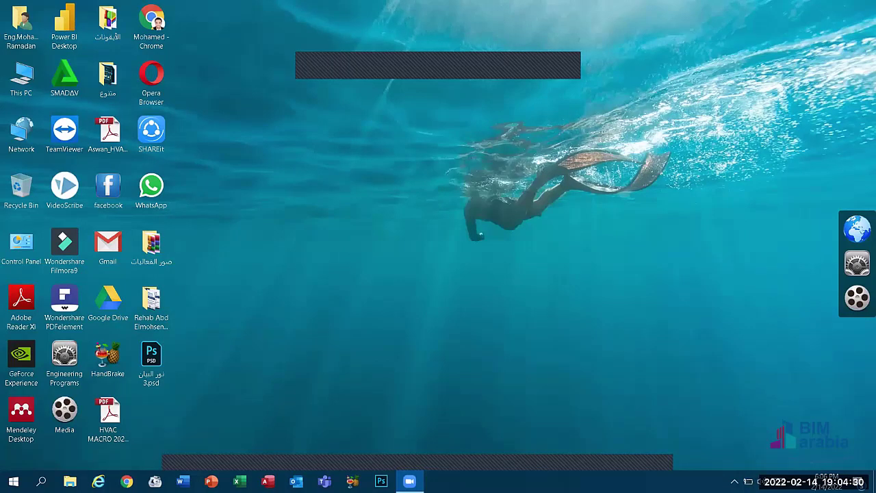
pyautogui.rightClick(513, 482)
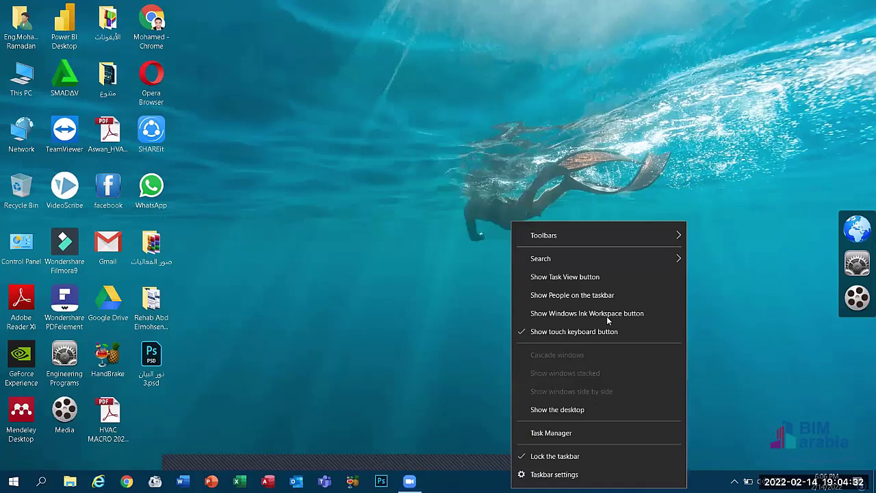
pyautogui.click(299, 302)
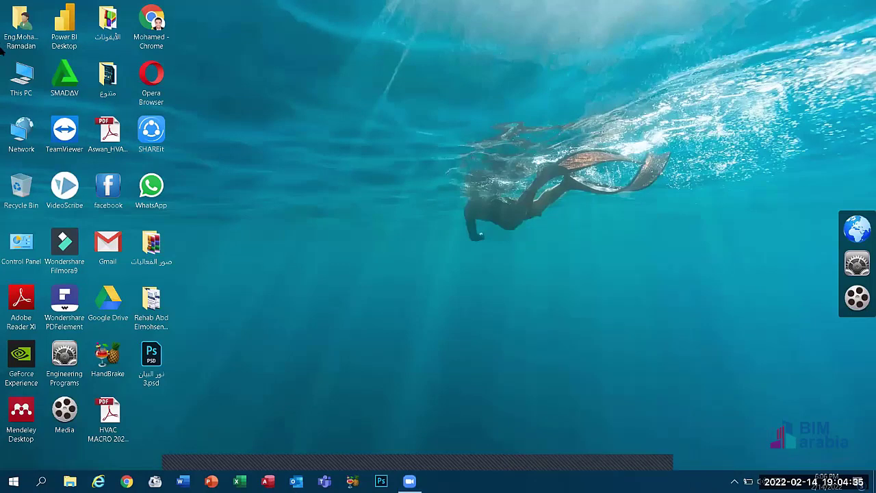
pyautogui.doubleClick(27, 81)
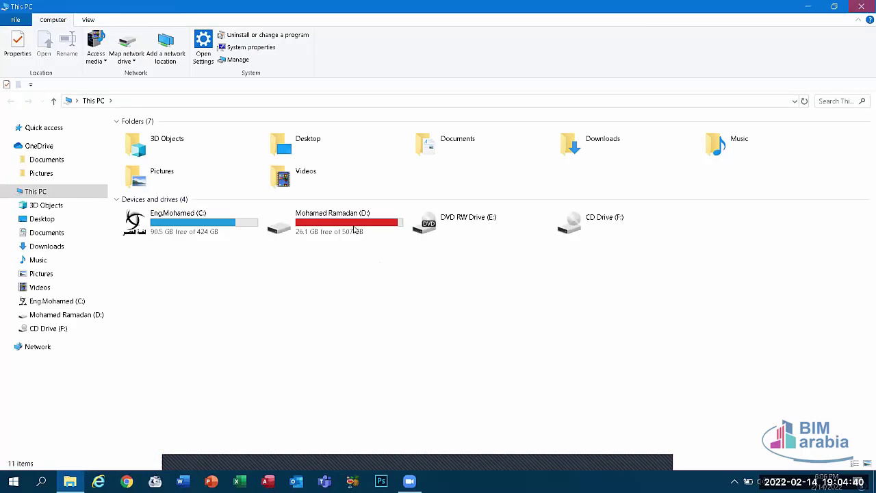
pyautogui.press('super+d')
pyautogui.rightClick(353, 178)
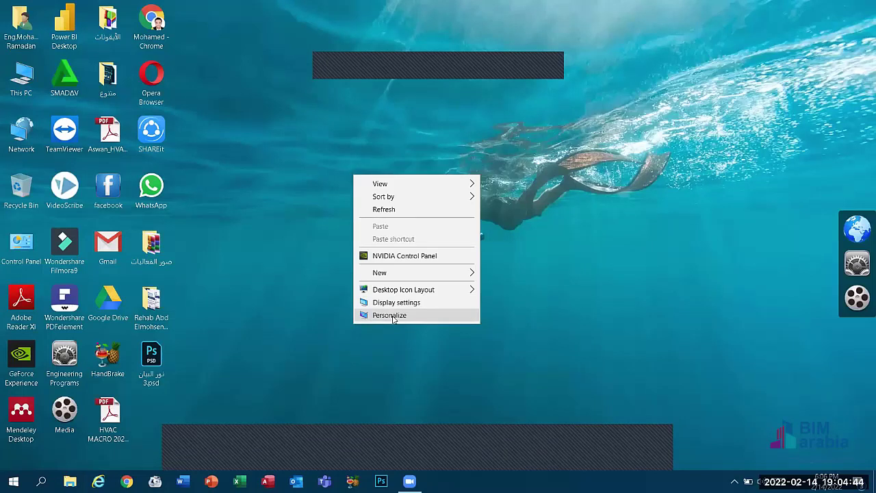
pyautogui.click(271, 294)
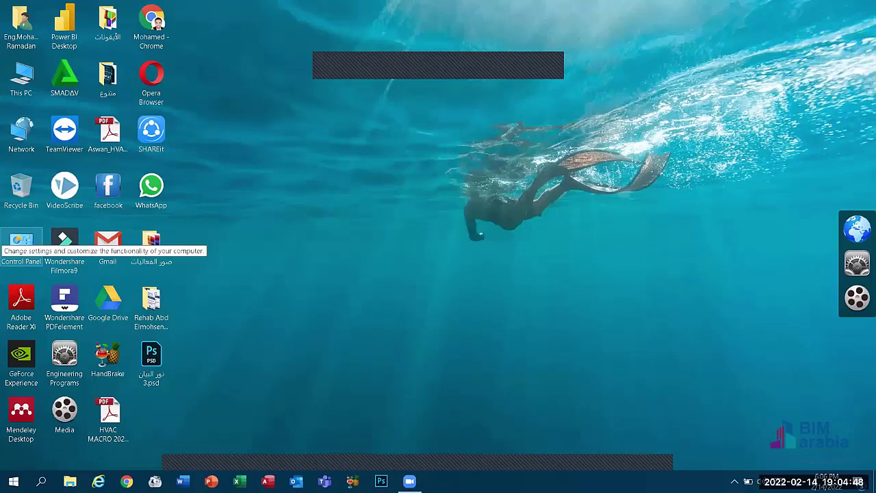
pyautogui.click(13, 481)
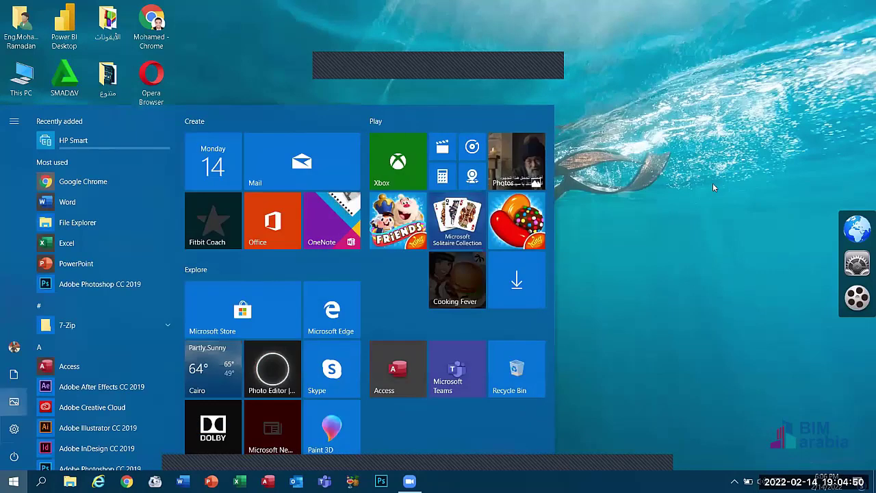
pyautogui.click(545, 27)
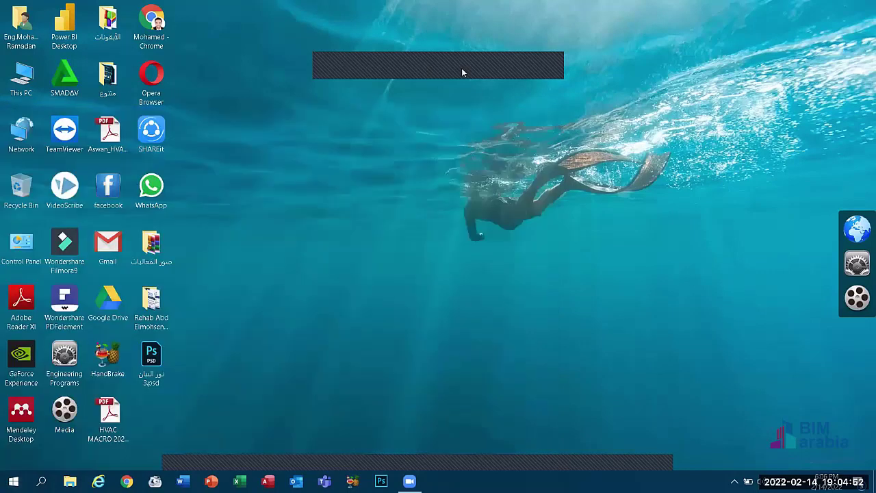
# Open the desktop's Background personalization settings and look over the available background types
pyautogui.rightClick(399, 167)
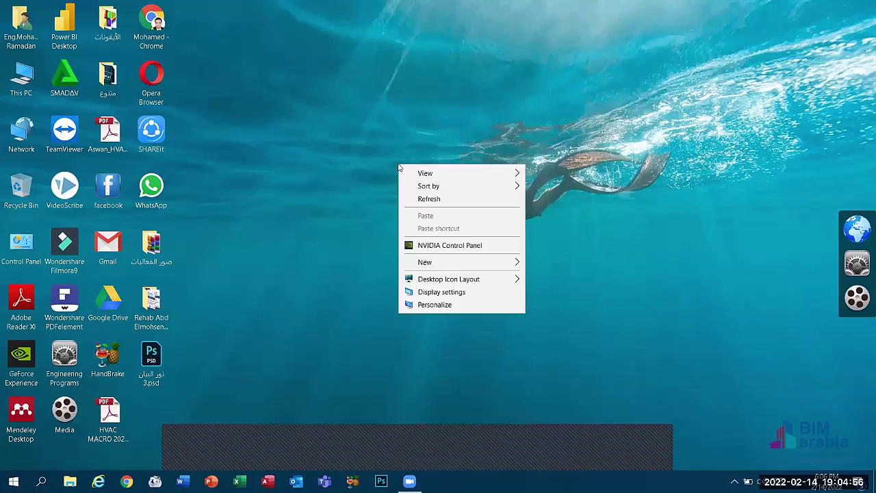
pyautogui.click(435, 305)
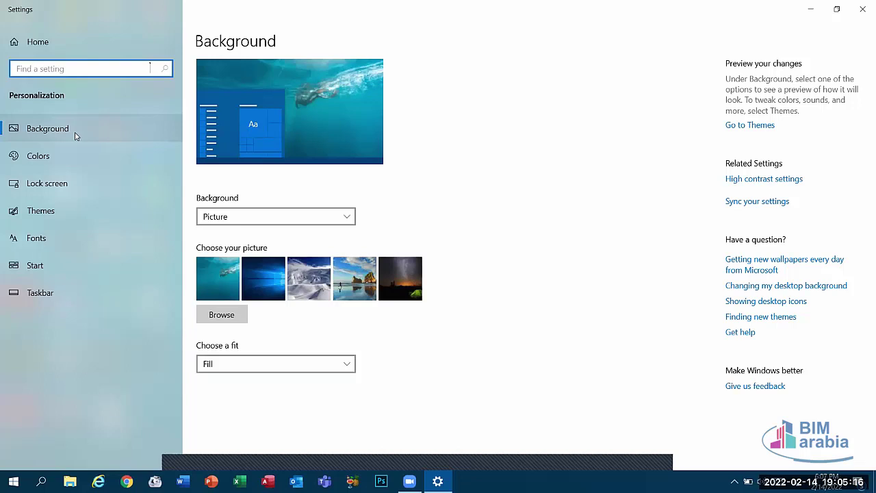
pyautogui.click(233, 217)
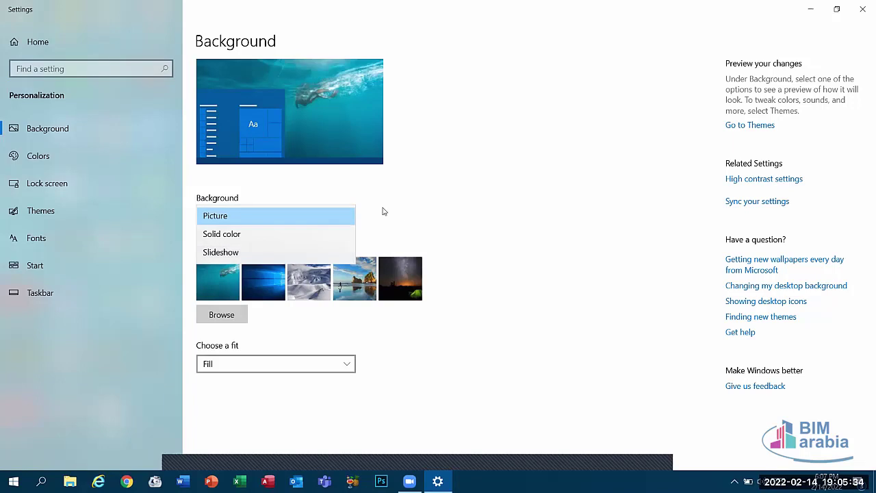
pyautogui.click(404, 215)
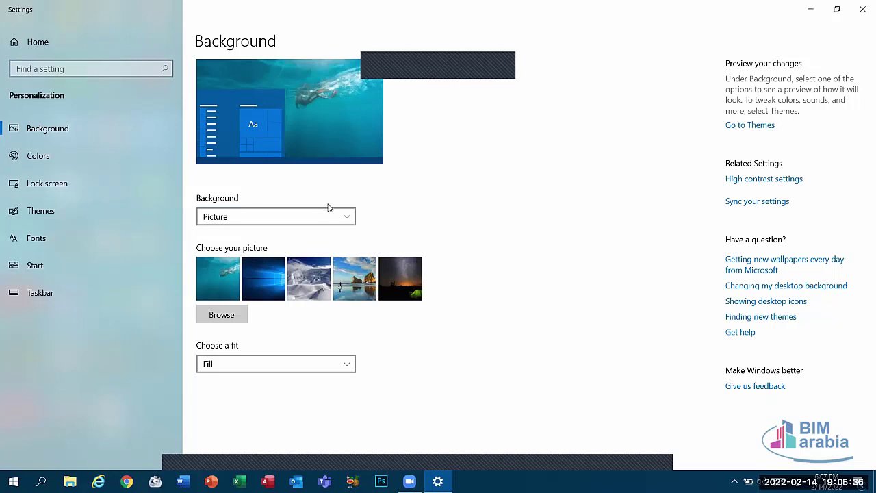
pyautogui.click(226, 318)
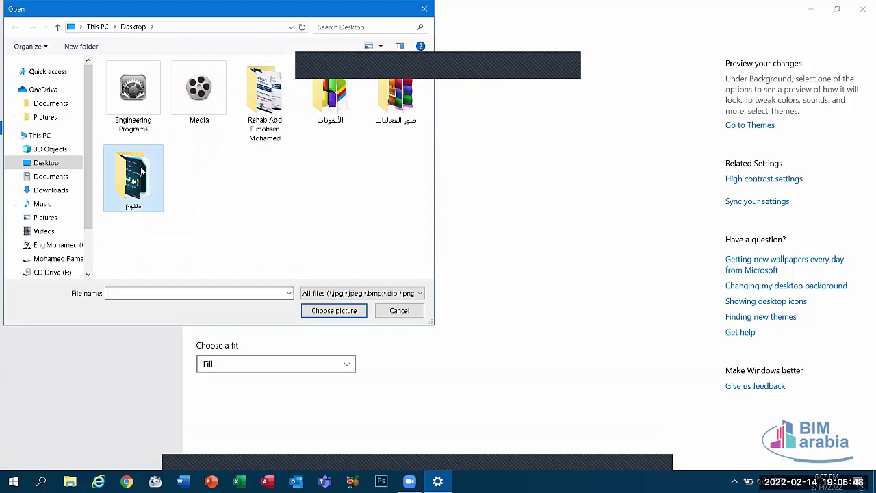
pyautogui.doubleClick(144, 178)
pyautogui.doubleClick(133, 175)
pyautogui.click(134, 171)
pyautogui.click(134, 171)
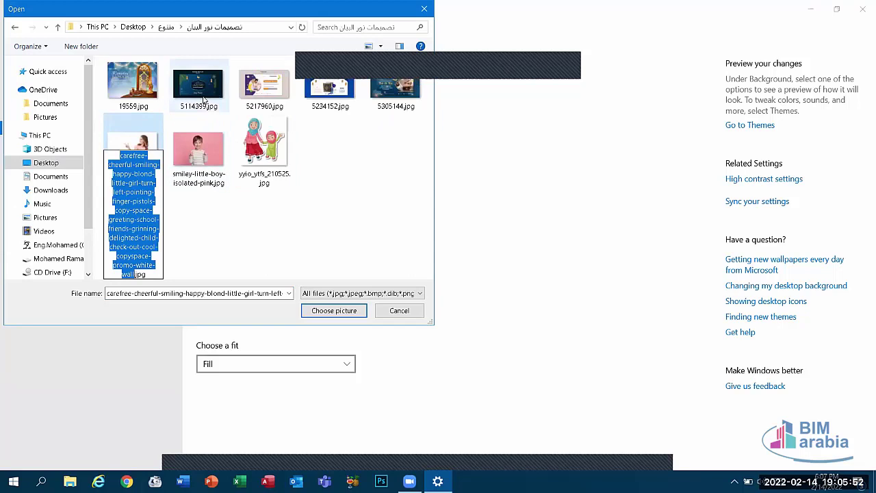
pyautogui.click(205, 100)
pyautogui.click(133, 86)
pyautogui.click(202, 152)
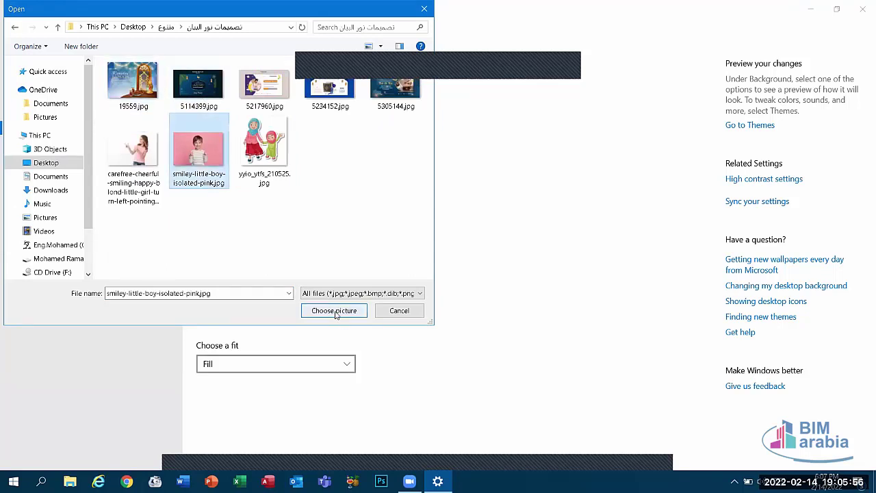
pyautogui.click(390, 311)
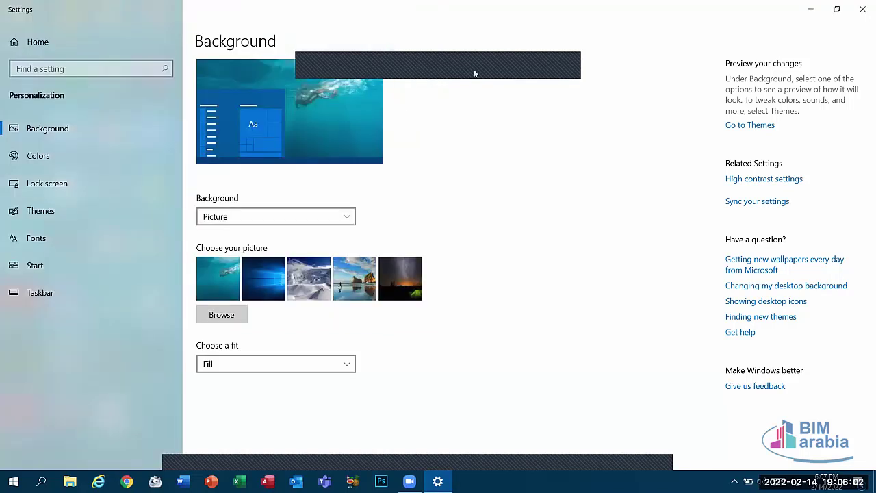
# Keep the background type as Picture, set the picture fit to Fit and check the desktop
pyautogui.click(232, 217)
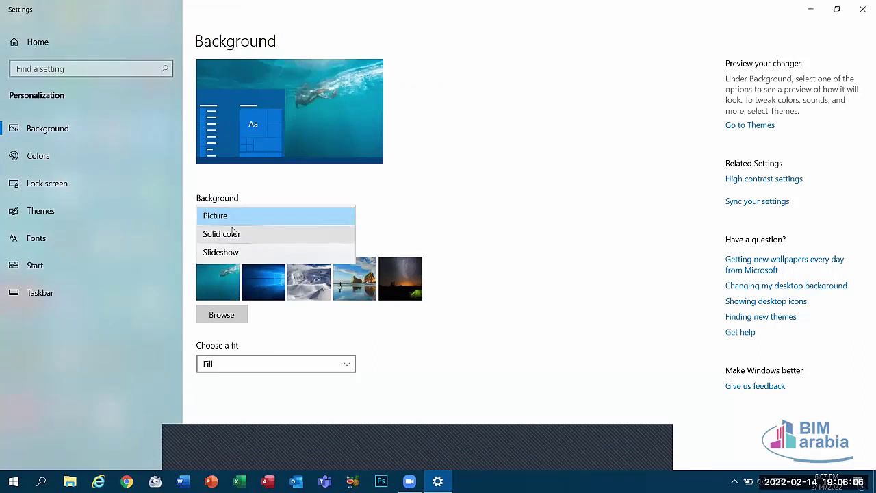
pyautogui.click(231, 218)
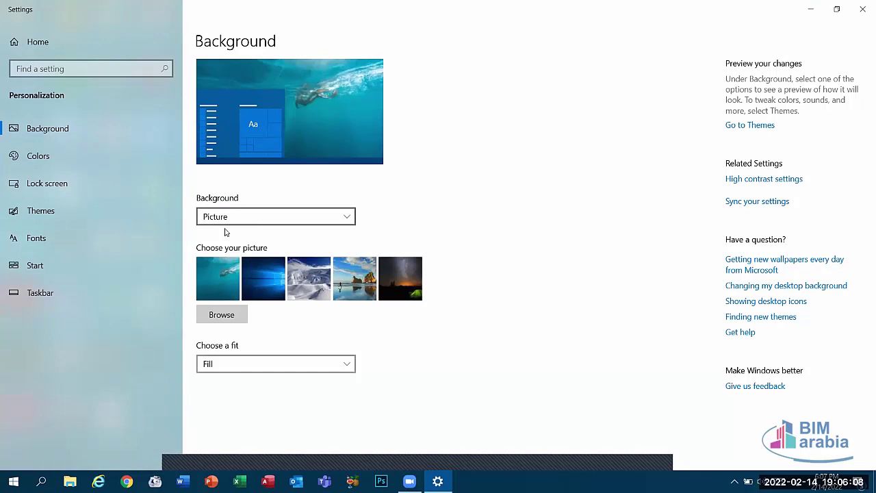
pyautogui.click(229, 365)
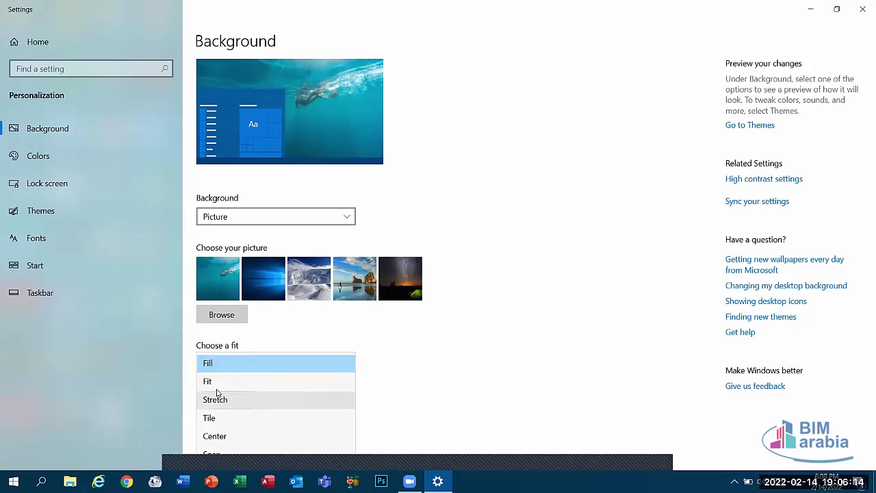
pyautogui.click(213, 381)
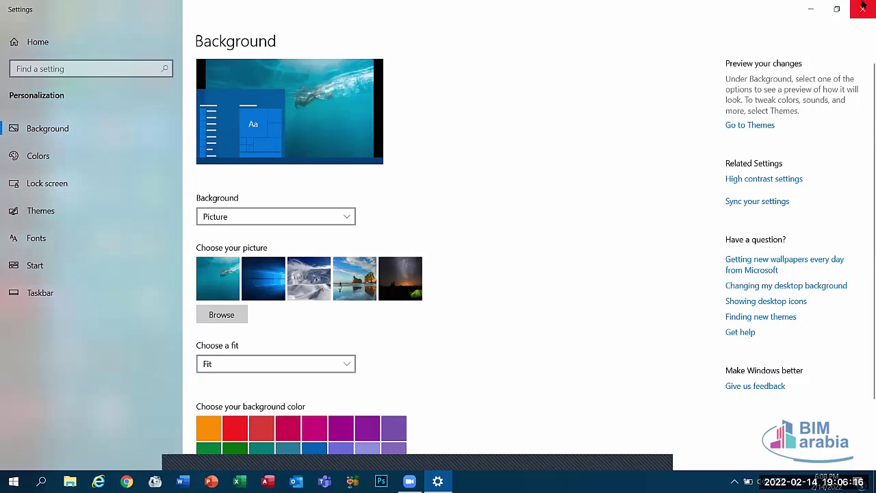
pyautogui.click(811, 4)
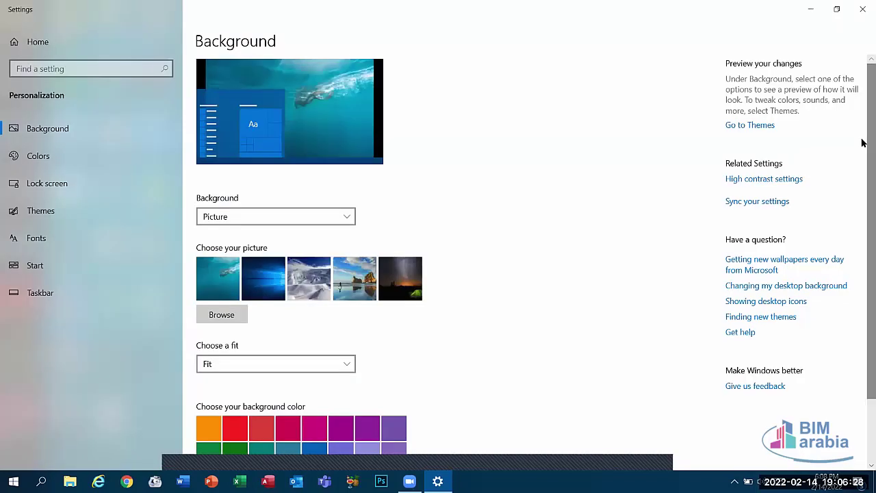
# Set the background color around the fitted picture to red and show the desktop
pyautogui.scroll(-3, 862, 140)
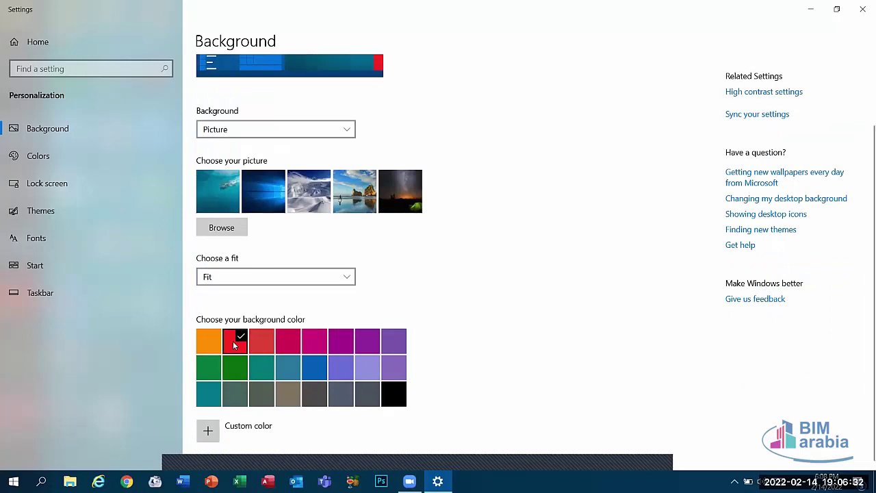
pyautogui.click(234, 340)
pyautogui.click(810, 8)
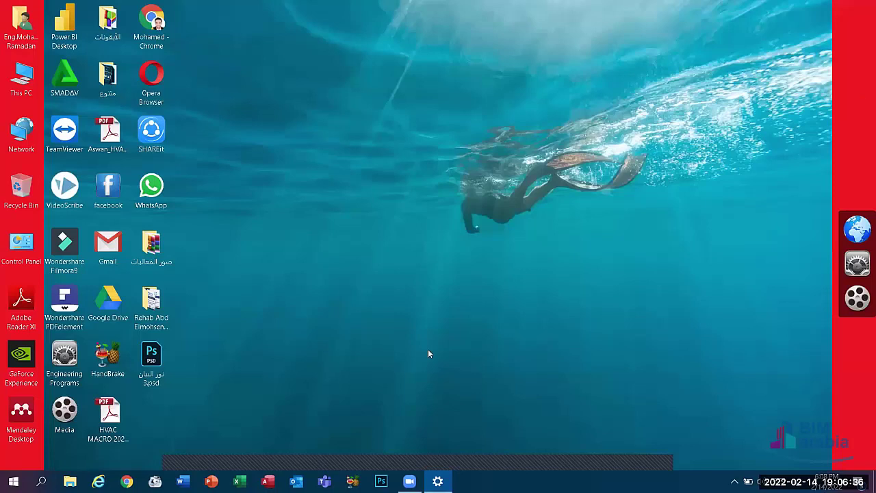
# Return to the background settings, apply a bright green custom background color and show the desktop
pyautogui.click(437, 481)
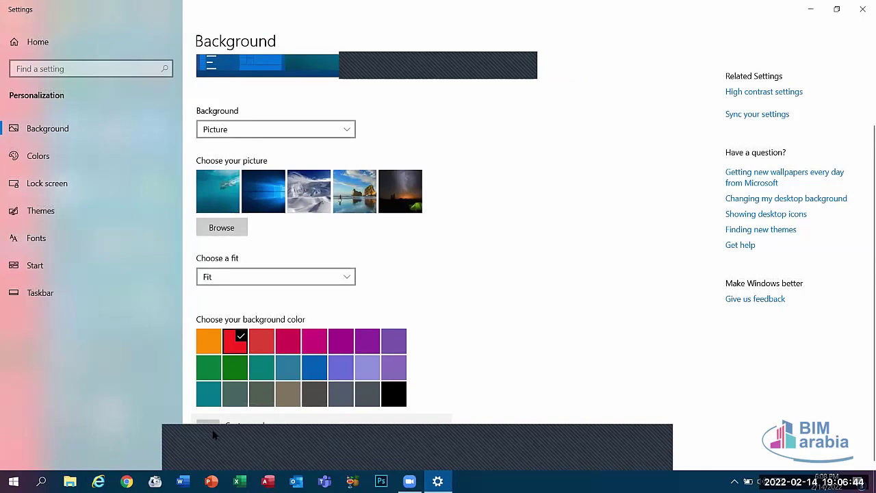
pyautogui.click(214, 434)
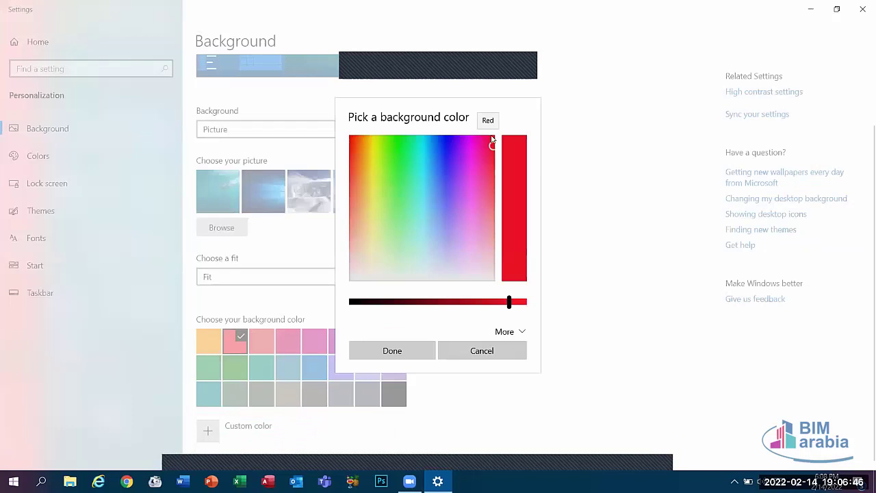
pyautogui.click(444, 137)
pyautogui.moveTo(396, 176)
pyautogui.mouseDown()
pyautogui.moveTo(391, 187)
pyautogui.moveTo(407, 164)
pyautogui.mouseUp()
pyautogui.click(399, 357)
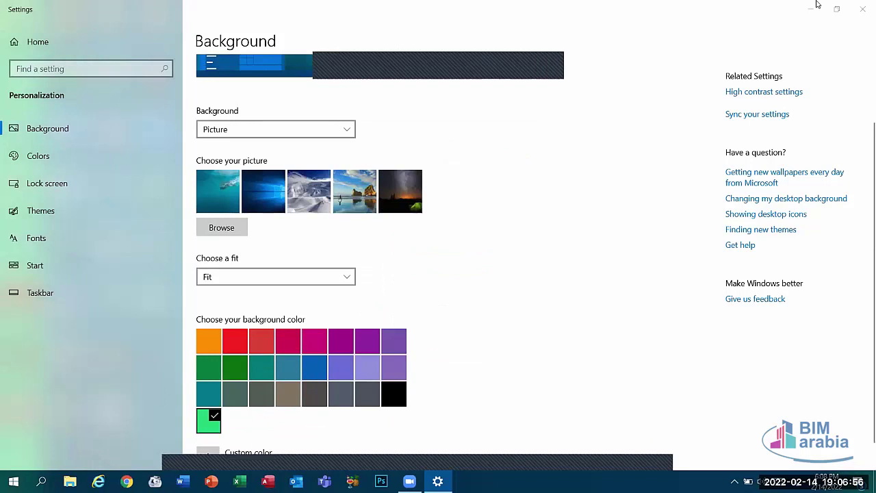
pyautogui.press('super+d')
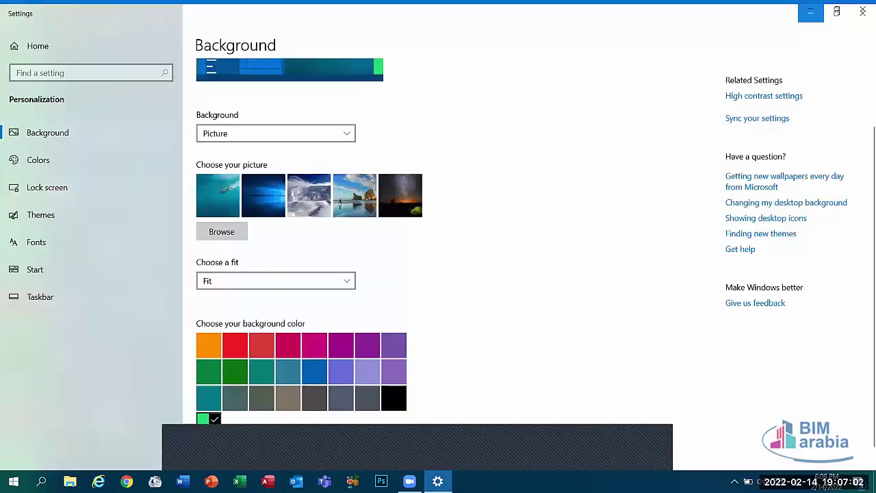
# Reopen the background settings and set the picture fit to Stretch
pyautogui.click(432, 476)
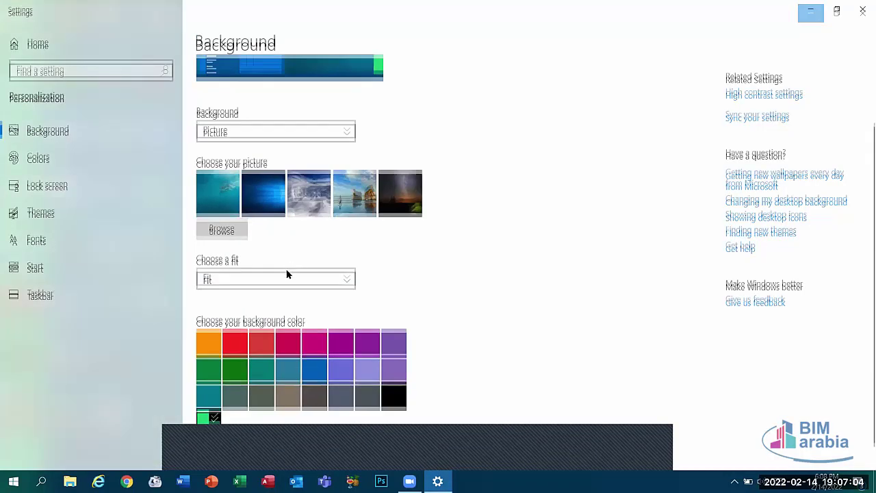
pyautogui.click(282, 277)
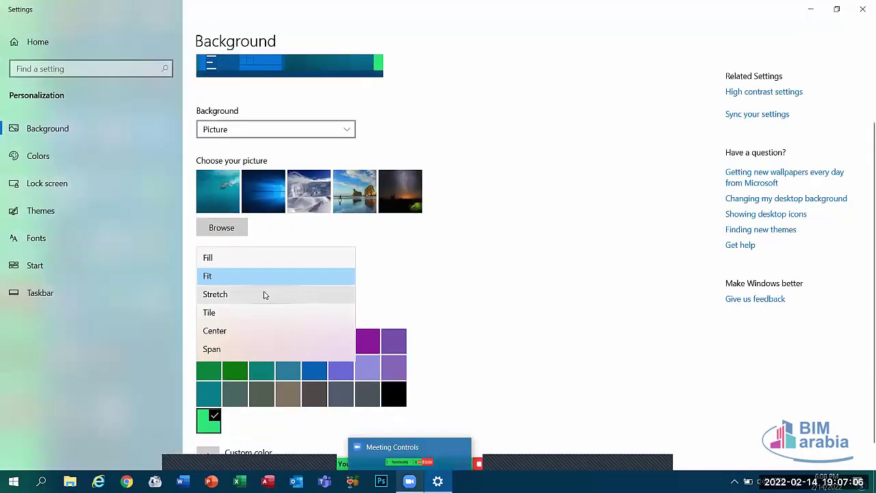
pyautogui.click(265, 295)
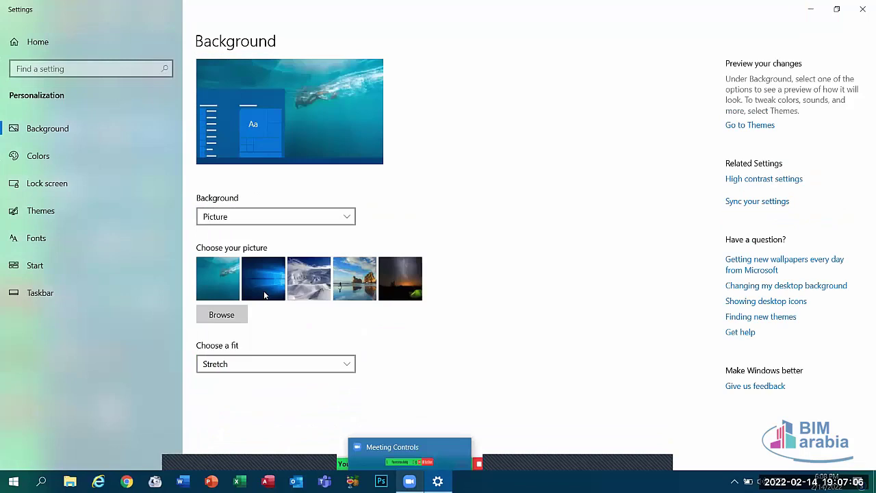
pyautogui.click(299, 366)
pyautogui.click(297, 364)
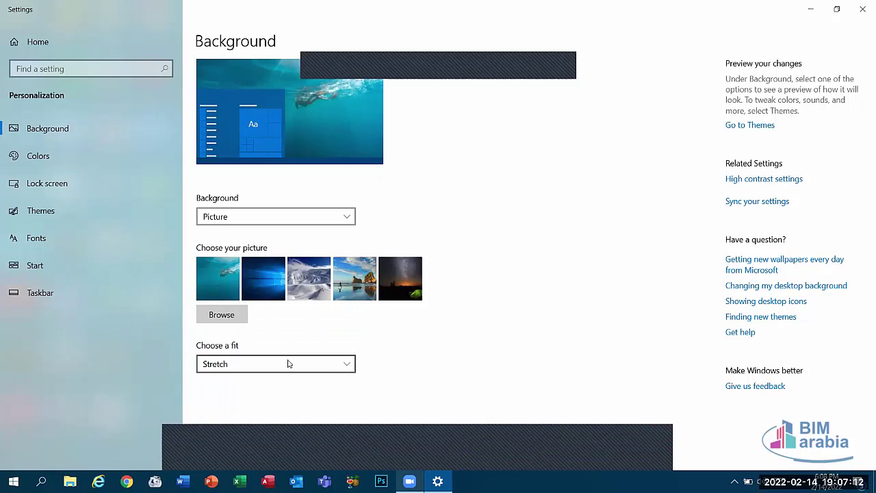
# Set the picture fit to Tile and preview it on the desktop
pyautogui.click(290, 361)
pyautogui.click(255, 385)
pyautogui.click(810, 9)
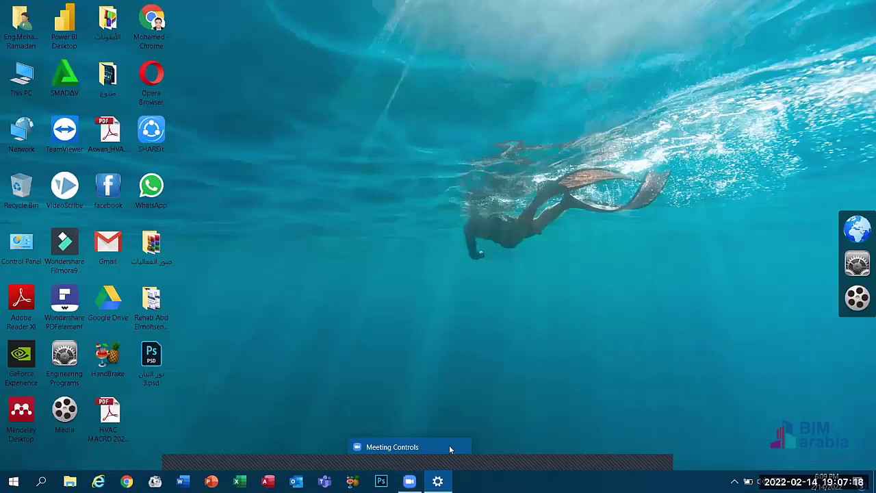
# Bring back the background settings and set the picture fit to Center
pyautogui.moveTo(448, 449)
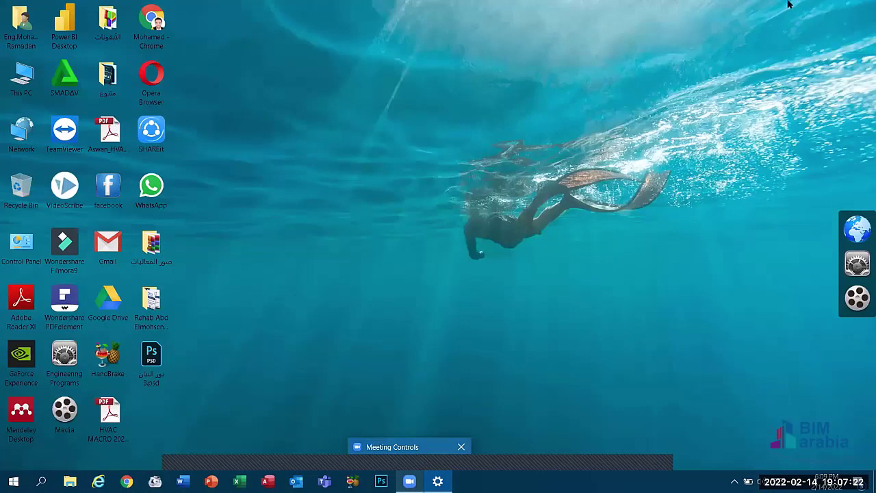
pyautogui.moveTo(367, 452)
pyautogui.click(438, 481)
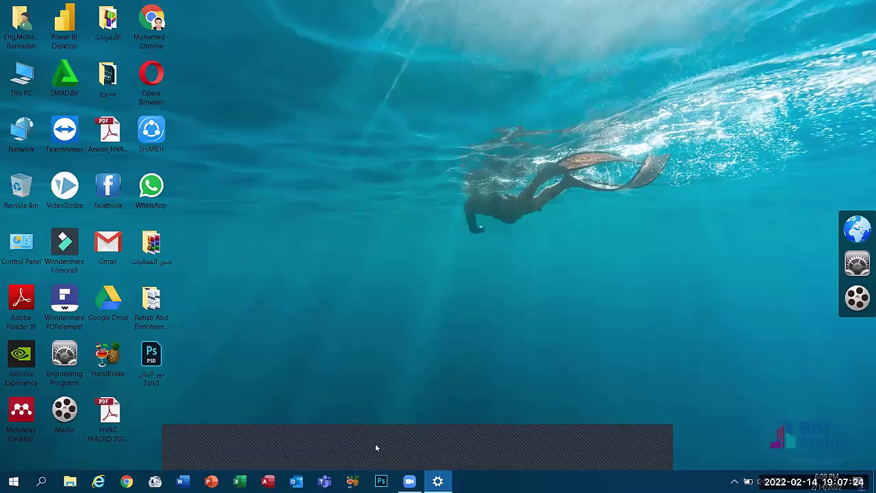
pyautogui.click(291, 369)
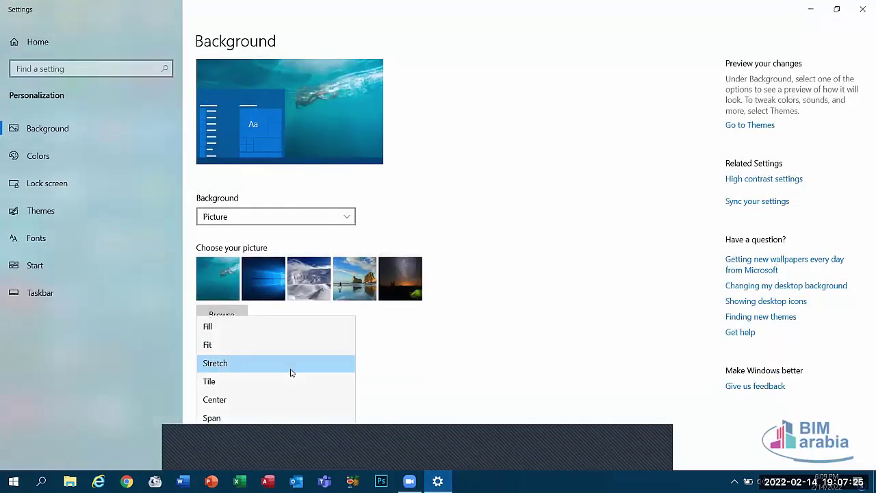
pyautogui.click(251, 400)
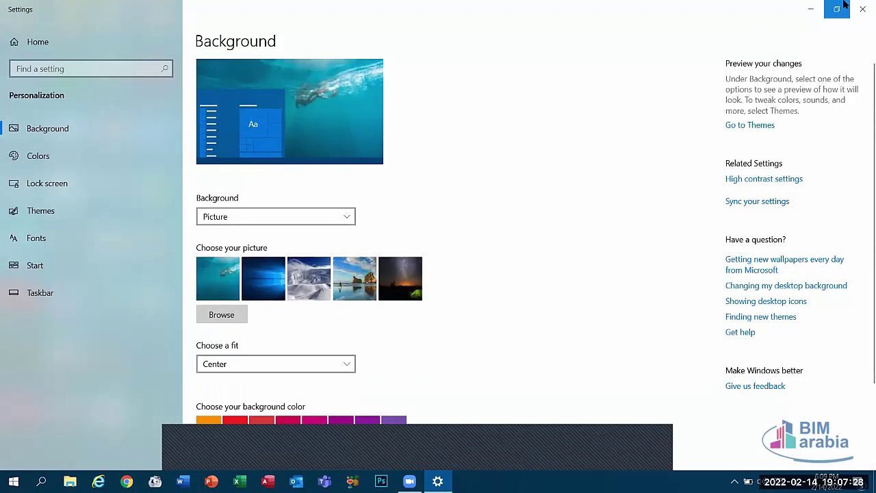
# Preview the Center fit on the desktop, and set the picture fit to Fill and close the settings to view it
pyautogui.click(810, 9)
pyautogui.click(450, 477)
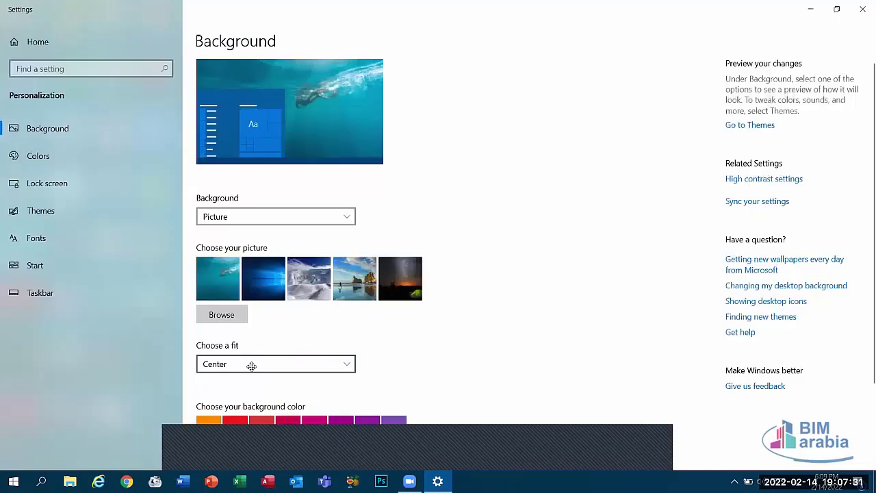
pyautogui.click(251, 366)
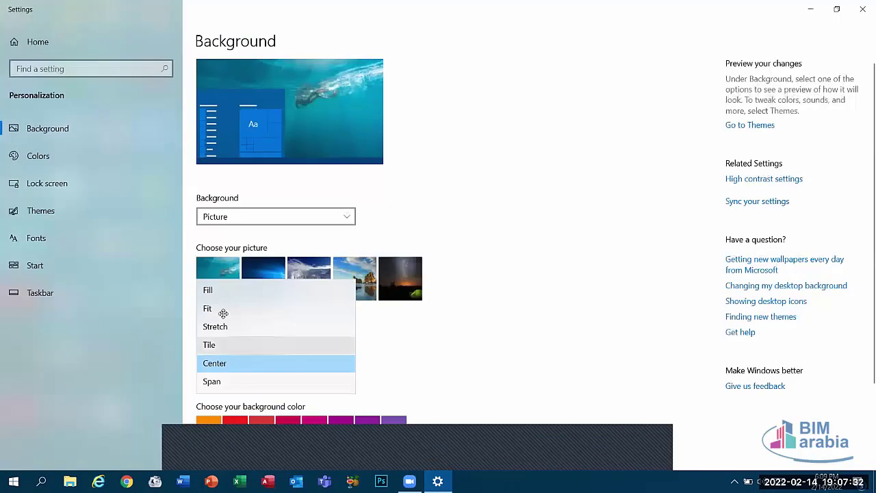
pyautogui.click(209, 290)
pyautogui.click(862, 8)
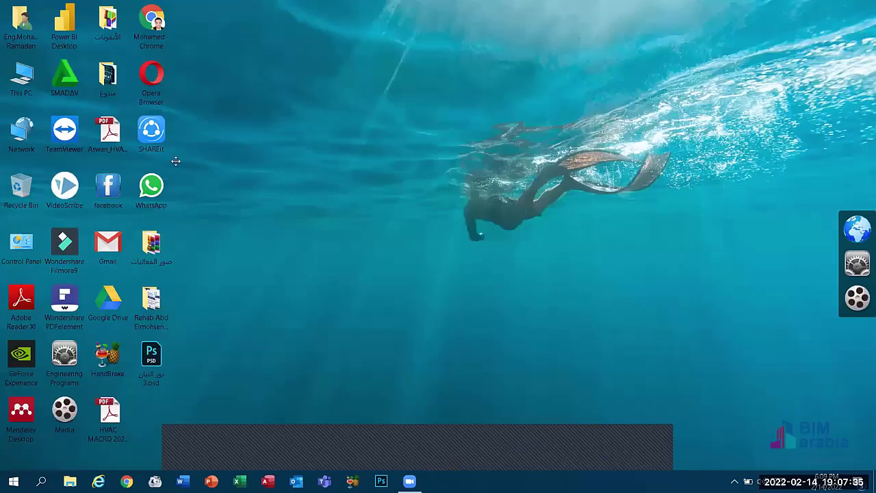
# Reopen the desktop personalization settings and set the picture fit to Fit
pyautogui.rightClick(239, 99)
pyautogui.click(264, 132)
pyautogui.rightClick(314, 182)
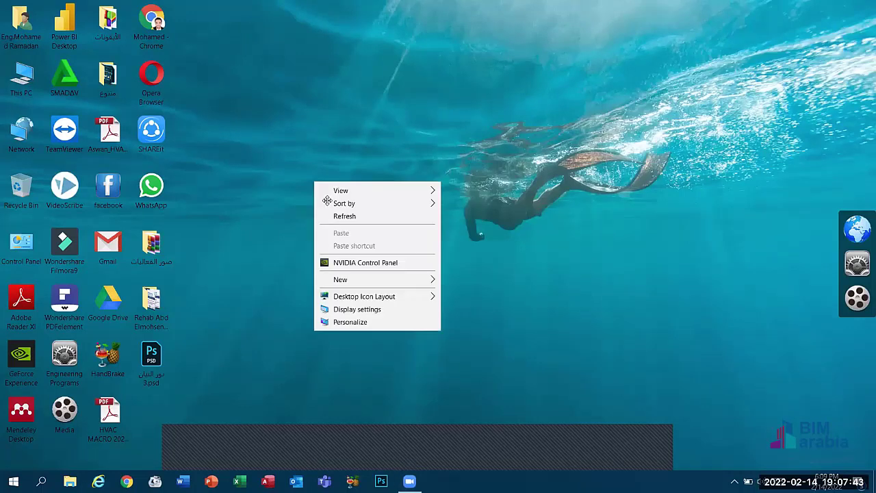
pyautogui.click(338, 321)
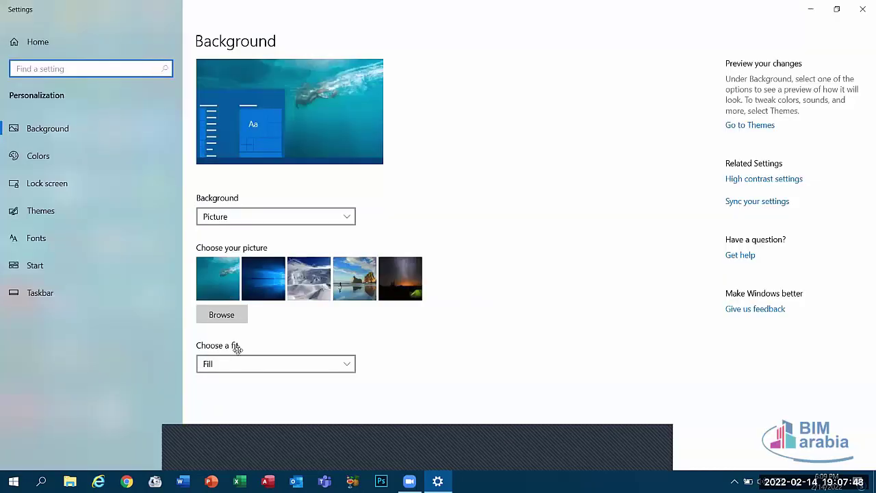
pyautogui.click(343, 364)
pyautogui.click(343, 364)
pyautogui.click(342, 364)
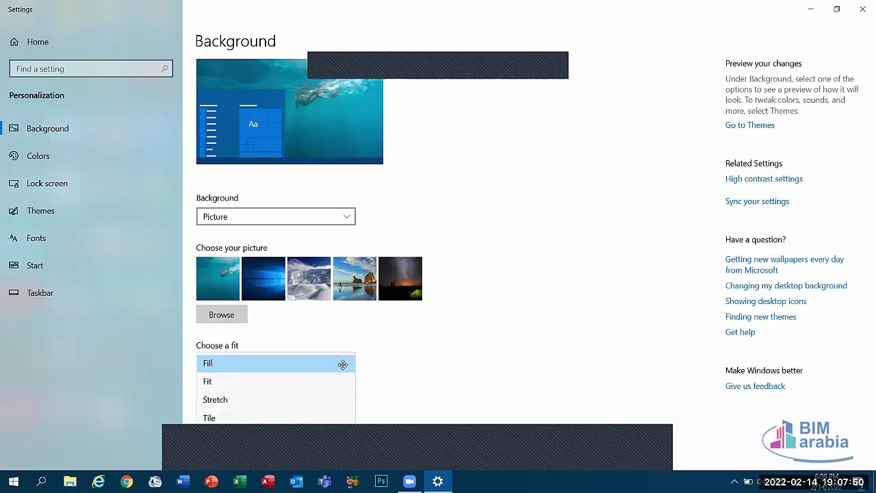
pyautogui.click(250, 380)
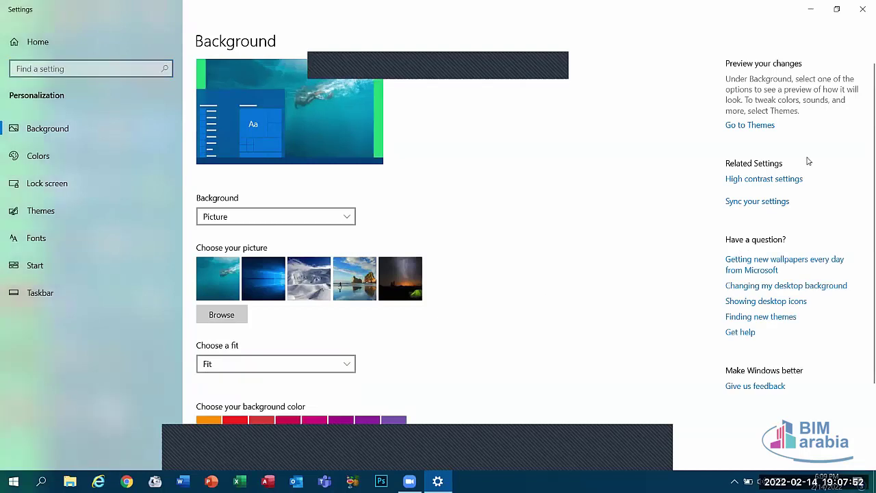
# Set the background color around the fitted picture to Black and check it in the preview
pyautogui.scroll(-2, 864, 262)
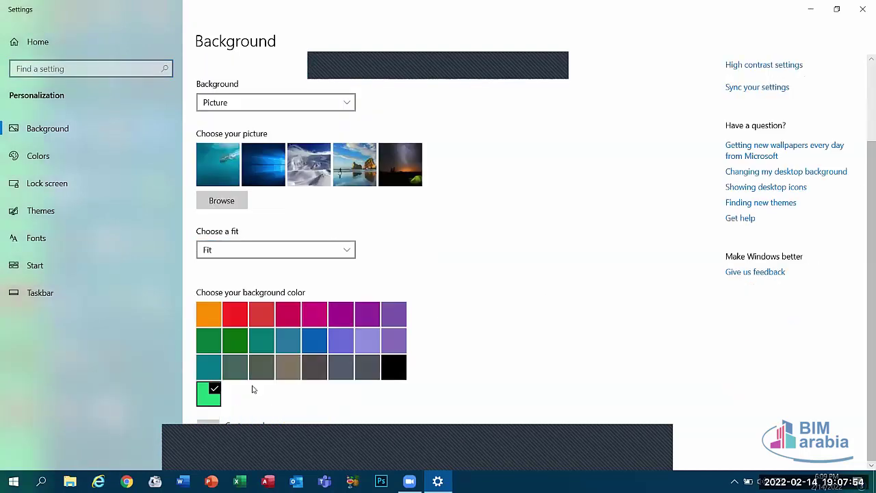
pyautogui.click(392, 371)
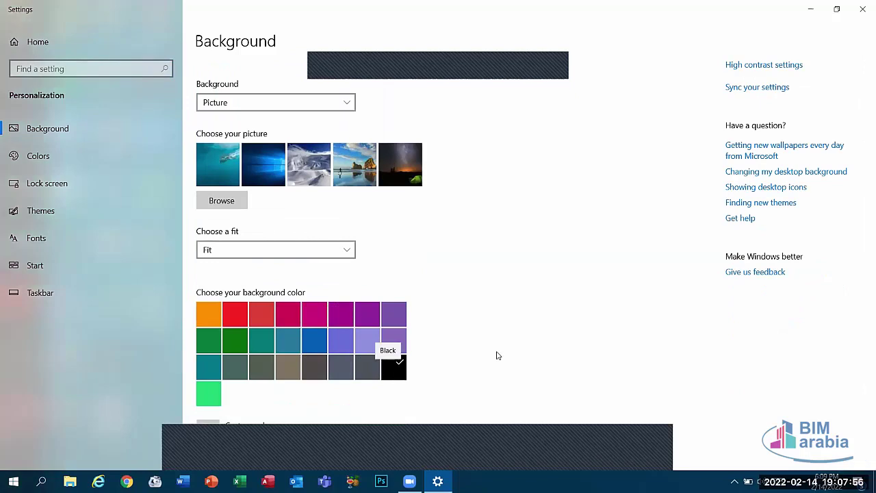
pyautogui.scroll(2, 854, 144)
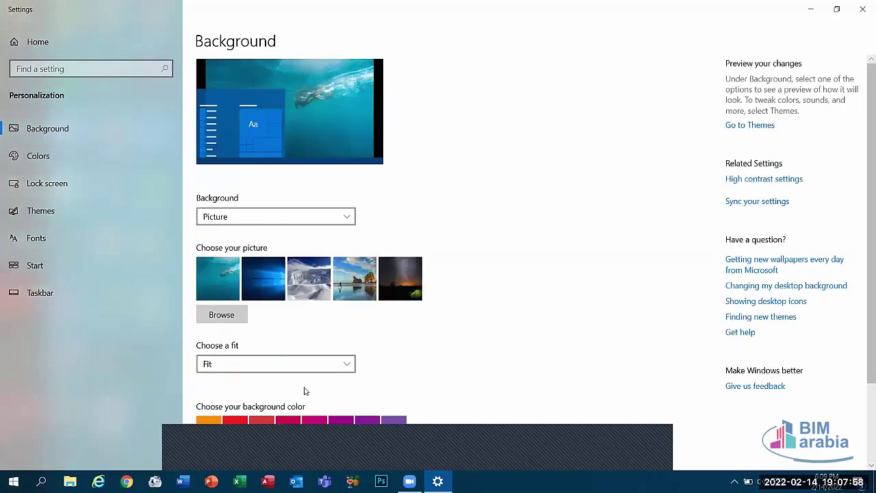
# Set the picture fit to Fill and show the result on the desktop
pyautogui.click(229, 364)
pyautogui.click(219, 344)
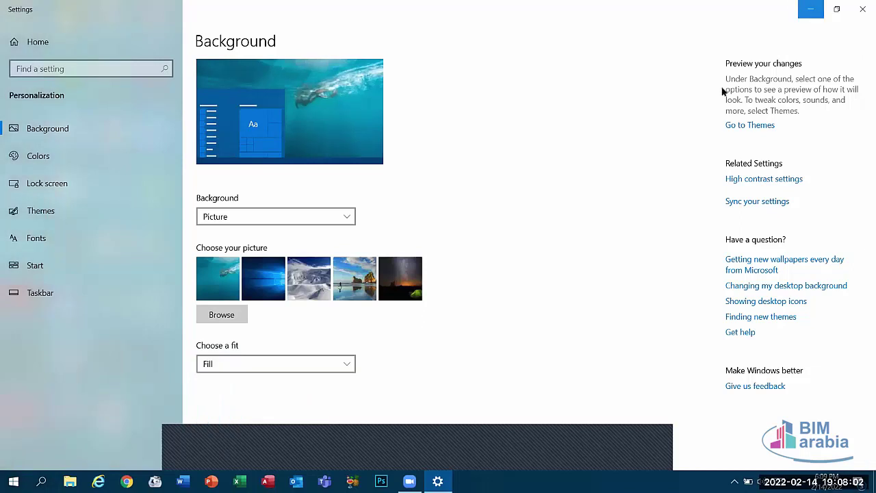
pyautogui.click(806, 7)
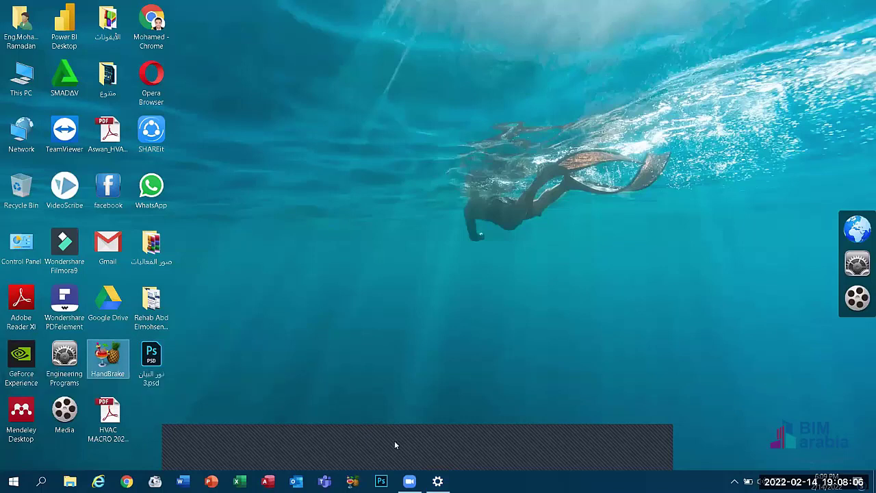
# Return to the background settings, change the background type to Solid color in bright red and show the desktop
pyautogui.click(433, 479)
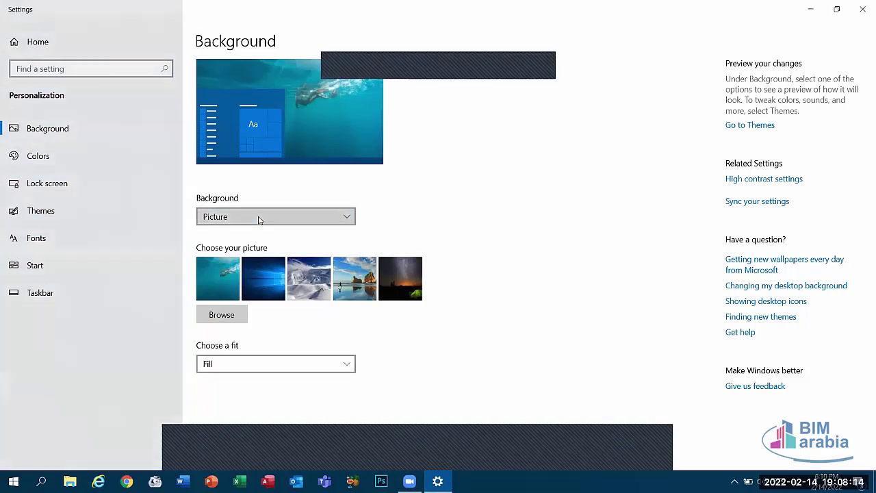
pyautogui.click(260, 219)
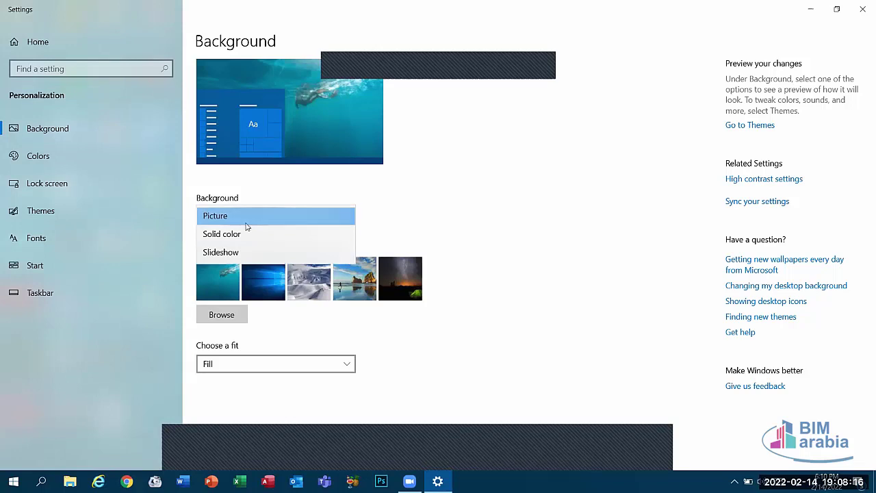
pyautogui.click(204, 234)
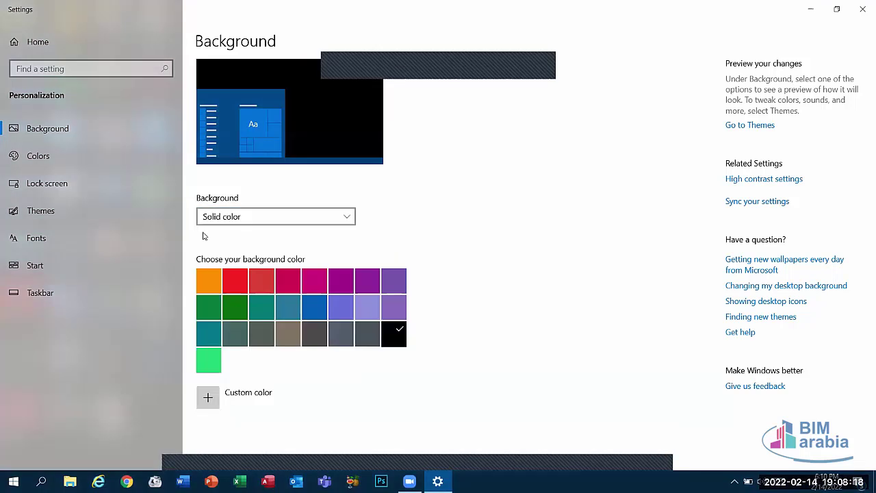
pyautogui.click(233, 275)
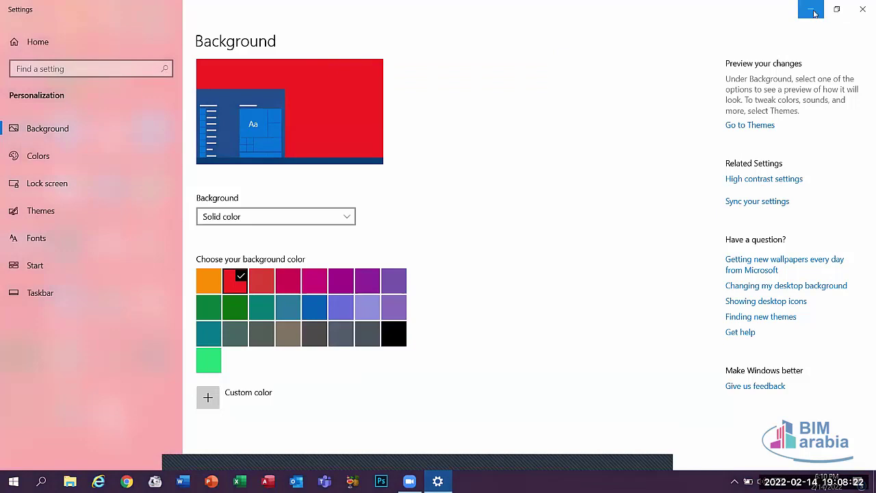
pyautogui.click(810, 9)
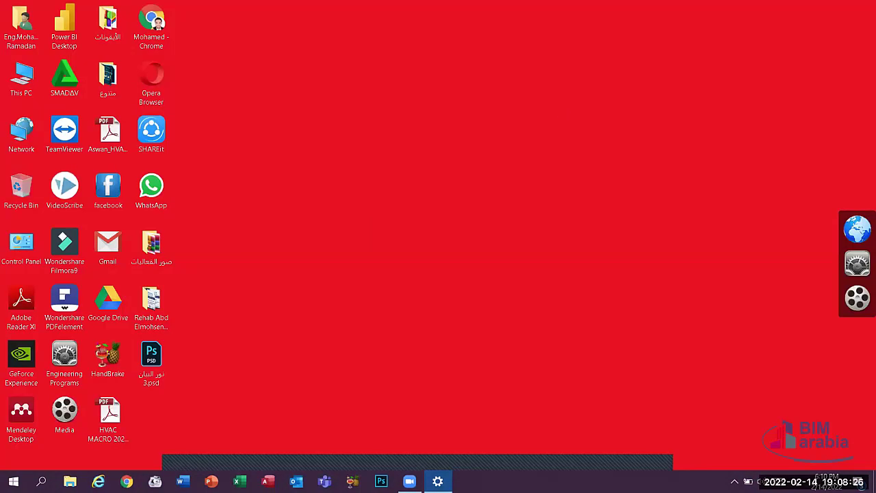
# Bring back the background settings, change the solid color to blue and preview it on the desktop
pyautogui.hotkey('alt', 'Tab')
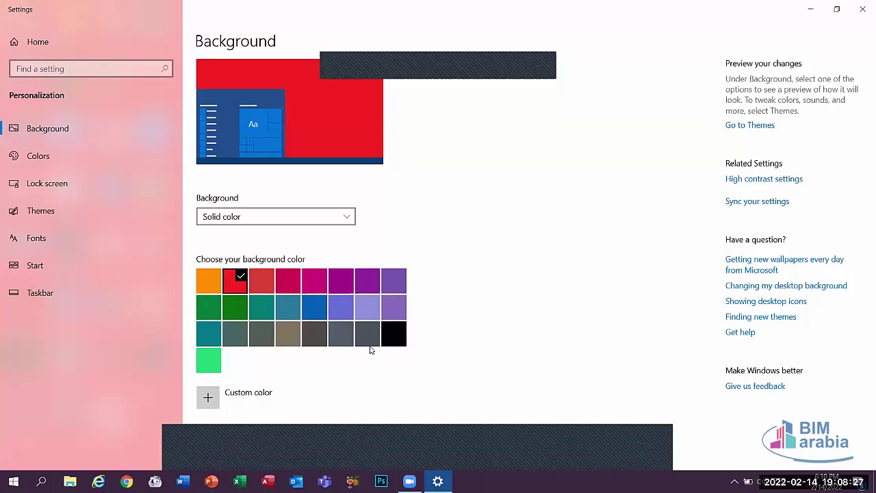
pyautogui.click(314, 308)
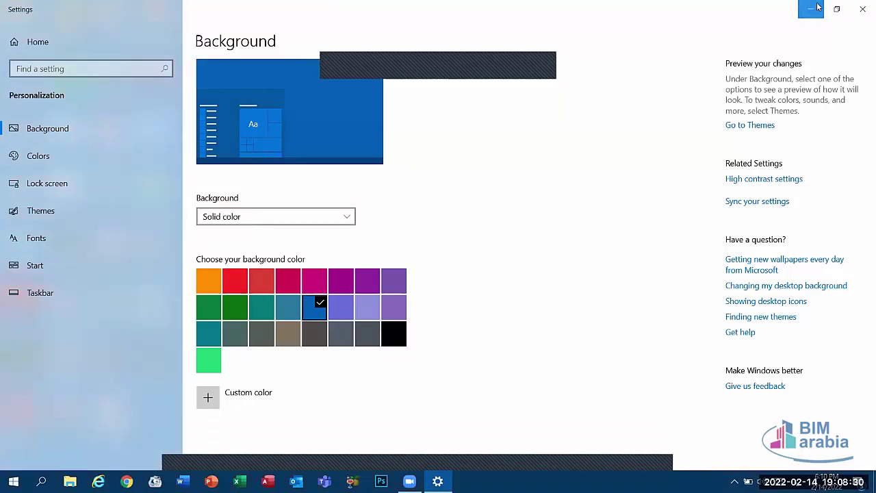
pyautogui.click(815, 8)
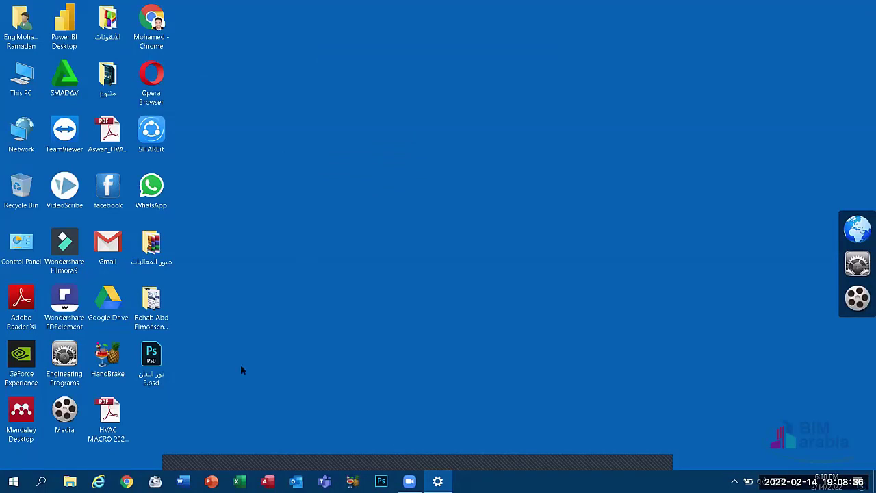
# Return to the background settings, look at the custom color picker and cancel it
pyautogui.hotkey('alt', 'Tab')
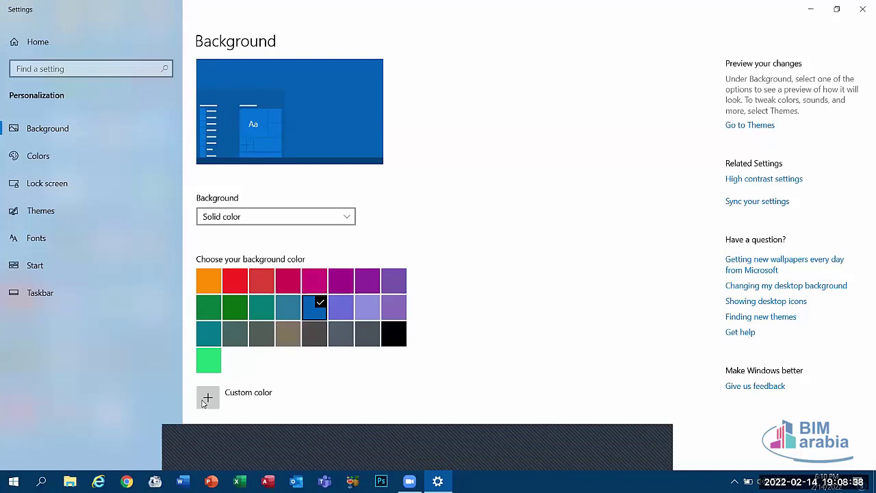
pyautogui.click(209, 391)
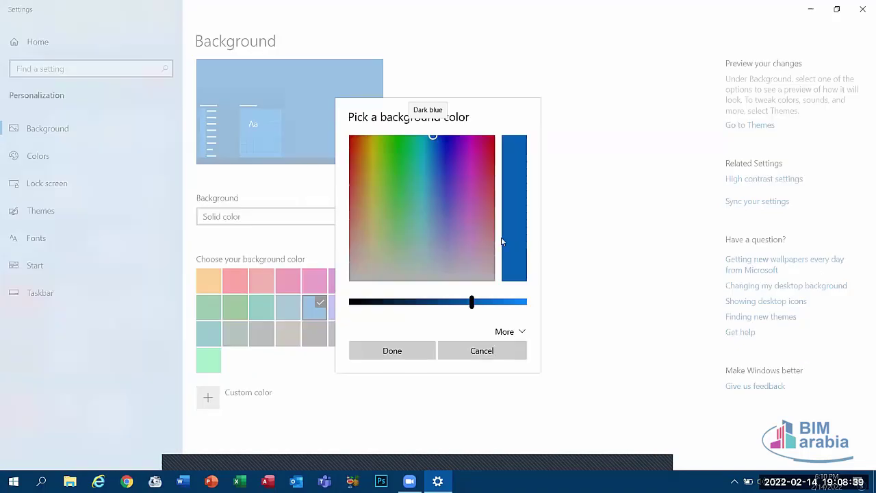
pyautogui.click(457, 352)
# Change the background type to Slideshow and close the settings to view the desktop
pyautogui.click(336, 221)
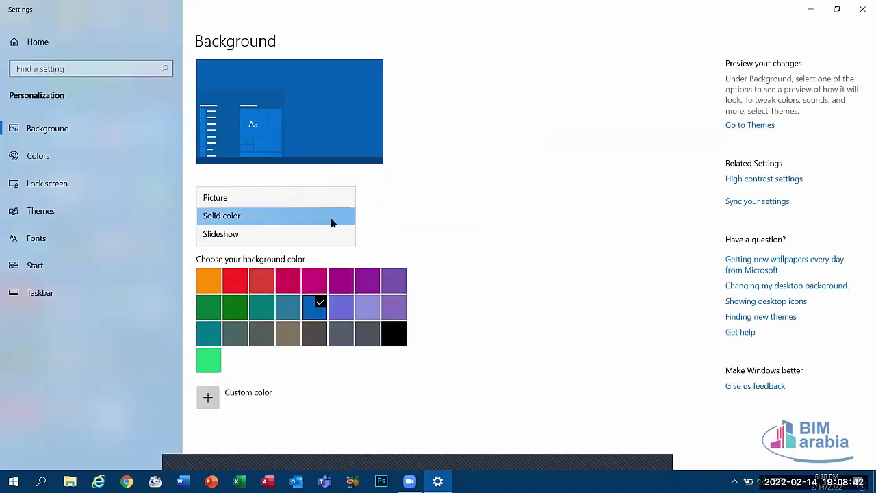
pyautogui.click(200, 238)
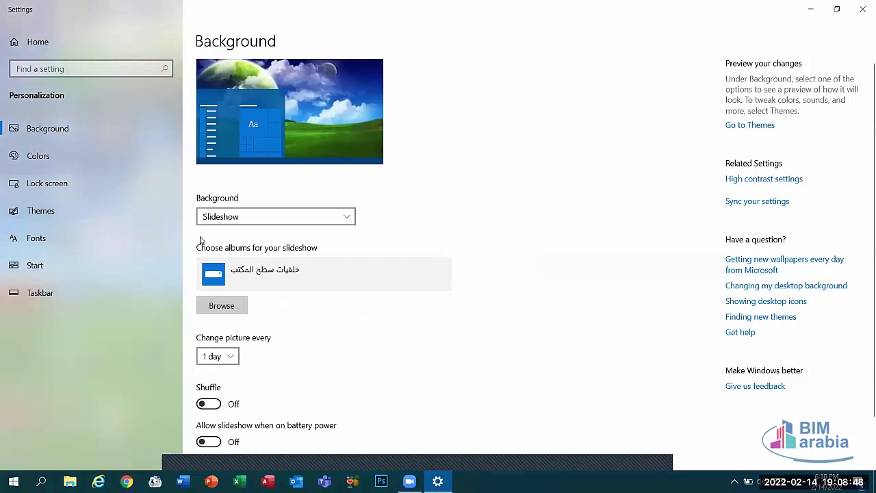
pyautogui.click(862, 9)
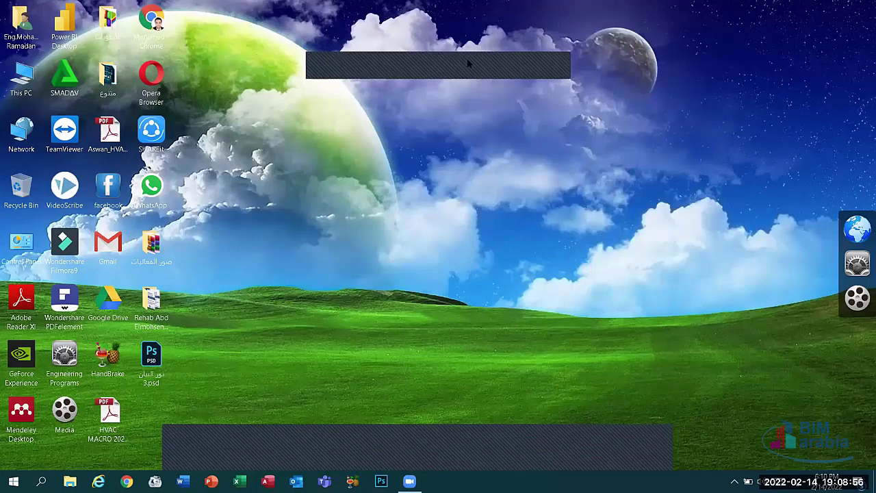
# Reopen the personalization settings and choose the folder خلفيات سطح المكتب on drive C: as the slideshow album
pyautogui.rightClick(394, 166)
pyautogui.click(426, 324)
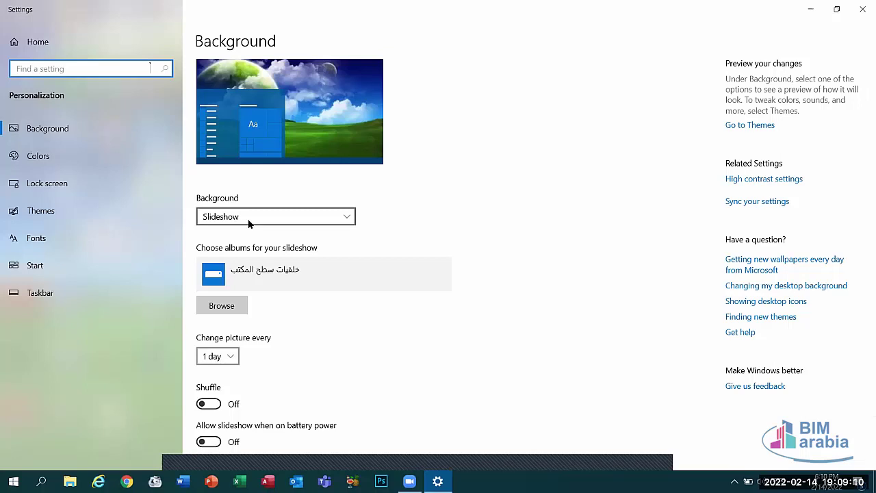
pyautogui.click(229, 308)
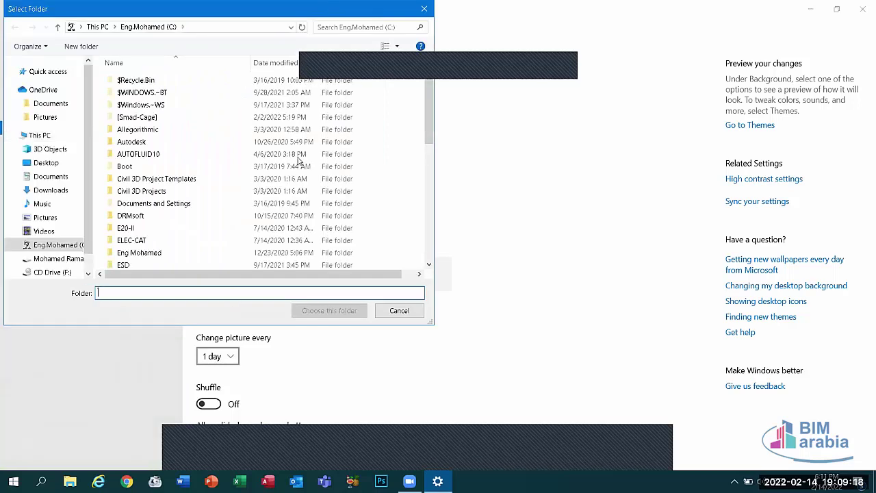
pyautogui.moveTo(425, 131); pyautogui.dragTo(459, 284)
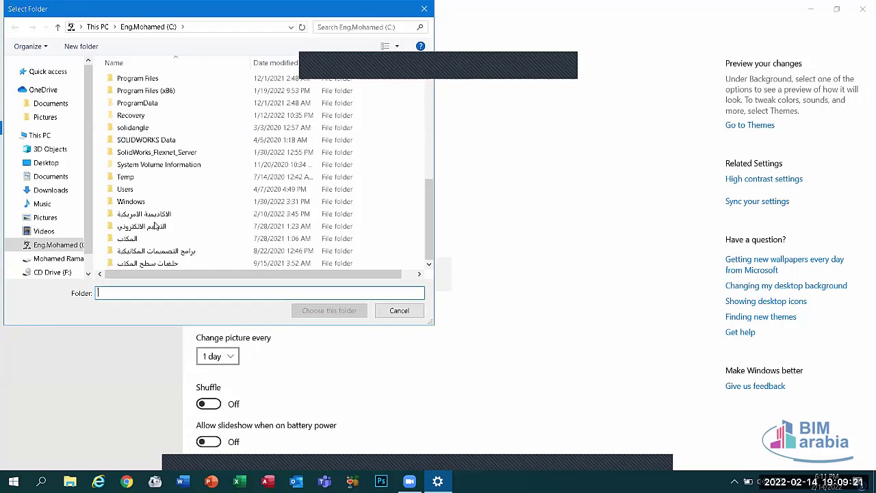
pyautogui.click(160, 264)
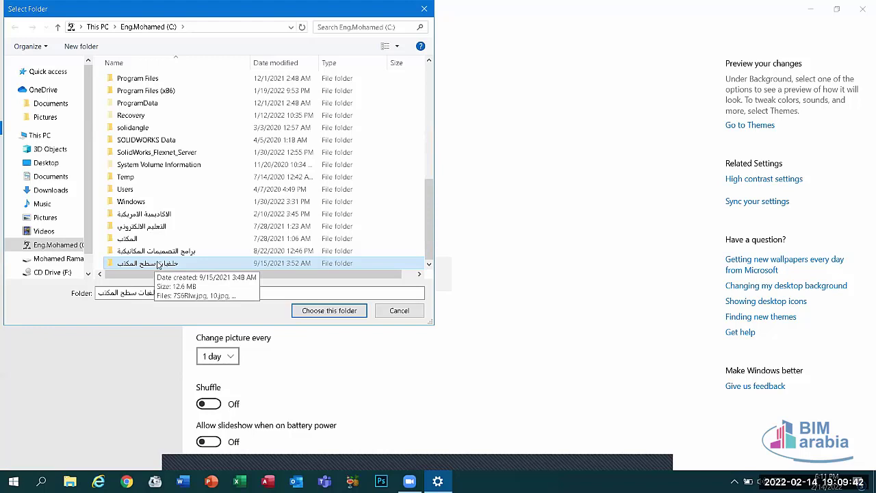
pyautogui.click(338, 313)
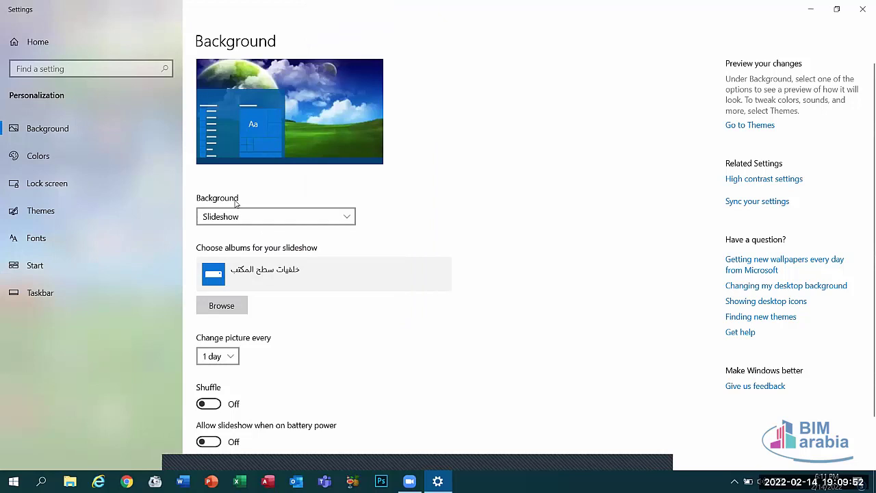
# Set the slideshow's picture change interval to 1 hour, switch it to 1 minute, and set it back to 1 hour
pyautogui.click(229, 356)
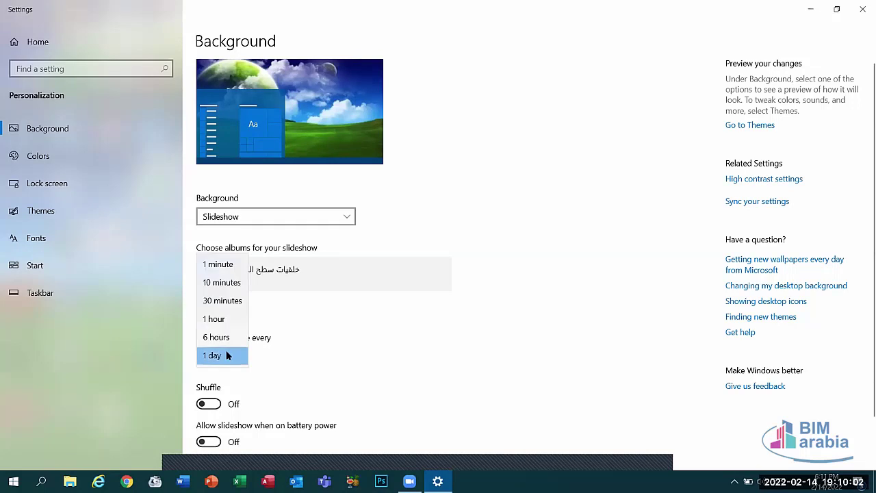
pyautogui.click(220, 326)
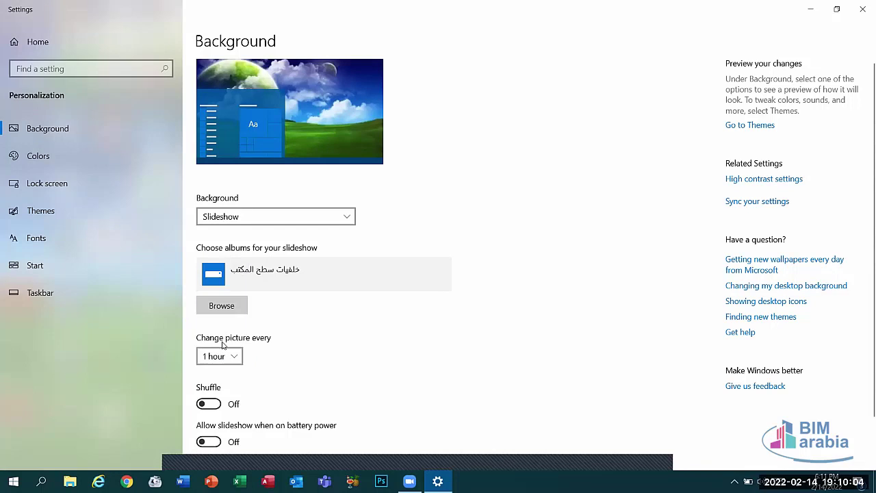
pyautogui.click(219, 355)
pyautogui.click(228, 304)
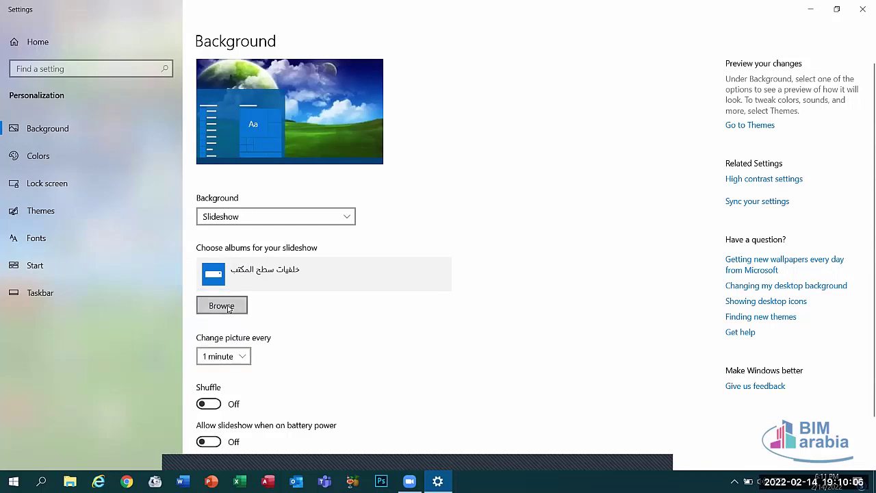
pyautogui.click(231, 364)
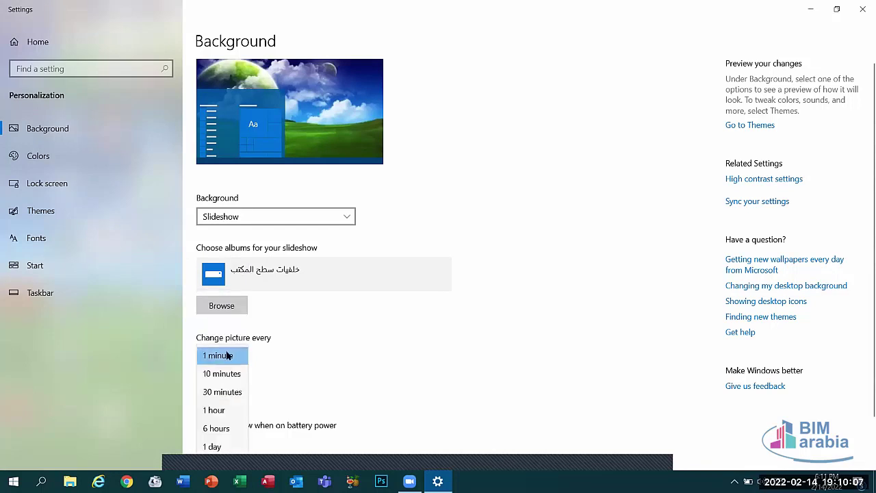
pyautogui.click(217, 411)
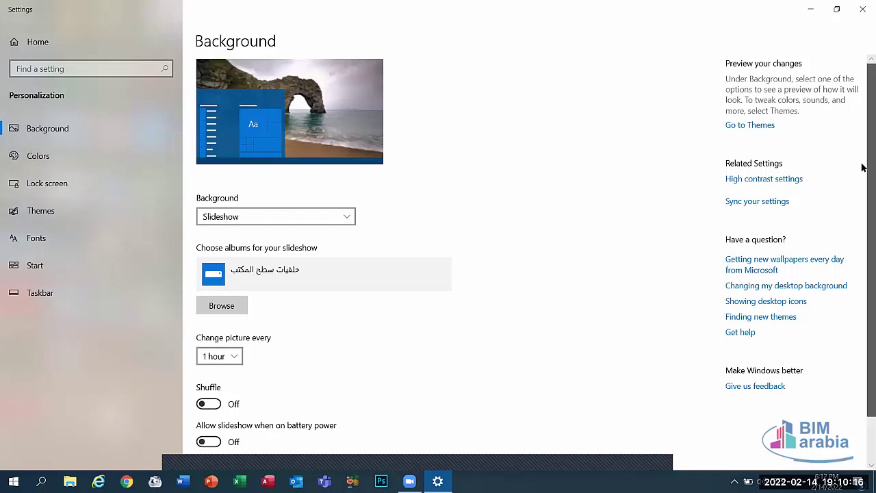
# Look through the slideshow's fit options without changing the fit, and open the Colors settings
pyautogui.scroll(-2, 862, 171)
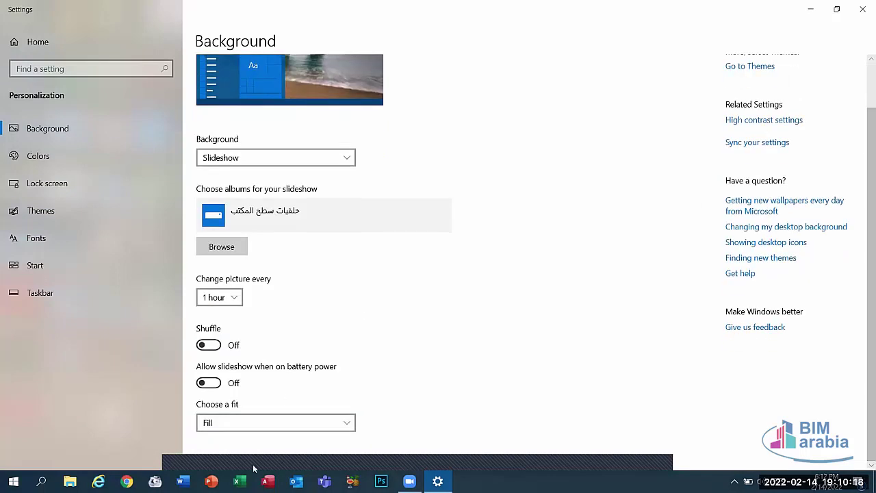
pyautogui.click(246, 429)
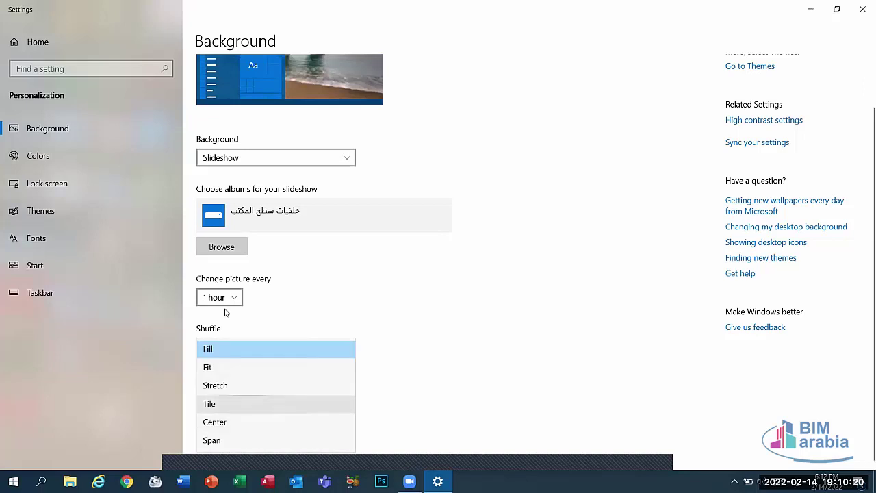
pyautogui.click(436, 287)
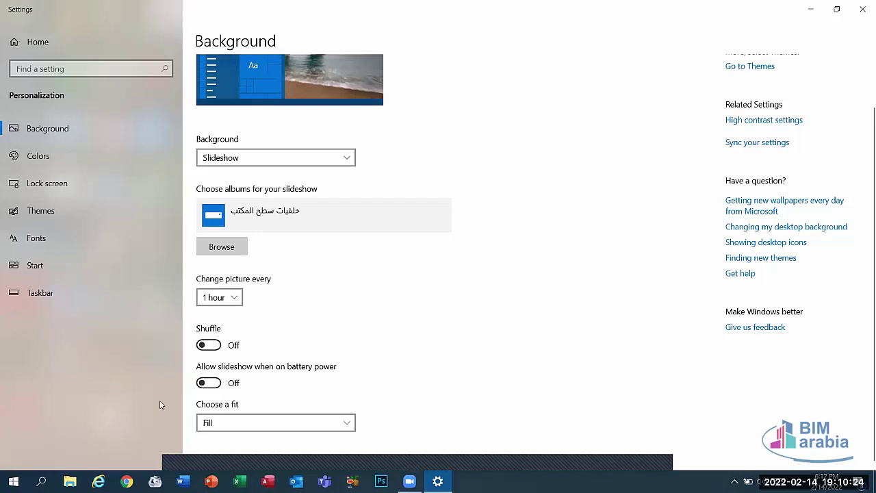
pyautogui.click(38, 155)
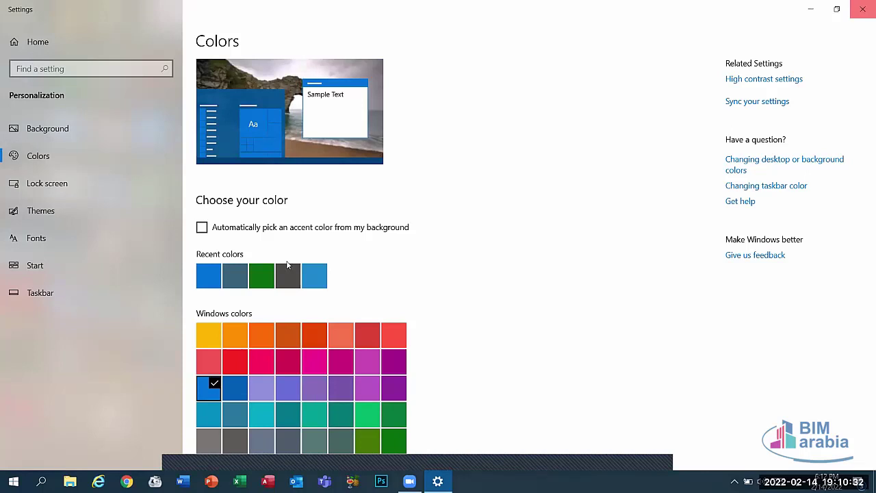
# Close the settings and examine the current accent color in the Start menu, on the main Windows Settings page and on the taskbar
pyautogui.hotkey('alt', 'F4')
pyautogui.press('super')
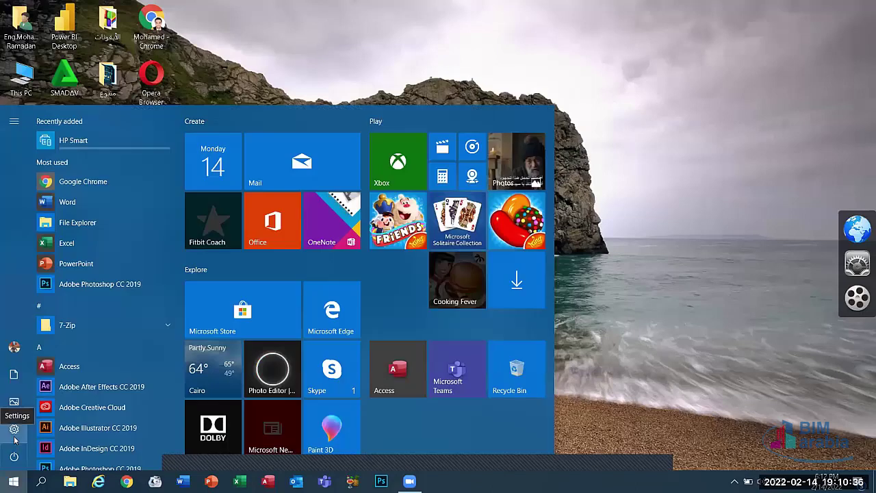
pyautogui.click(14, 428)
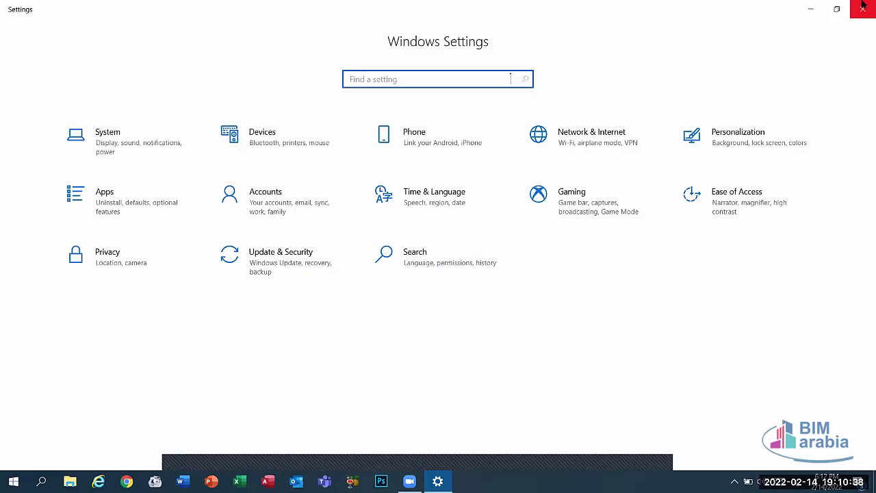
pyautogui.hotkey('alt', 'F4')
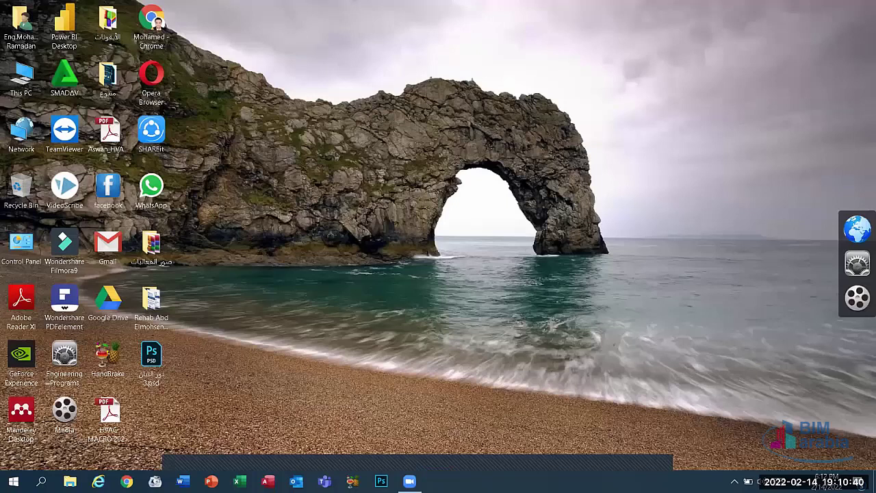
pyautogui.press('super')
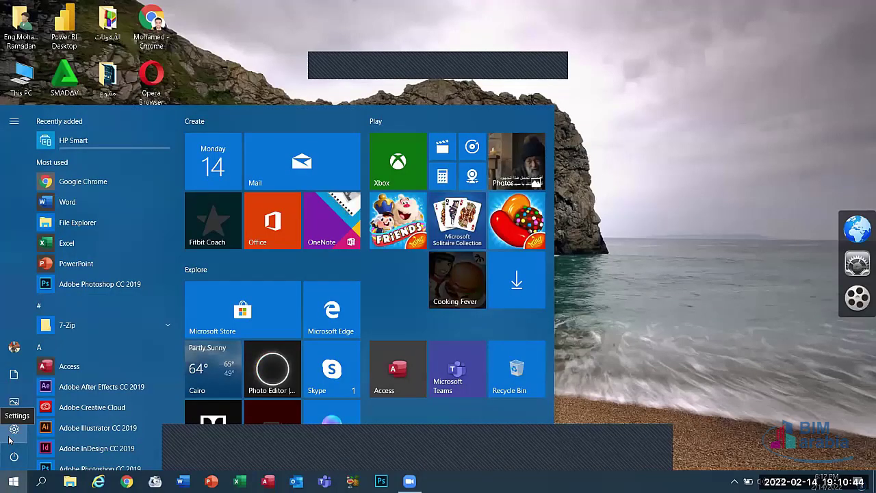
pyautogui.click(14, 429)
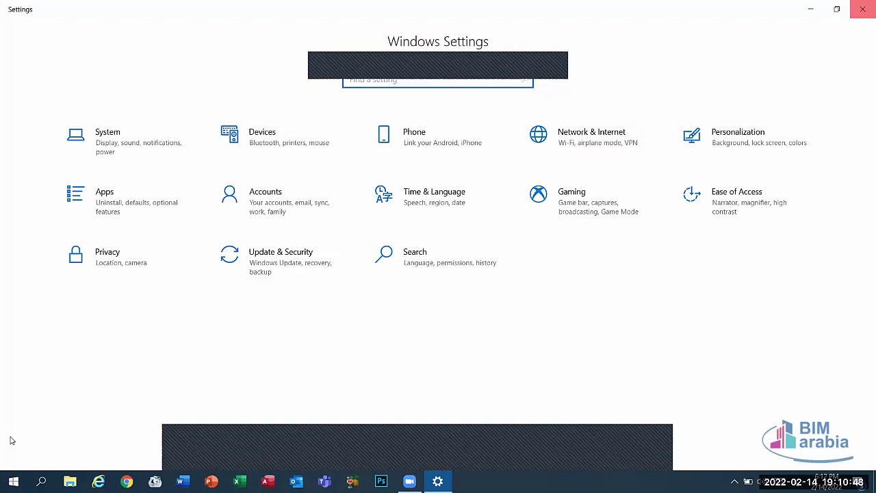
pyautogui.hotkey('alt', 'F4')
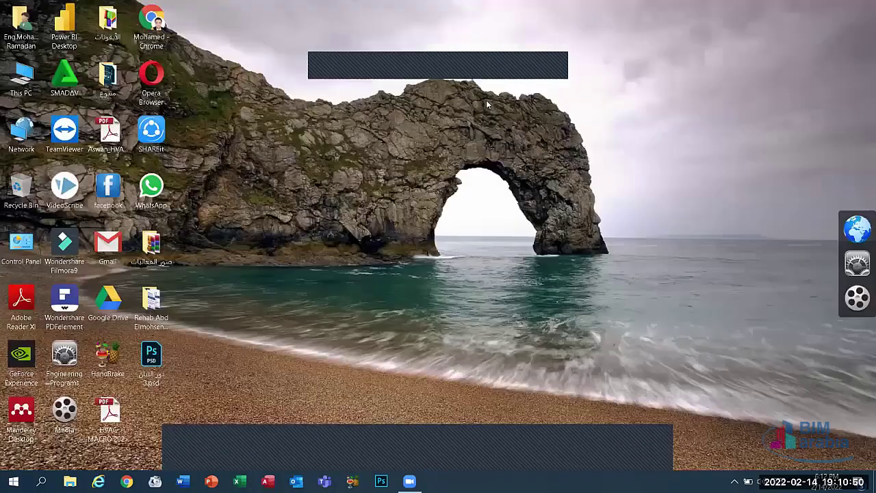
pyautogui.press('super')
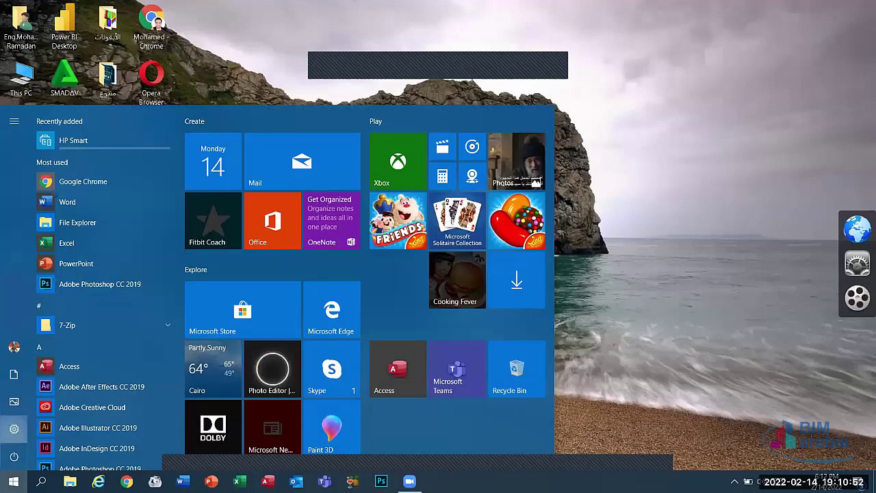
pyautogui.press('super')
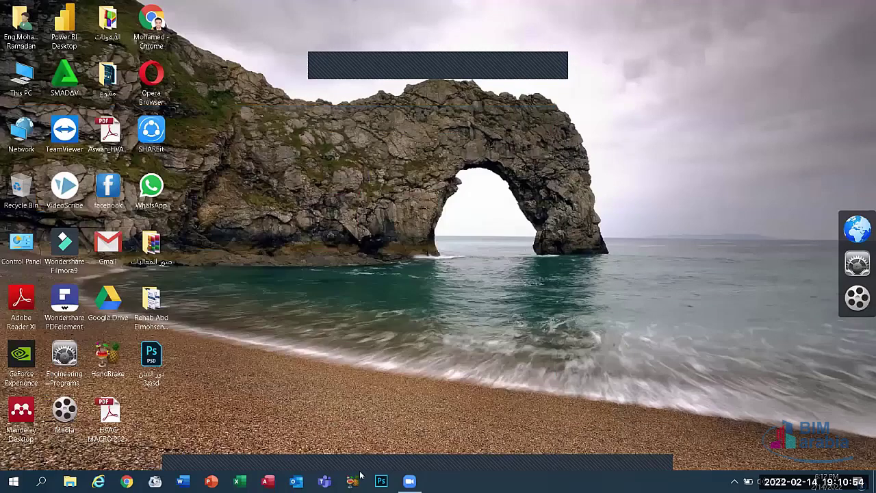
pyautogui.click(381, 481)
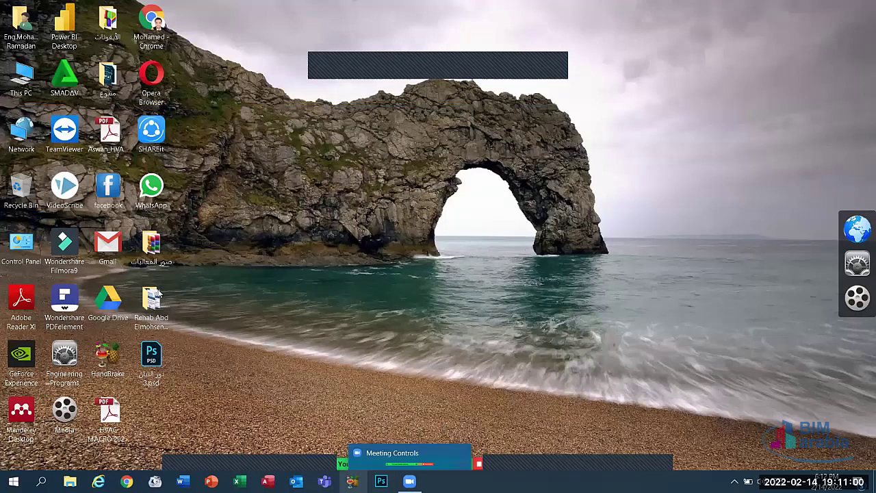
# Reopen the Colors settings, set the accent color to red from the Windows colors, and check it in the Start menu
pyautogui.rightClick(401, 263)
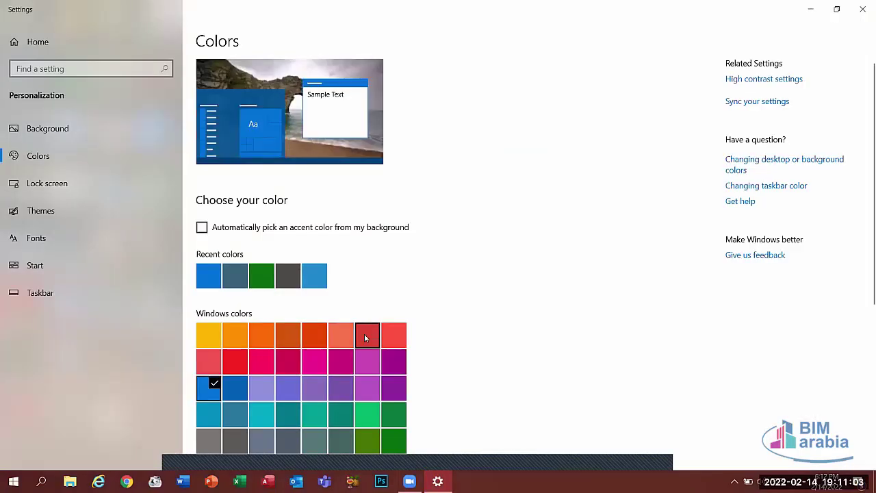
pyautogui.click(366, 334)
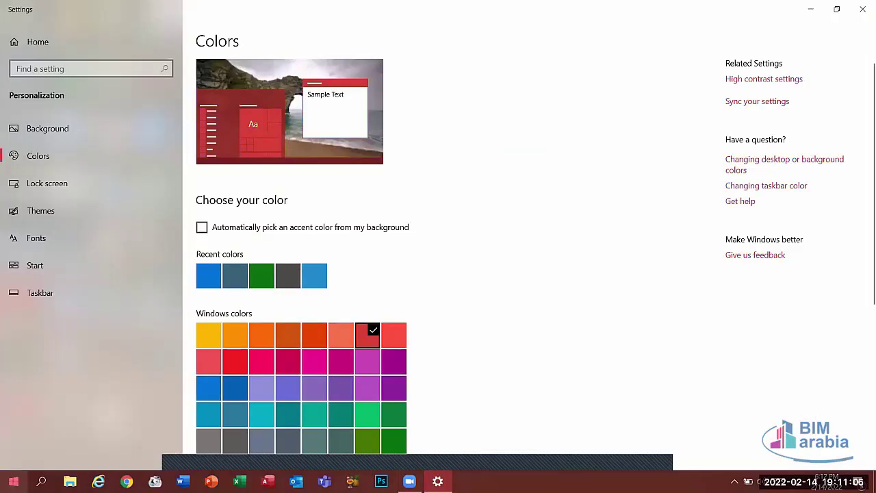
pyautogui.click(13, 482)
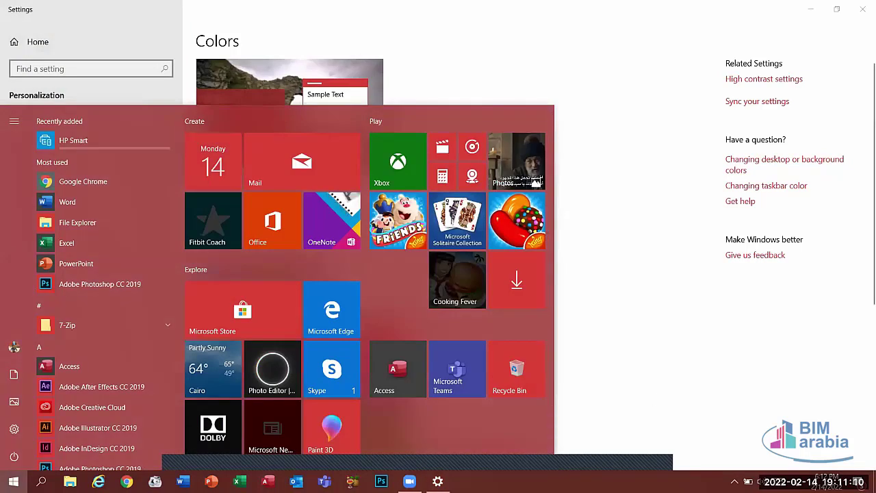
pyautogui.click(677, 364)
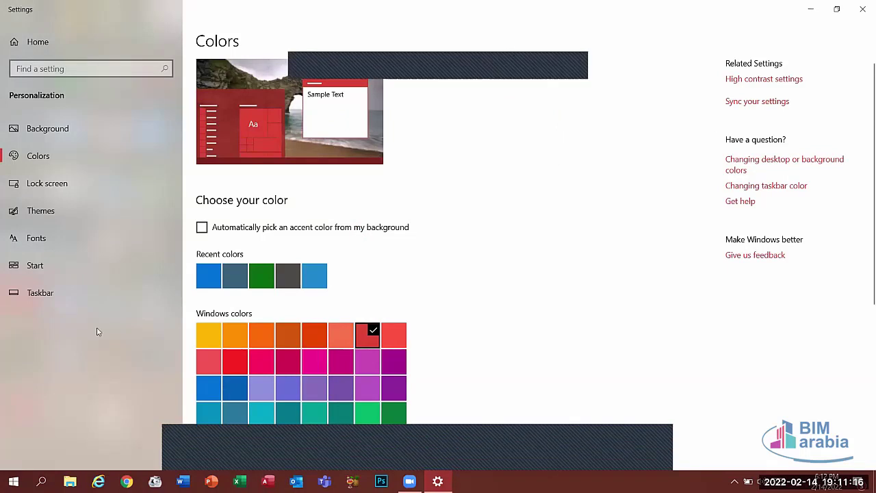
# Close the settings, examine the accent color in the Start menu and main Windows Settings page, and reopen the Colors settings
pyautogui.hotkey('alt', 'F4')
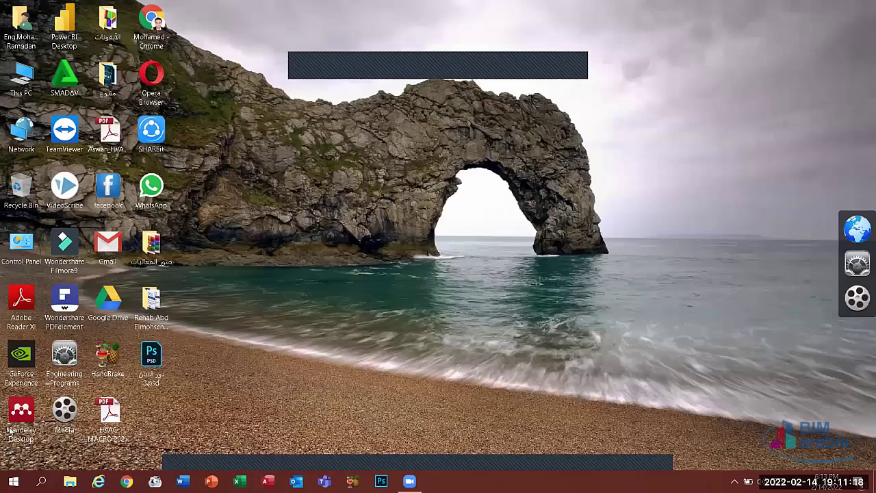
pyautogui.press('super')
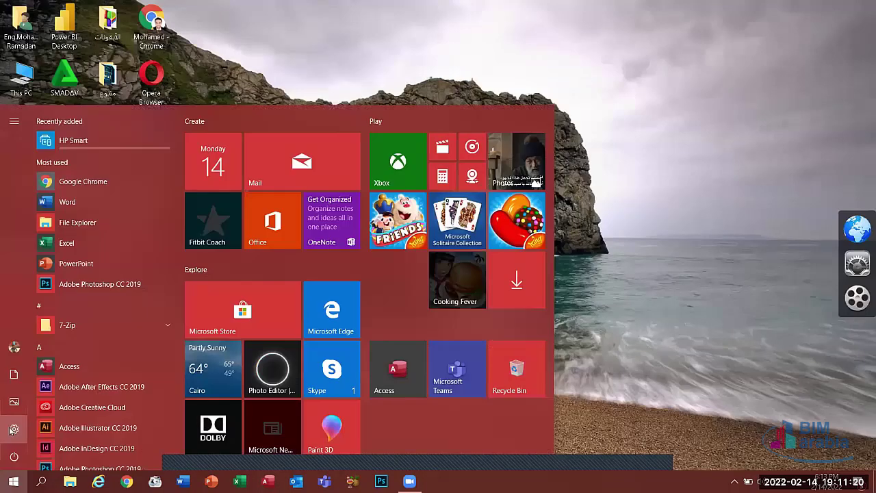
pyautogui.click(13, 429)
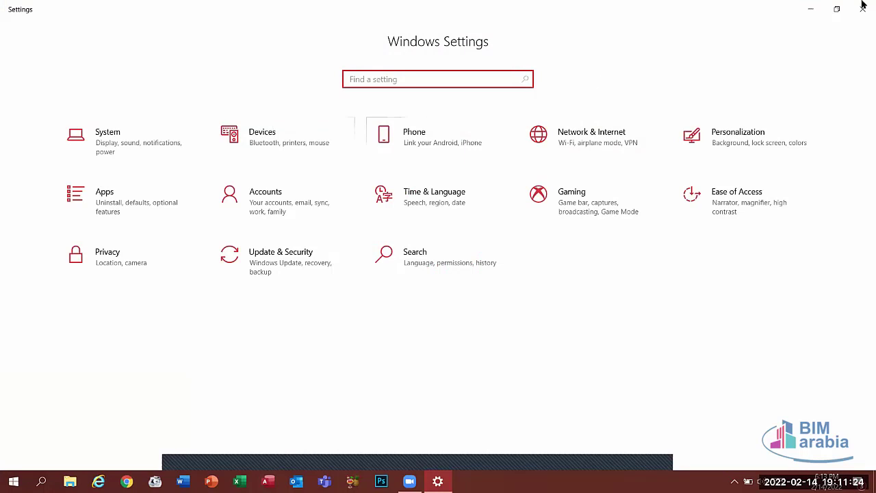
pyautogui.hotkey('alt', 'F4')
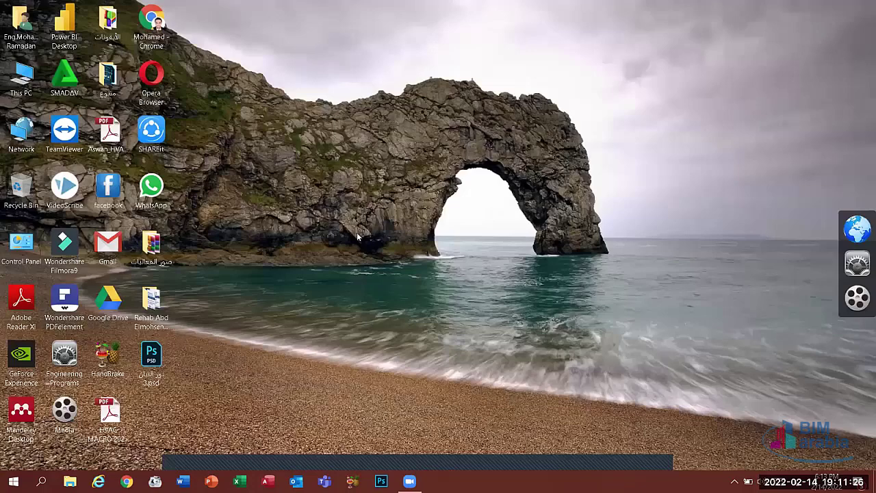
pyautogui.rightClick(394, 391)
pyautogui.click(425, 380)
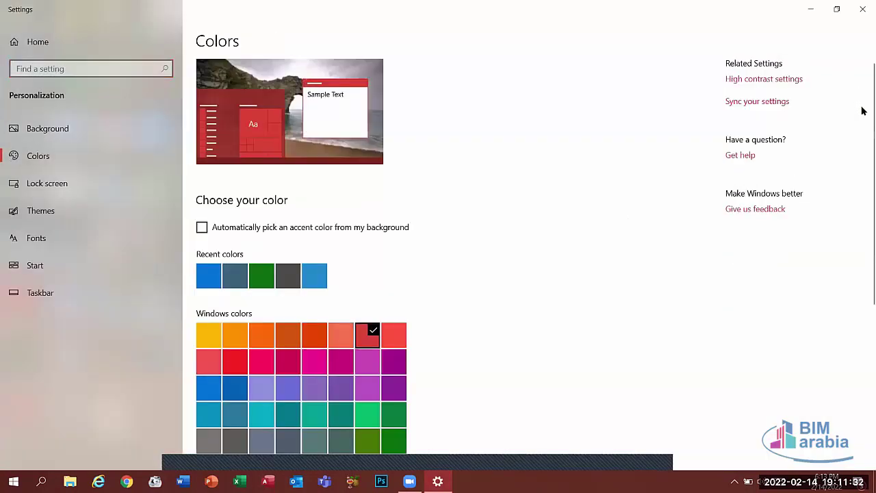
# Switch the transparency effects off and on several times to compare the look, and leave them on
pyautogui.scroll(-3, 862, 205)
pyautogui.scroll(-6, 862, 192)
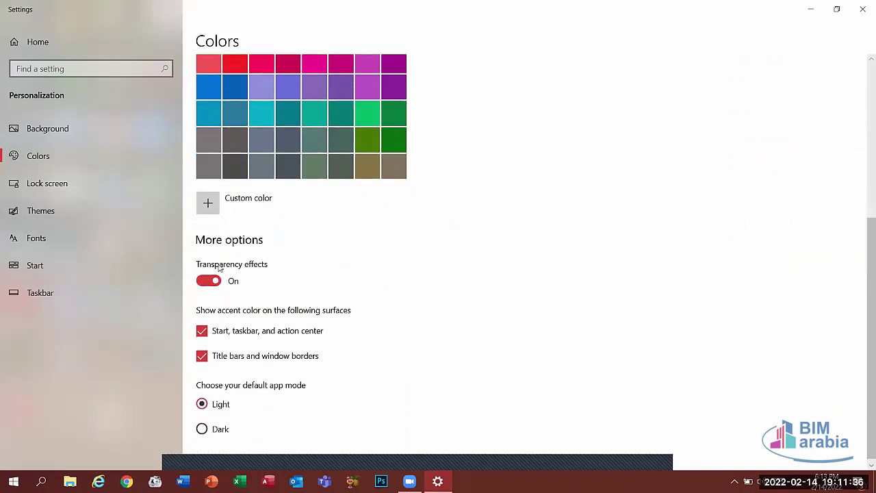
pyautogui.click(208, 282)
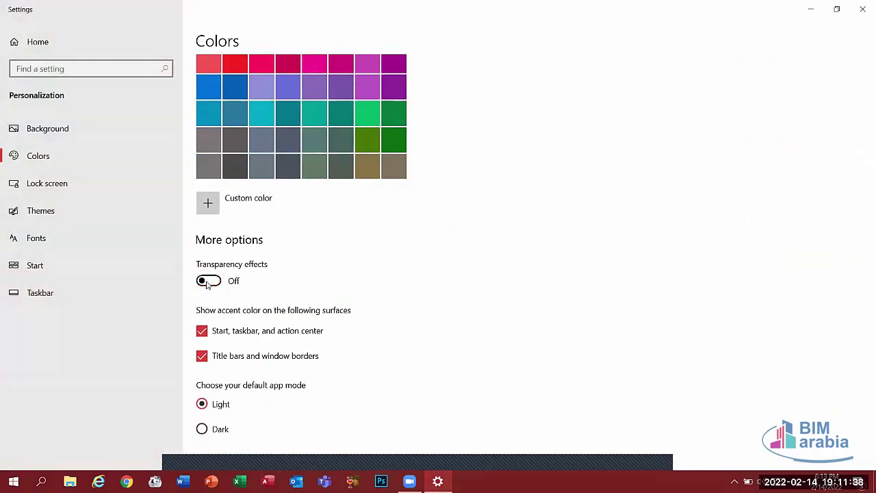
pyautogui.click(208, 281)
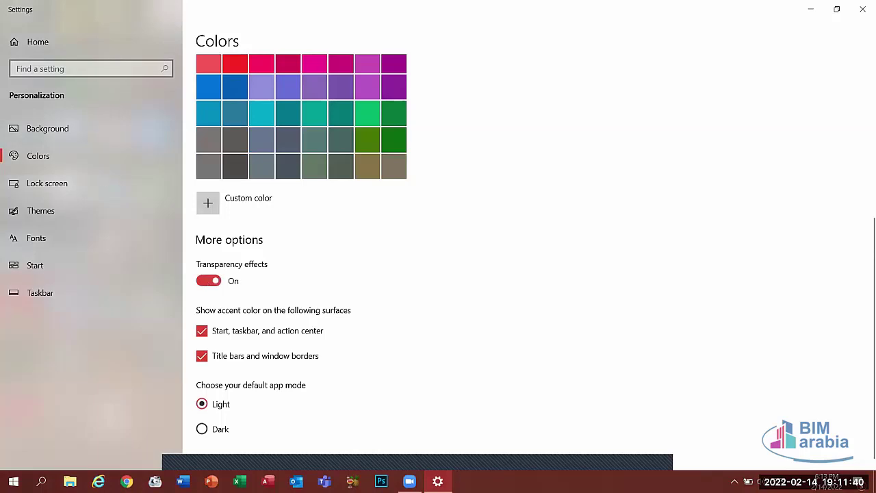
pyautogui.click(211, 284)
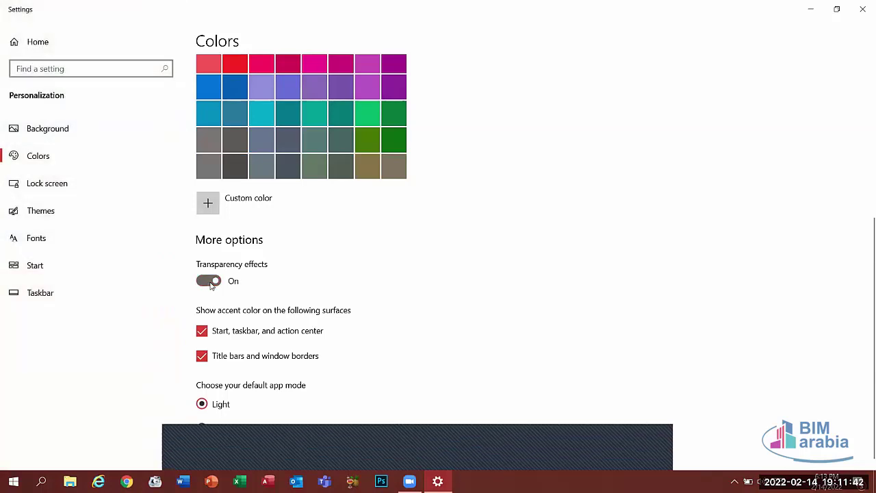
pyautogui.click(211, 283)
pyautogui.click(210, 283)
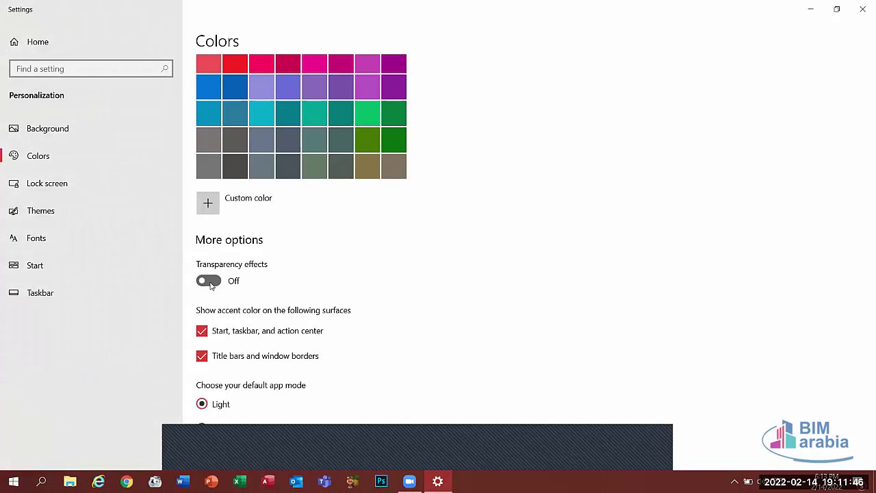
pyautogui.click(201, 281)
pyautogui.click(202, 282)
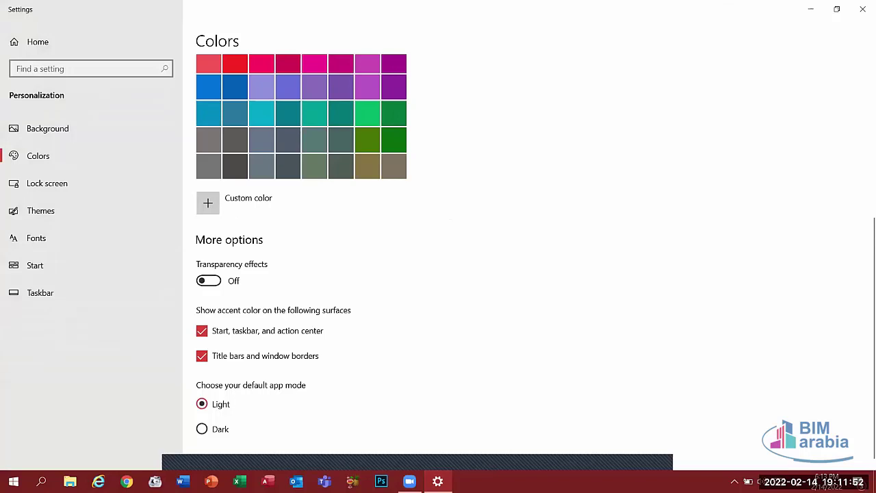
pyautogui.click(207, 280)
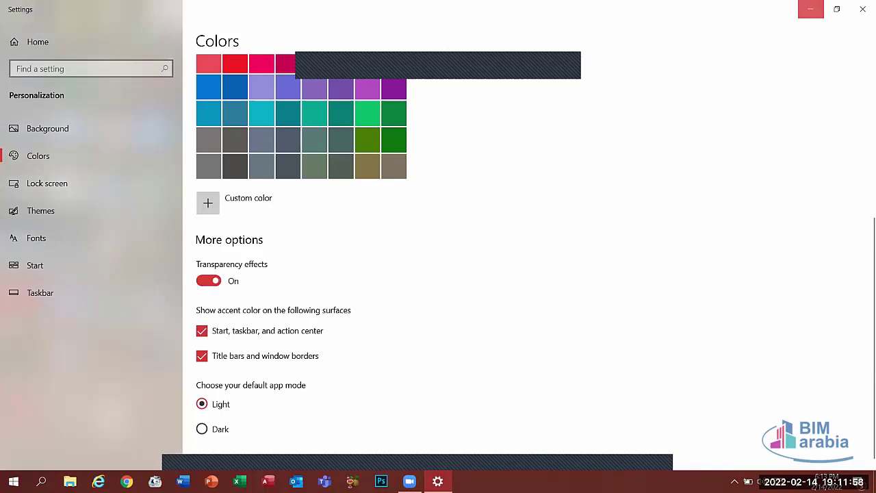
# Minimize the settings to view the desktop, return to the Colors settings and set the accent color to blue from the recent colors
pyautogui.click(810, 9)
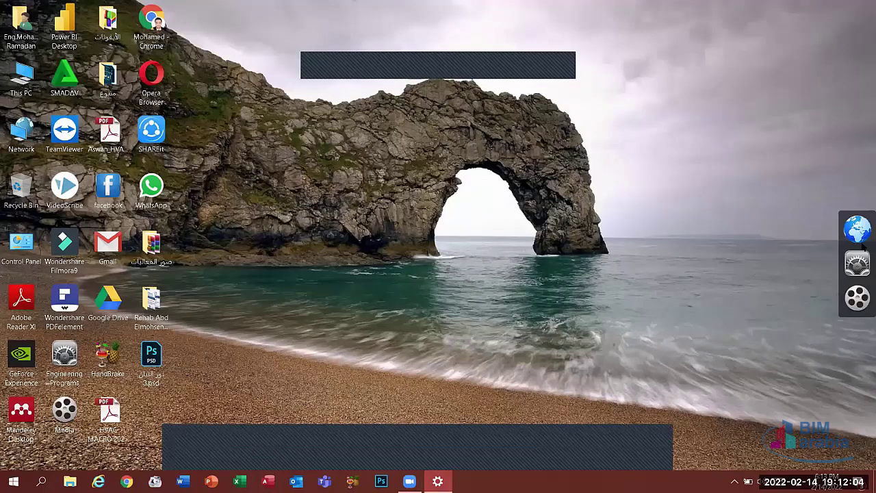
pyautogui.hotkey('alt', 'Tab')
pyautogui.scroll(5, 862, 78)
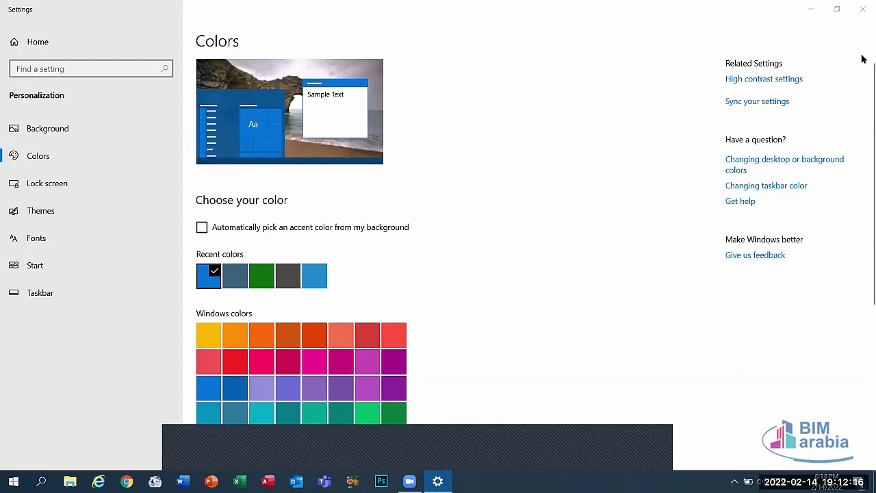
# Set the default app mode to Dark, show the desktop and select This PC
pyautogui.moveTo(862, 60); pyautogui.dragTo(862, 299)
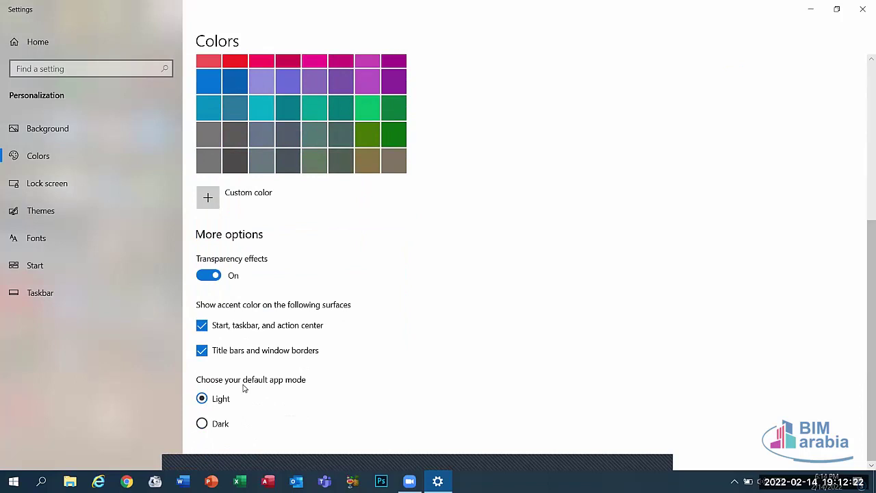
pyautogui.click(202, 424)
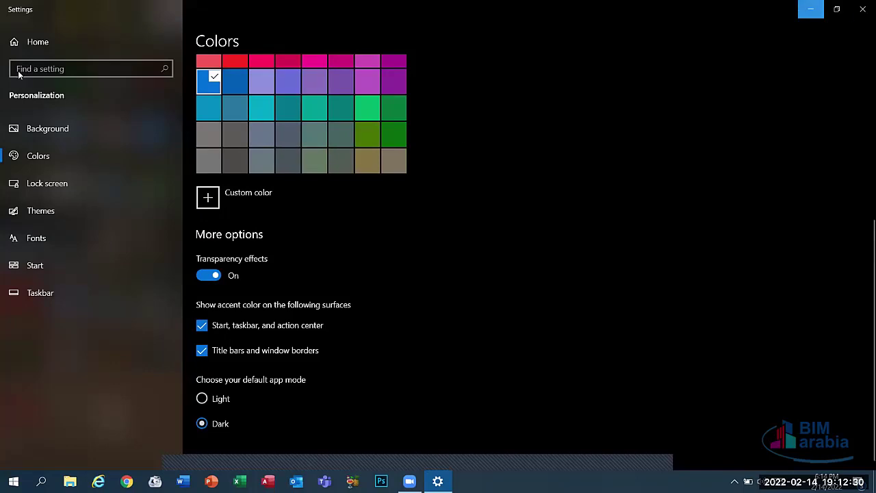
pyautogui.press('super+d')
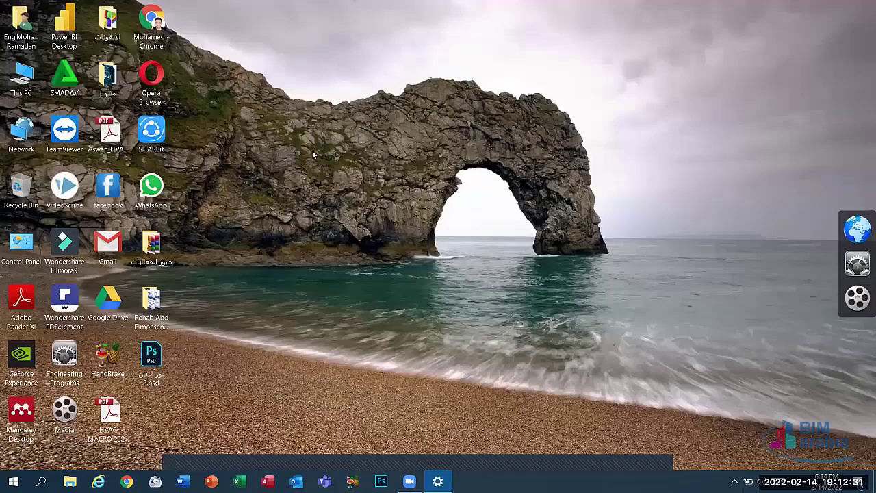
pyautogui.click(21, 71)
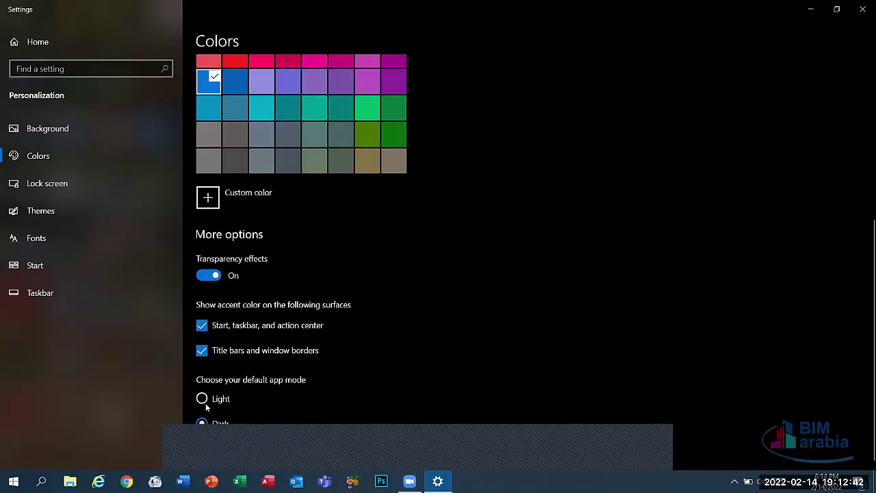
# Set the default app mode to Light and toggle the accent color on Start, taskbar, and action center several times, leaving it on
pyautogui.click(202, 399)
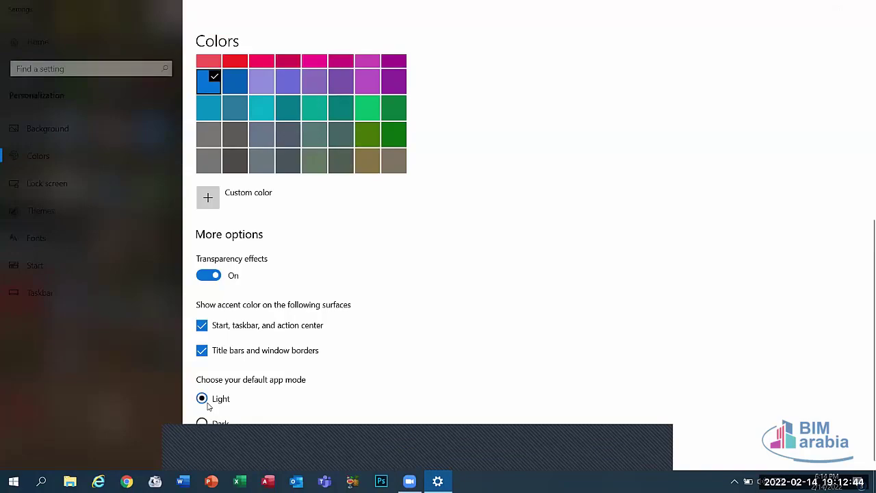
pyautogui.click(202, 325)
pyautogui.click(203, 326)
pyautogui.click(202, 326)
pyautogui.click(202, 326)
pyautogui.click(202, 326)
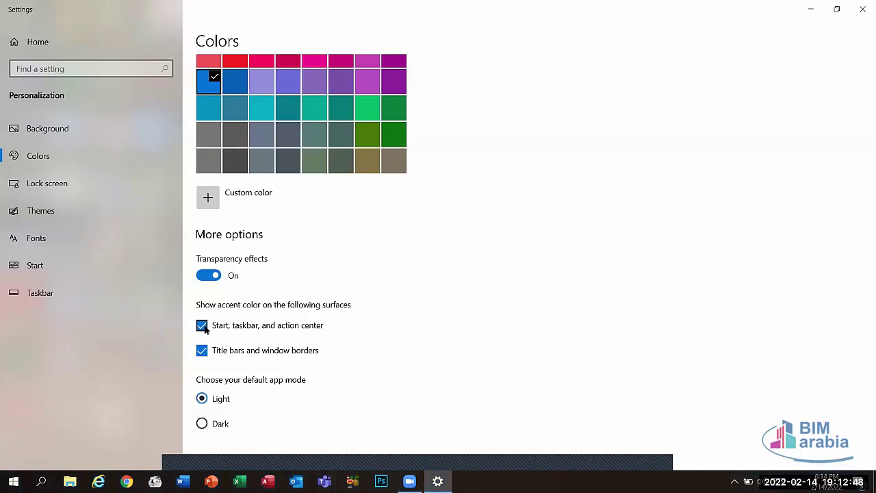
pyautogui.click(201, 326)
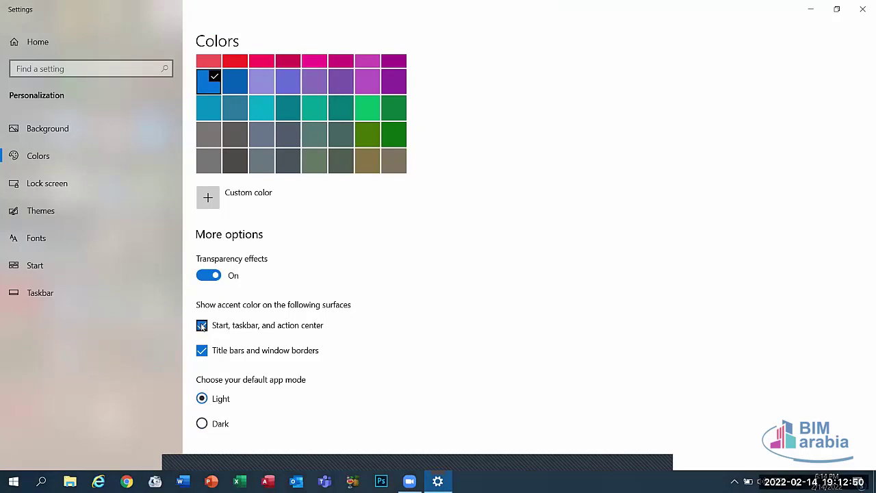
pyautogui.click(202, 326)
pyautogui.click(202, 326)
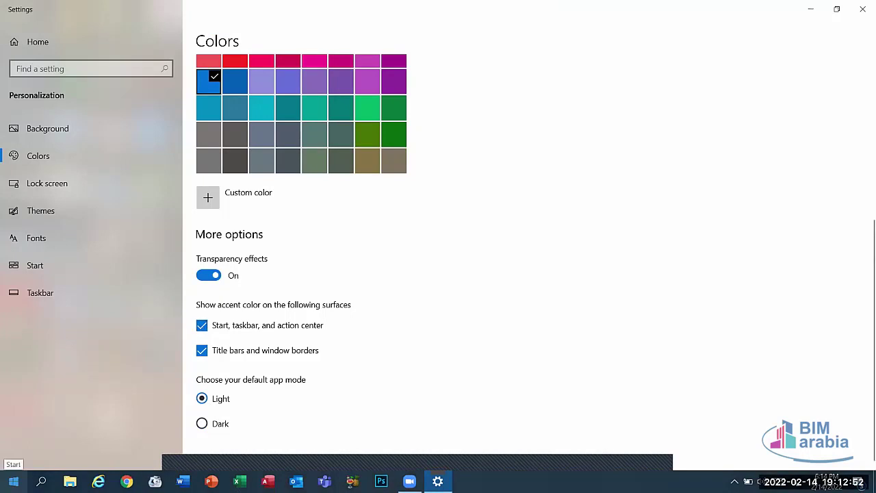
# Compare the Start menu with the accent color on and off, and leave the accent color on for Start, taskbar, and action center
pyautogui.press('super')
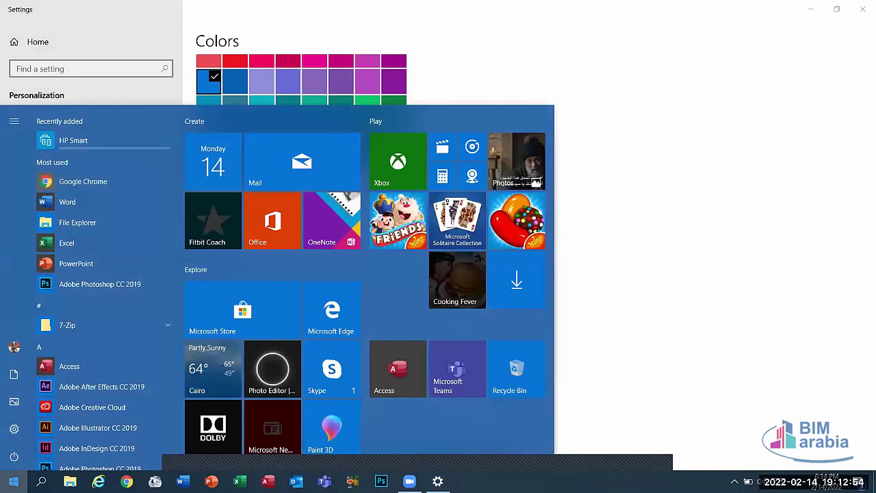
pyautogui.press('super')
pyautogui.click(202, 326)
pyautogui.press('super')
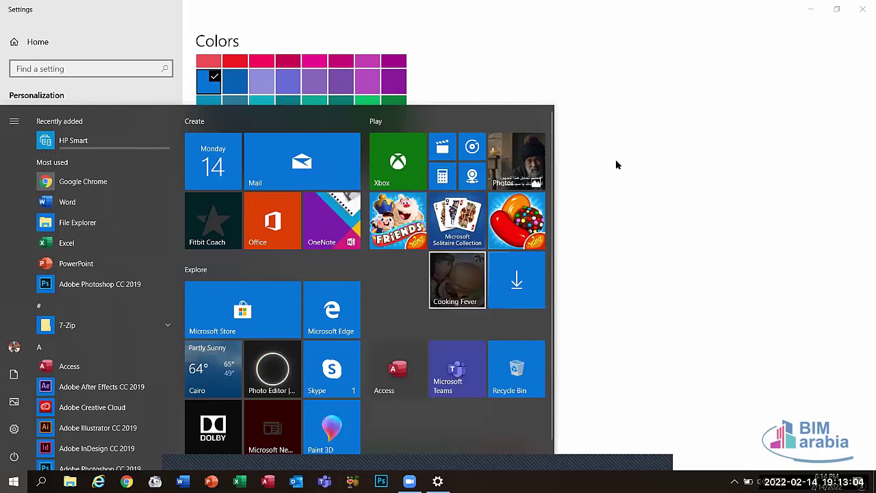
pyautogui.click(663, 155)
pyautogui.click(203, 326)
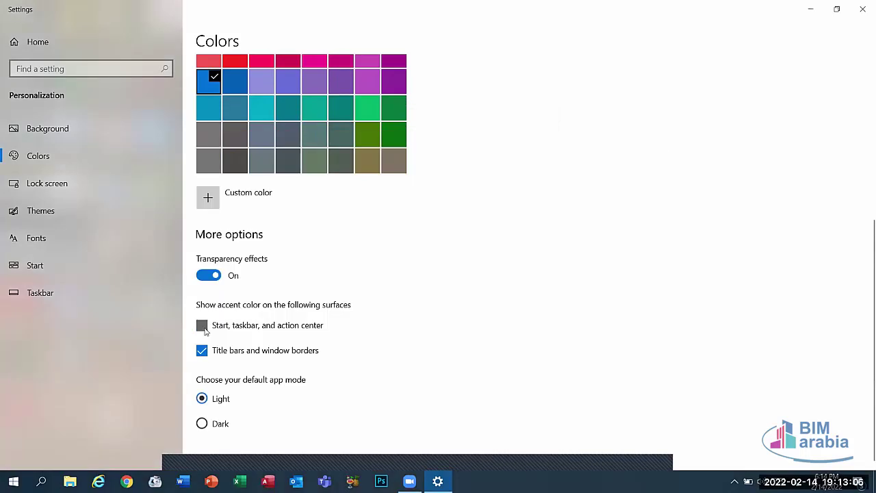
# Switch the accent color on title bars and window borders off and back on
pyautogui.click(202, 351)
pyautogui.click(202, 351)
pyautogui.moveTo(862, 242); pyautogui.dragTo(862, 171)
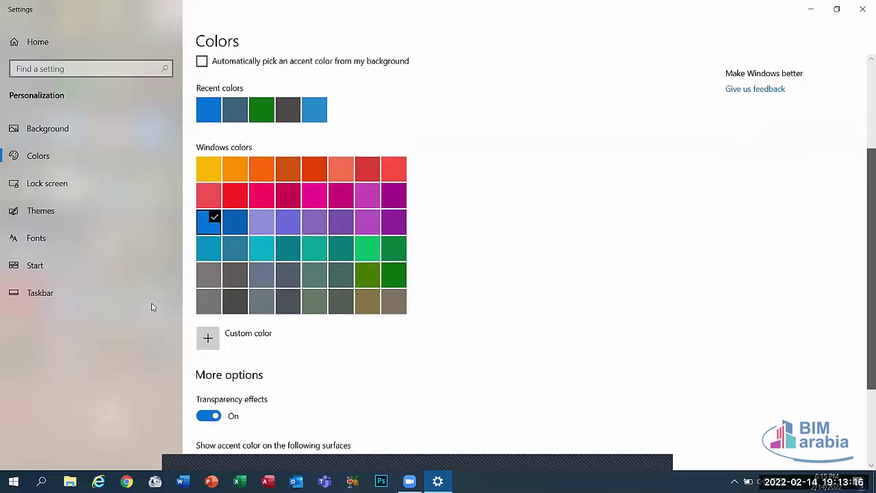
# Open the Lock screen settings, try the Windows spotlight background and set the background back to Picture
pyautogui.click(42, 183)
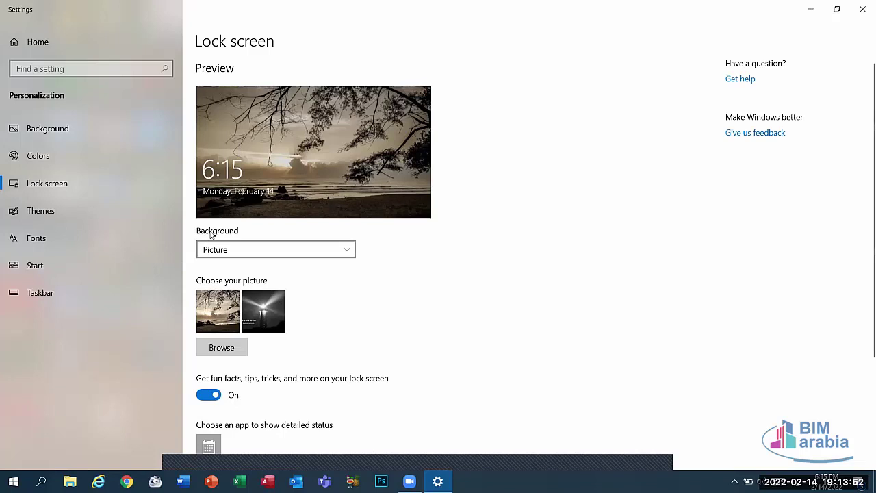
pyautogui.click(224, 249)
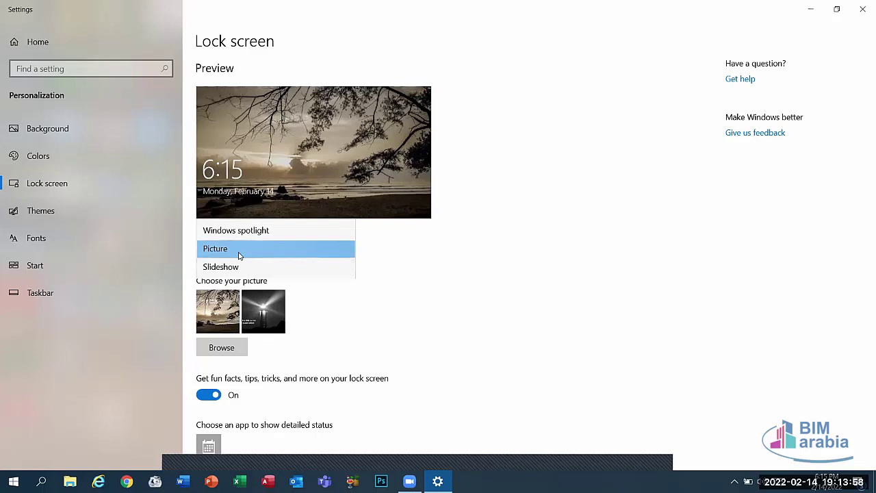
pyautogui.click(235, 234)
pyautogui.click(240, 249)
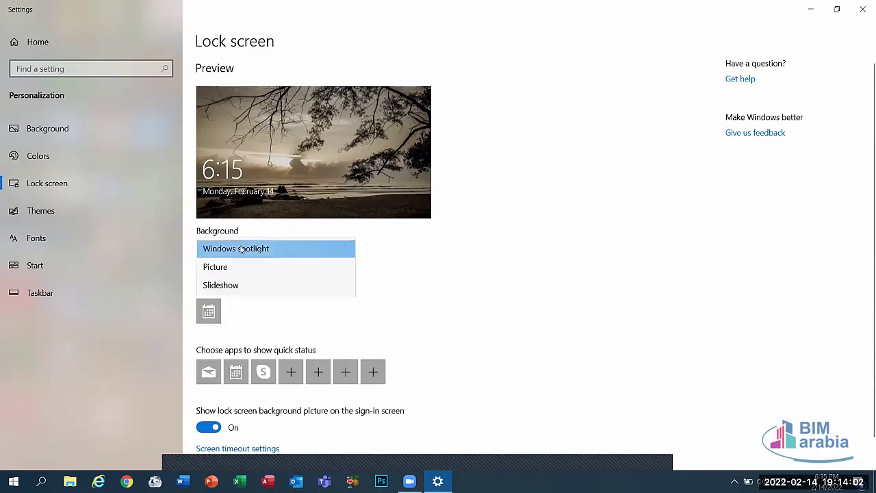
pyautogui.click(226, 267)
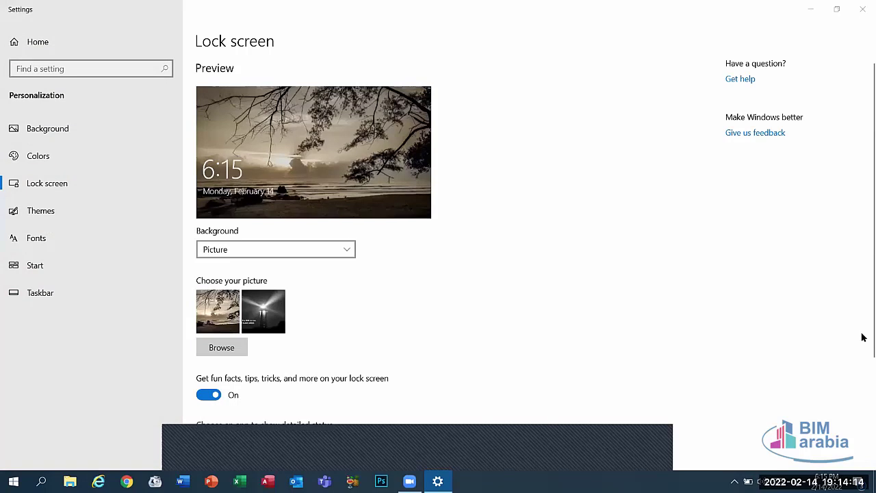
# Open the screen saver settings for the lock screen and preview the 3D Text screen saver at full screen
pyautogui.scroll(-3, 861, 337)
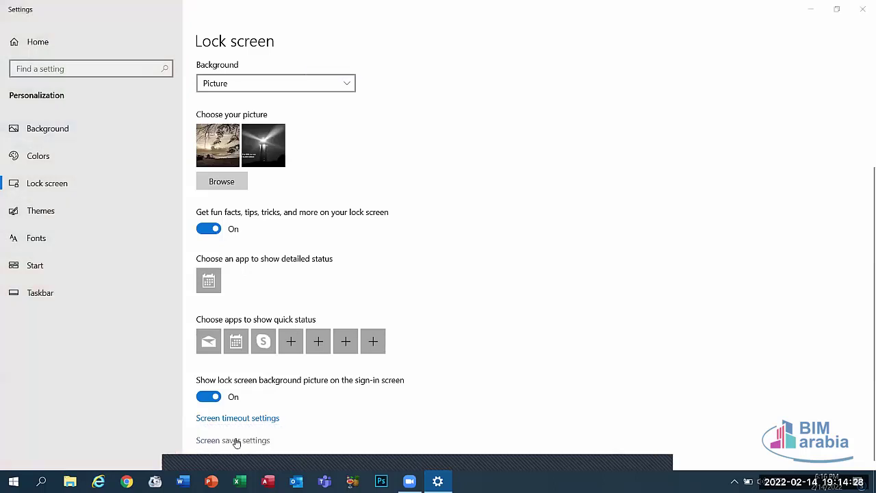
pyautogui.click(236, 441)
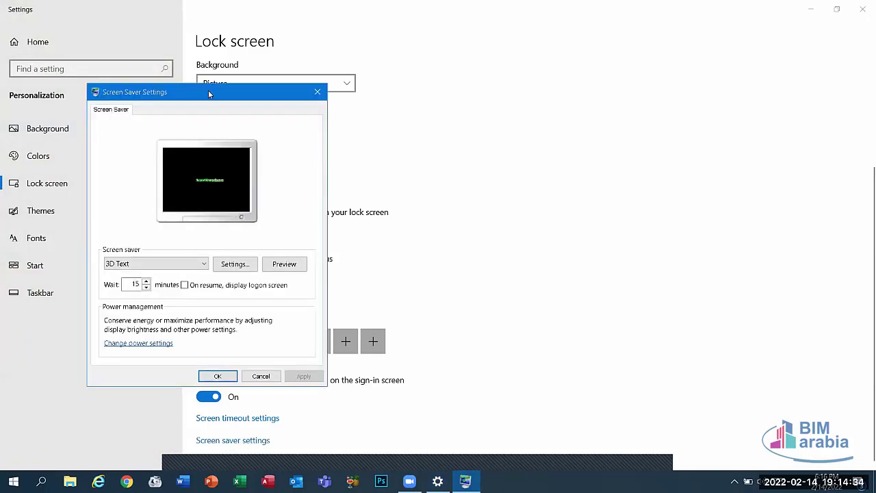
pyautogui.moveTo(192, 92); pyautogui.dragTo(364, 93)
pyautogui.click(307, 285)
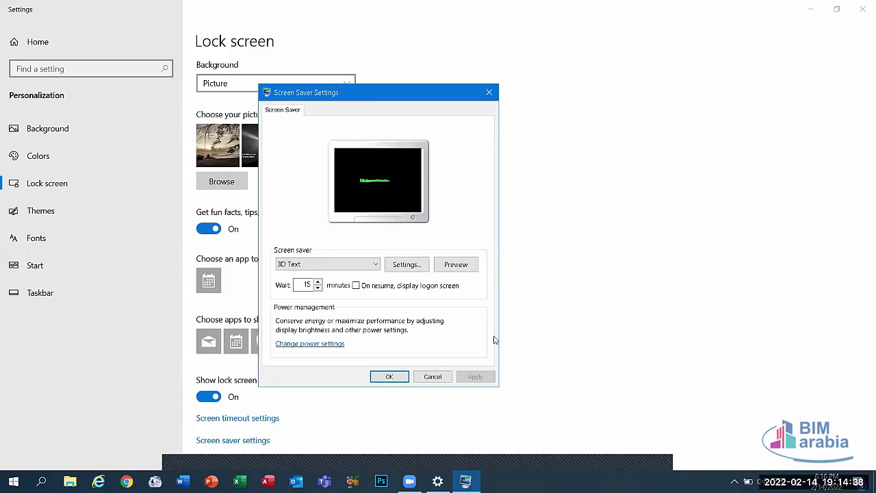
pyautogui.click(448, 264)
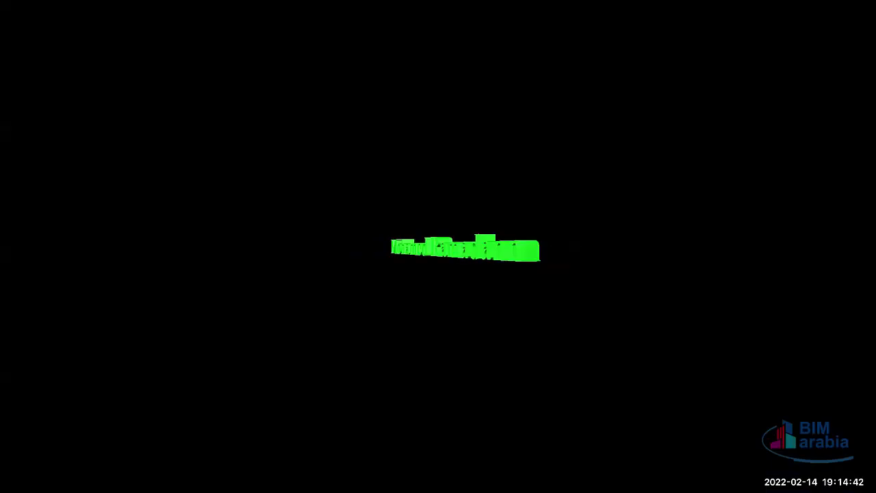
pyautogui.moveTo(449, 258)
# Apply the Bubbles screen saver and preview it at full screen
pyautogui.click(356, 264)
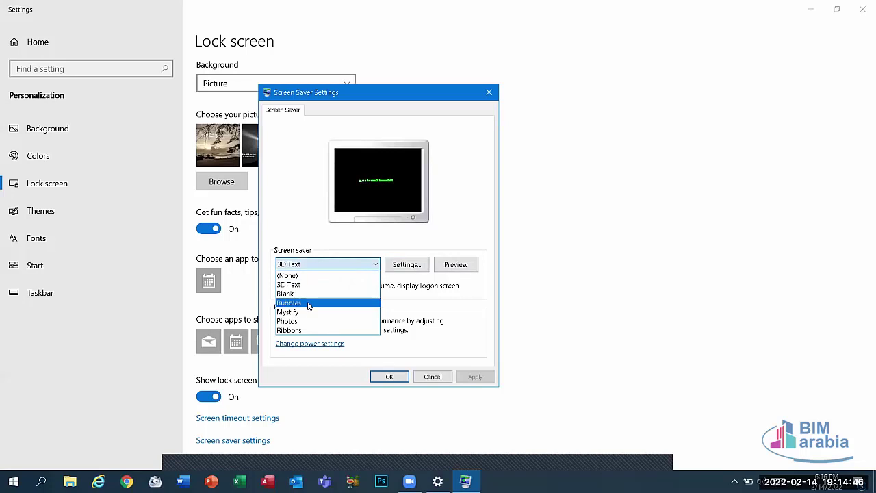
pyautogui.click(306, 302)
pyautogui.click(466, 378)
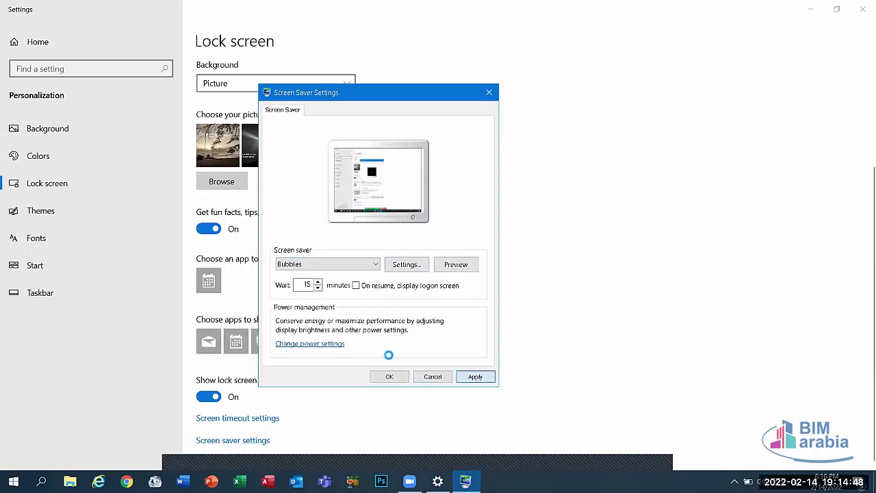
pyautogui.click(466, 264)
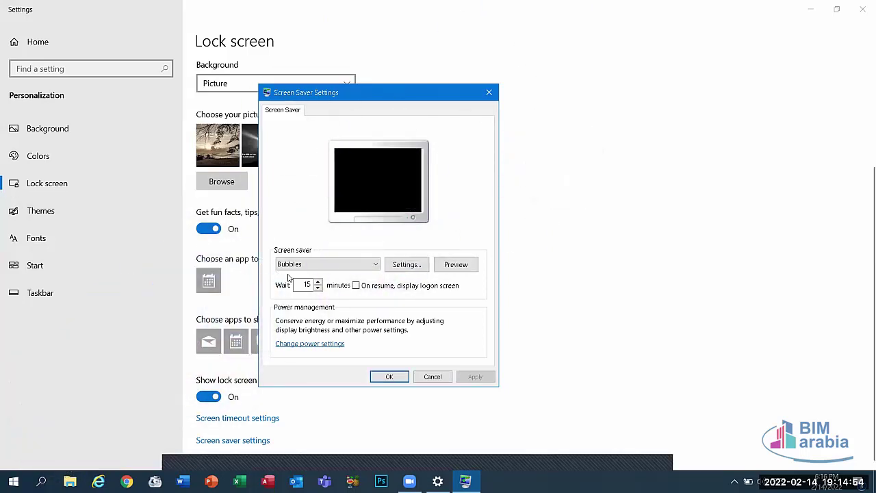
# Select and preview the Blank and Mystify screen savers one after the other
pyautogui.click(306, 267)
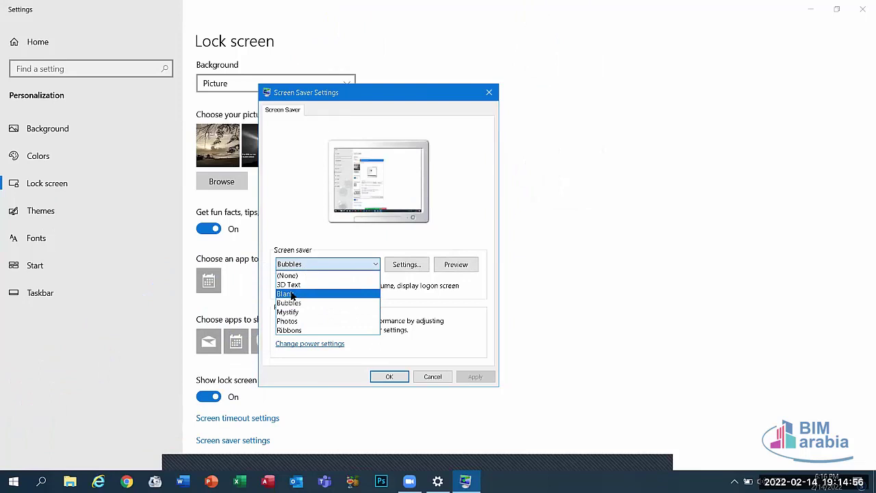
pyautogui.click(294, 294)
pyautogui.click(472, 266)
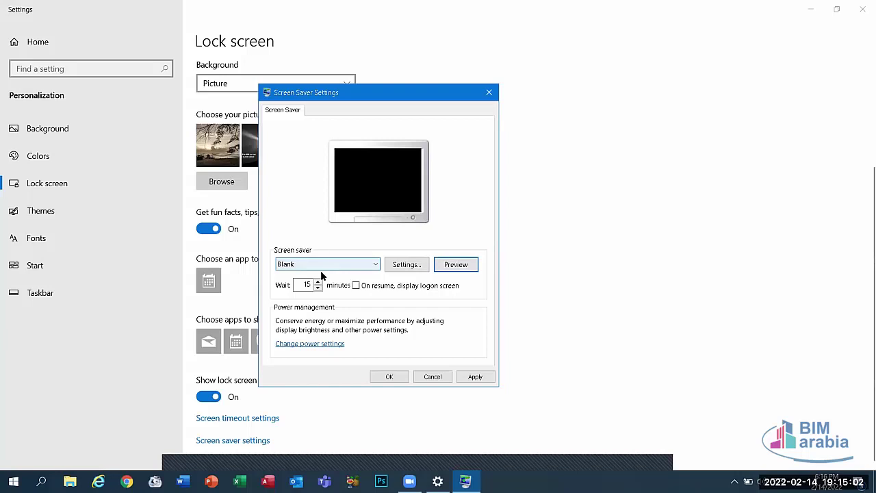
pyautogui.press('Down')
pyautogui.press('Down')
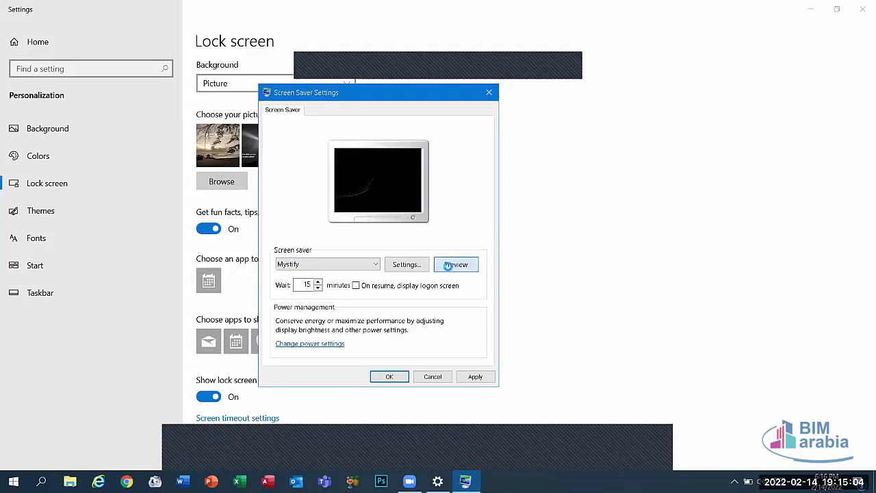
pyautogui.click(450, 265)
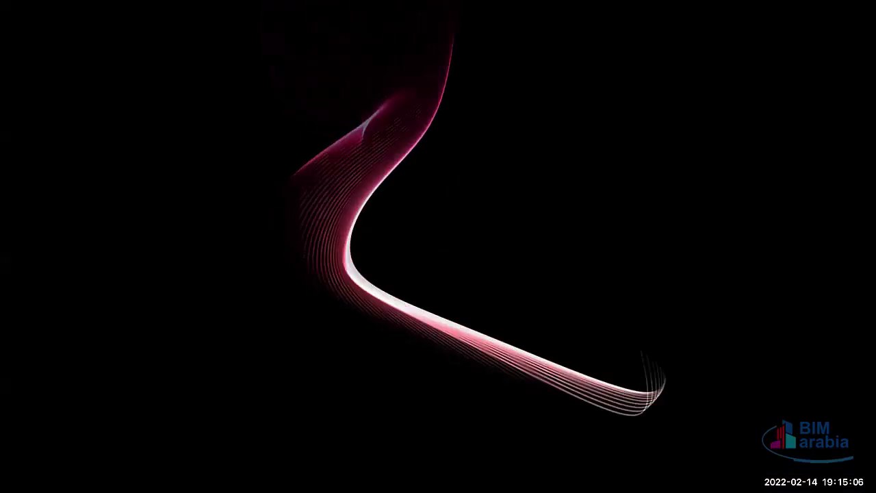
# Select and preview the Ribbons and Photos screen savers one after the other
pyautogui.click(322, 264)
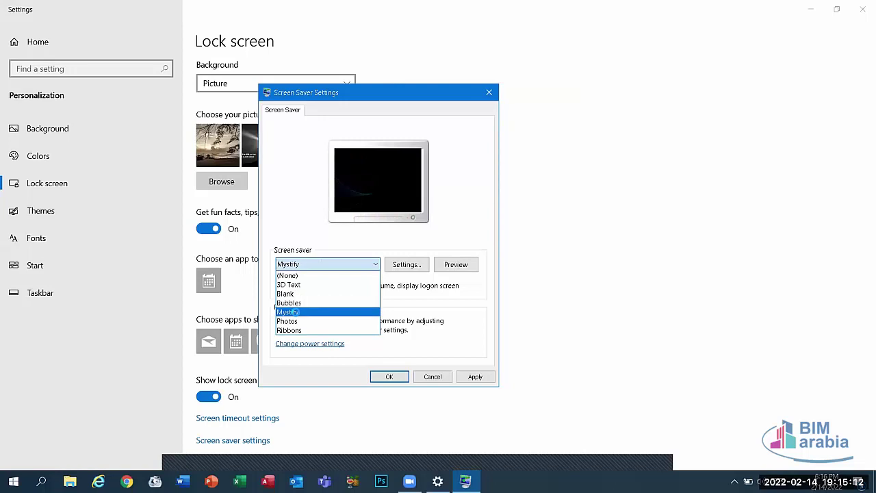
pyautogui.click(290, 330)
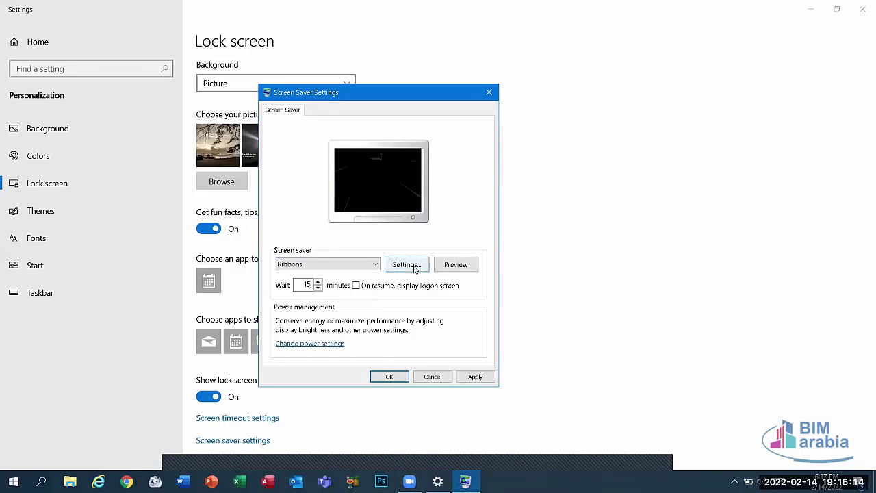
pyautogui.click(455, 264)
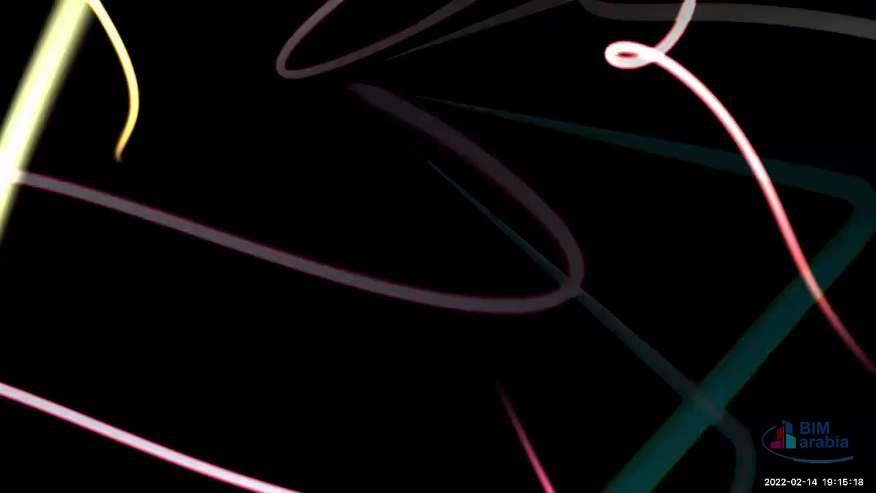
pyautogui.moveTo(404, 254)
pyautogui.click(350, 268)
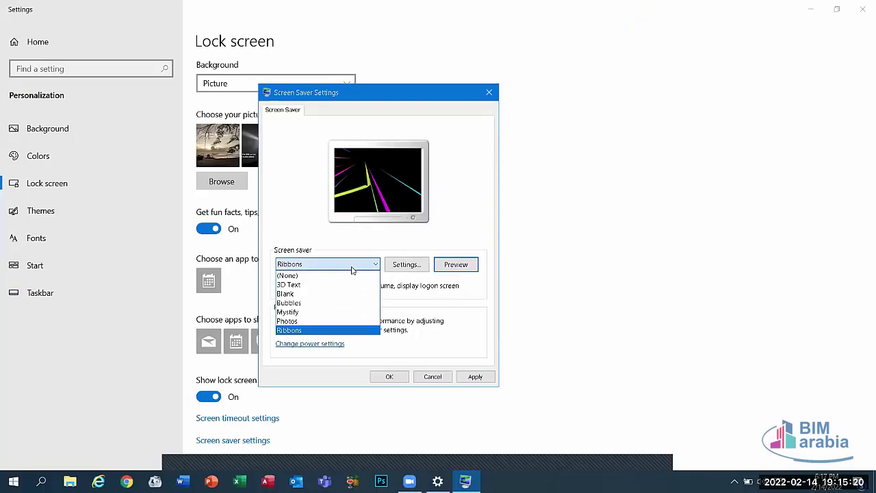
pyautogui.click(291, 322)
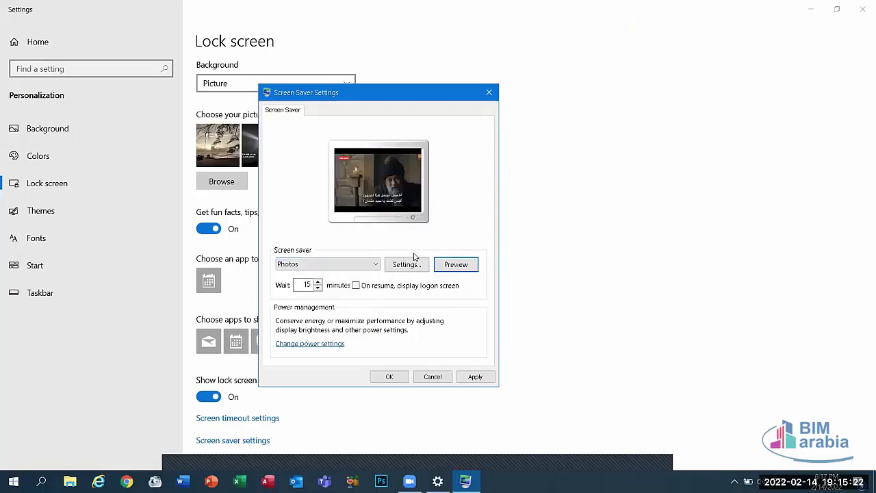
pyautogui.click(450, 266)
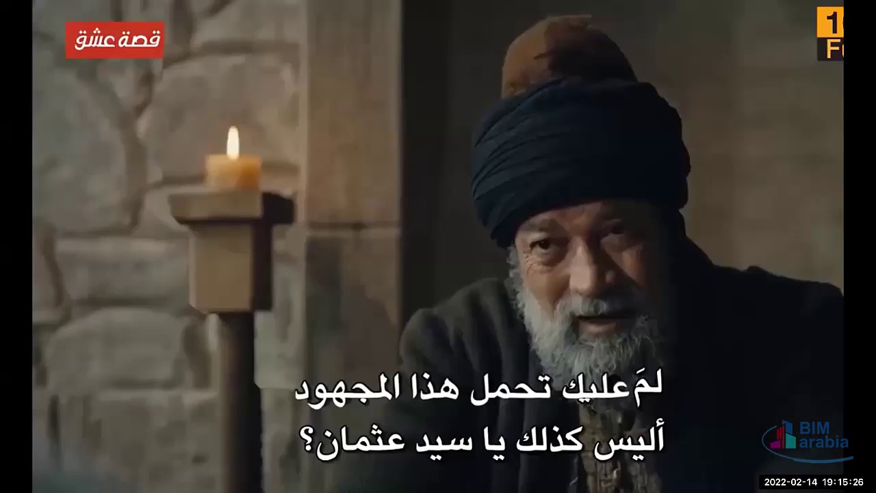
pyautogui.click(450, 265)
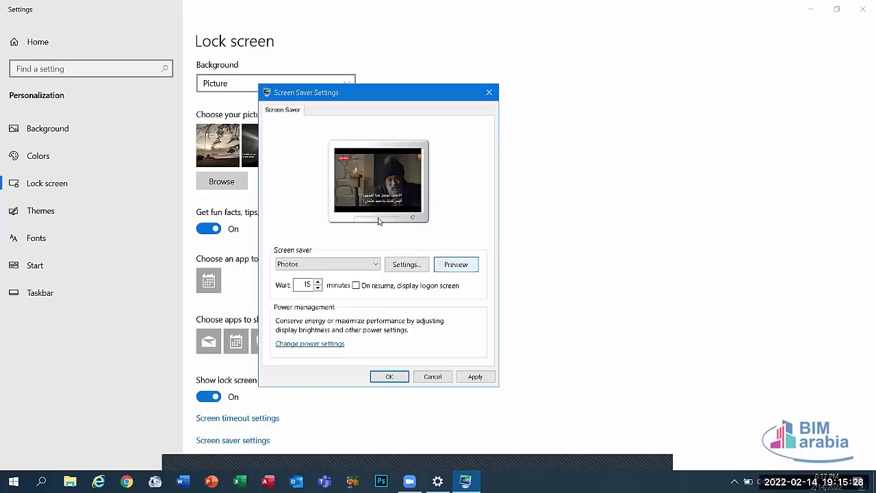
# Choose the 3D Text screen saver and, in its options, keep Custom Text and correct the spelling of the full name
pyautogui.click(362, 265)
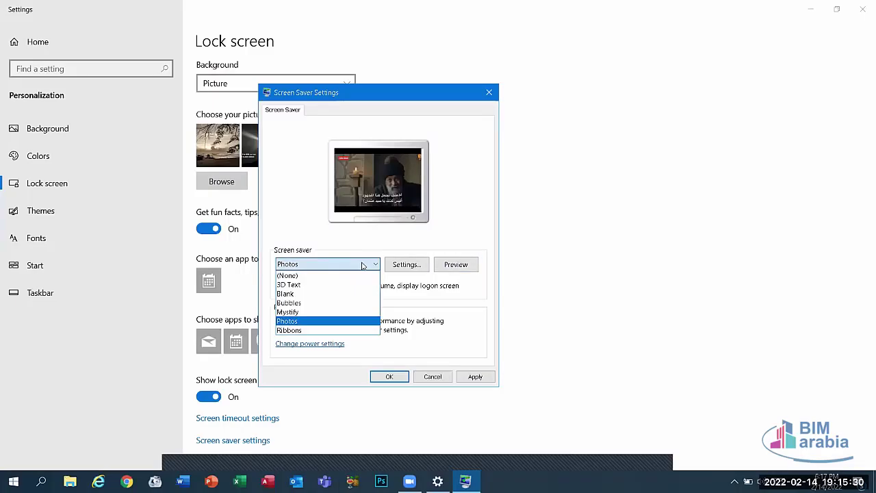
pyautogui.click(292, 286)
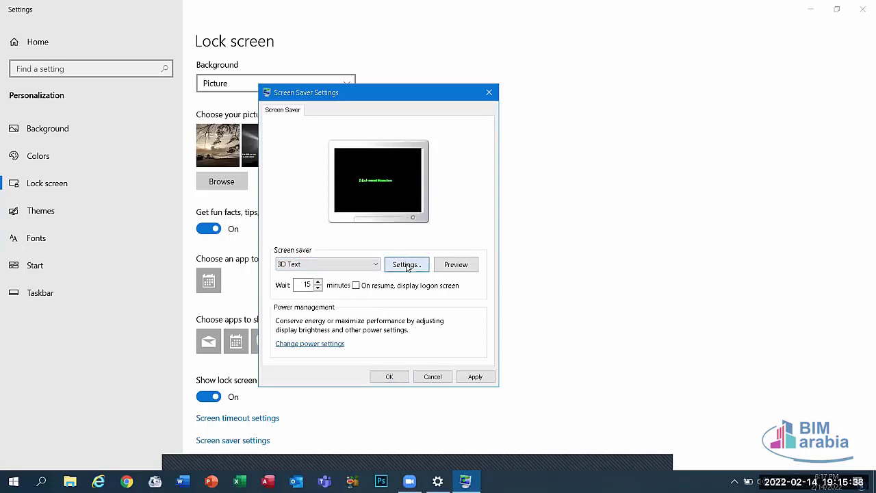
pyautogui.click(407, 265)
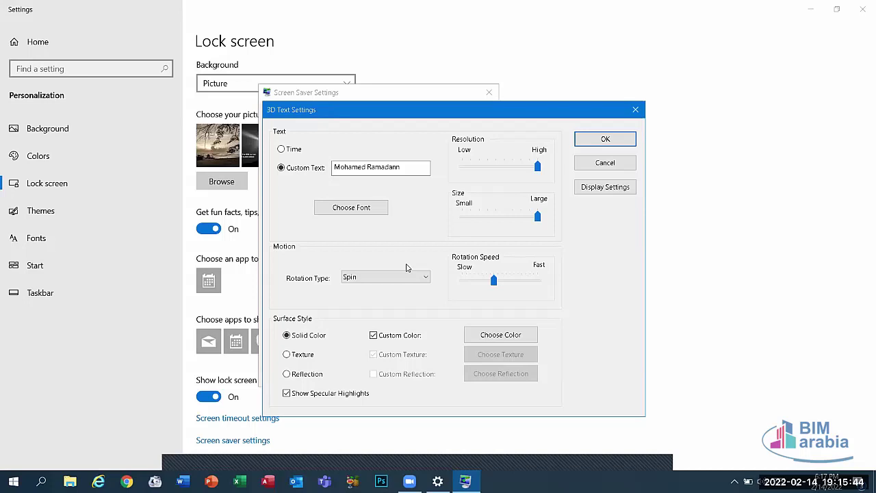
pyautogui.click(282, 149)
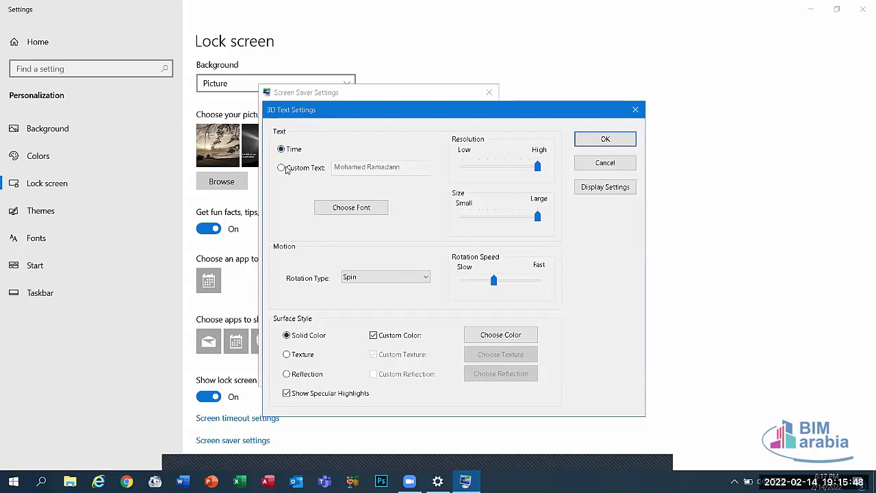
pyautogui.click(287, 169)
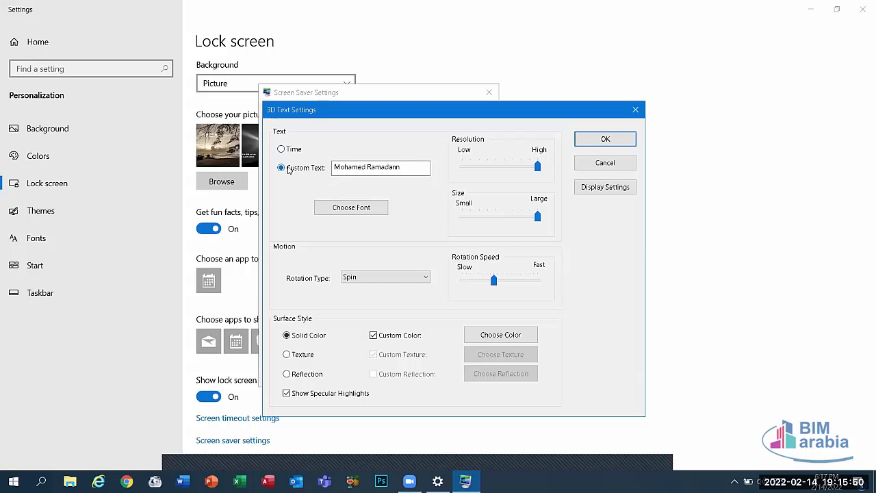
pyautogui.click(408, 171)
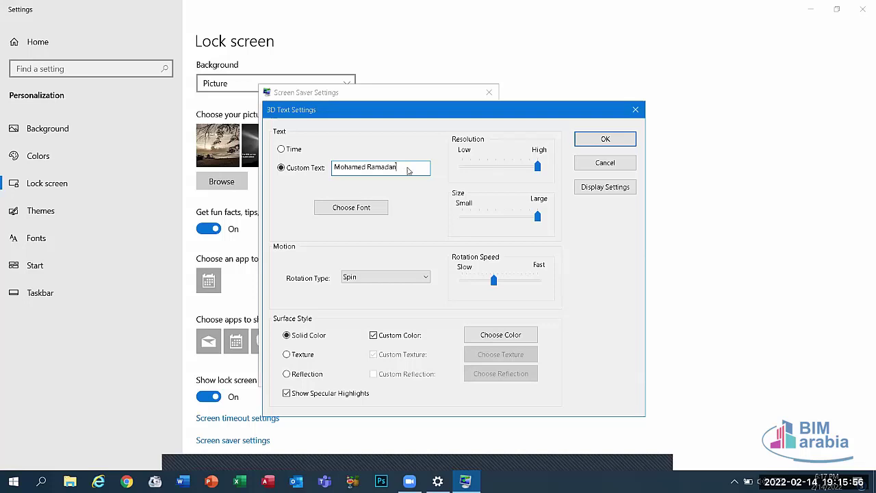
# Try the Regular, Italic, Bold and Bold Italic styles for the 3D text font, then discard the font changes
pyautogui.click(358, 213)
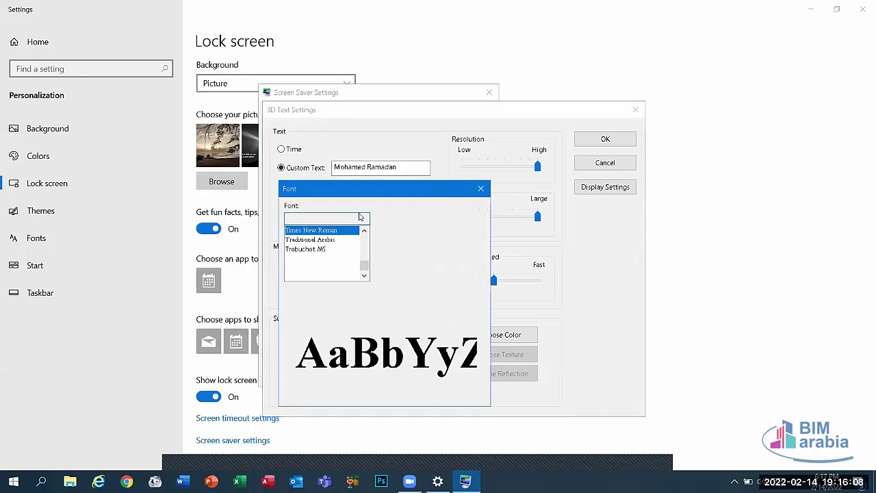
pyautogui.moveTo(368, 262); pyautogui.dragTo(365, 273)
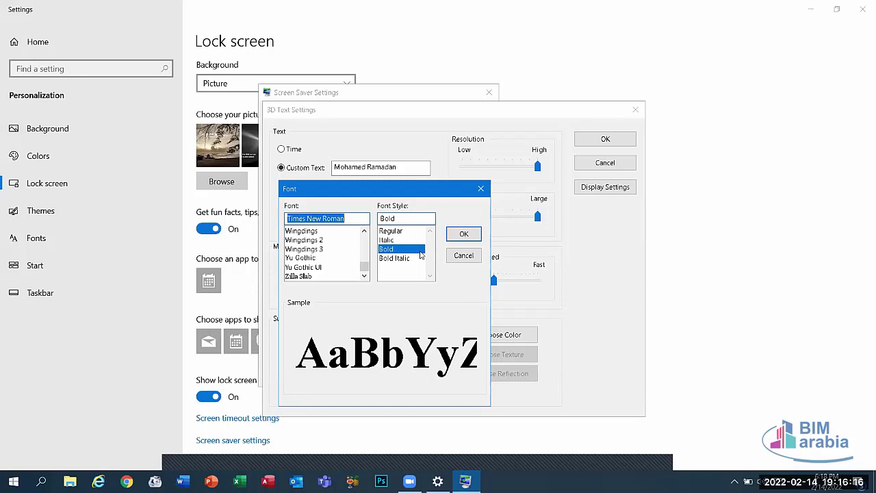
pyautogui.click(391, 232)
pyautogui.click(387, 240)
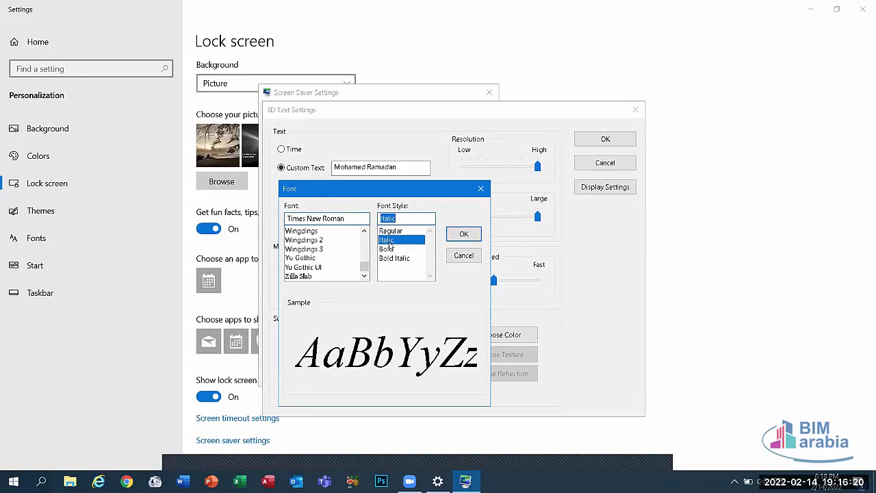
pyautogui.click(387, 249)
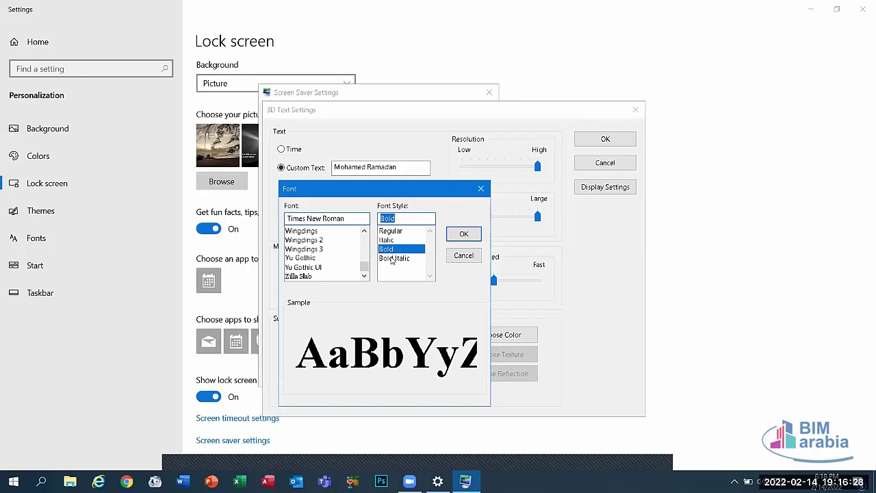
pyautogui.click(393, 258)
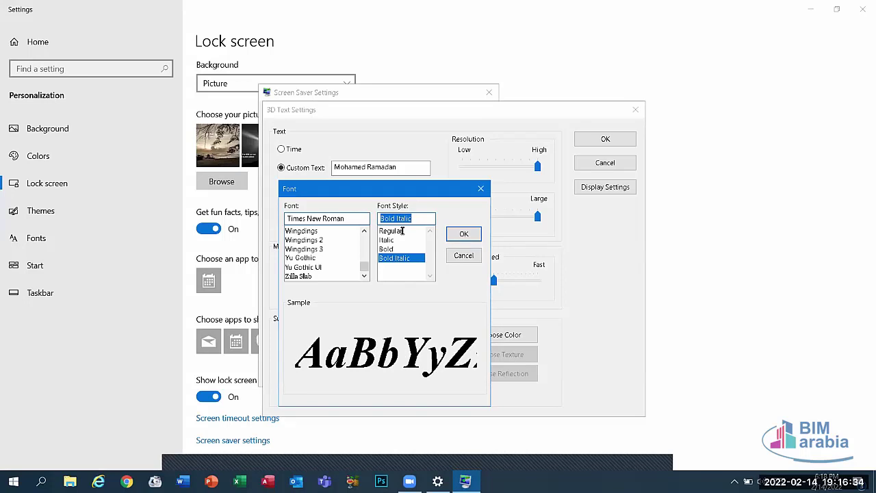
pyautogui.click(463, 255)
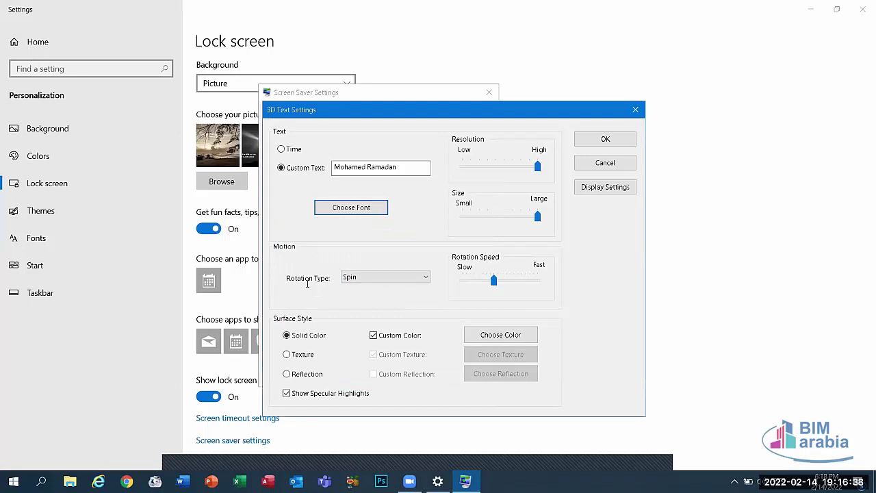
# Set the 3D text's rotation type to Tumble and preview the screen saver at full screen
pyautogui.click(368, 273)
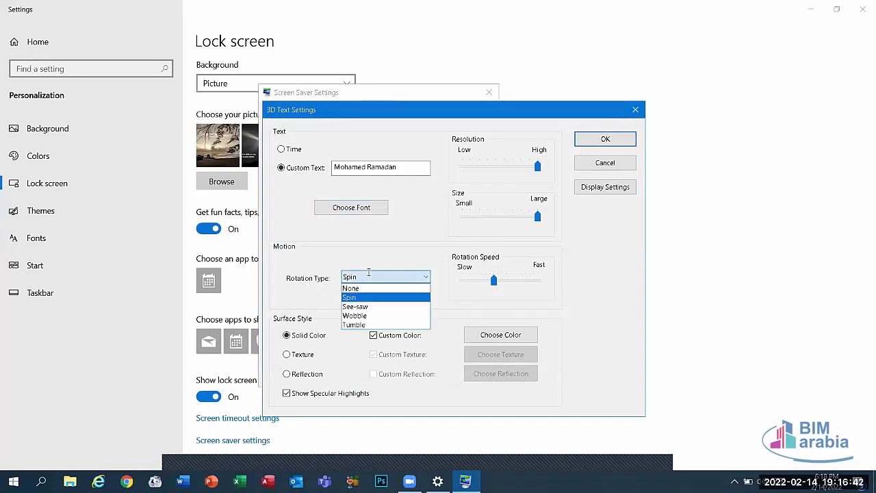
pyautogui.click(362, 324)
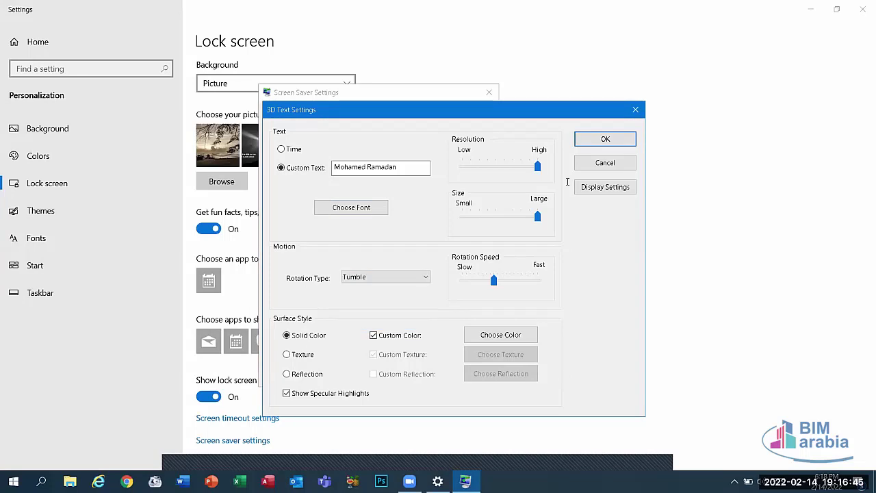
pyautogui.click(604, 139)
pyautogui.click(456, 264)
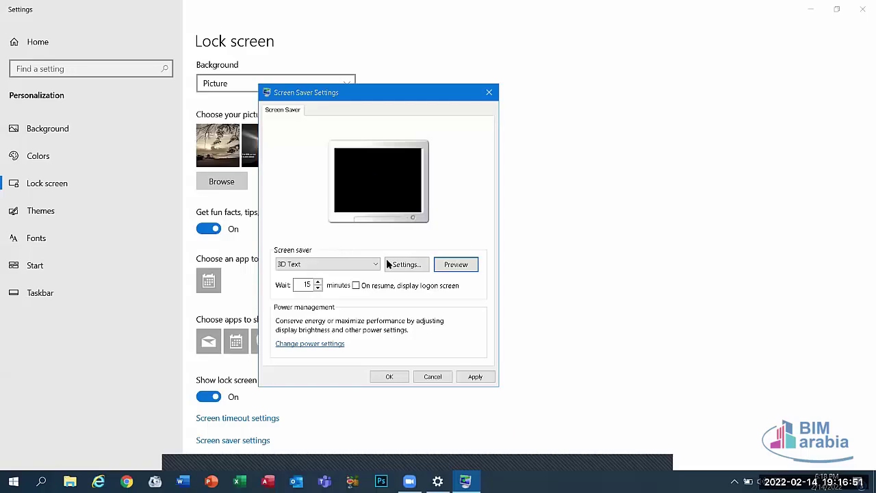
# Reopen the 3D Text options, set the rotation type to Spin and try out the size and rotation speed settings
pyautogui.click(404, 264)
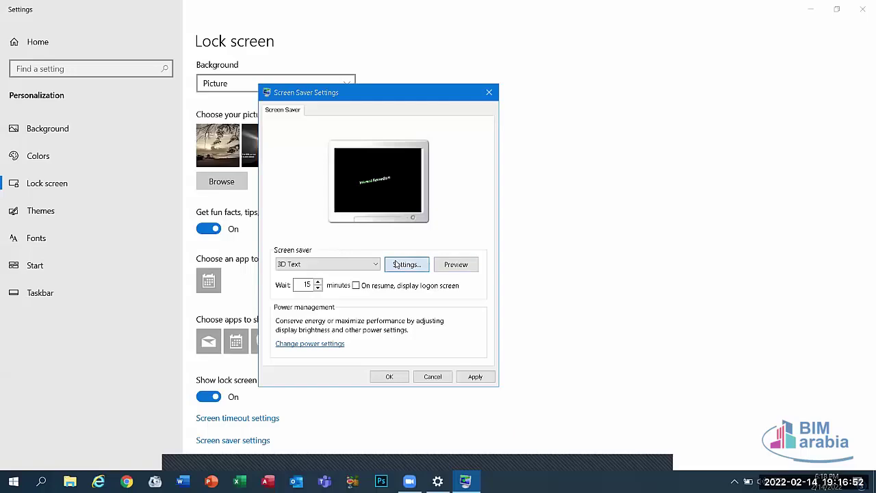
pyautogui.click(363, 277)
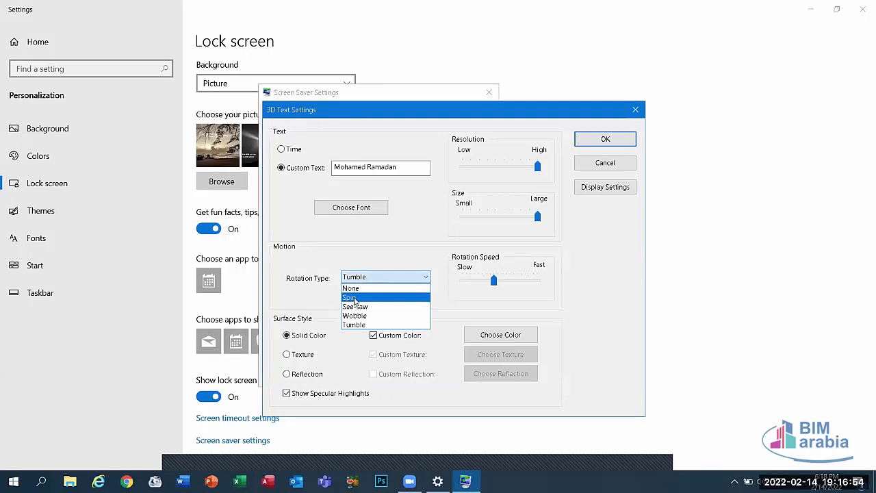
pyautogui.click(354, 298)
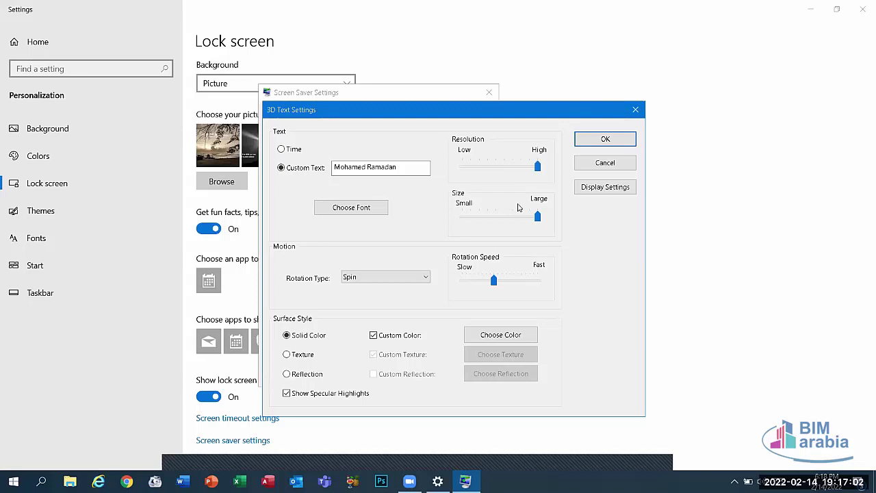
pyautogui.moveTo(535, 218); pyautogui.dragTo(562, 228)
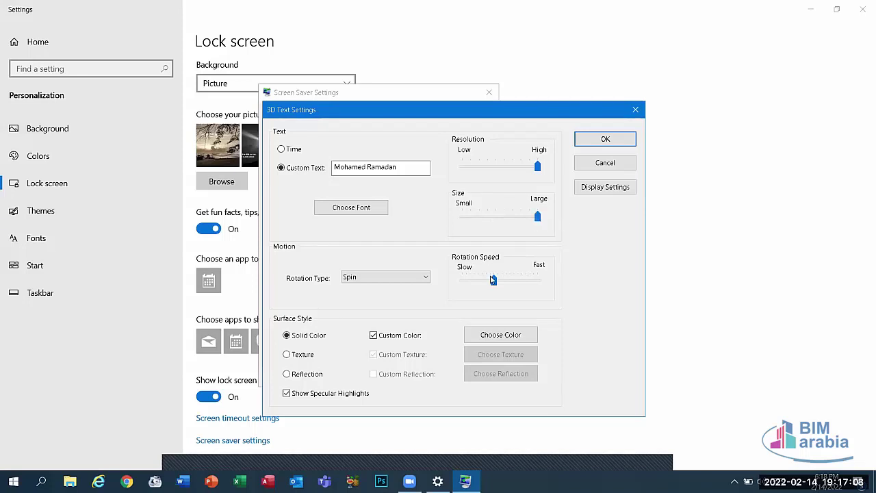
pyautogui.moveTo(492, 279); pyautogui.dragTo(491, 286)
# View the custom color palette, then try the Texture surface style and browse for a custom texture without choosing one
pyautogui.click(496, 336)
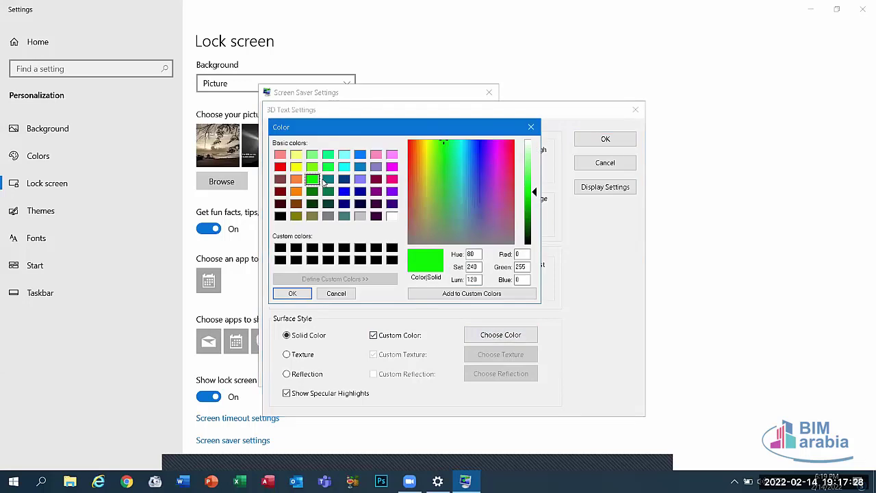
pyautogui.click(338, 294)
pyautogui.click(299, 356)
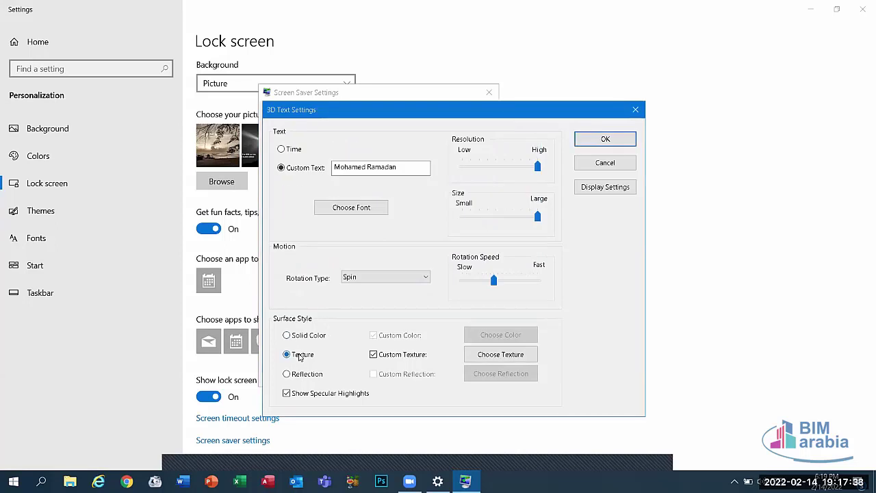
pyautogui.click(481, 355)
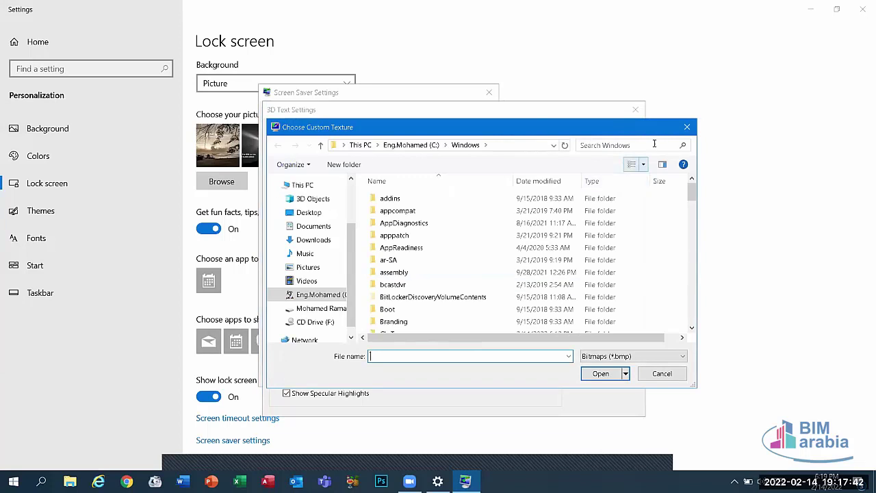
pyautogui.click(681, 128)
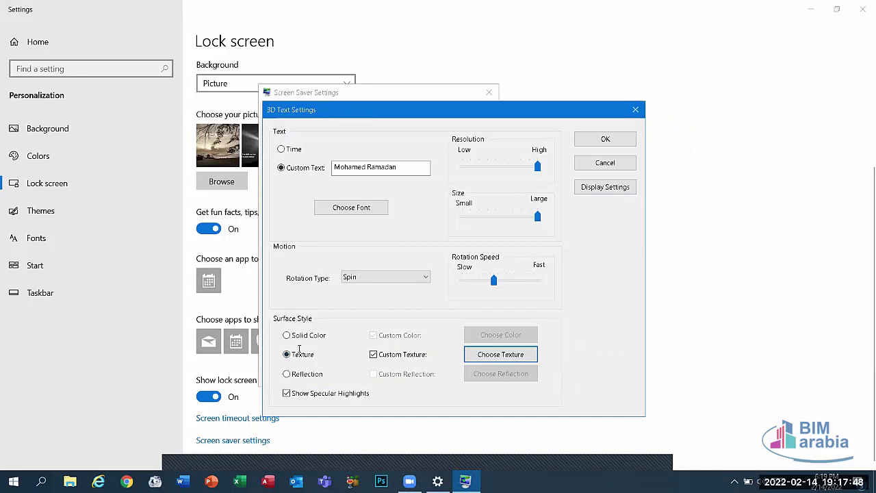
# Try the Reflection surface style with a custom reflection without picking an image, then return to Solid Color
pyautogui.click(294, 375)
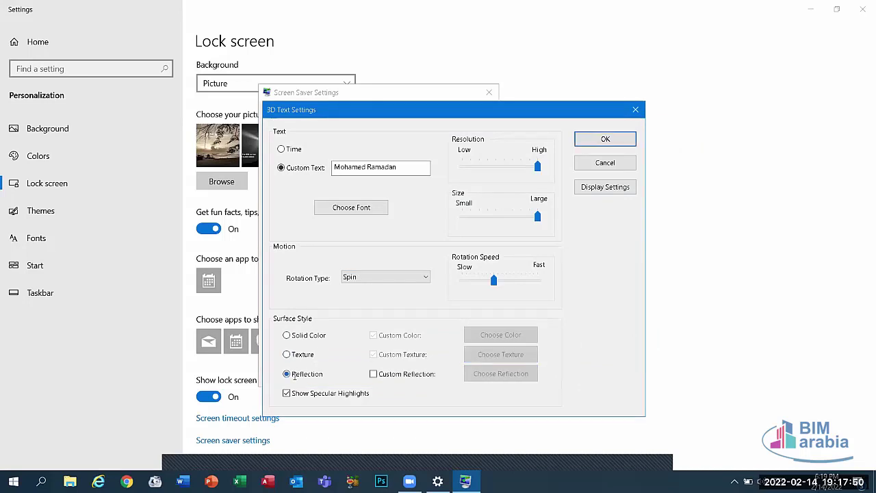
pyautogui.click(419, 375)
pyautogui.click(472, 373)
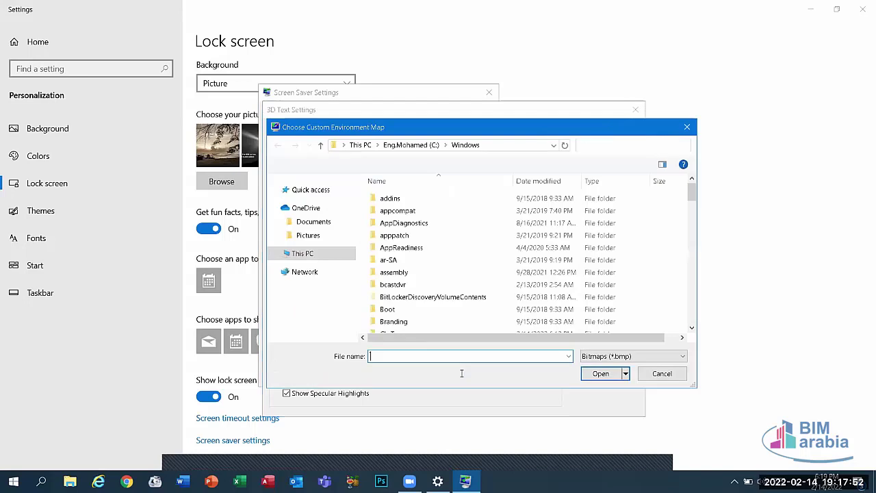
pyautogui.click(680, 129)
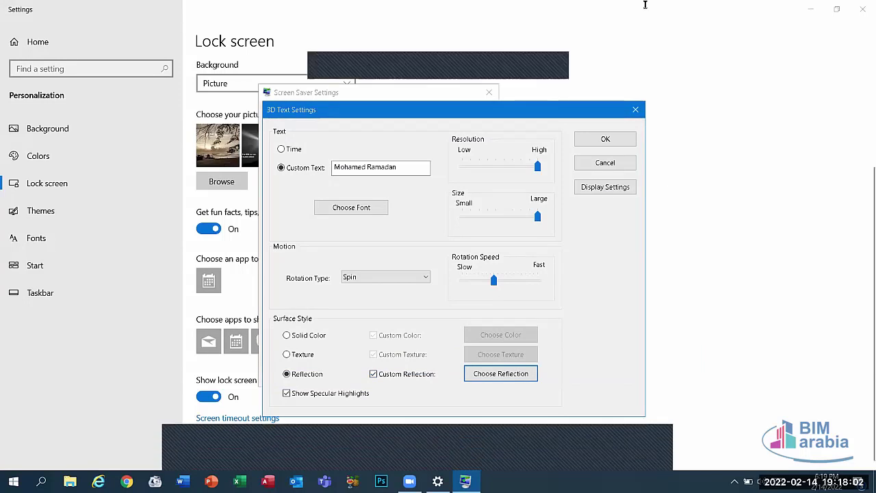
pyautogui.click(463, 64)
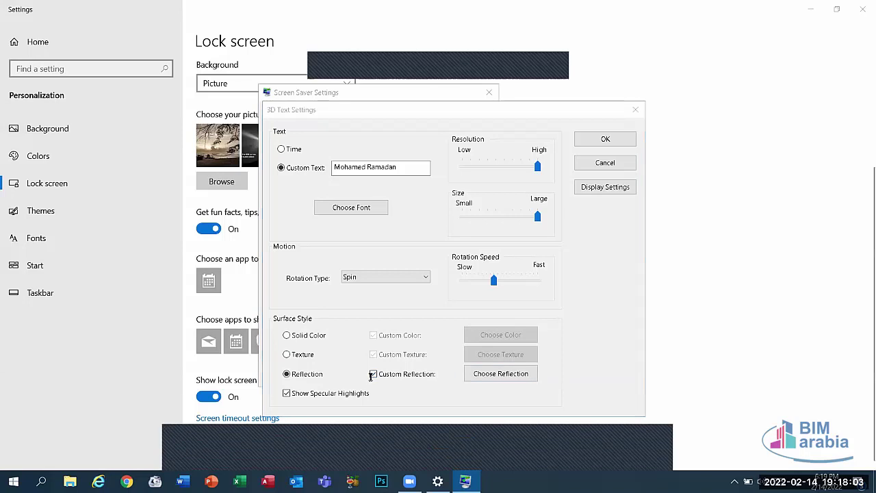
pyautogui.click(300, 335)
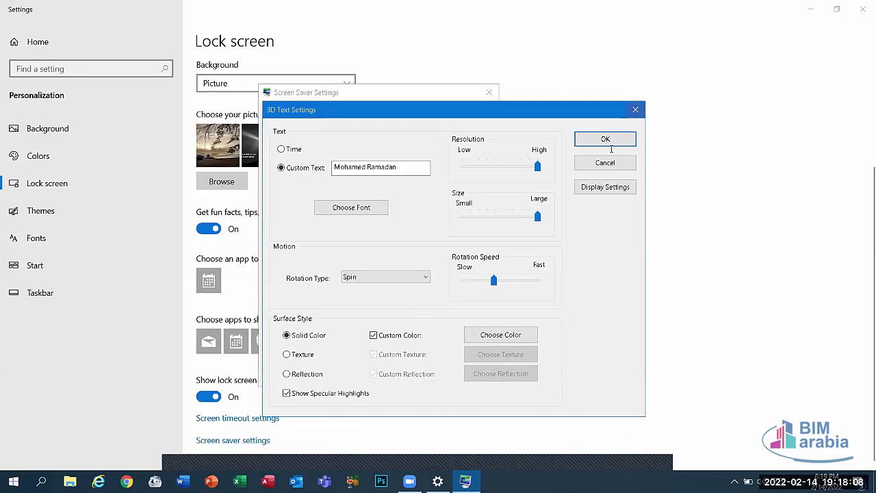
# Examine the 3D text's display settings, cancel the 3D Text options and preview the screen saver at full screen
pyautogui.click(600, 185)
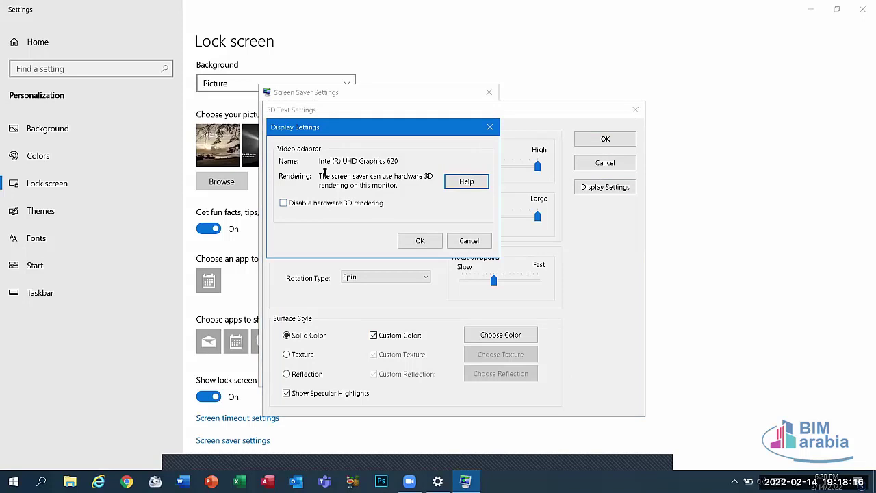
pyautogui.click(465, 240)
pyautogui.click(605, 162)
pyautogui.click(468, 267)
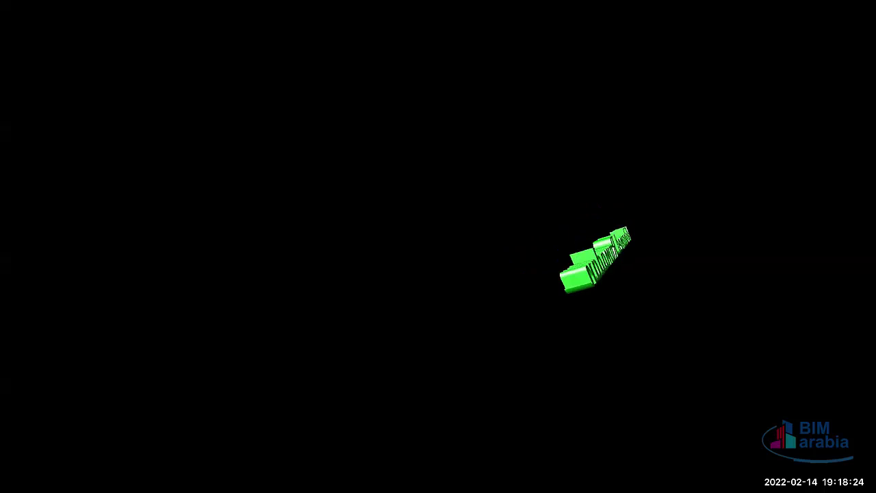
pyautogui.moveTo(276, 257)
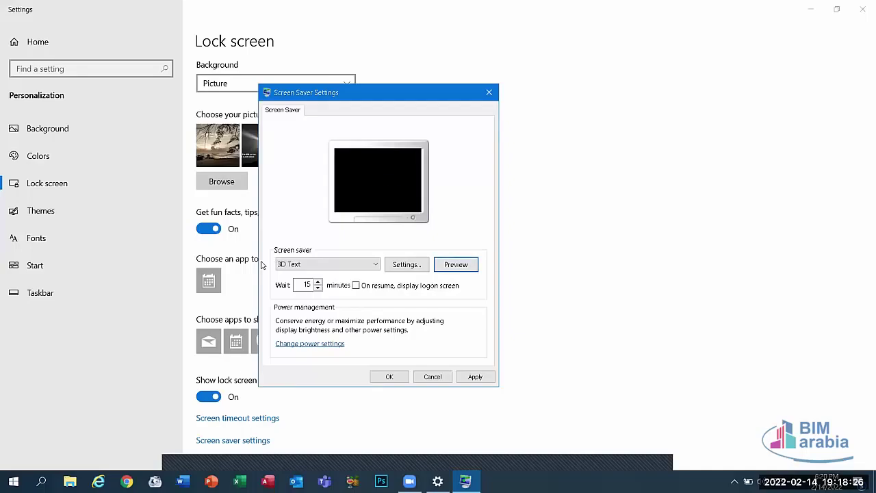
# Set the screen saver's wait time to 5 minutes, apply it and preview the screen saver
pyautogui.doubleClick(303, 284)
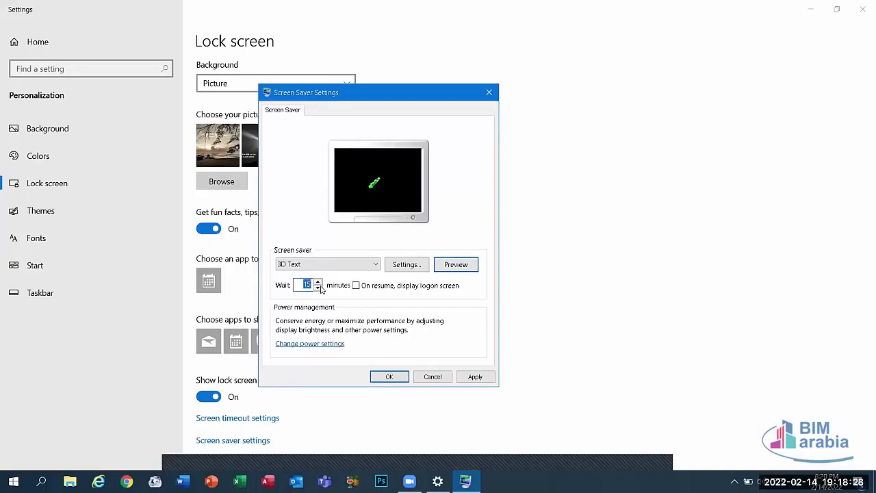
pyautogui.write('5')
pyautogui.click(477, 379)
pyautogui.click(446, 262)
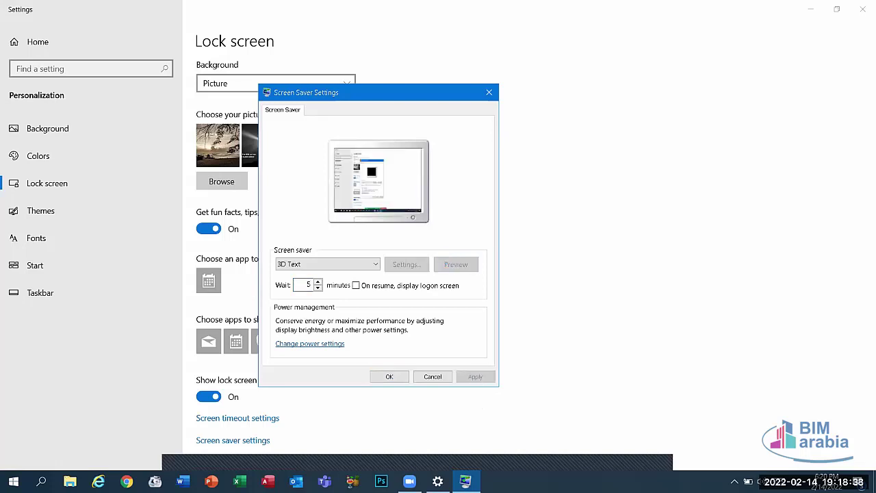
# Open the power settings linked from the screen saver's power management section
pyautogui.moveTo(334, 333)
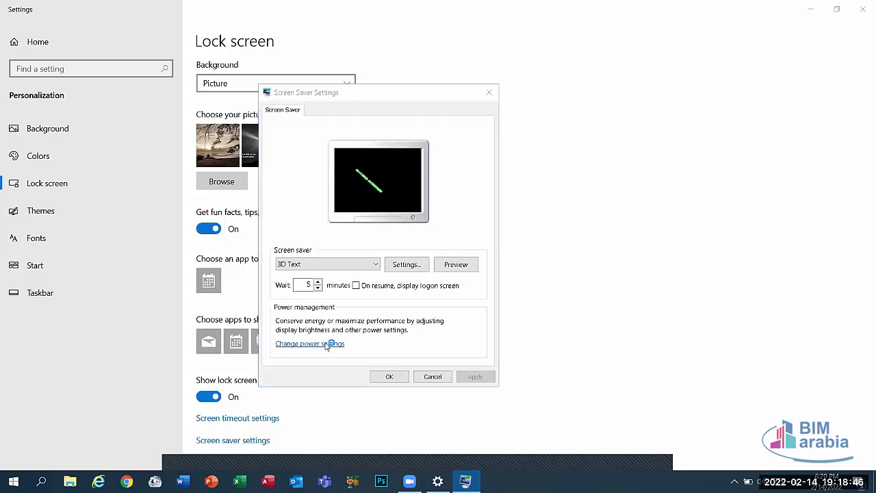
pyautogui.click(323, 344)
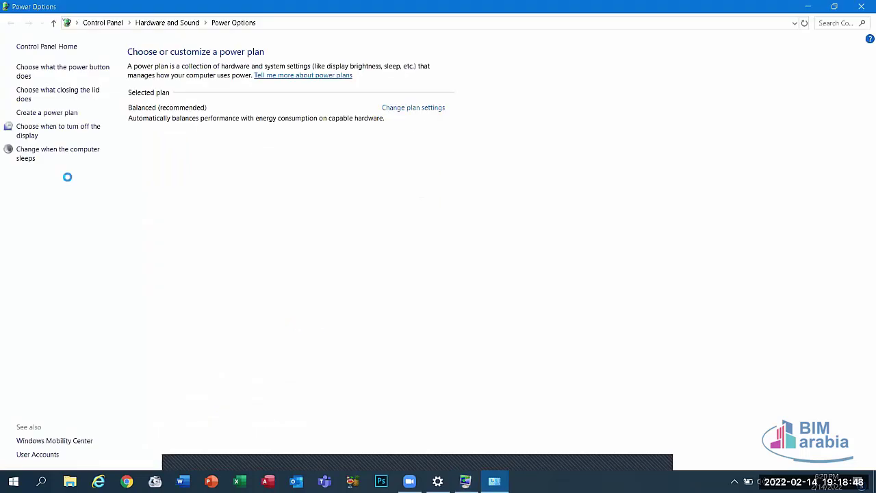
# View the power button and lid settings, then close the power options and cancel the screen saver settings
pyautogui.click(32, 76)
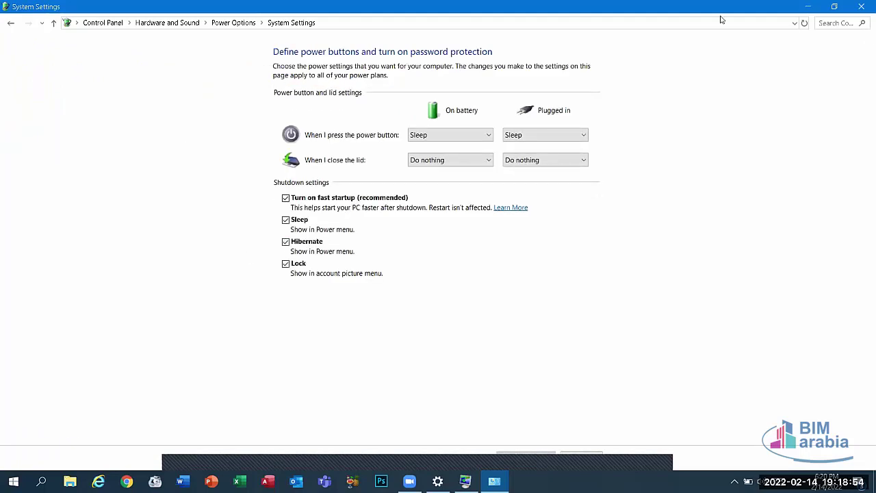
pyautogui.click(862, 6)
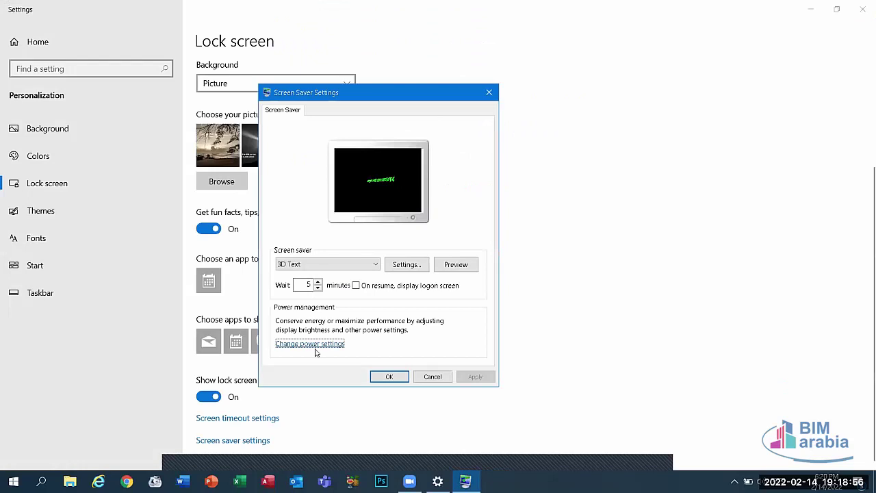
pyautogui.click(429, 376)
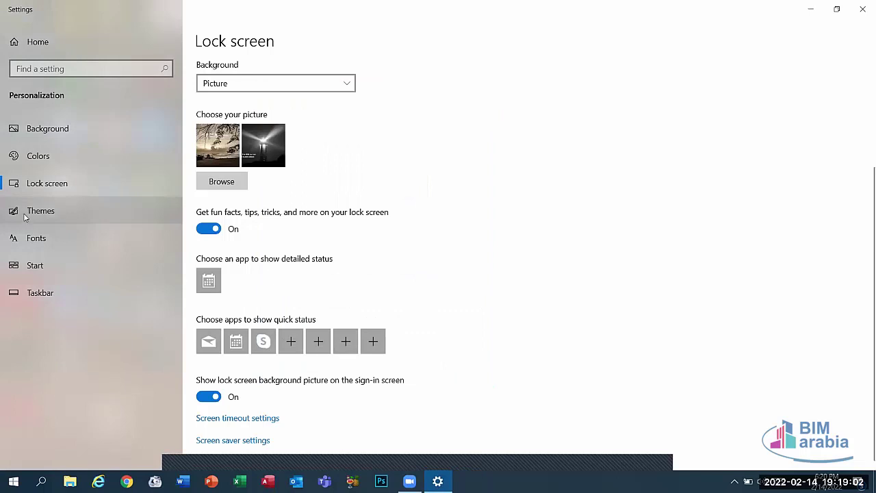
# Open the theme settings and apply the Young theme
pyautogui.click(61, 207)
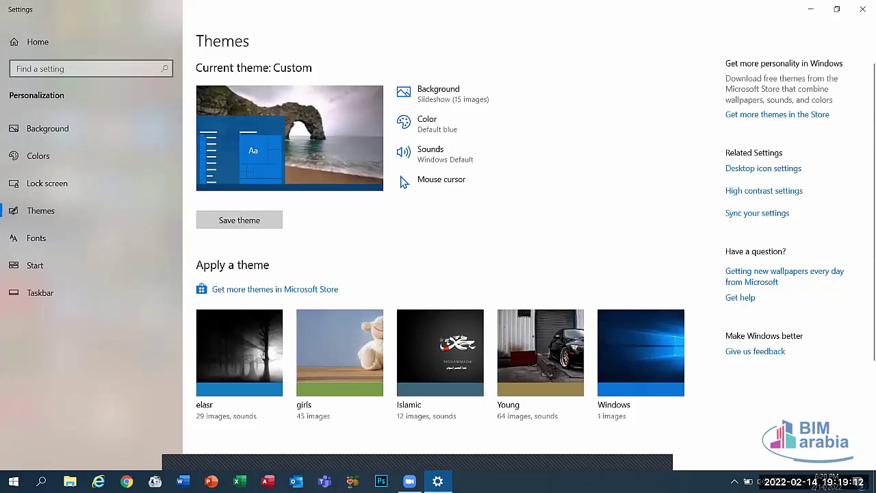
pyautogui.moveTo(860, 203); pyautogui.dragTo(862, 302)
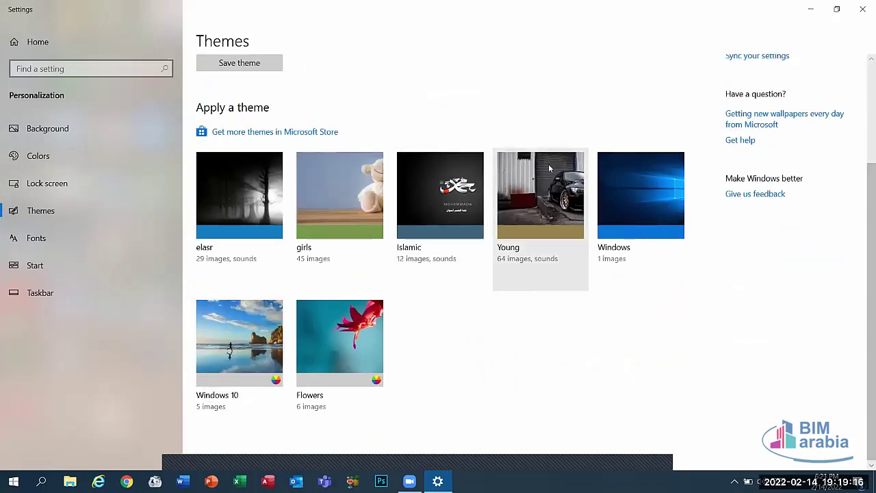
pyautogui.click(520, 199)
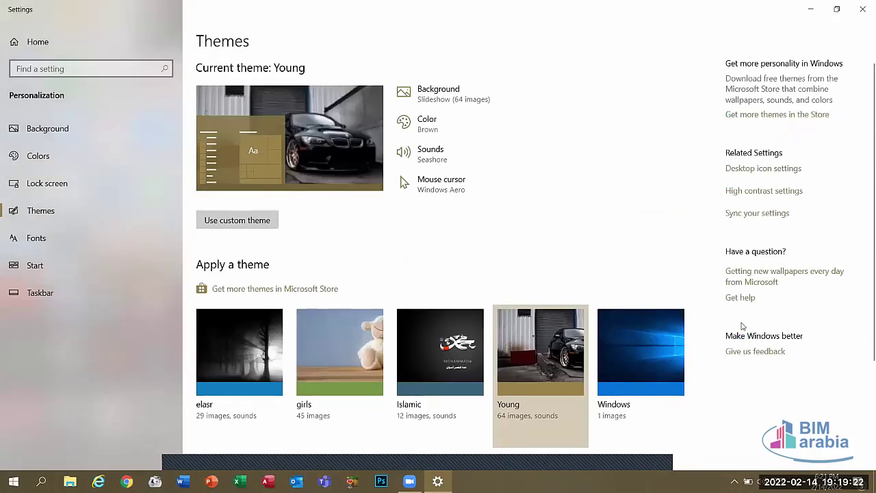
# Check the applied theme on the desktop and in the This PC window
pyautogui.click(810, 9)
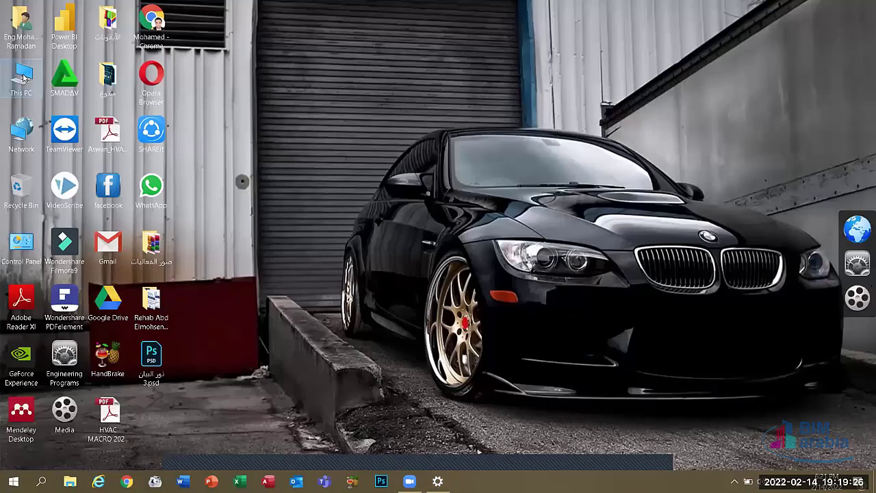
pyautogui.doubleClick(23, 75)
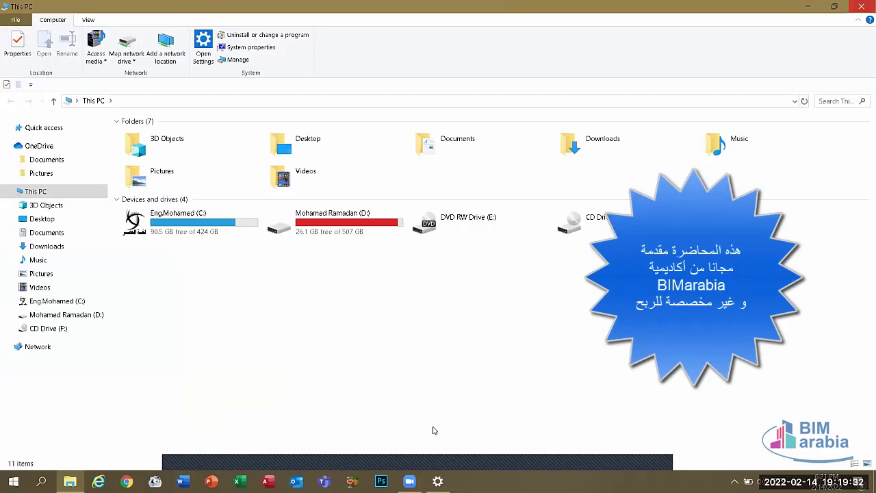
pyautogui.press('super+d')
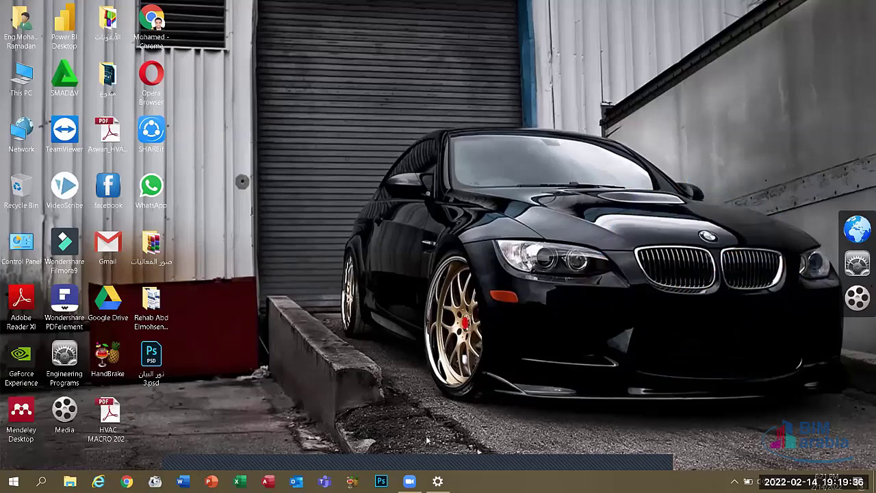
# Return to the theme settings and apply the Windows theme
pyautogui.hotkey('alt', 'Tab')
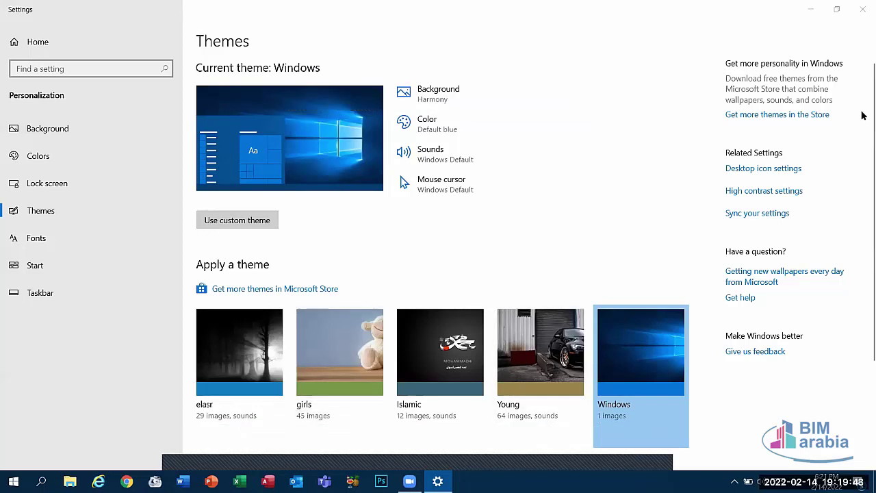
pyautogui.scroll(-3, 862, 113)
pyautogui.scroll(3, 863, 109)
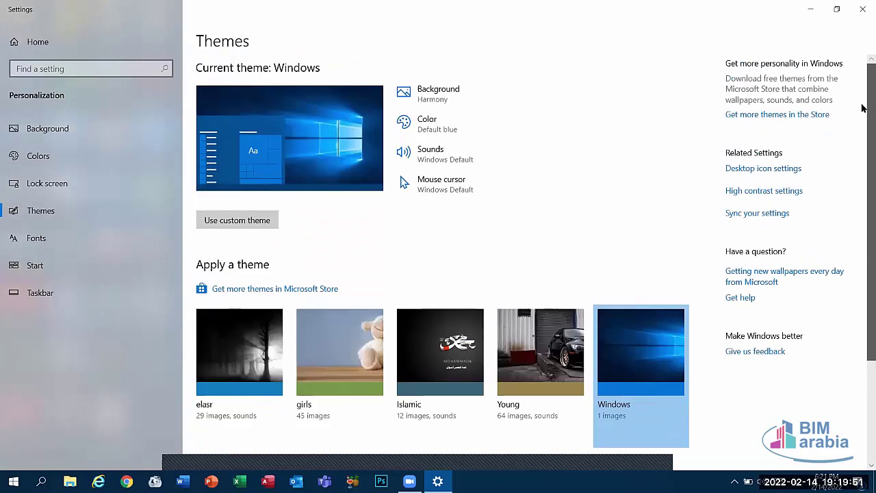
# View the theme's color and sound settings, then close Settings and the Sound dialog
pyautogui.click(441, 138)
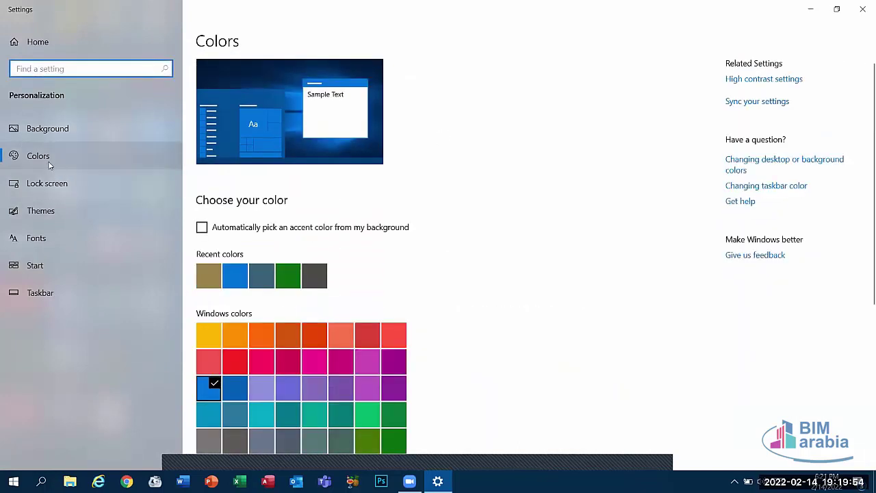
pyautogui.click(50, 214)
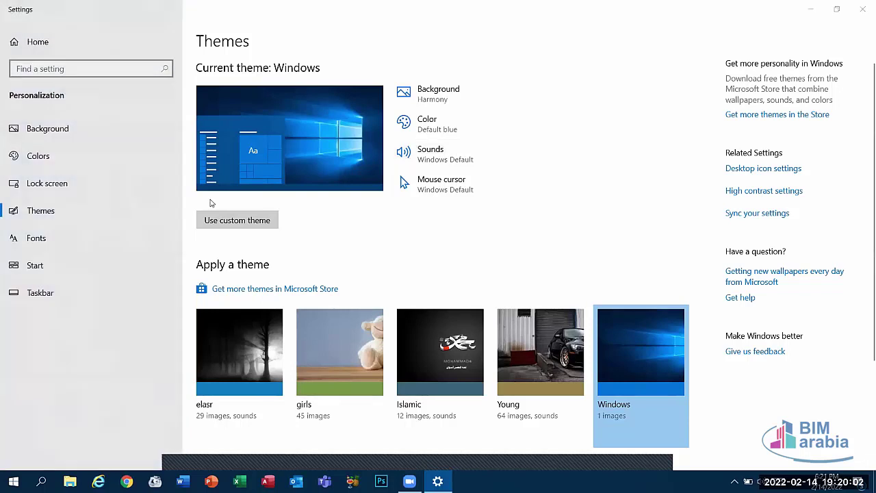
pyautogui.click(862, 7)
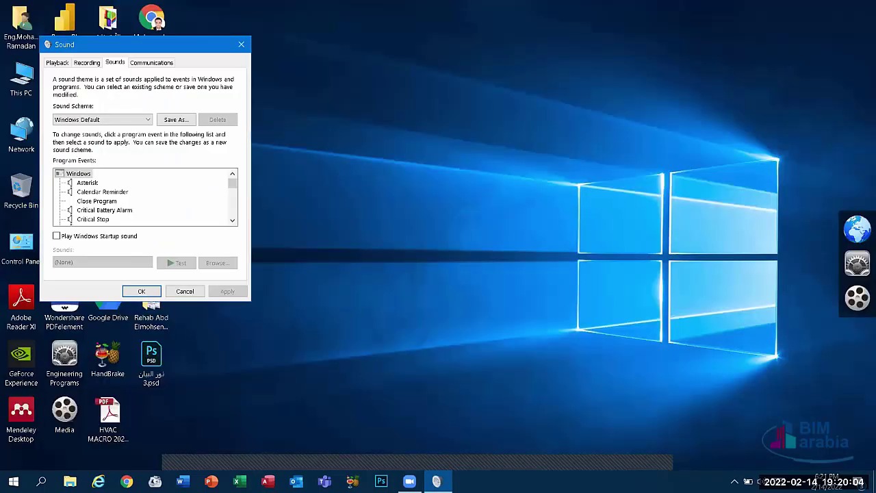
pyautogui.click(241, 44)
# Reopen the theme settings from the desktop, open the mouse cursor properties and move the dialog clear of the theme preview
pyautogui.rightClick(450, 166)
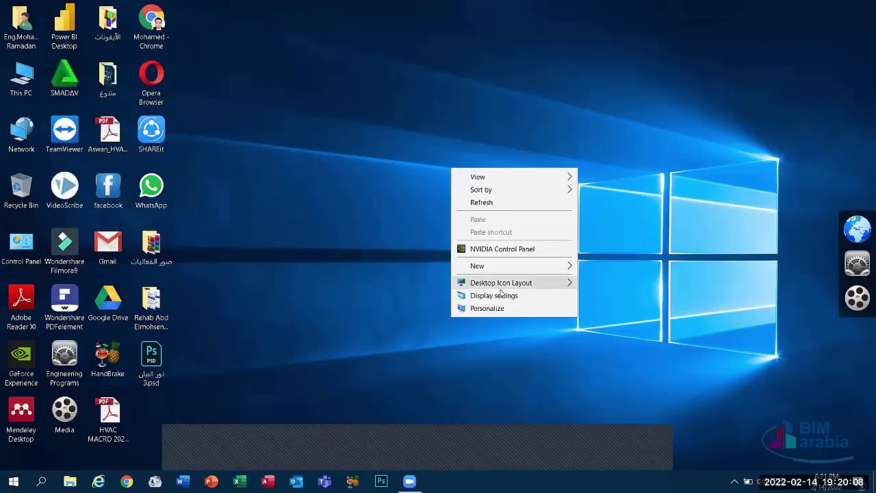
pyautogui.click(489, 308)
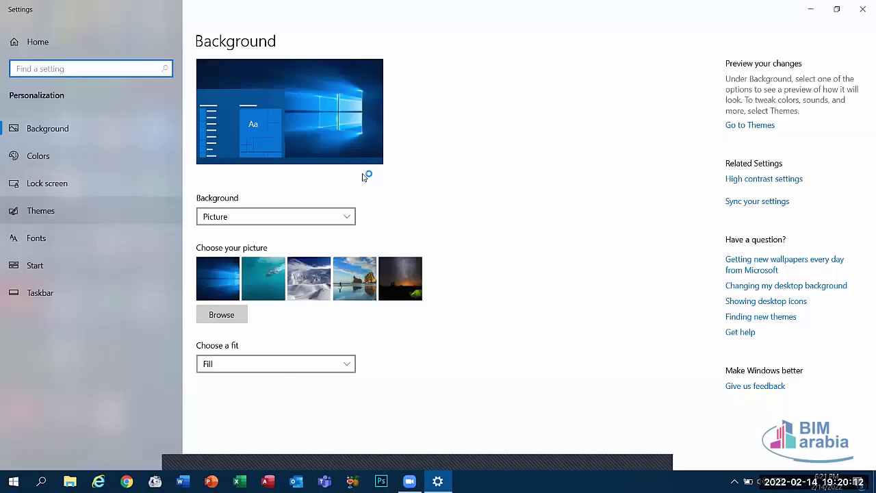
pyautogui.click(85, 213)
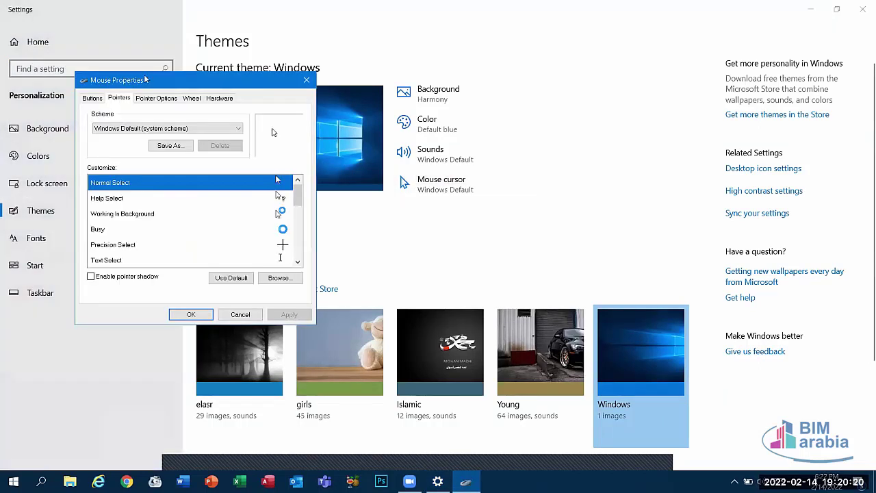
pyautogui.moveTo(145, 80); pyautogui.dragTo(399, 29)
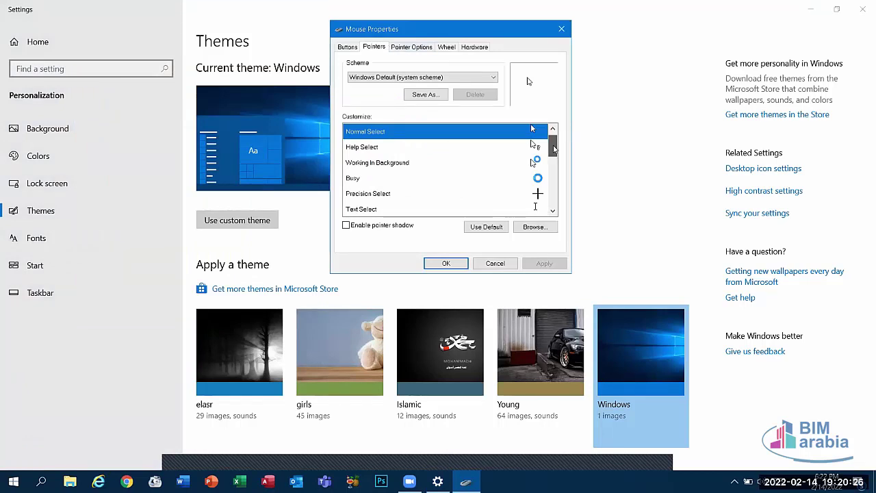
# Examine the pointer types in the Windows Default scheme, including Normal Select, Working In Background, Busy, Precision Select and Location Select
pyautogui.moveTo(554, 148); pyautogui.dragTo(542, 134)
pyautogui.click(539, 180)
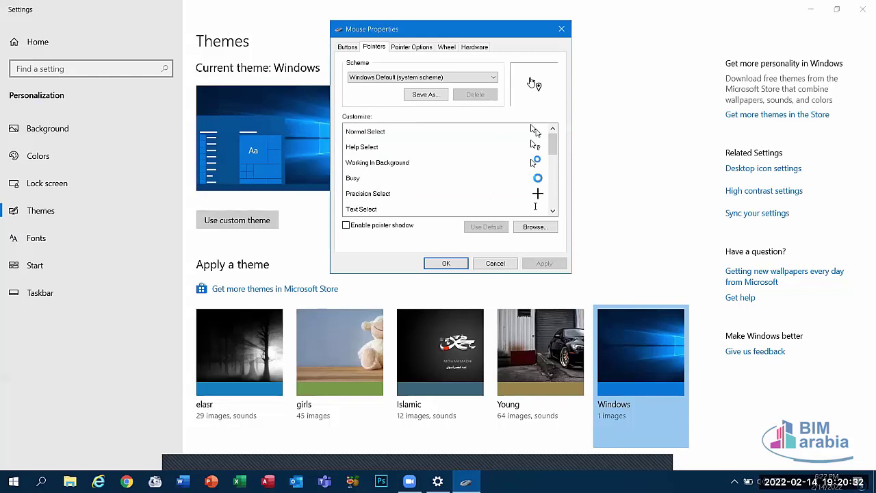
pyautogui.click(537, 132)
pyautogui.click(533, 163)
pyautogui.click(534, 178)
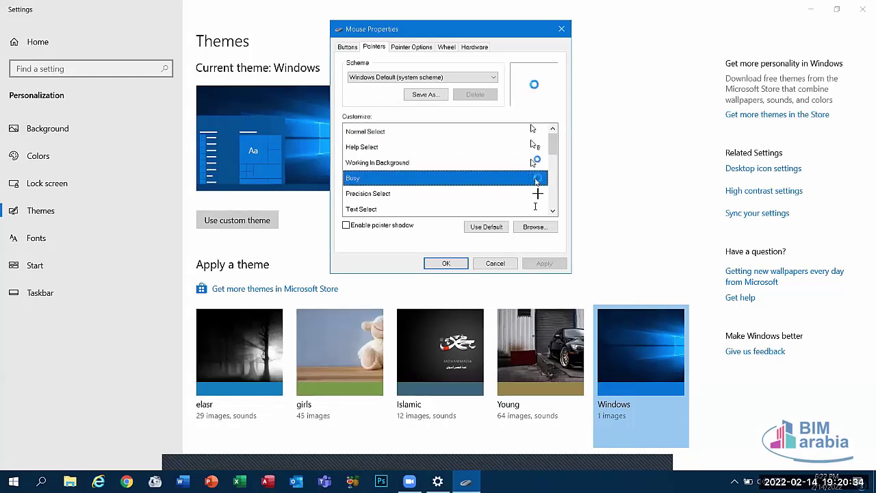
pyautogui.click(538, 194)
pyautogui.moveTo(556, 143); pyautogui.dragTo(546, 181)
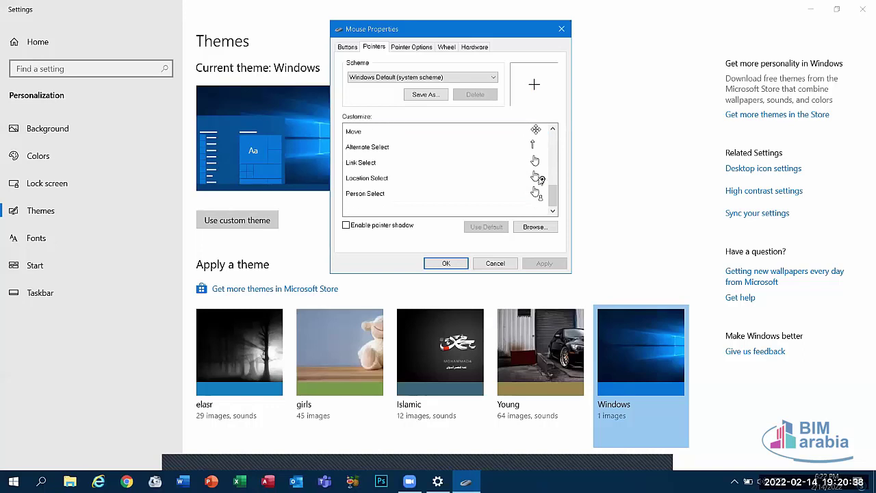
pyautogui.click(541, 180)
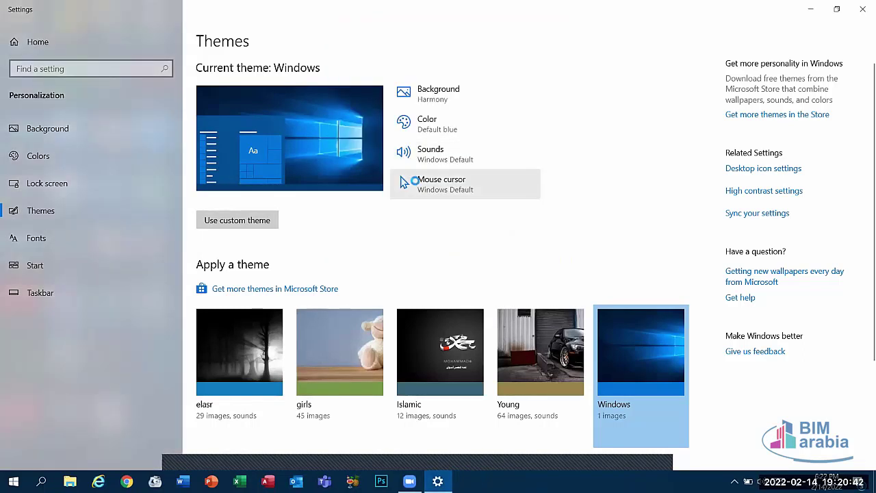
# Reopen and close the mouse properties, close Settings and refresh the desktop
pyautogui.click(414, 181)
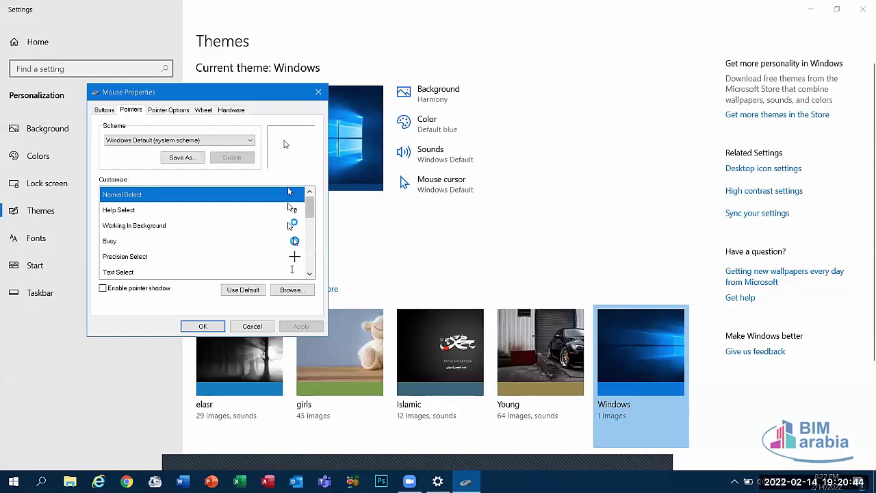
pyautogui.click(318, 92)
pyautogui.click(862, 9)
pyautogui.rightClick(477, 141)
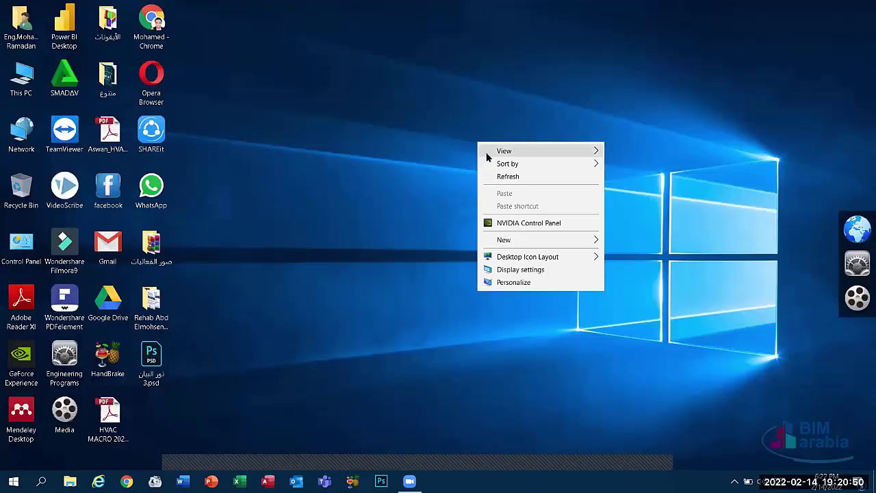
pyautogui.click(497, 174)
# Bring up the theme's mouse cursor properties again and preview the Help Select, Working In Background, Normal Select and Precision Select pointers
pyautogui.rightClick(452, 184)
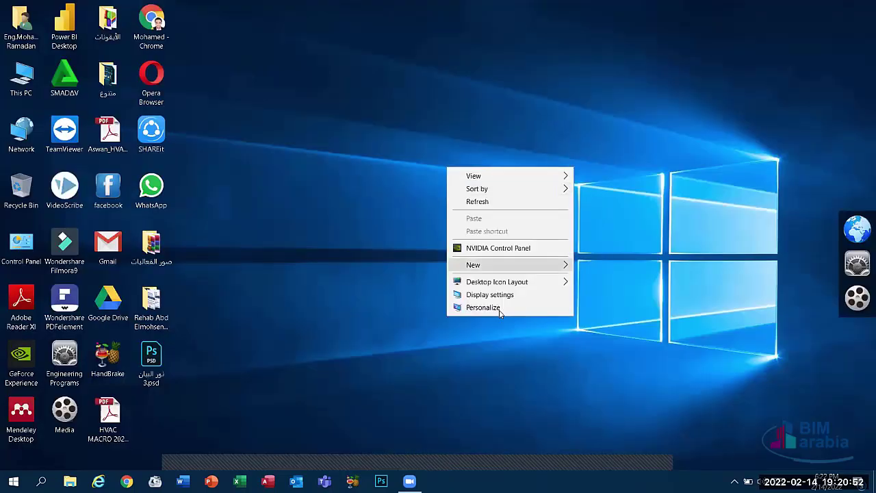
pyautogui.click(498, 308)
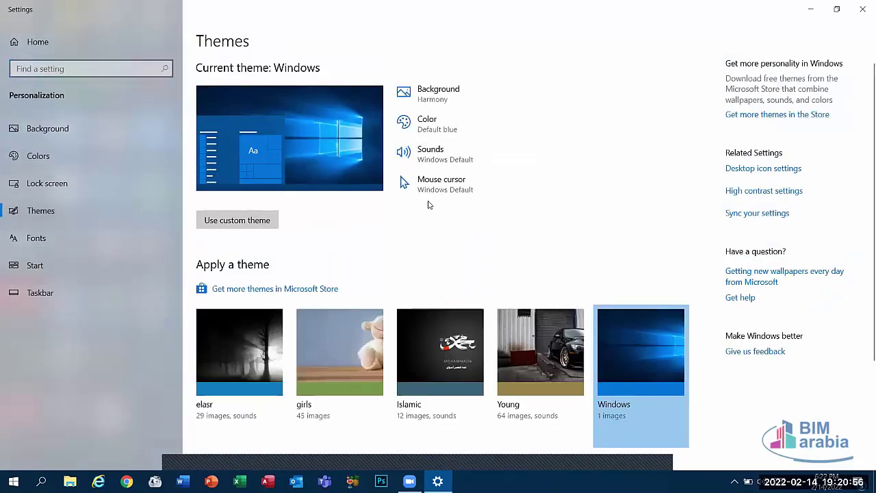
pyautogui.click(435, 191)
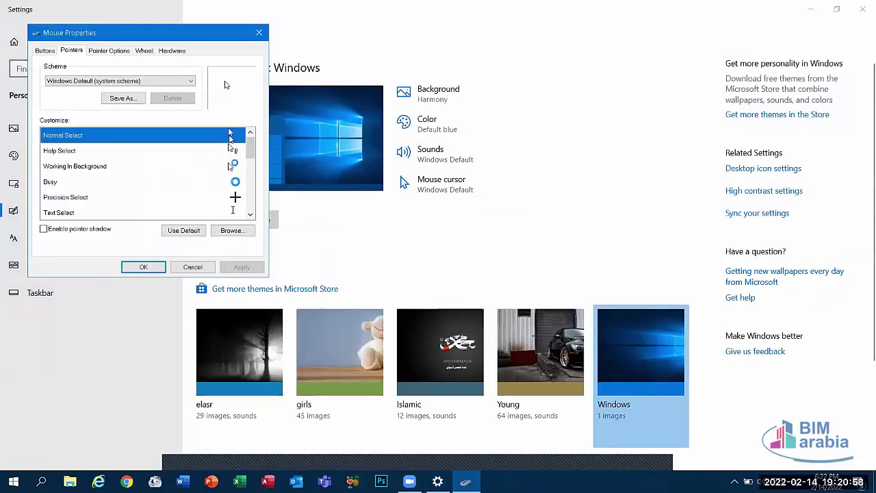
pyautogui.click(230, 148)
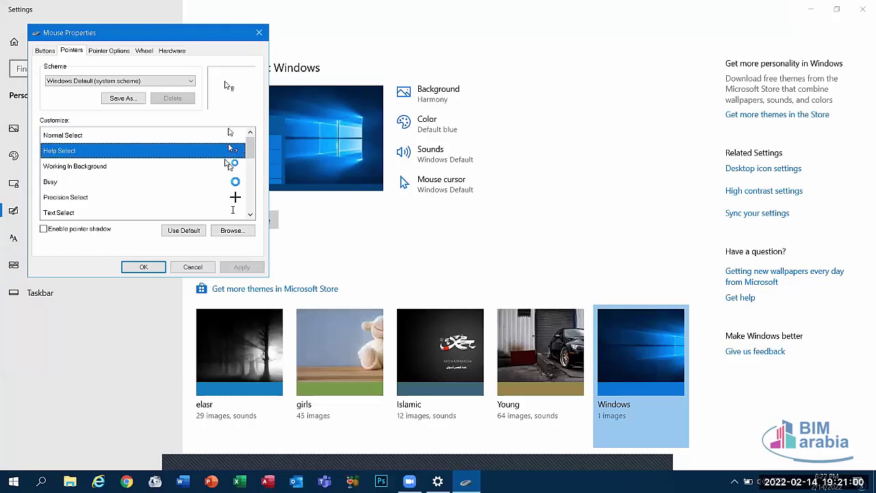
pyautogui.click(227, 165)
pyautogui.click(229, 133)
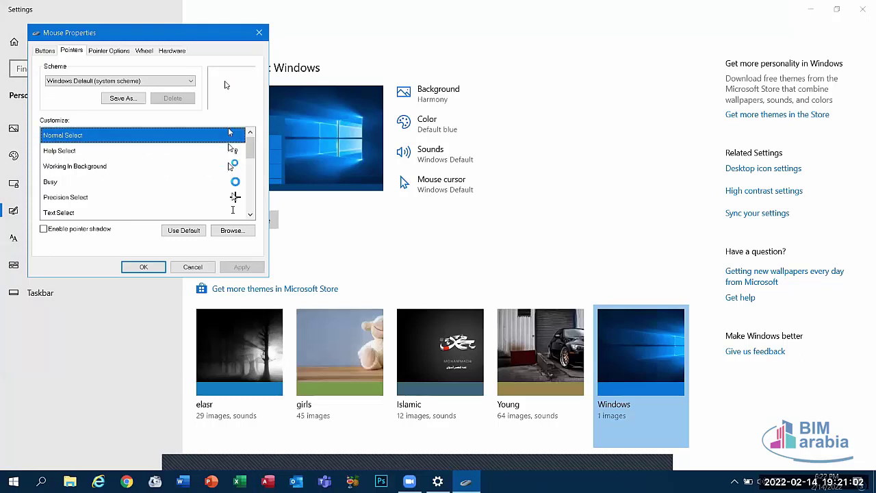
pyautogui.click(234, 197)
pyautogui.click(252, 194)
pyautogui.click(252, 195)
# Reset the Link Select pointer to its default, apply the change and confirm the mouse properties
pyautogui.click(232, 197)
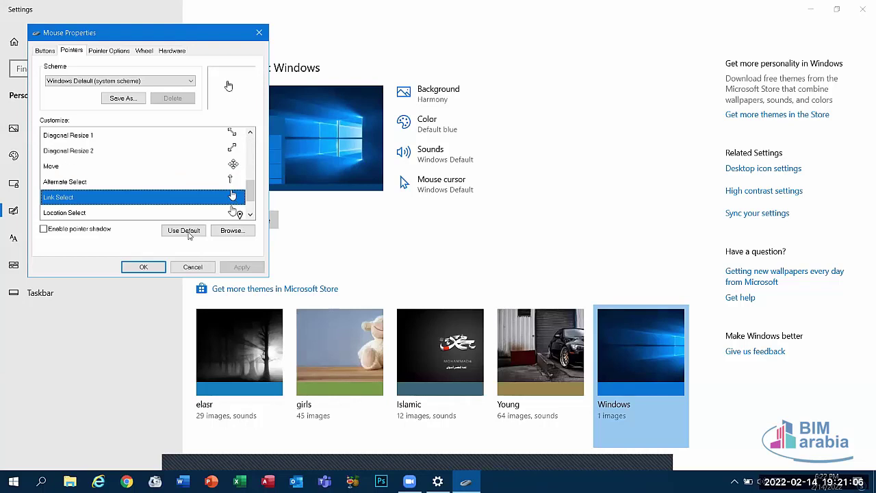
pyautogui.click(184, 231)
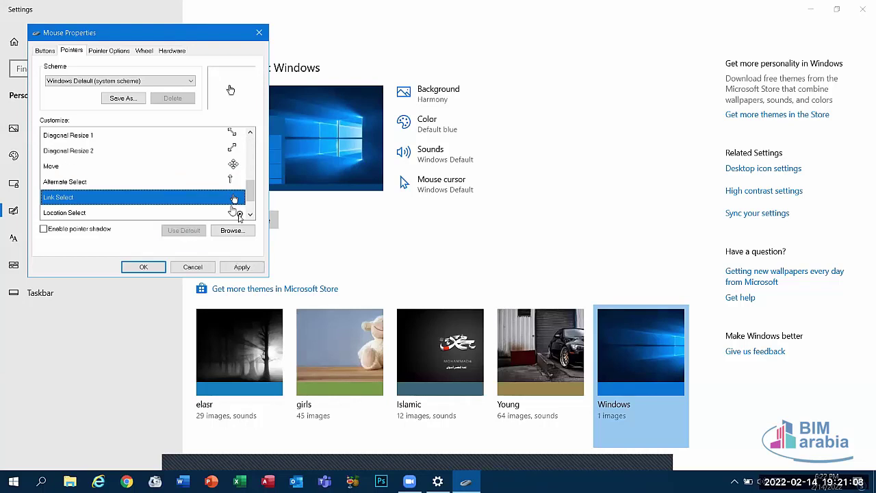
pyautogui.click(241, 267)
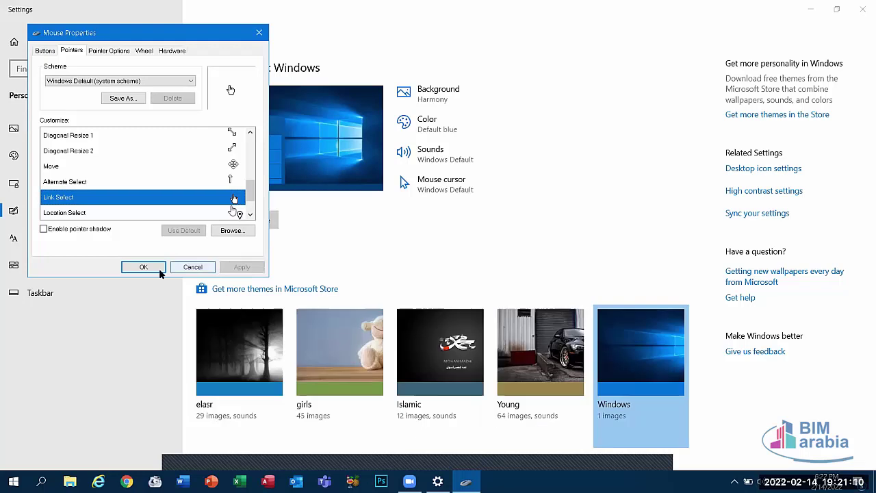
pyautogui.click(154, 268)
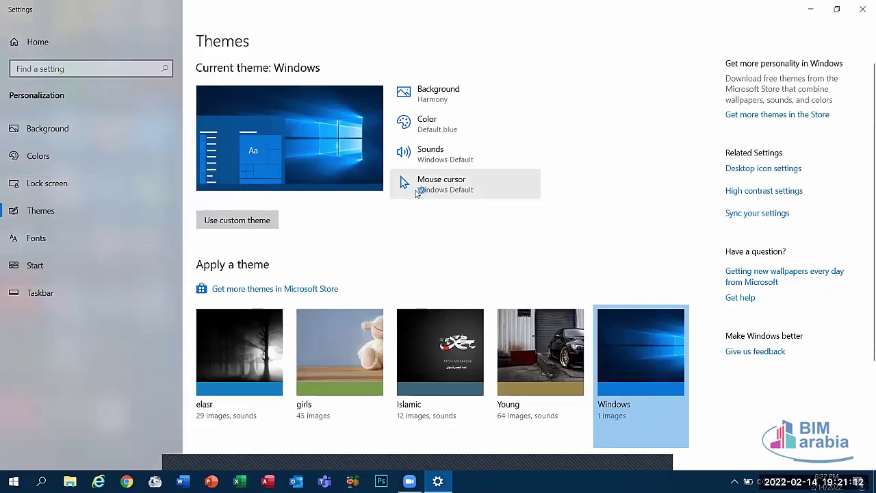
# Reopen the mouse cursor properties, reset the Normal Select pointer to its default and apply the change
pyautogui.click(415, 193)
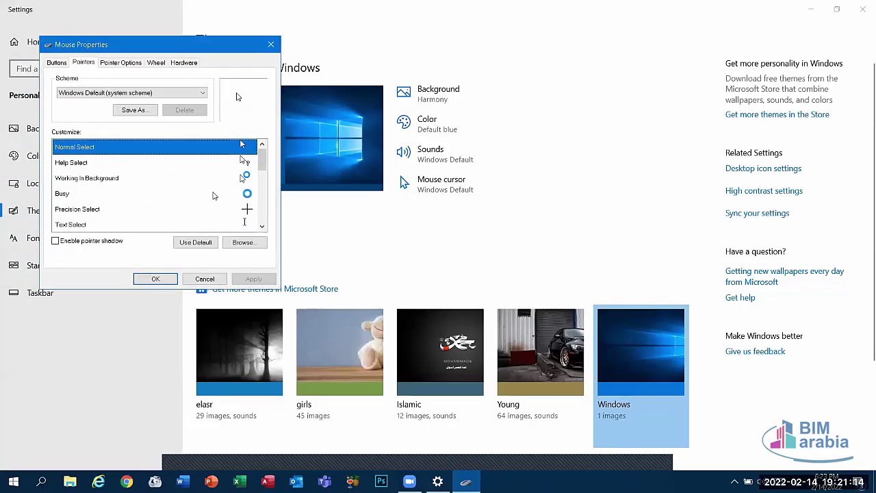
pyautogui.click(197, 243)
pyautogui.click(248, 279)
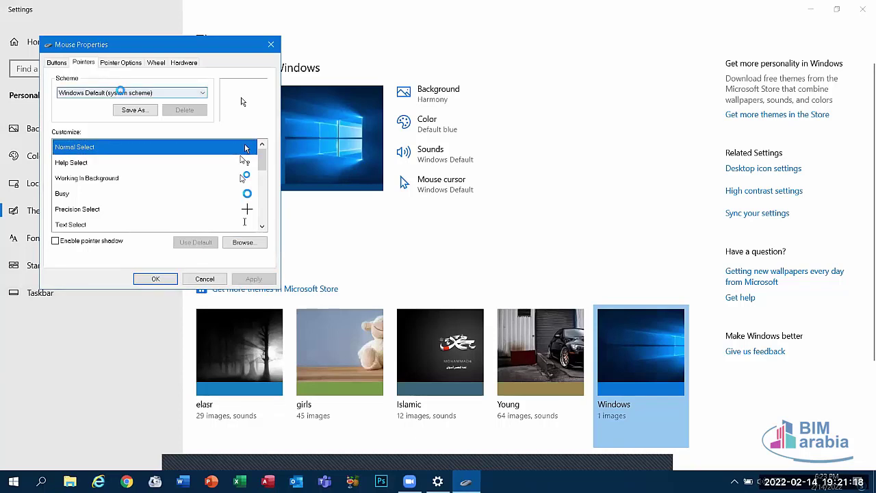
# Turn on pointer trails in the mouse pointer options to demonstrate them, and turn them off again
pyautogui.moveTo(123, 51); pyautogui.dragTo(307, 59)
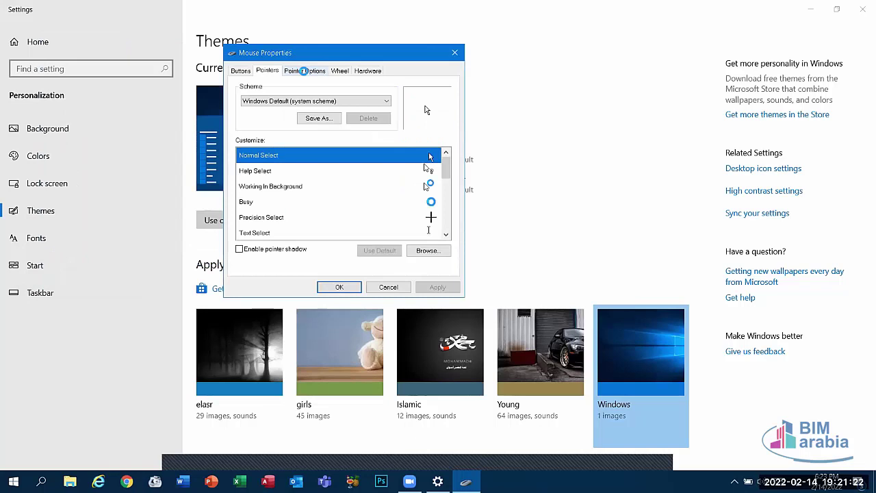
pyautogui.click(303, 70)
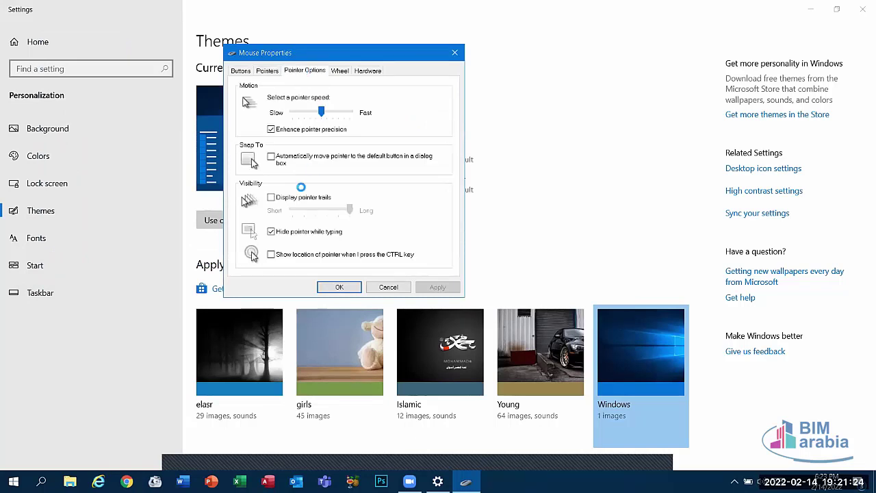
pyautogui.click(271, 197)
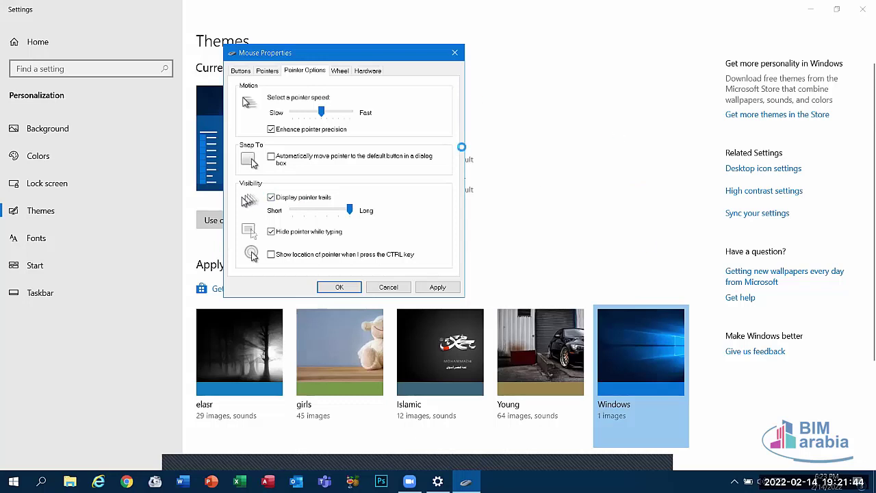
pyautogui.click(272, 197)
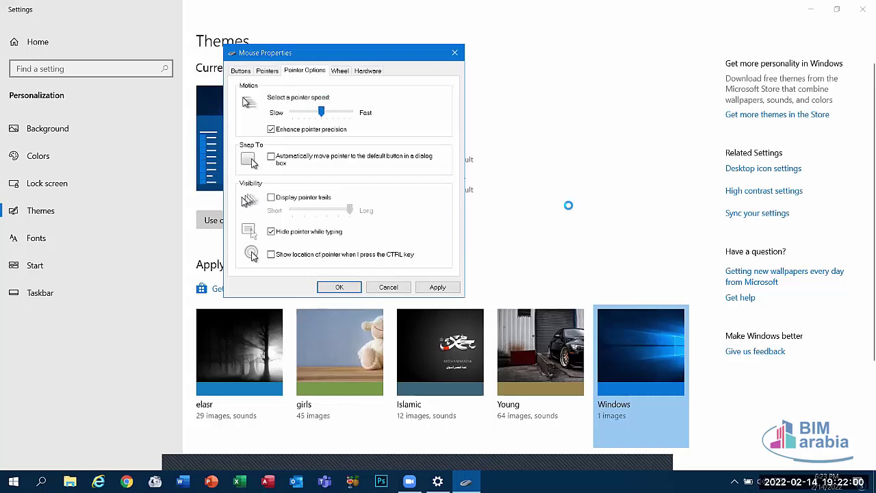
# Review the mouse button and pointer scheme settings, and toggle the display of pointer trails on and back off
pyautogui.click(241, 71)
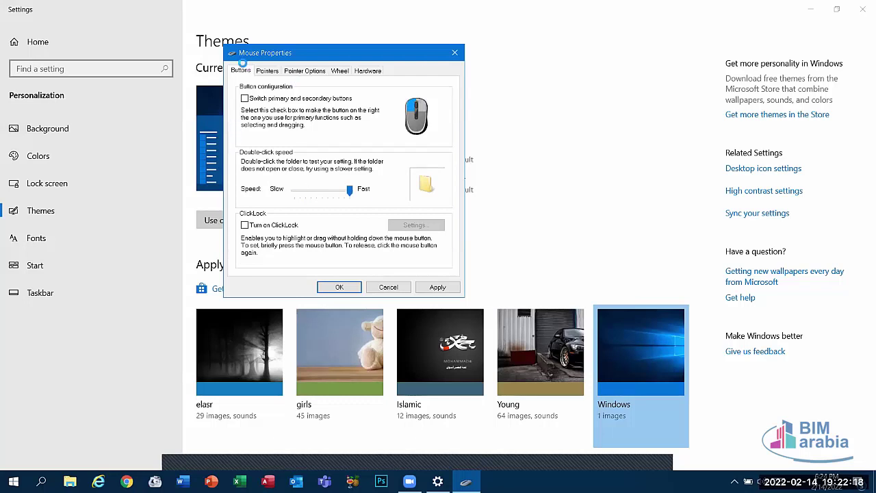
pyautogui.click(267, 70)
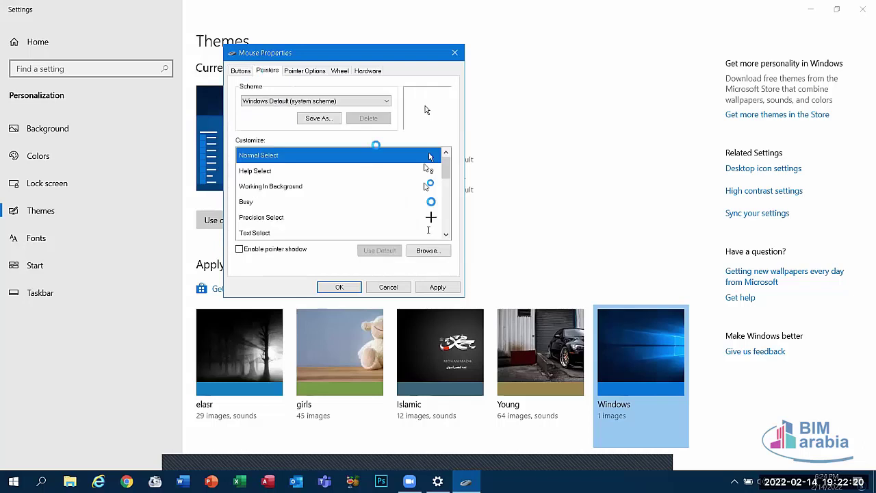
pyautogui.press('Down')
pyautogui.click(300, 72)
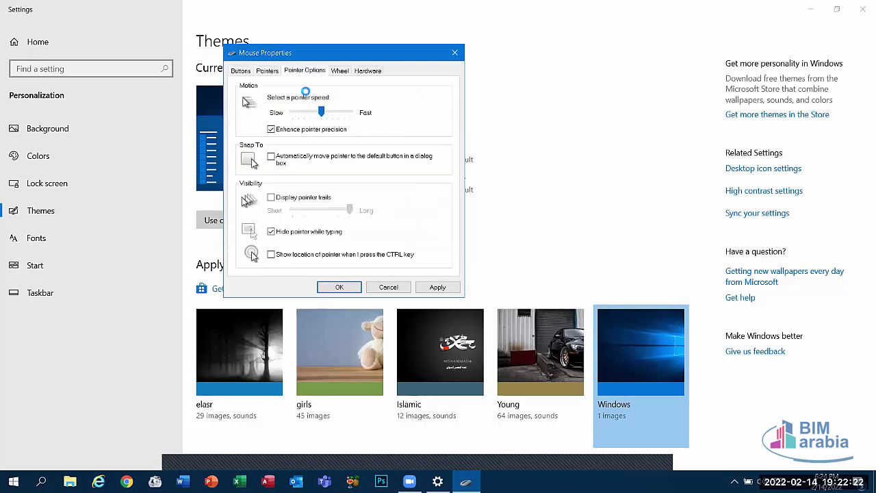
pyautogui.click(295, 195)
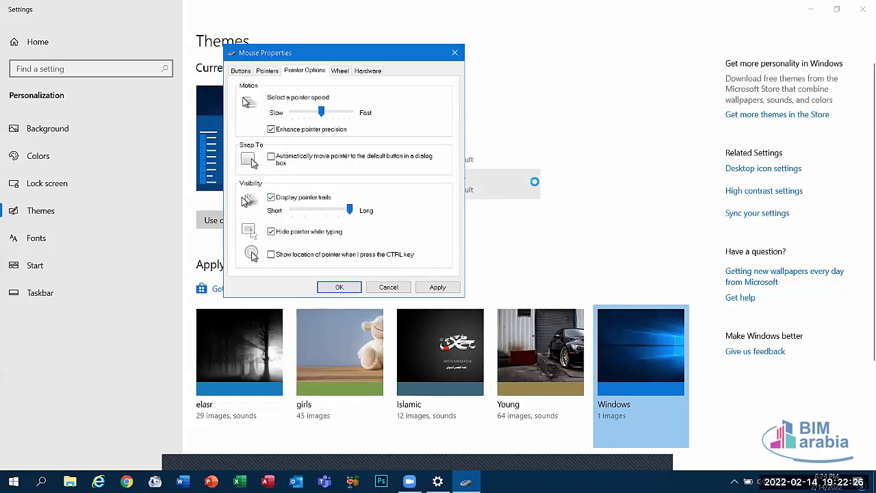
pyautogui.click(275, 196)
# Examine the mouse's wheel scrolling and hardware settings, and cancel the mouse properties
pyautogui.click(340, 71)
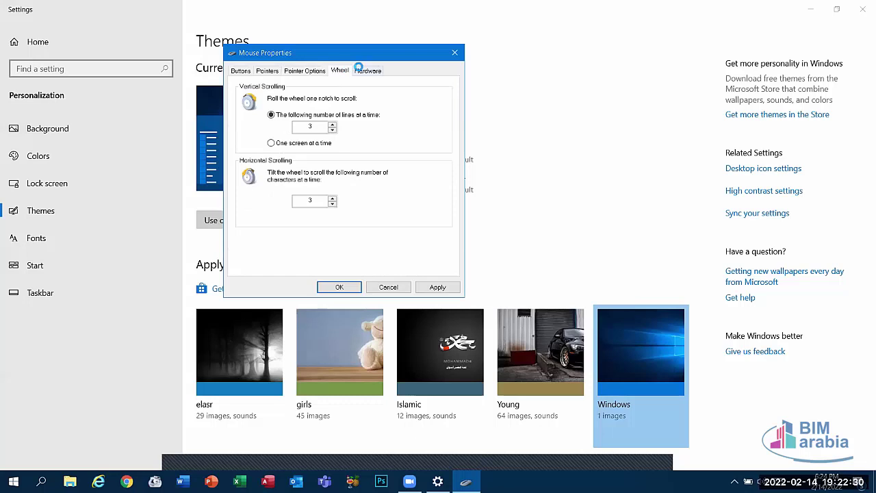
pyautogui.click(368, 71)
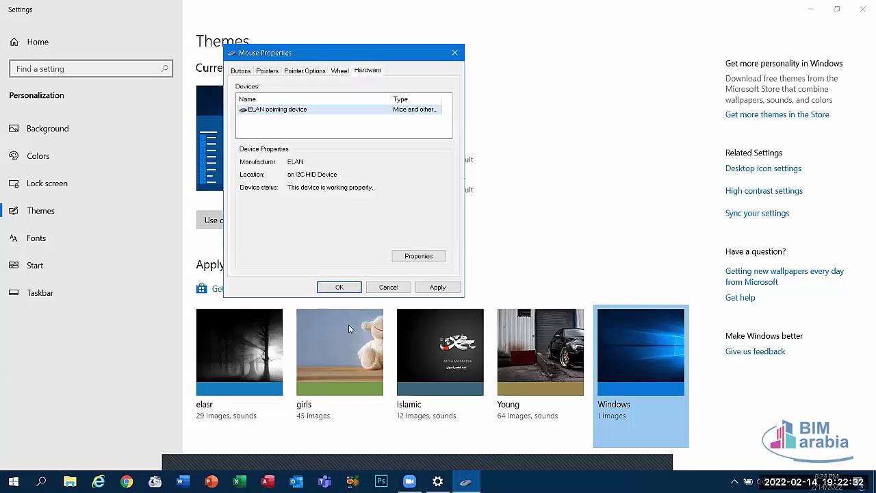
pyautogui.click(388, 287)
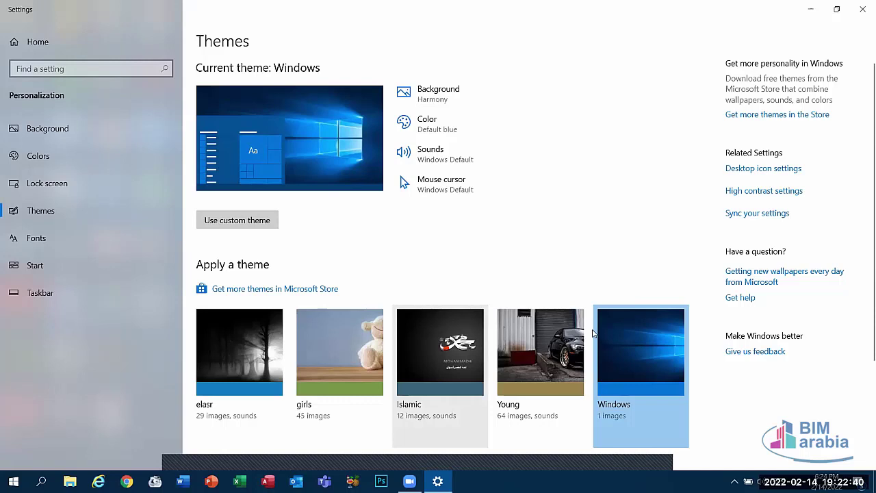
# Hide the Control Panel icon in the desktop icon settings, apply the change and close Settings to view the desktop
pyautogui.click(773, 172)
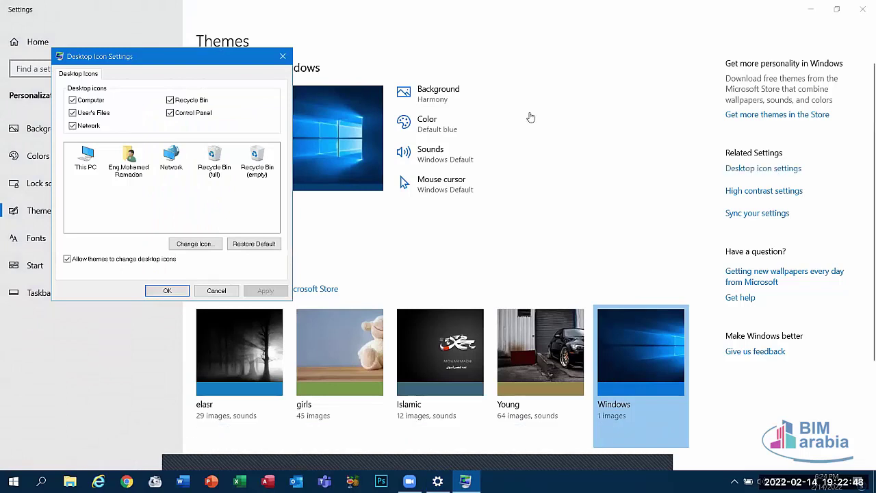
pyautogui.click(170, 113)
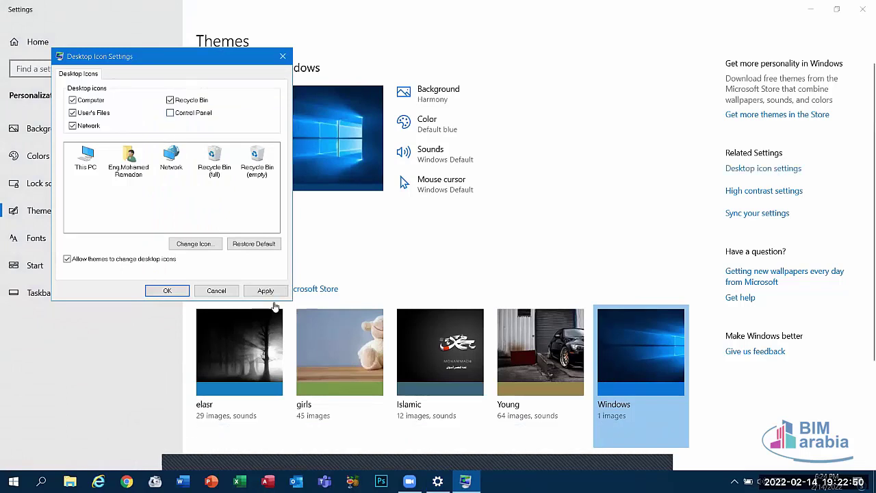
pyautogui.click(267, 292)
pyautogui.click(862, 6)
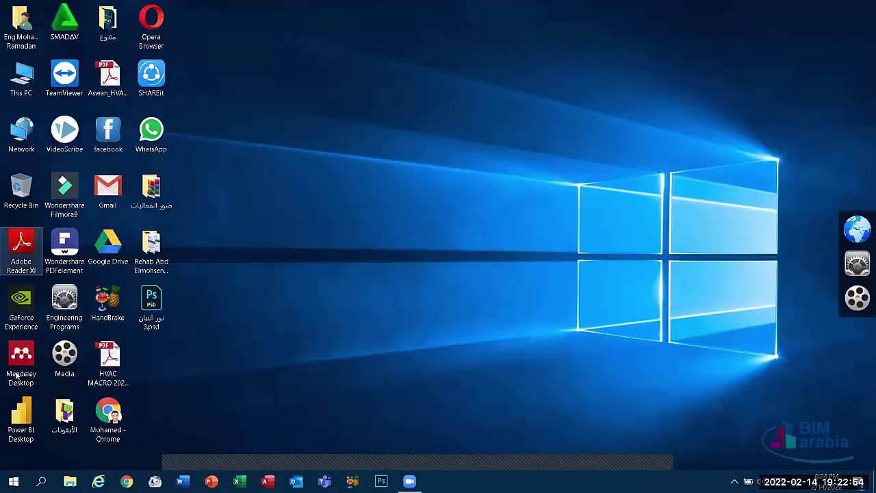
# Reopen the desktop icon settings from the theme personalization, show the Control Panel icon again and apply the change
pyautogui.rightClick(394, 169)
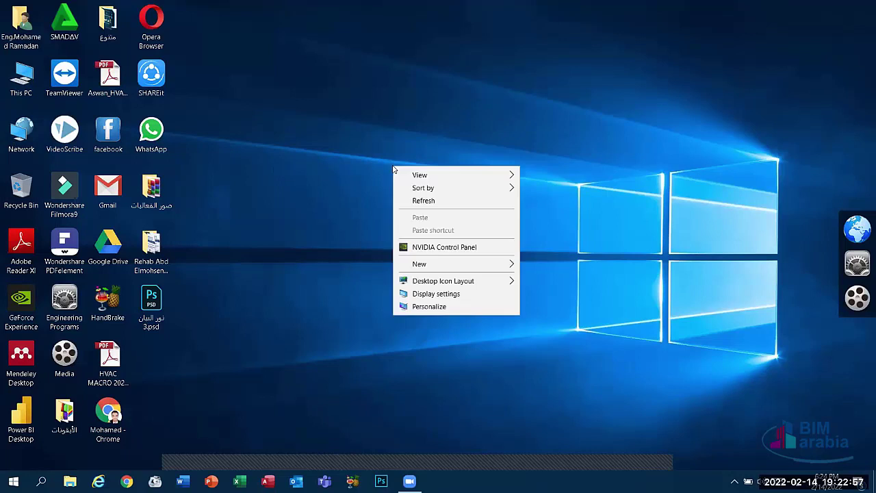
pyautogui.click(426, 307)
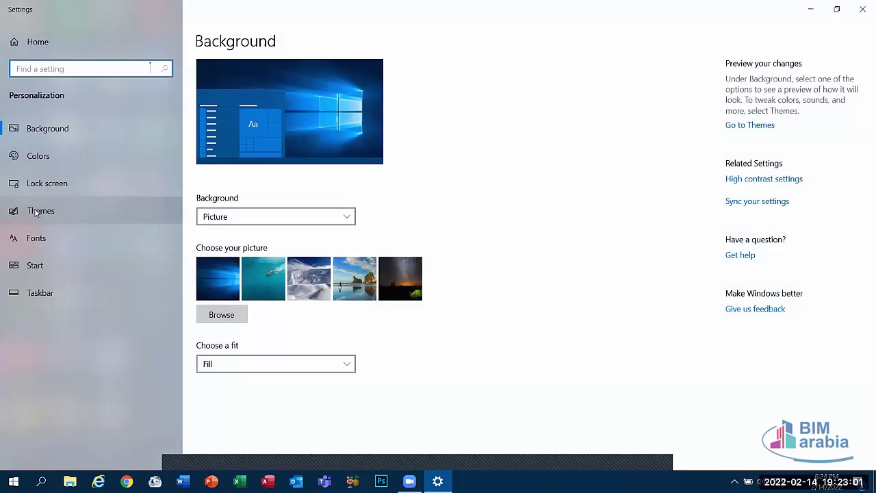
pyautogui.click(36, 212)
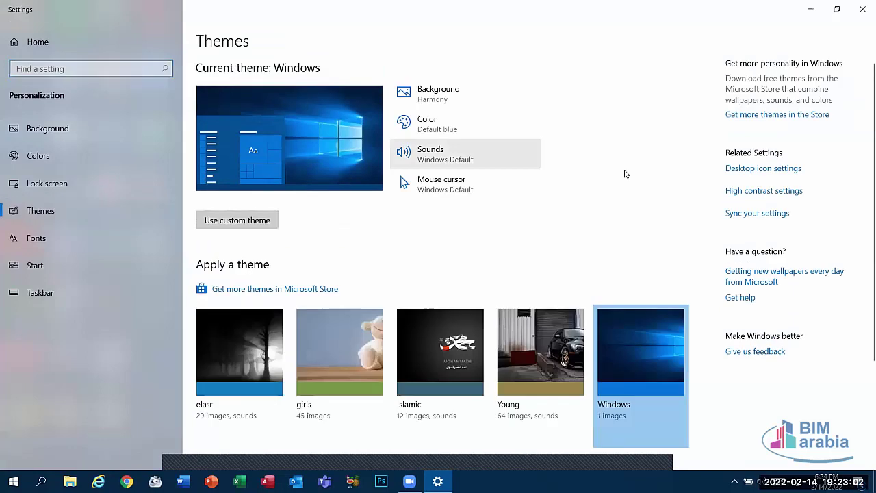
pyautogui.click(734, 170)
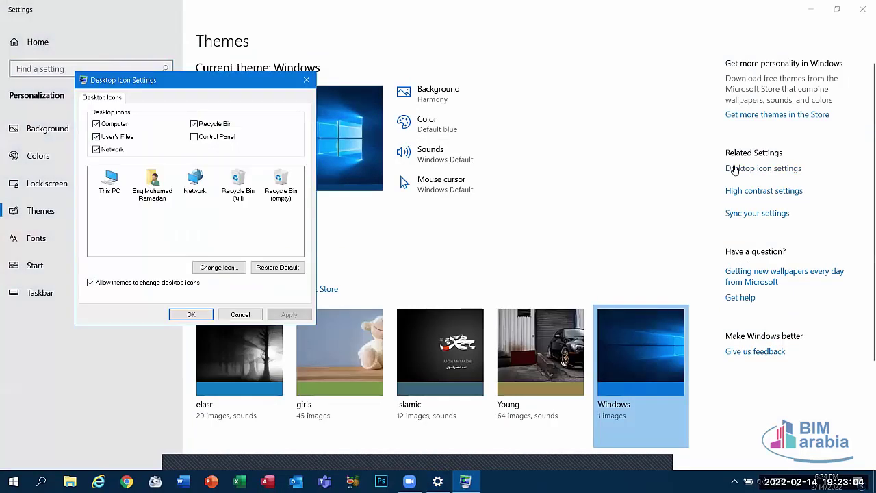
pyautogui.click(195, 136)
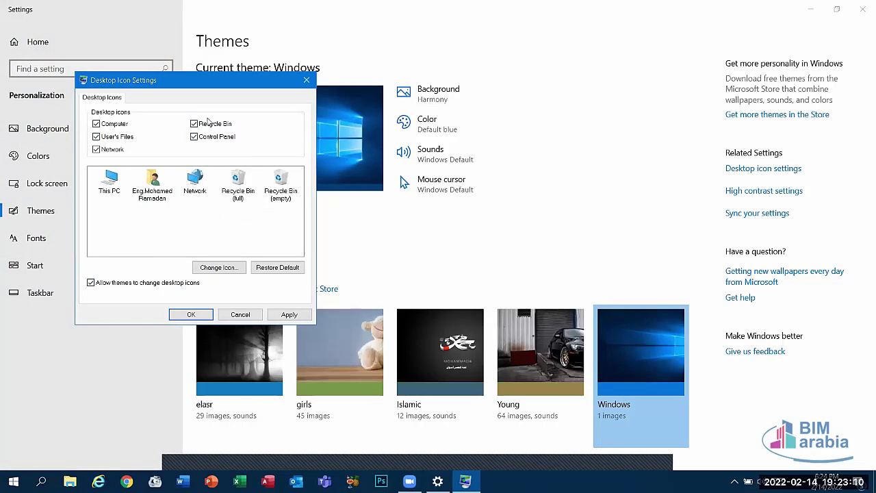
pyautogui.click(290, 314)
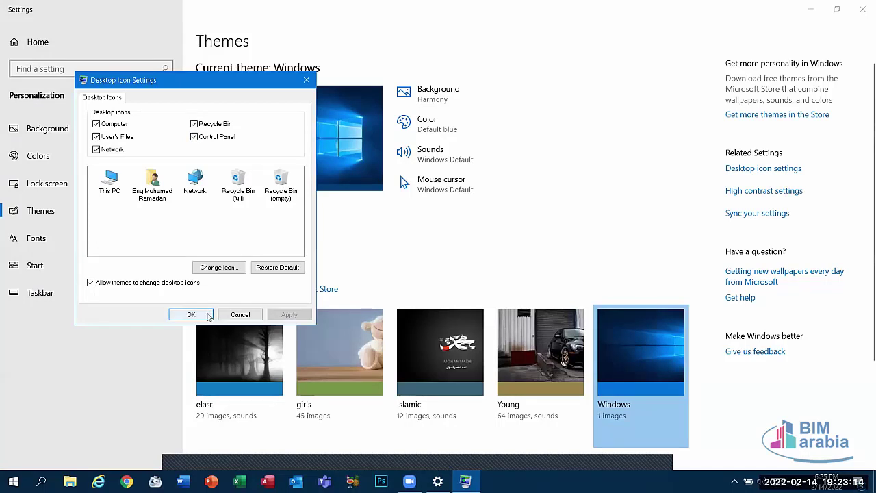
# Change the This PC desktop icon to the monitor with a moon, apply and confirm it, and view the desktop
pyautogui.click(112, 184)
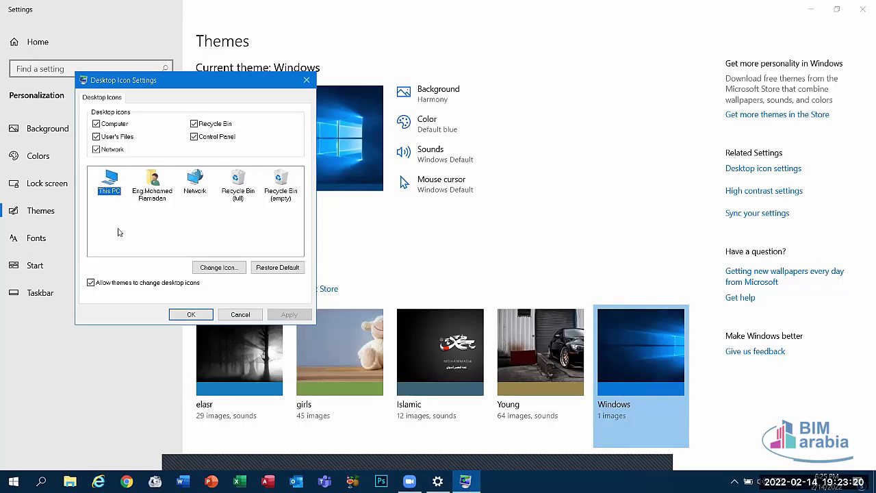
pyautogui.click(232, 269)
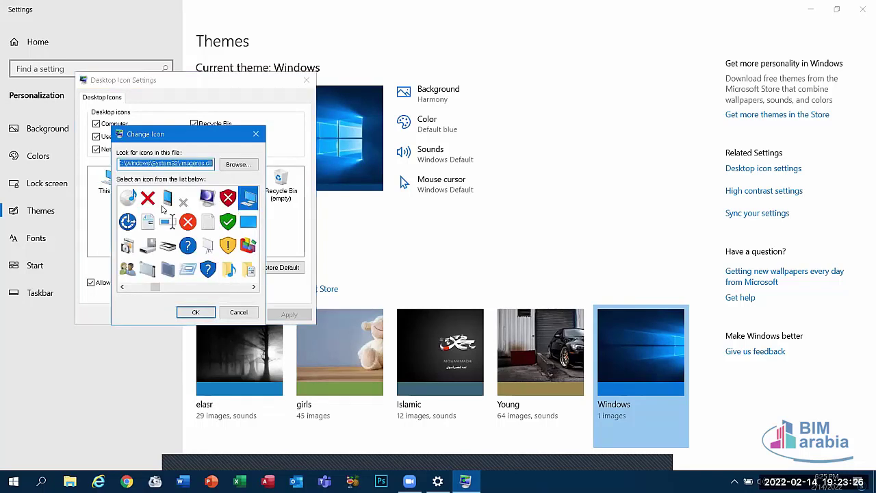
pyautogui.click(206, 199)
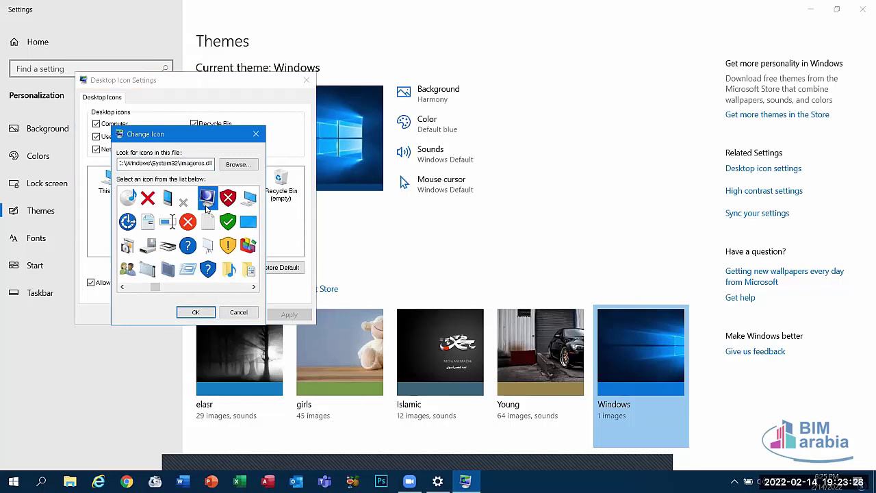
pyautogui.click(187, 313)
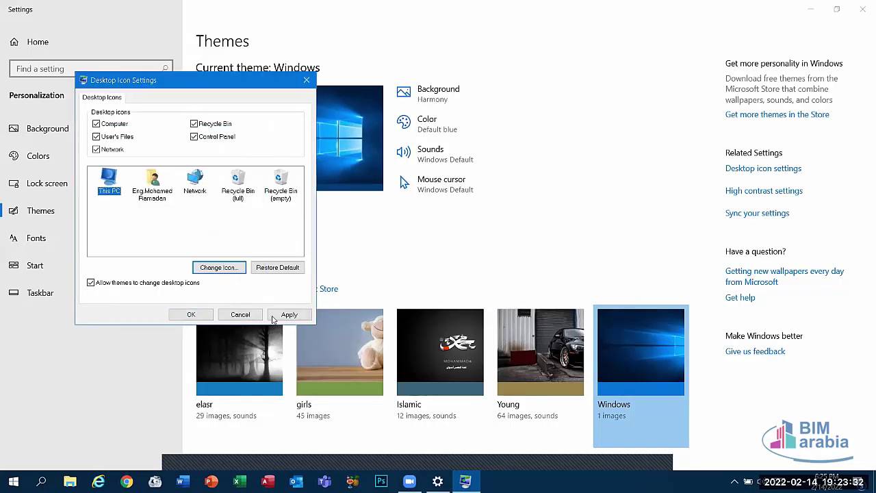
pyautogui.click(288, 314)
pyautogui.click(190, 314)
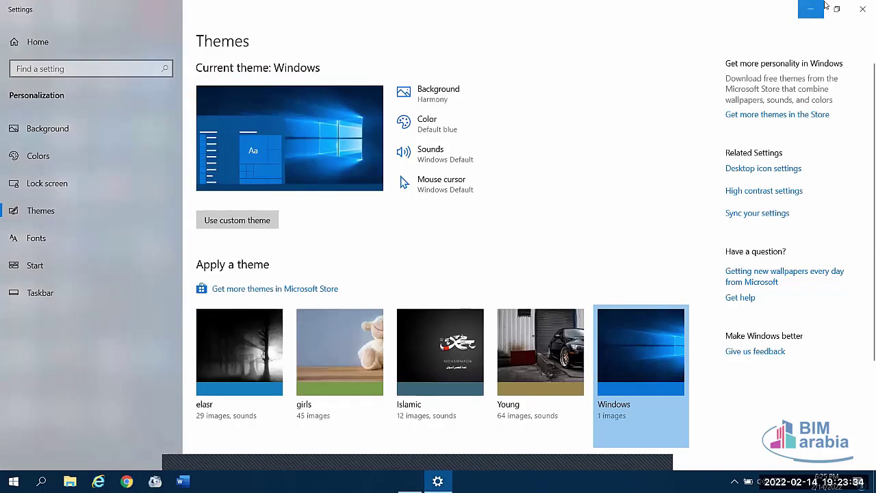
pyautogui.click(810, 9)
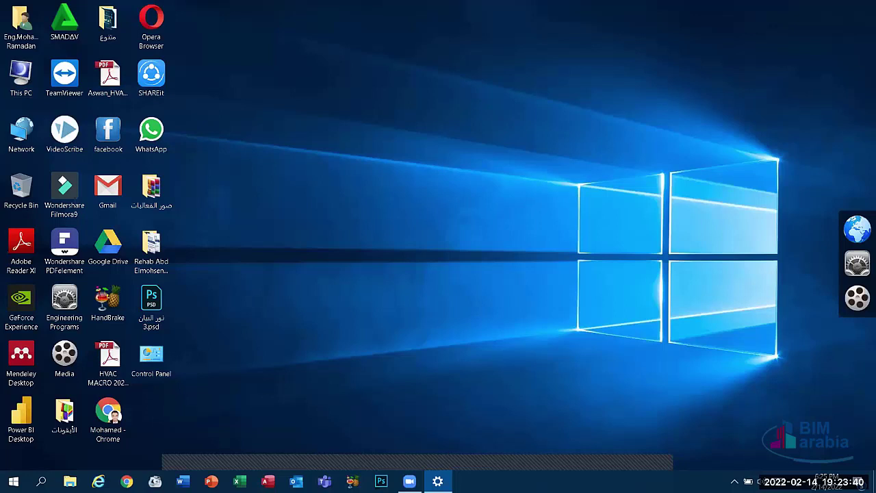
# Return to the desktop icon settings, restore the This PC icon to its default, apply the change and confirm
pyautogui.hotkey('alt', 'Tab')
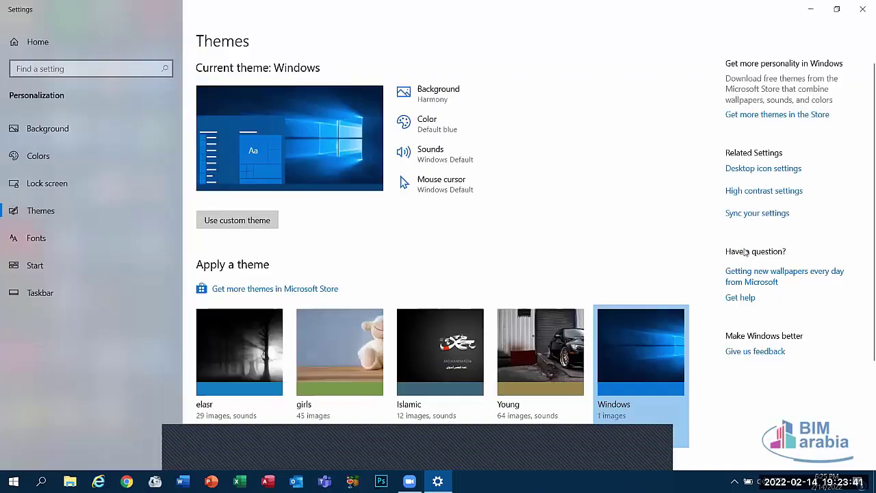
pyautogui.click(757, 169)
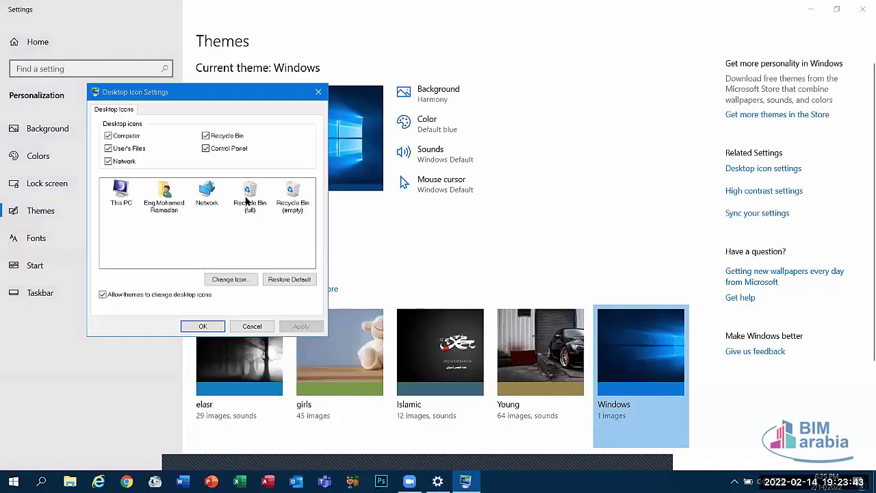
pyautogui.click(127, 200)
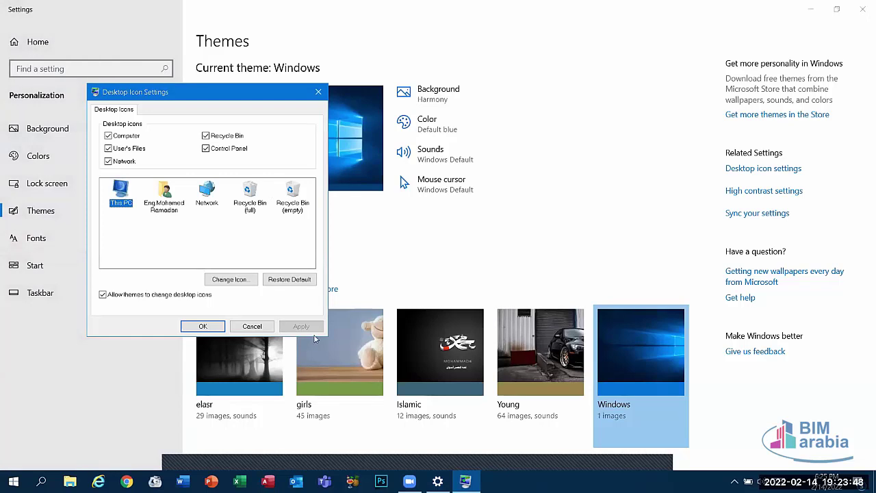
pyautogui.click(290, 284)
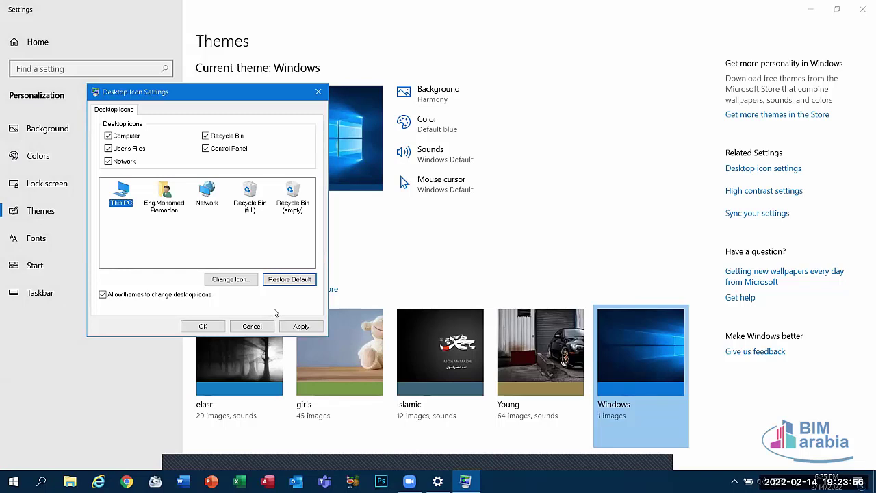
pyautogui.click(292, 327)
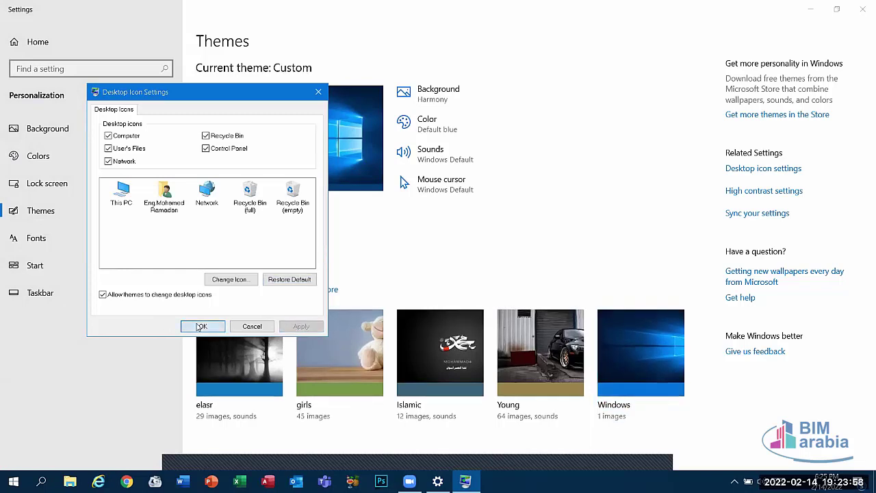
pyautogui.click(197, 327)
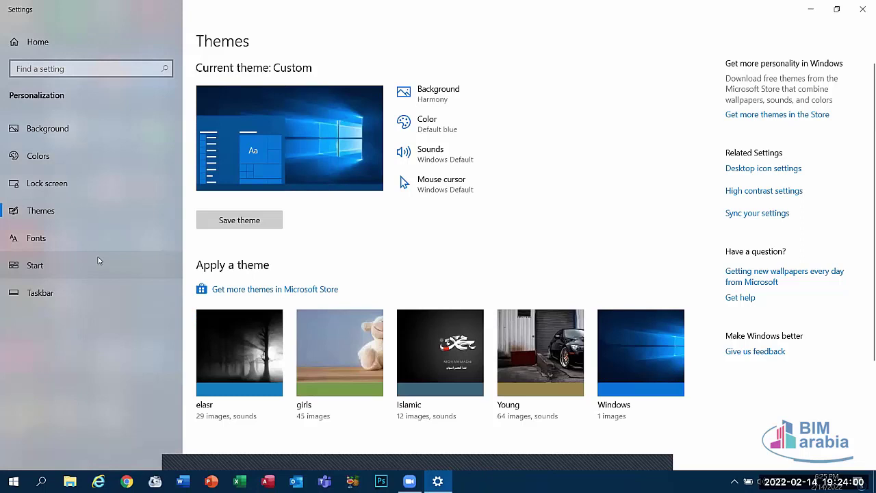
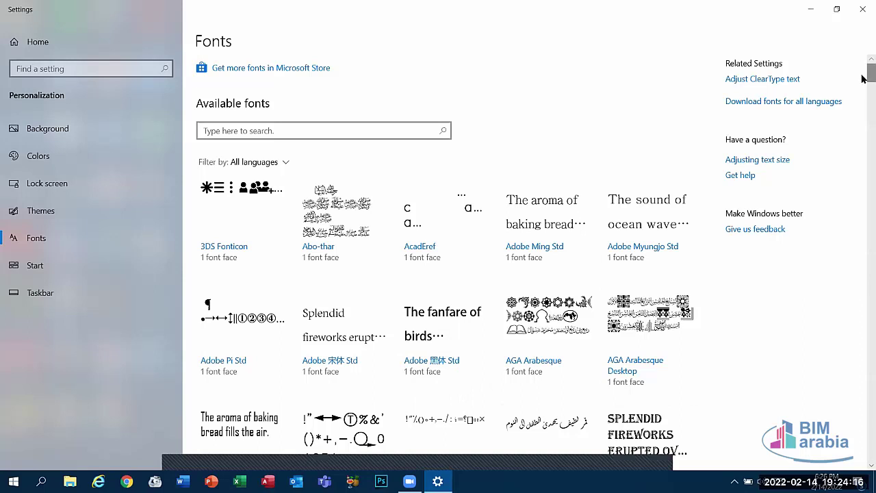
# Browse through the list of available fonts in the personalization settings and return to its beginning
pyautogui.scroll(-2, 862, 113)
pyautogui.scroll(-10, 862, 116)
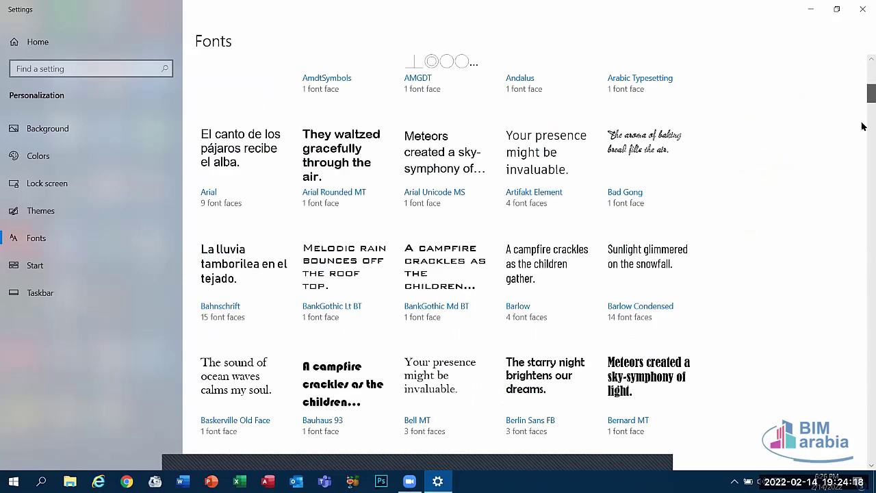
pyautogui.scroll(-15, 863, 137)
pyautogui.scroll(-20, 862, 218)
pyautogui.scroll(-20, 864, 467)
pyautogui.moveTo(863, 455); pyautogui.dragTo(864, 62)
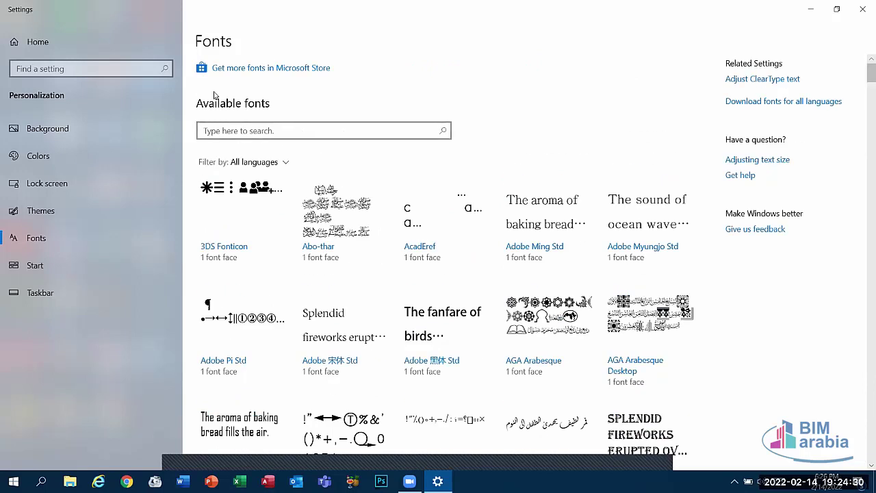
# Switch the keyboard input language to English and search the available fonts for "time"
pyautogui.click(246, 134)
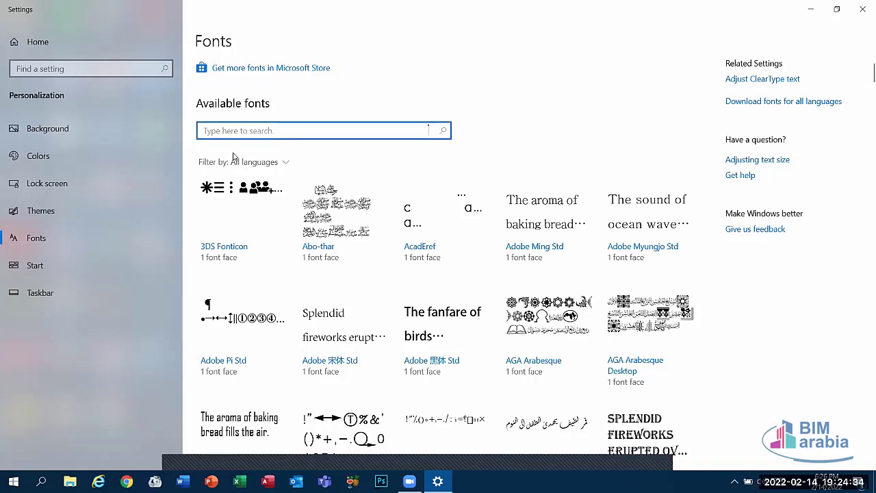
pyautogui.write('ف')
pyautogui.press('BackSpace')
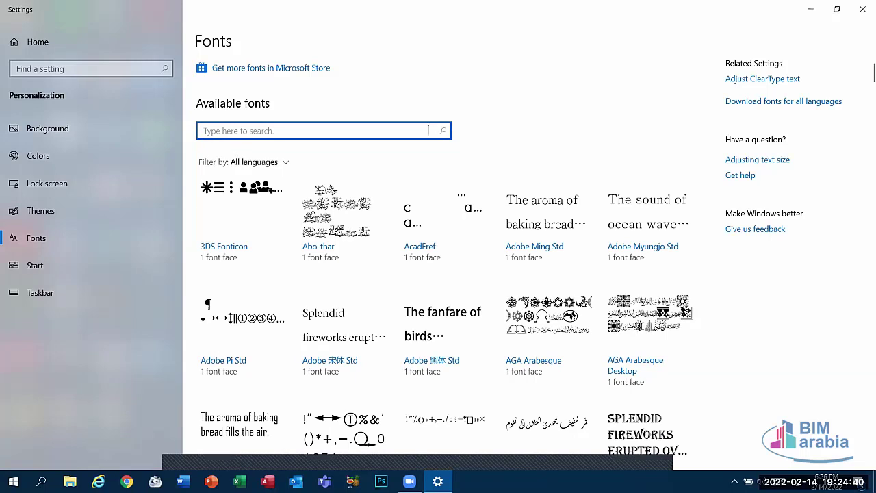
pyautogui.click(770, 481)
pyautogui.click(767, 383)
pyautogui.write('t')
pyautogui.write('ime')
pyautogui.write('sne')
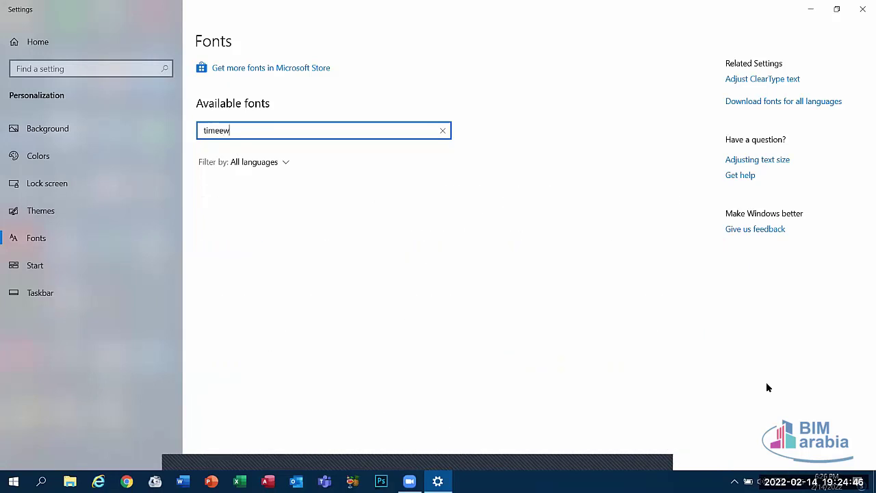
pyautogui.press('BackSpace')
pyautogui.press('BackSpace')
pyautogui.press('BackSpace')
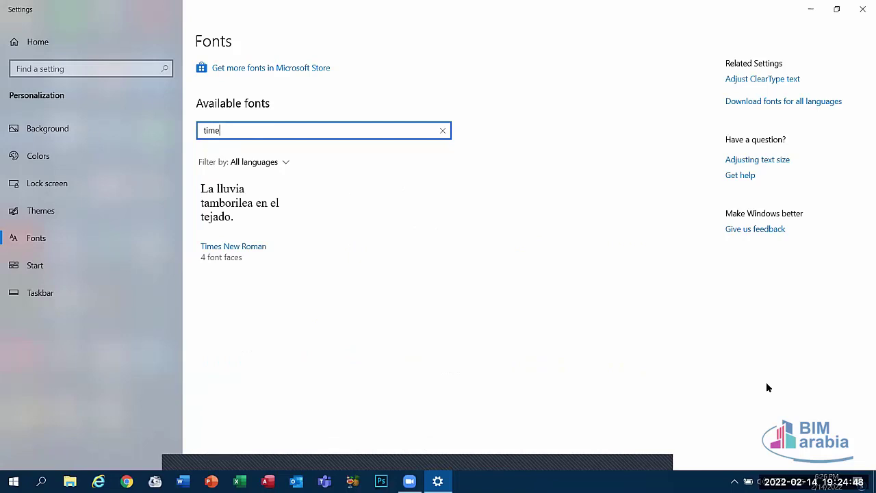
# Extend the font search to "time new re" and clear the search to list all fonts again
pyautogui.write('n')
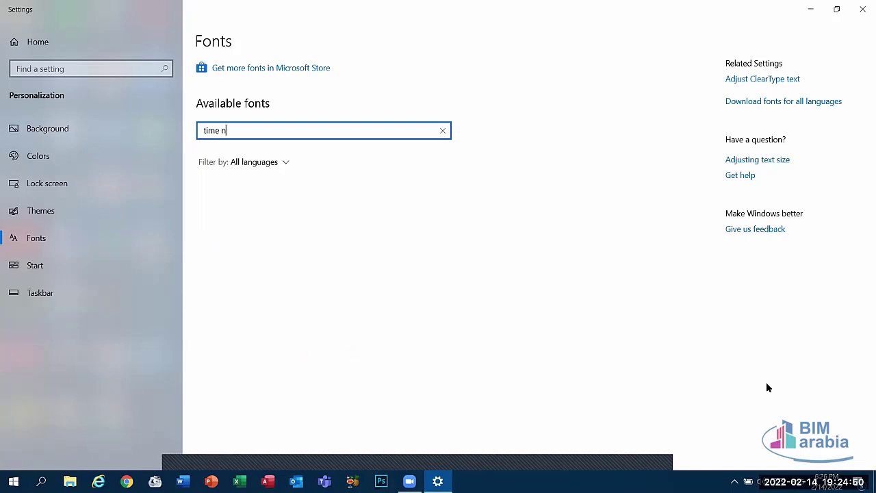
pyautogui.write('ew re')
pyautogui.press('BackSpace')
pyautogui.press('BackSpace')
pyautogui.press('BackSpace')
pyautogui.press('BackSpace')
pyautogui.press('BackSpace')
pyautogui.press('BackSpace')
pyautogui.press('BackSpace')
pyautogui.press('BackSpace')
pyautogui.press('BackSpace')
pyautogui.press('BackSpace')
pyautogui.press('BackSpace')
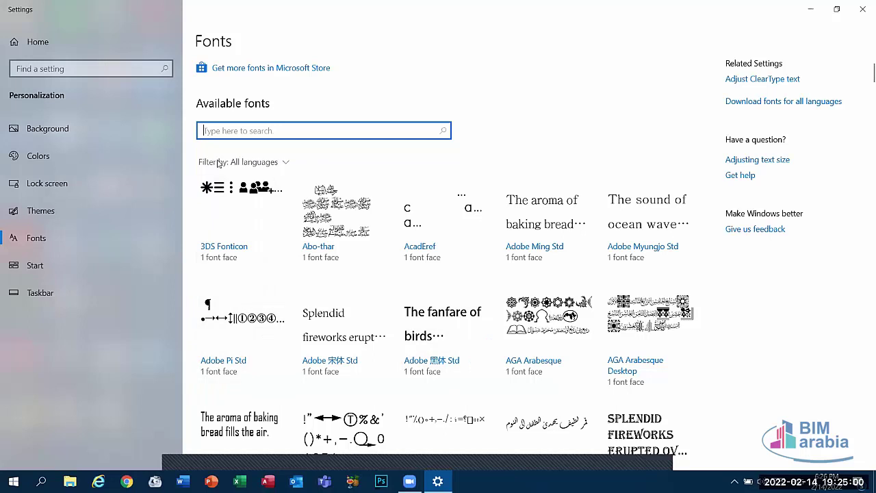
# Look through the languages available for filtering the fonts and close the list, keeping All languages
pyautogui.click(274, 162)
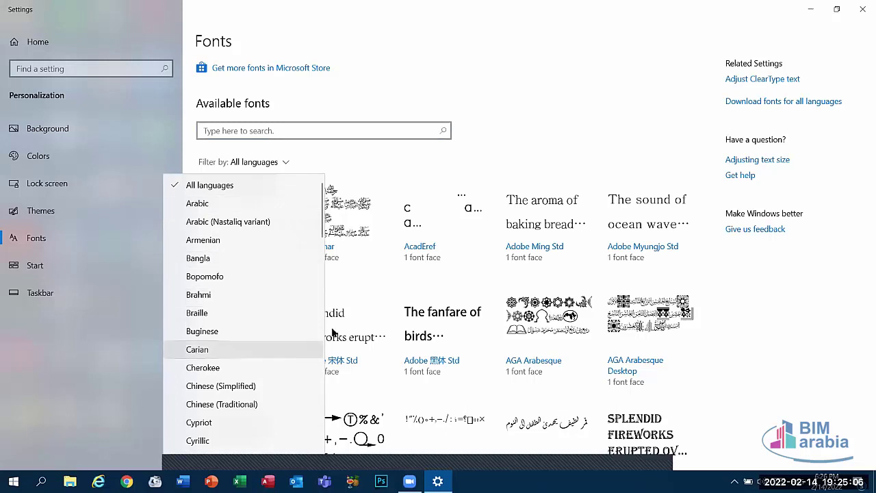
pyautogui.click(284, 162)
pyautogui.click(283, 162)
pyautogui.click(282, 162)
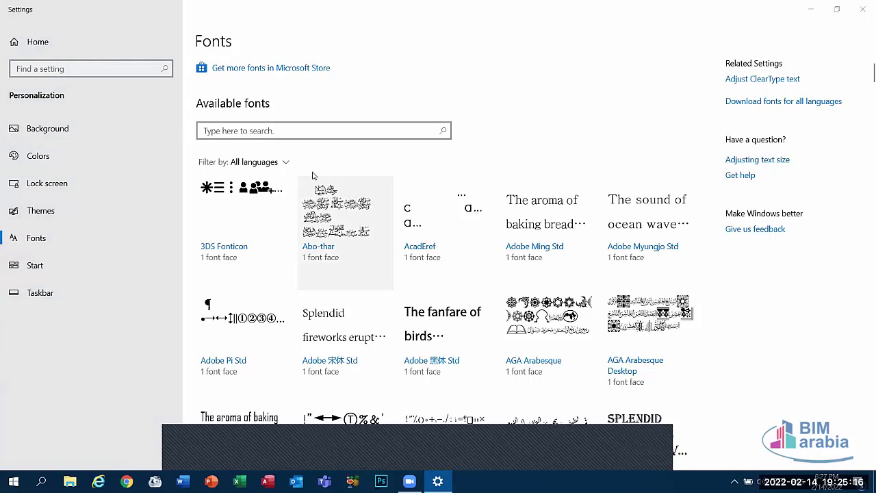
# Show the confirmation for downloading fonts for all languages and dismiss it
pyautogui.click(740, 102)
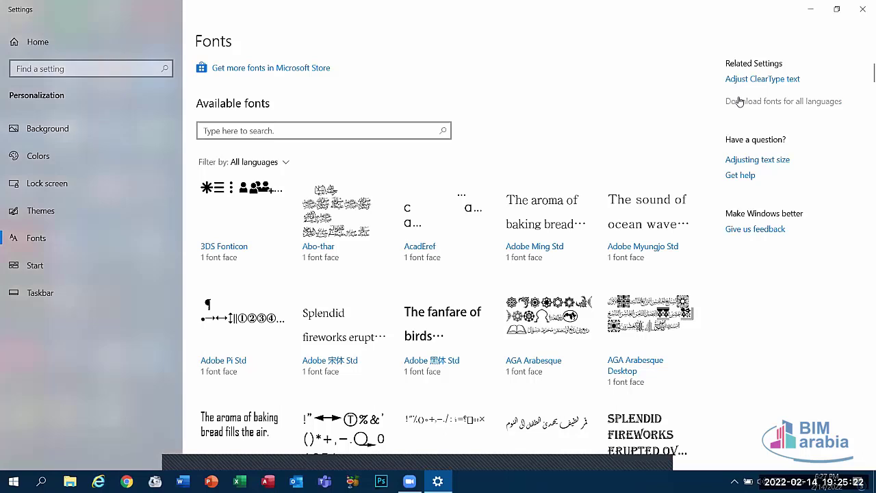
pyautogui.click(740, 101)
pyautogui.click(834, 77)
pyautogui.click(770, 104)
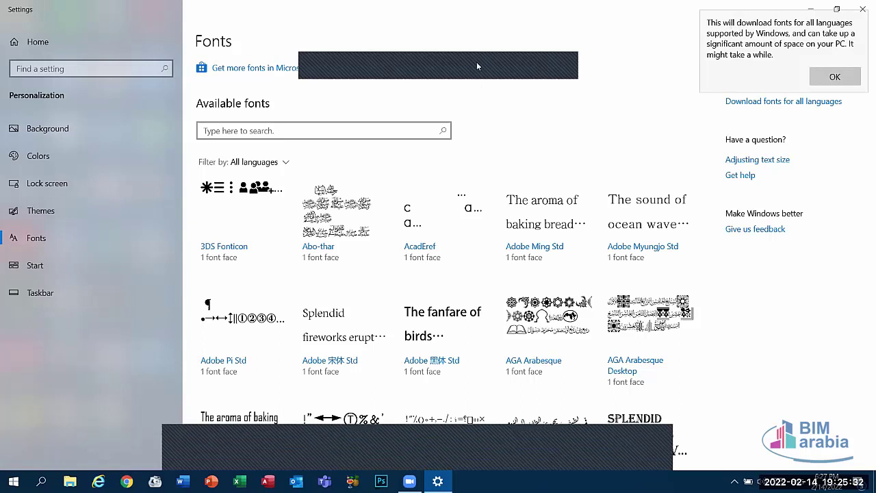
pyautogui.click(478, 66)
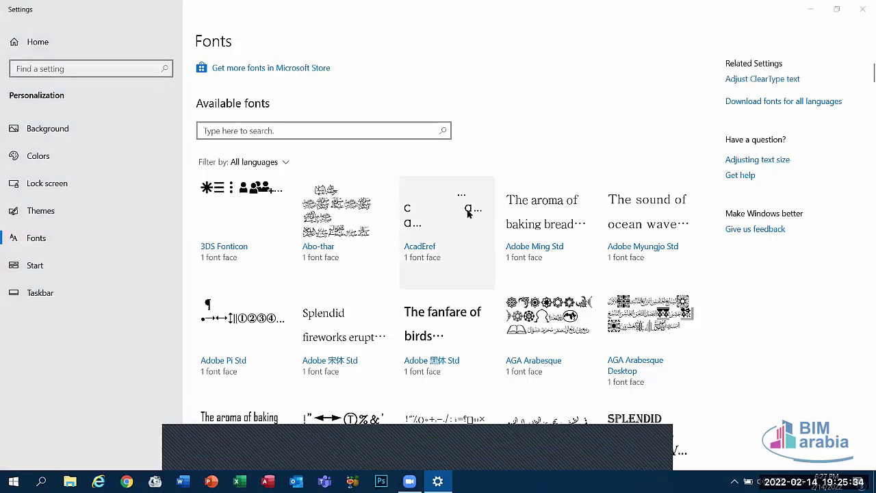
# Go to the Start personalization settings and examine the current Start menu
pyautogui.click(105, 252)
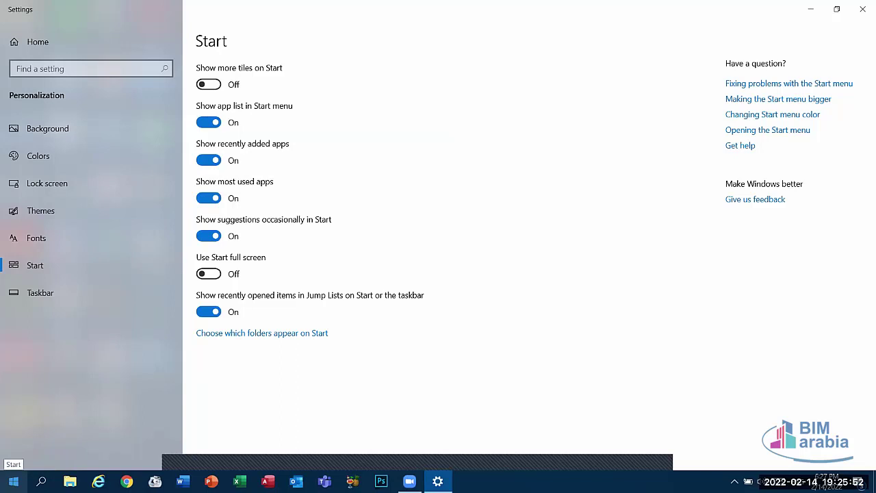
pyautogui.click(13, 481)
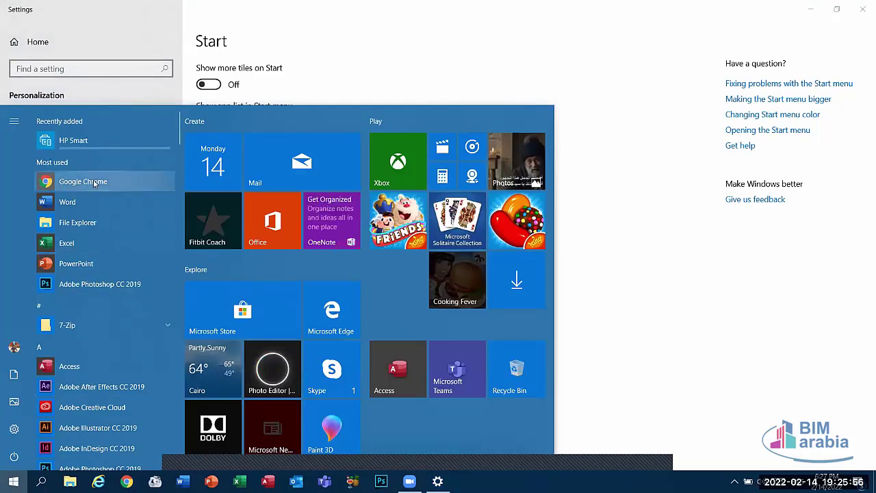
pyautogui.click(268, 66)
# Turn off the app list in the Start menu and check how the menu looks
pyautogui.click(209, 122)
pyautogui.click(13, 481)
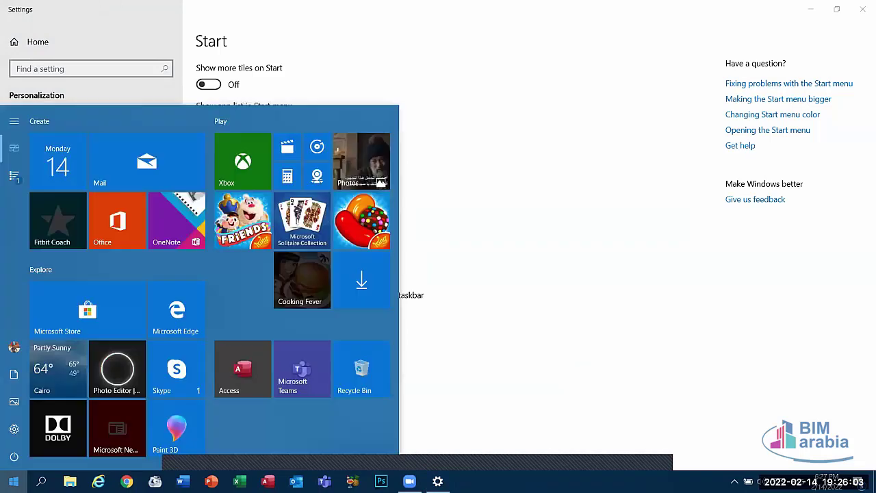
pyautogui.click(208, 124)
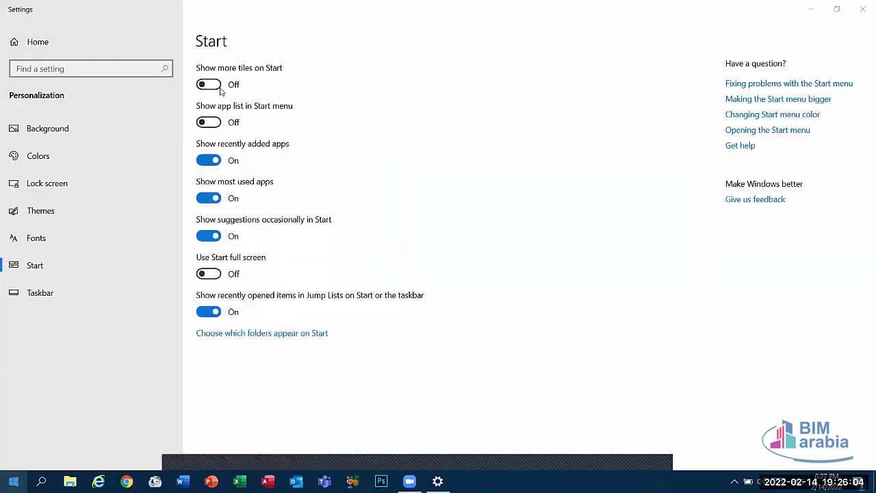
# Turn the app list in the Start menu back on and check the menu again
pyautogui.click(208, 124)
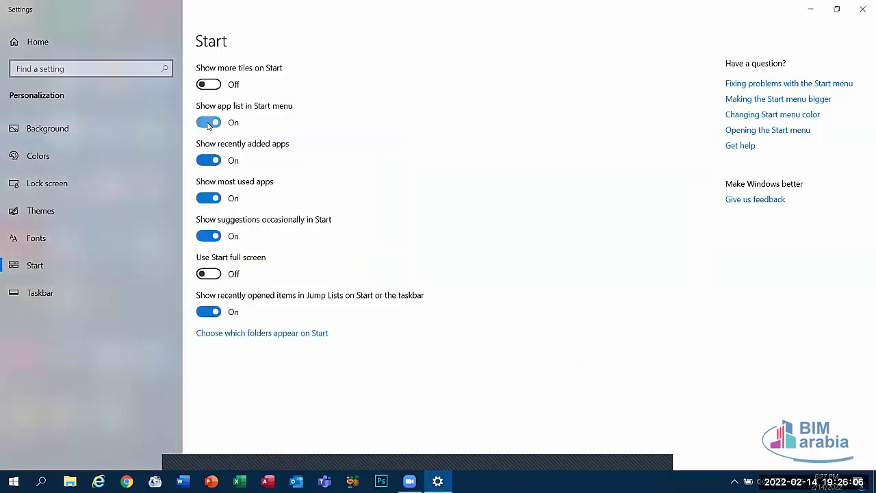
pyautogui.click(209, 123)
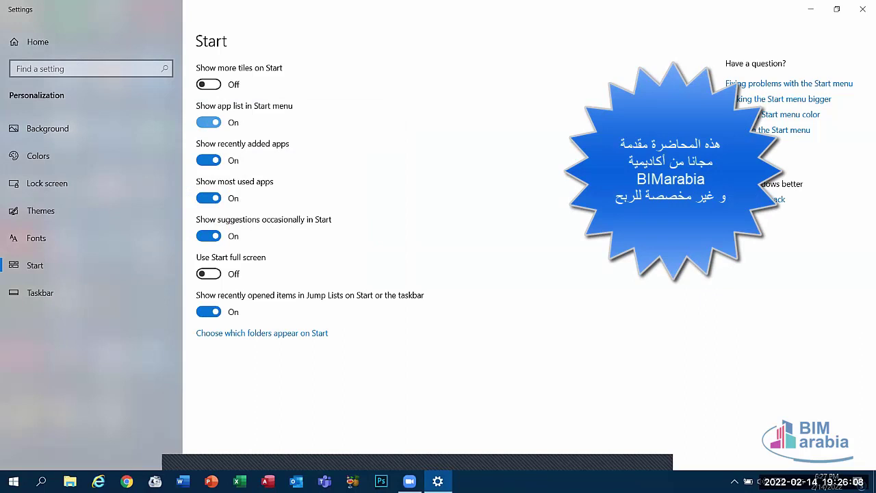
pyautogui.click(13, 481)
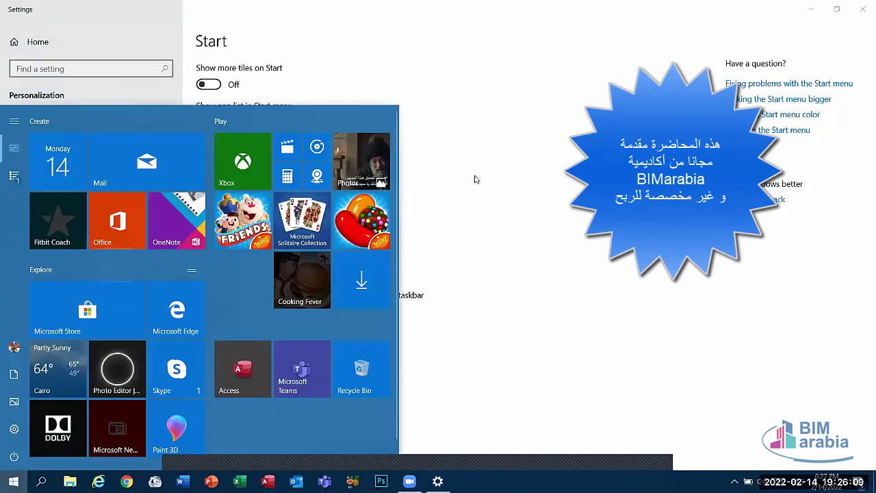
pyautogui.click(202, 122)
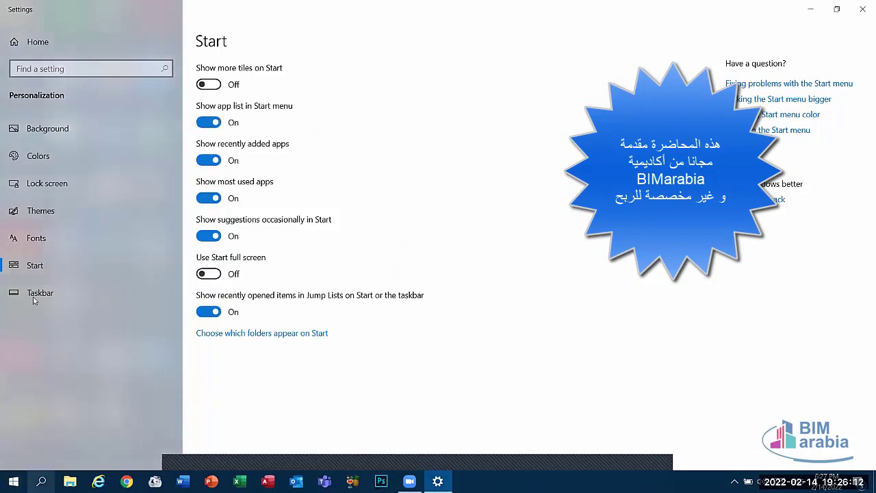
pyautogui.press('super')
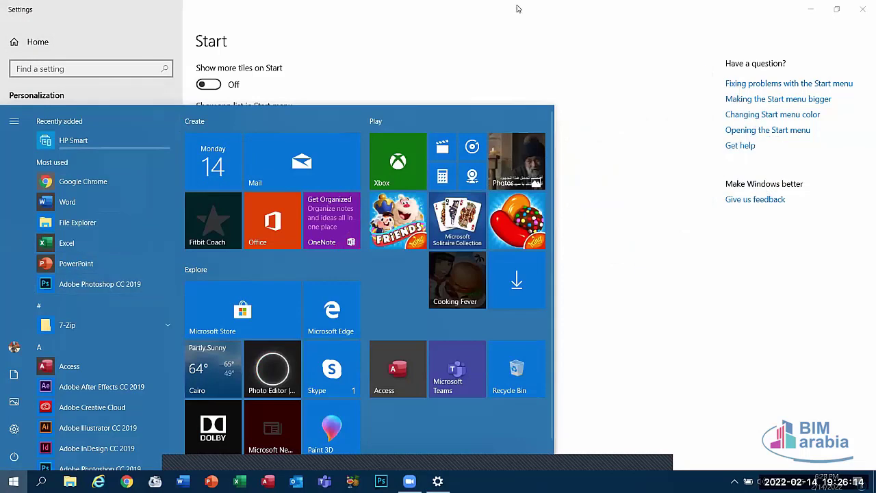
pyautogui.press('super')
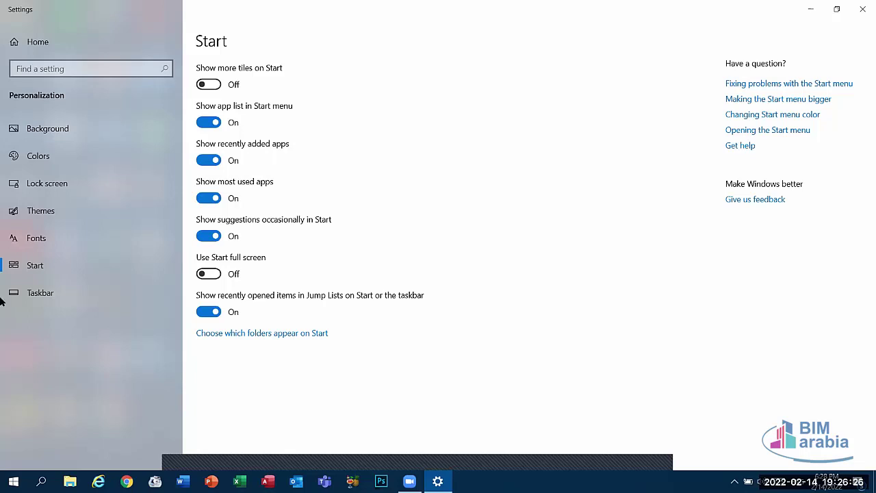
# Turn off recently added apps, check the Start menu and close it
pyautogui.click(208, 160)
pyautogui.click(13, 481)
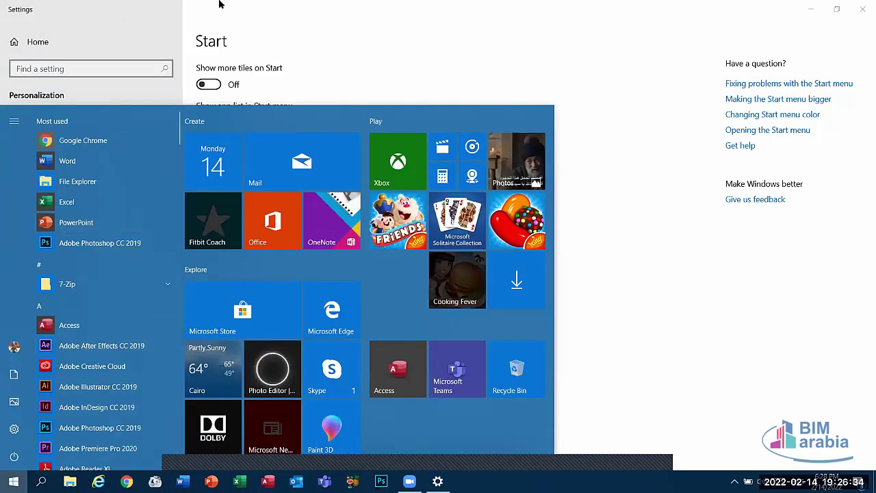
pyautogui.press('Escape')
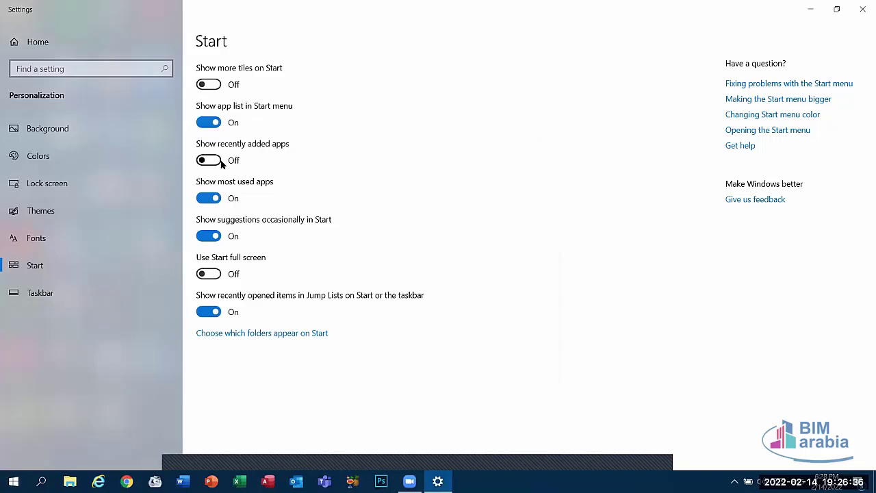
# Turn recently added apps back on, check the Start menu and close its context menu
pyautogui.click(208, 160)
pyautogui.click(14, 481)
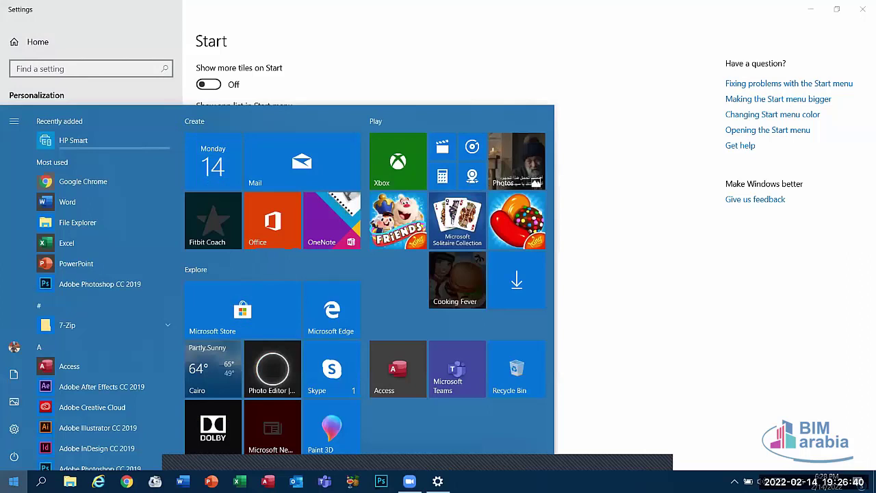
pyautogui.rightClick(13, 481)
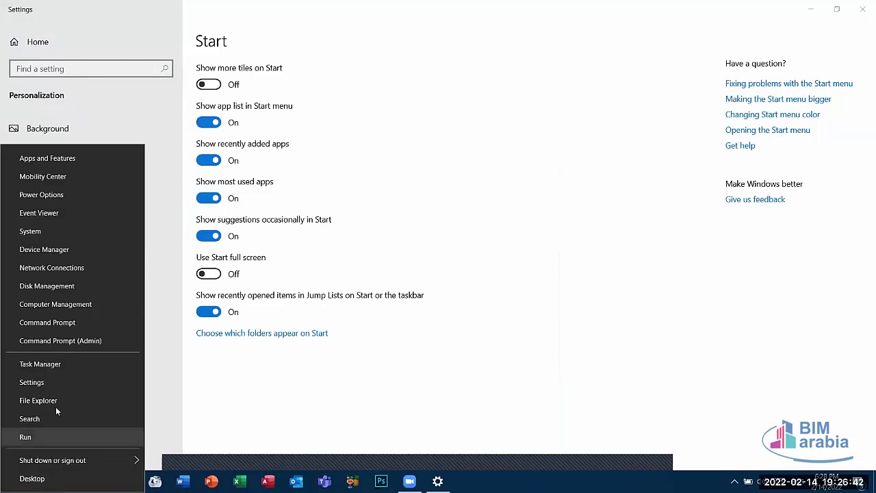
pyautogui.click(315, 172)
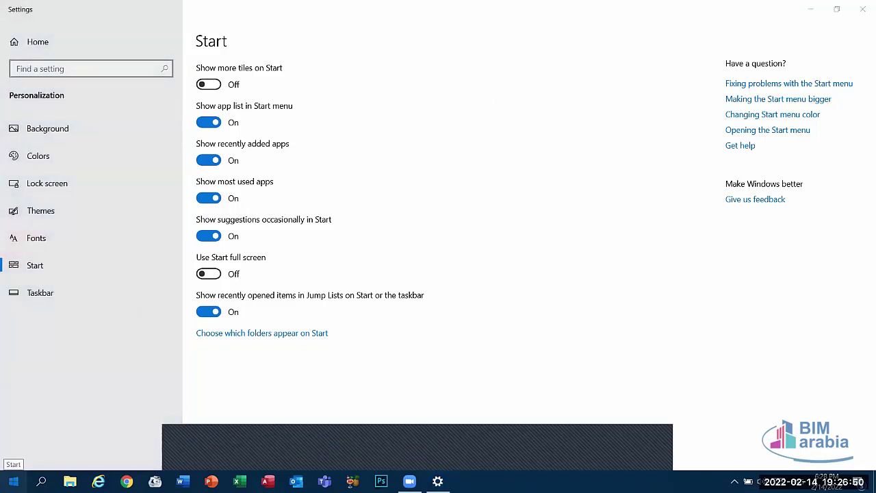
# Review the Start menu's app sections, turn off most used apps and check the Start menu again
pyautogui.click(13, 481)
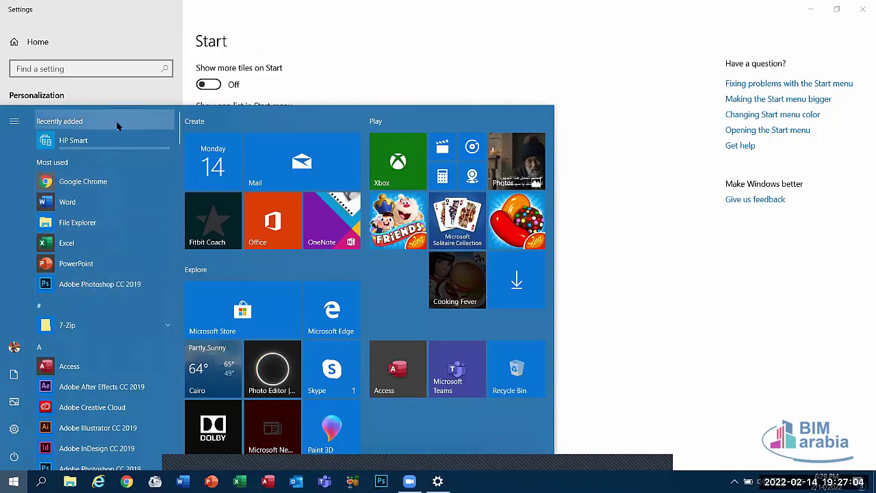
pyautogui.click(473, 68)
pyautogui.click(13, 481)
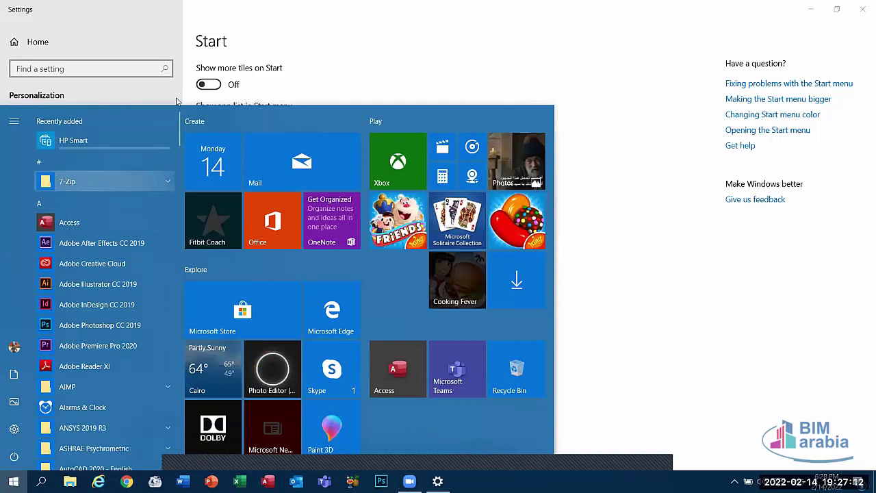
pyautogui.click(420, 2)
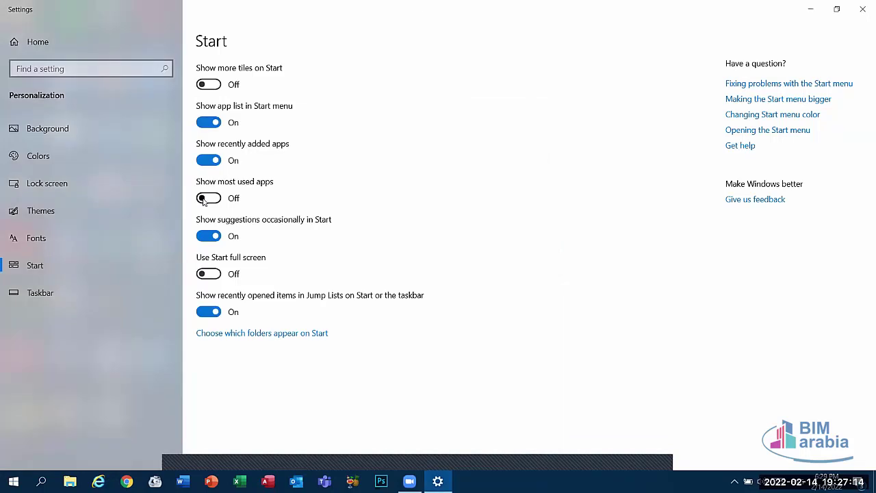
# Turn most used apps back on, check the Start menu and close it
pyautogui.click(203, 199)
pyautogui.click(13, 481)
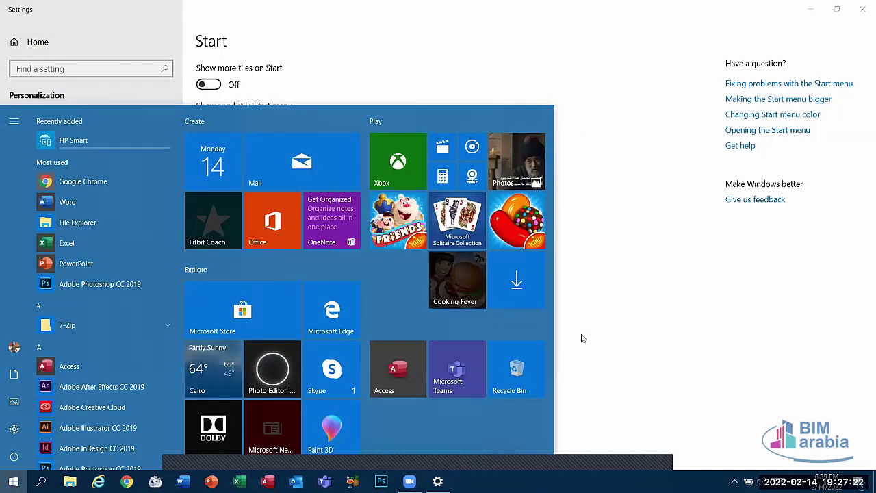
pyautogui.click(662, 326)
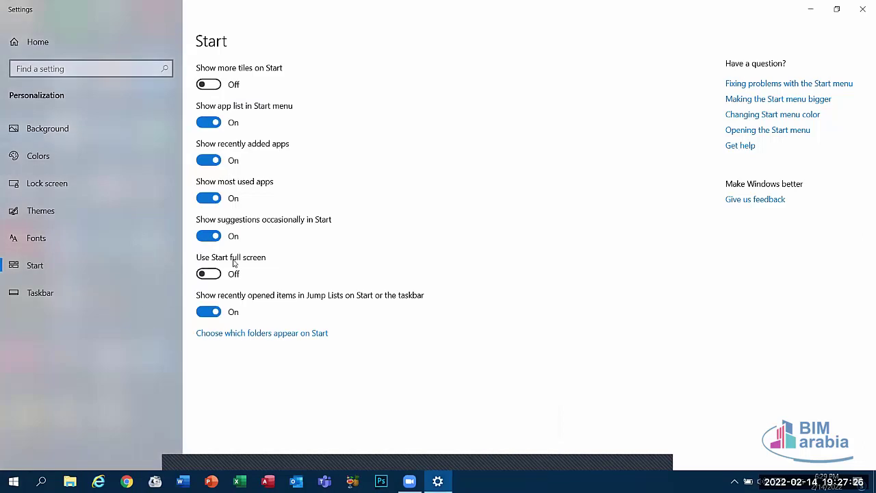
# Turn on Use Start full screen, view the full-screen Start and close it
pyautogui.click(206, 276)
pyautogui.click(14, 481)
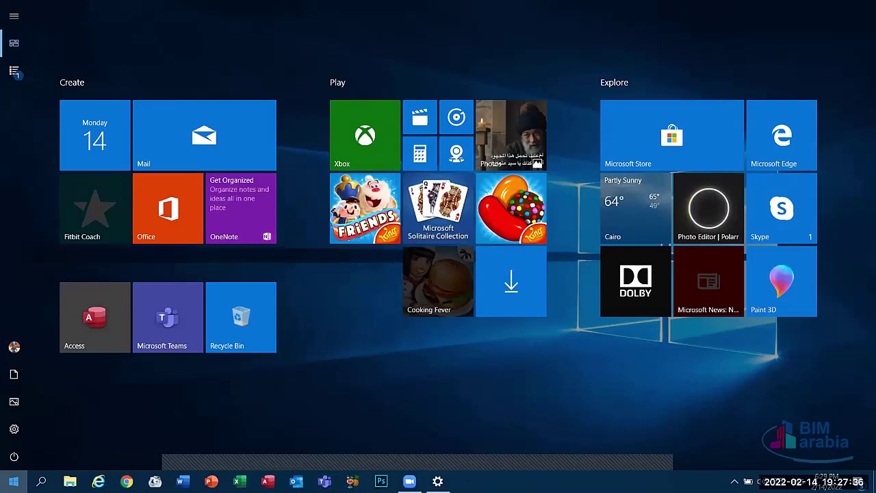
pyautogui.press('Escape')
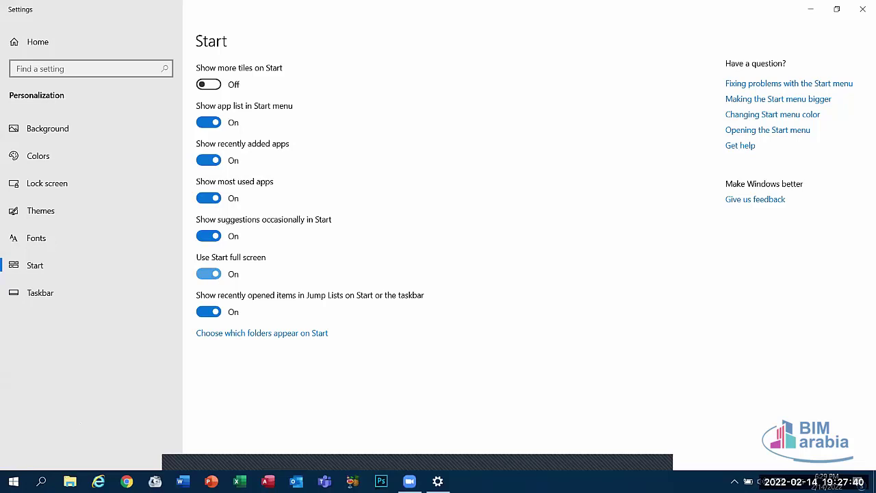
# Turn off Use Start full screen, check the regular Start menu and close it
pyautogui.press('super')
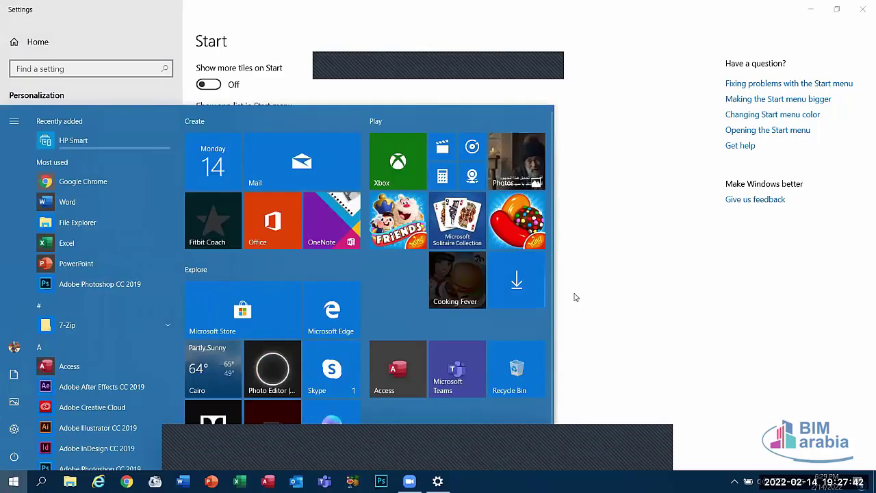
pyautogui.click(677, 259)
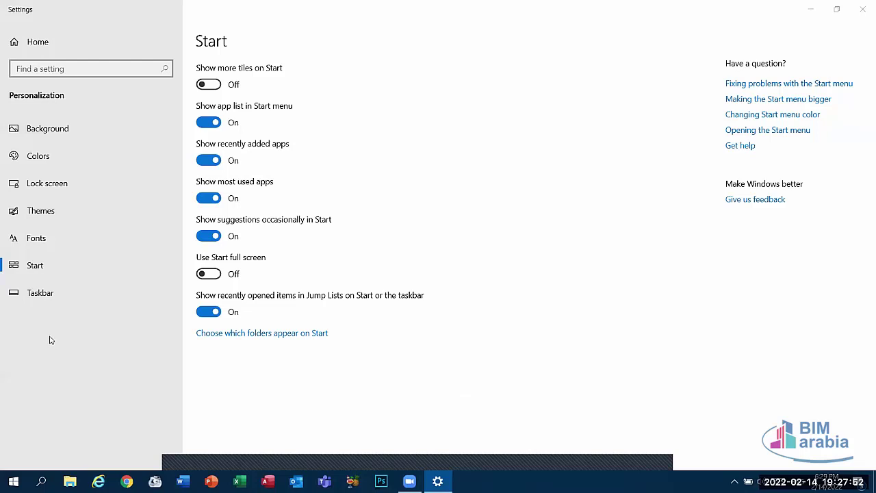
# Open the Taskbar settings, and unlock and relock the taskbar using the taskbar's own Lock the taskbar option
pyautogui.click(61, 290)
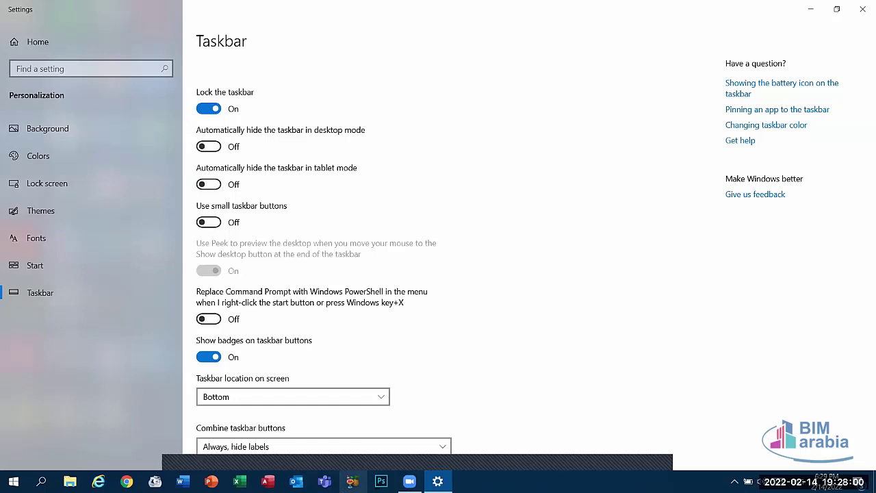
pyautogui.rightClick(492, 481)
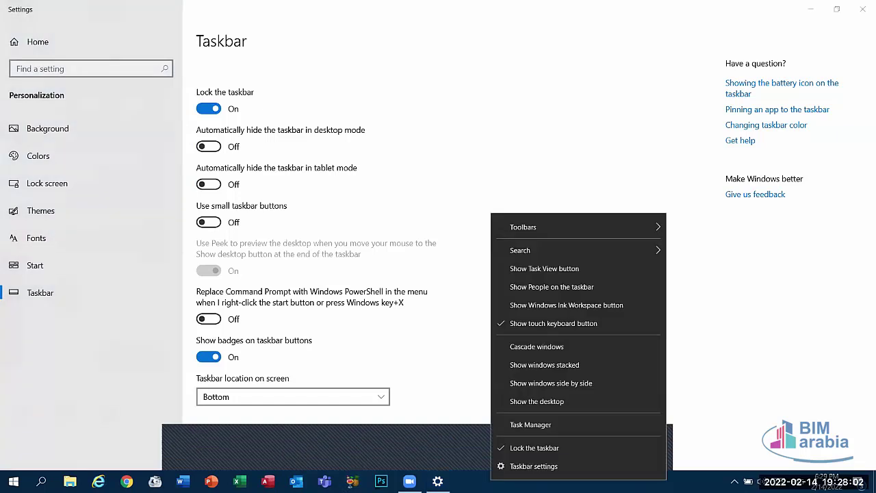
pyautogui.click(513, 448)
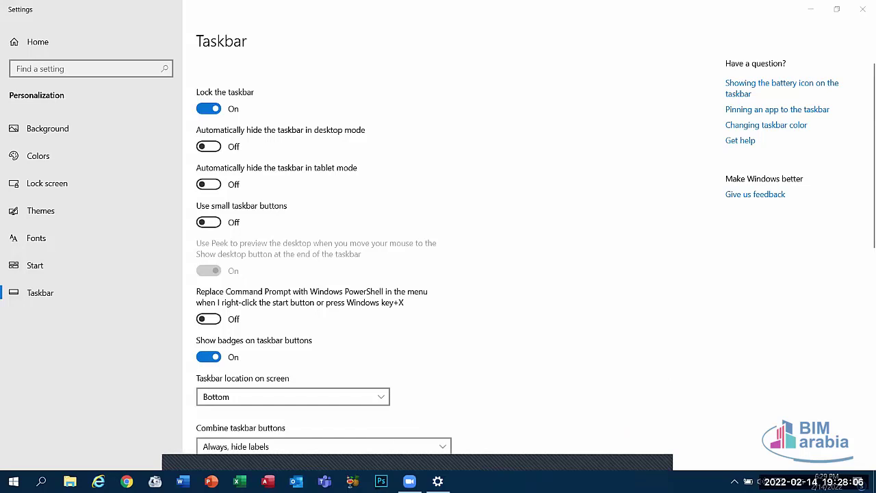
pyautogui.moveTo(858, 481); pyautogui.dragTo(601, 483)
pyautogui.rightClick(602, 482)
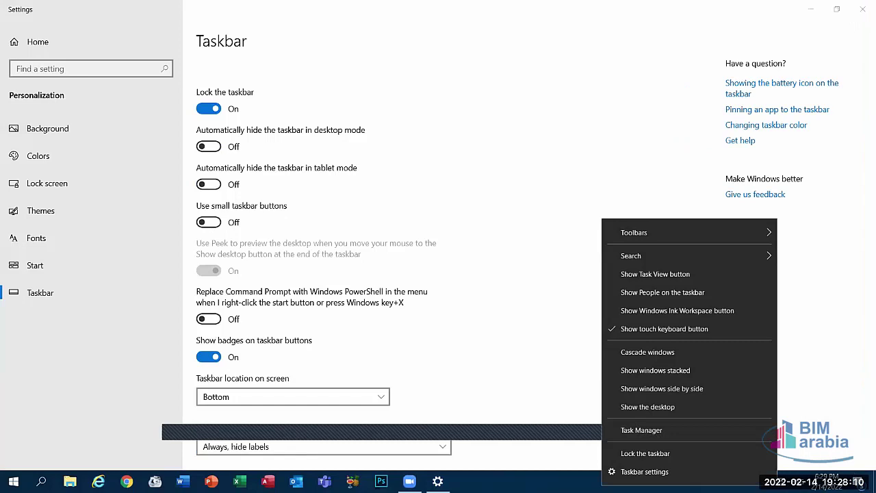
pyautogui.click(605, 463)
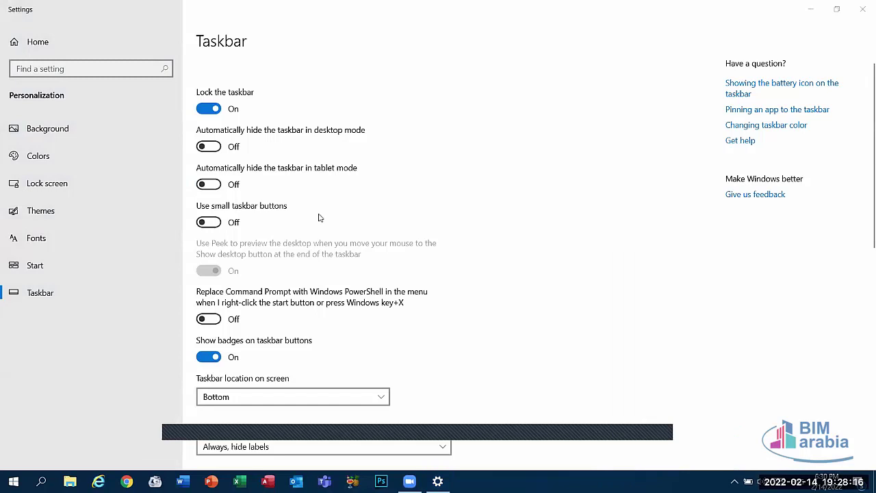
# Turn off Lock the taskbar, move the taskbar to the screen's right edge and back to the bottom, and lock it again
pyautogui.click(210, 109)
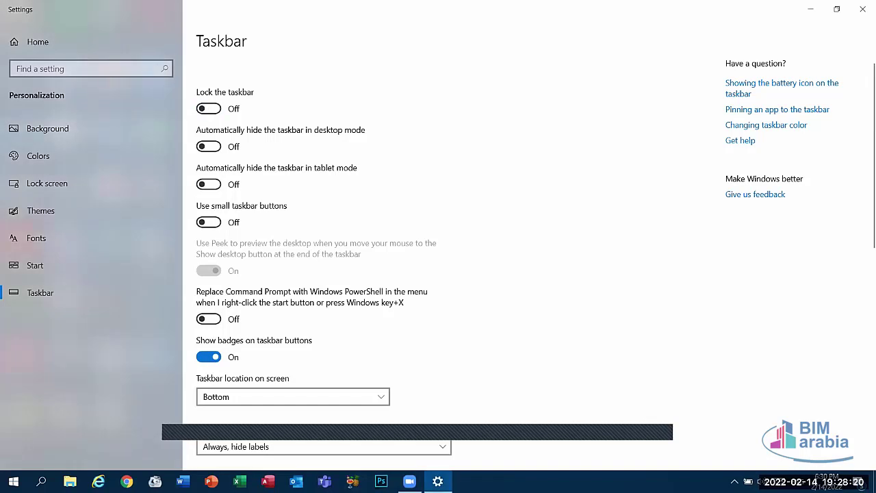
pyautogui.moveTo(616, 482); pyautogui.dragTo(864, 313)
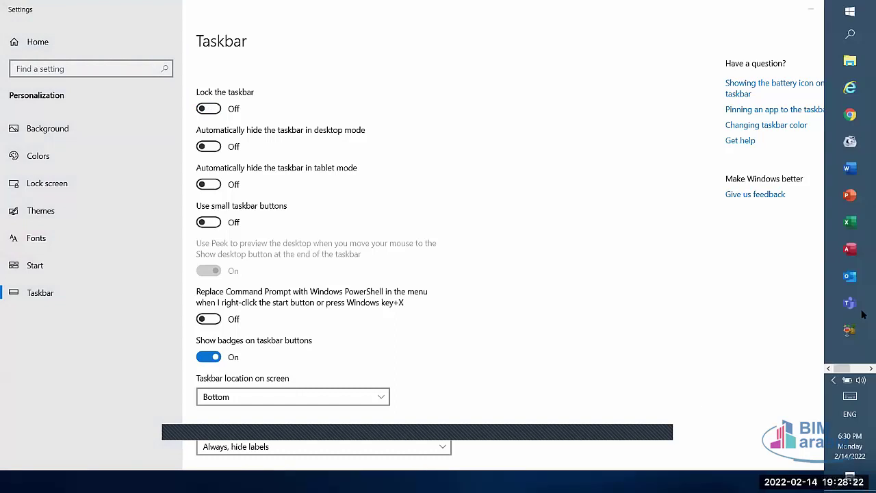
pyautogui.moveTo(838, 342); pyautogui.dragTo(807, 482)
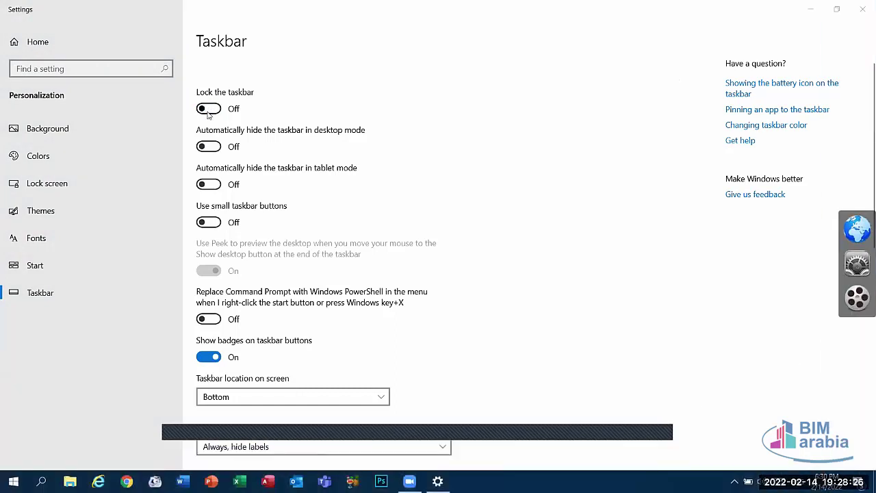
pyautogui.click(208, 113)
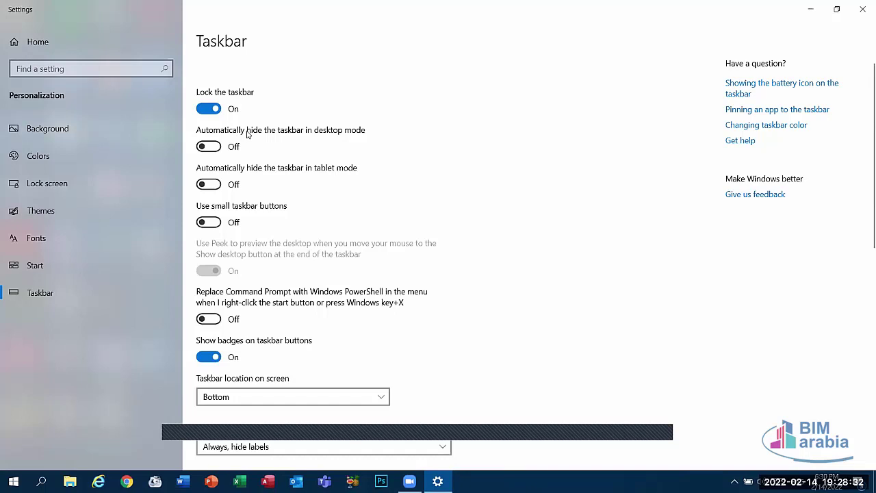
# Turn on automatic hiding of the taskbar in desktop mode, reveal the hidden taskbar, and turn the option off again
pyautogui.click(209, 146)
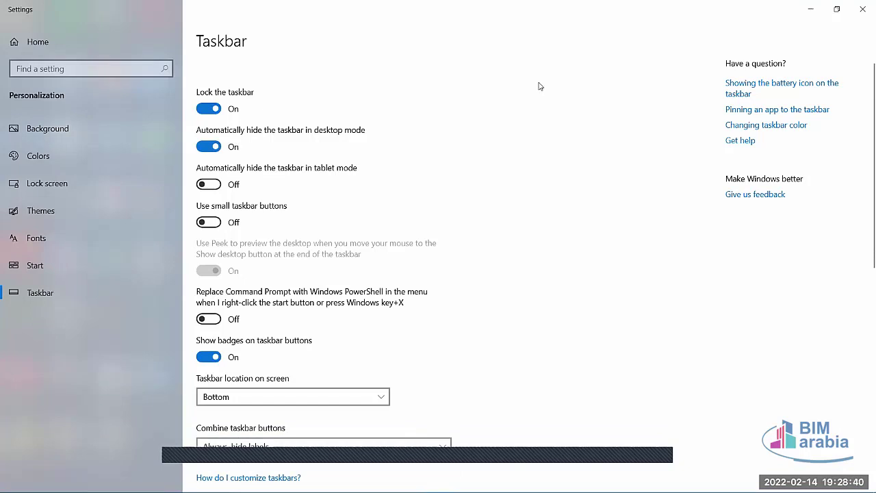
pyautogui.moveTo(815, 490)
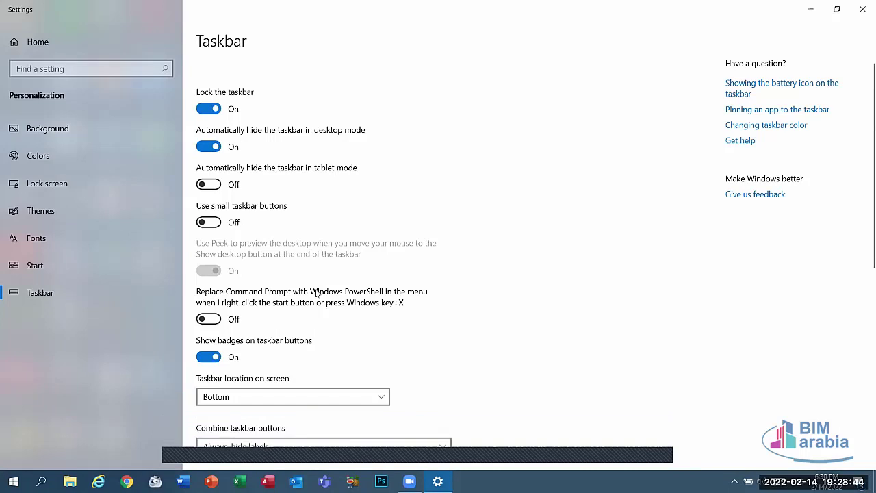
pyautogui.click(215, 147)
# Toggle automatic taskbar hiding in tablet mode on and off, and do the same with Use small taskbar buttons
pyautogui.click(210, 186)
pyautogui.click(210, 186)
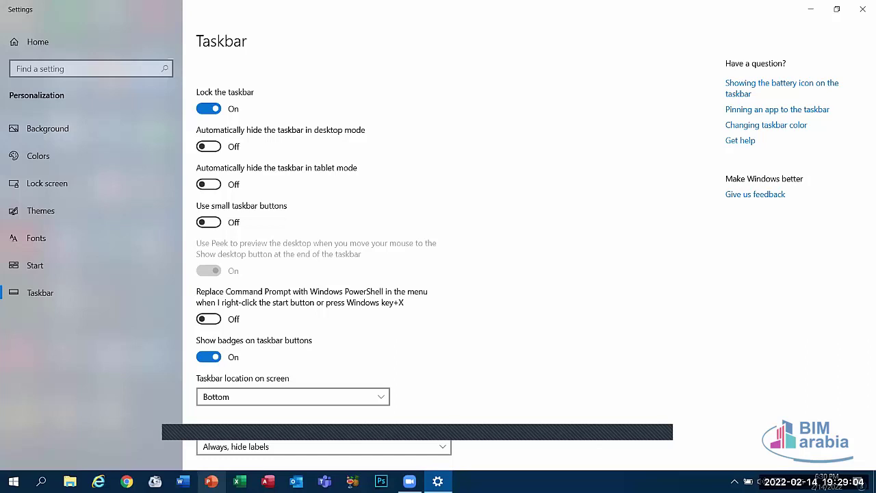
pyautogui.click(210, 223)
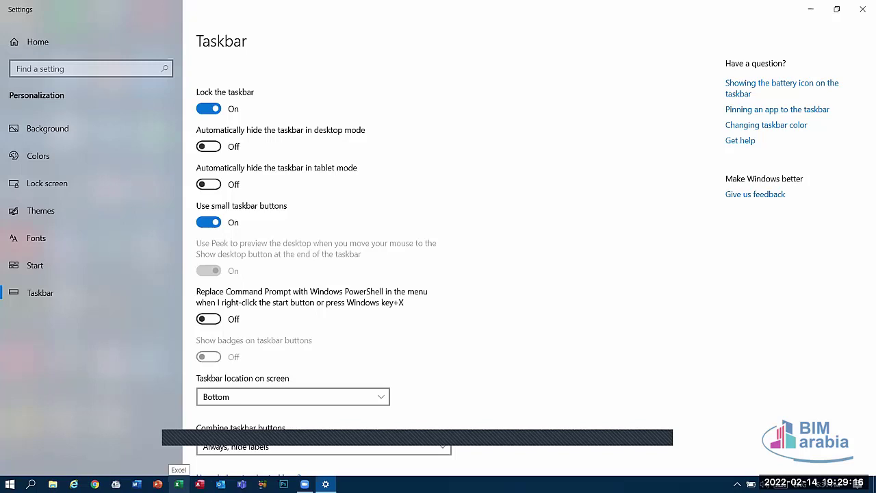
pyautogui.click(214, 222)
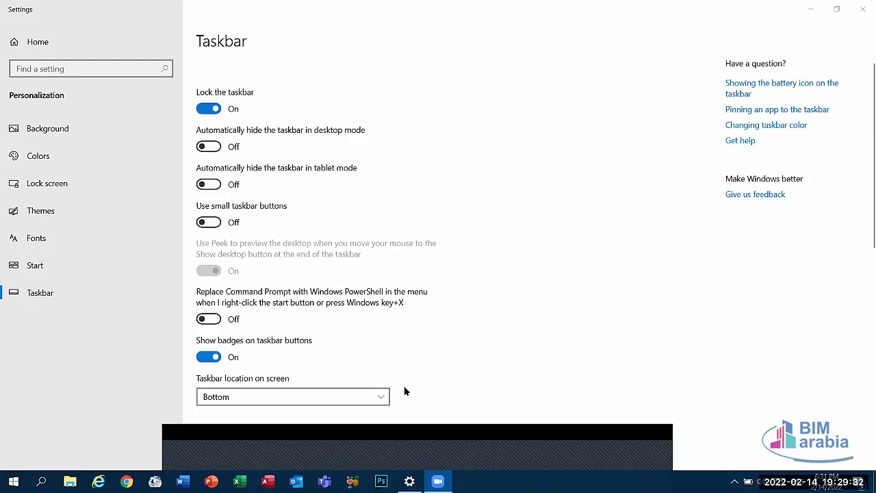
# Set the taskbar location on screen to Left, Top and Right in turn, and return it to Bottom
pyautogui.click(291, 398)
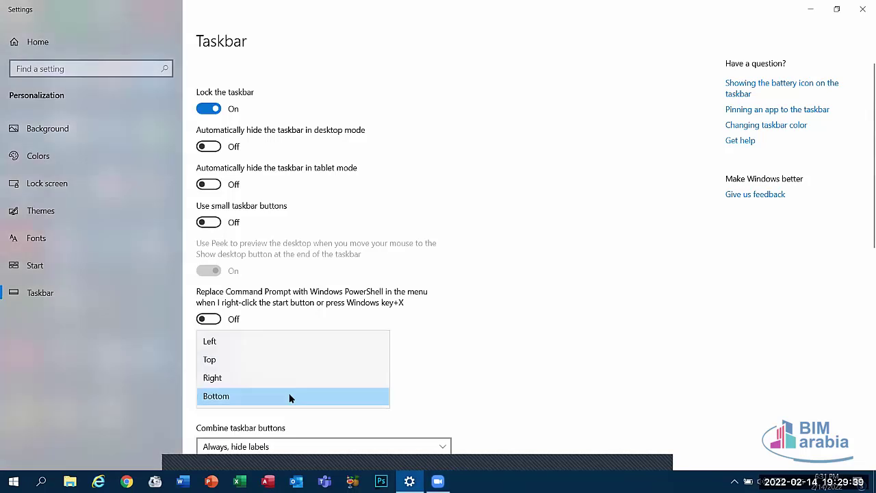
pyautogui.click(260, 342)
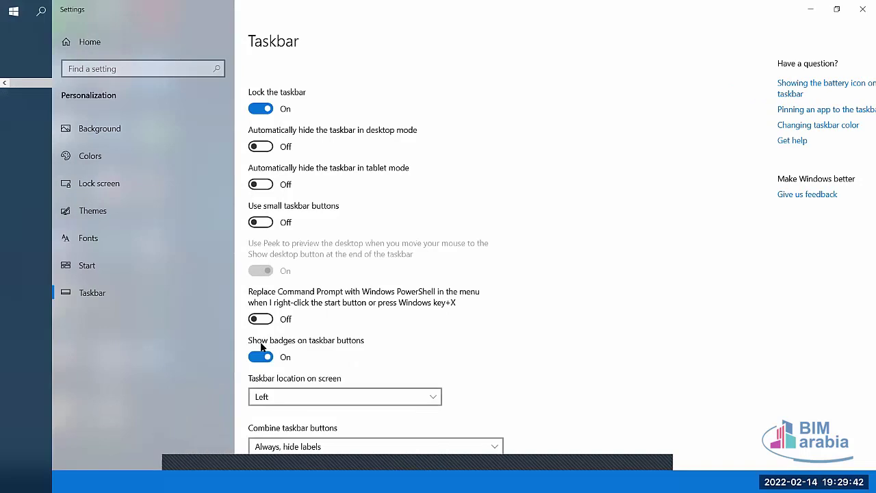
pyautogui.click(272, 394)
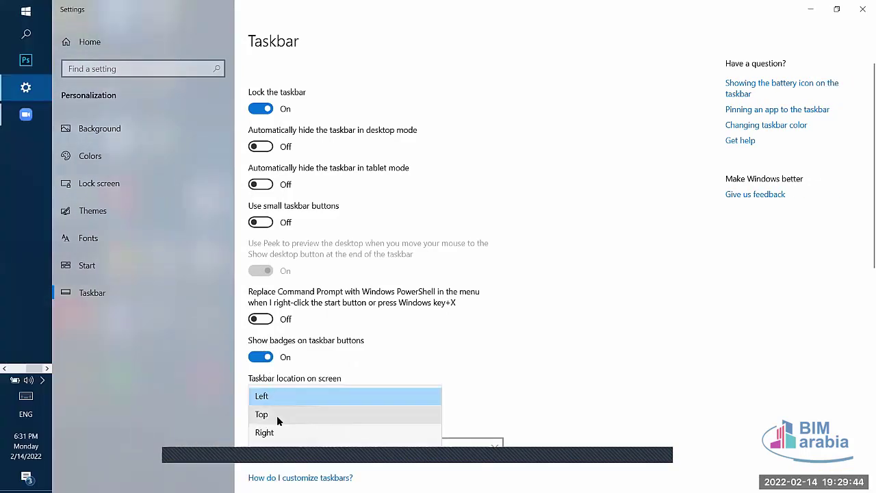
pyautogui.click(277, 416)
pyautogui.click(275, 419)
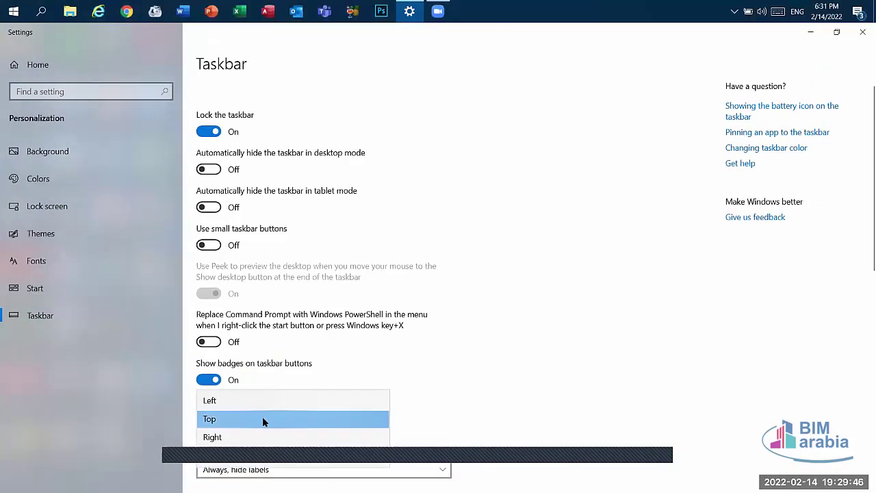
pyautogui.click(255, 436)
pyautogui.click(277, 396)
pyautogui.click(254, 415)
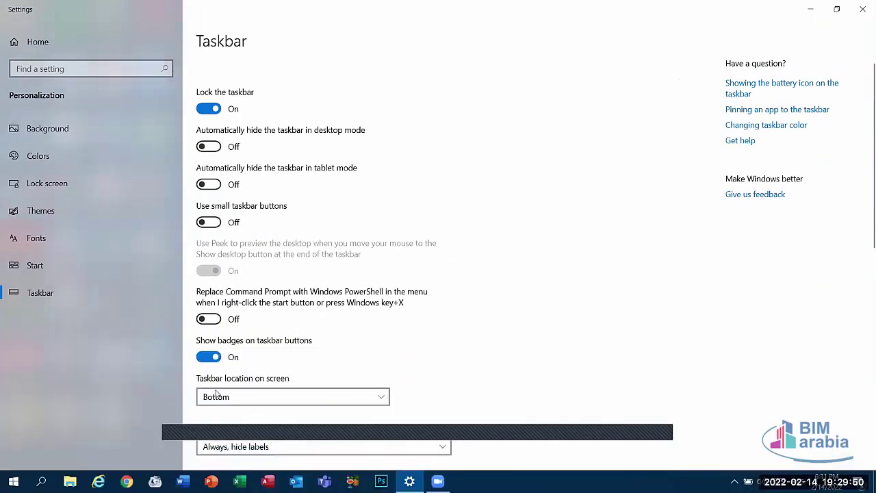
# Set Combine taskbar buttons to When taskbar is full, and launch Word and minimize it to check its taskbar button
pyautogui.scroll(-5, 862, 181)
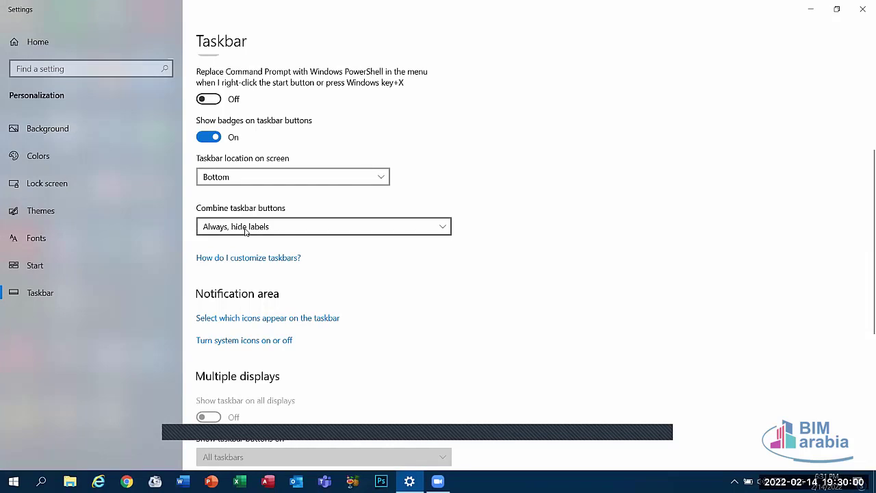
pyautogui.click(245, 231)
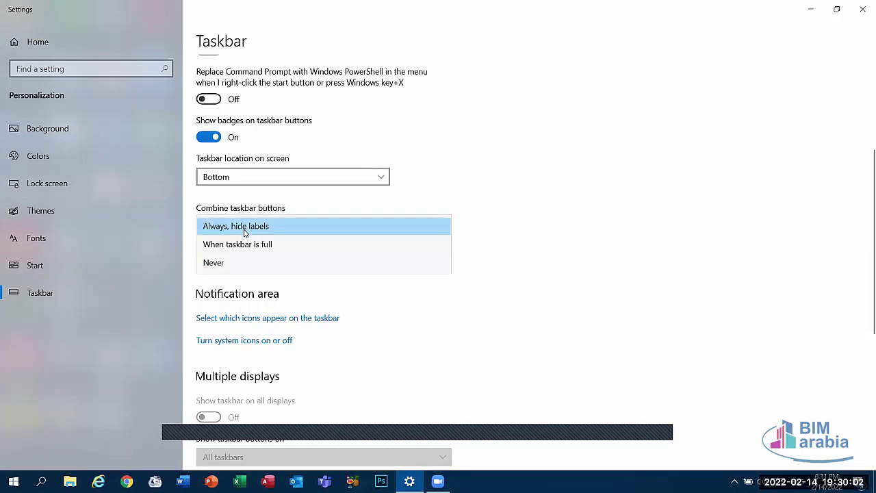
pyautogui.click(235, 247)
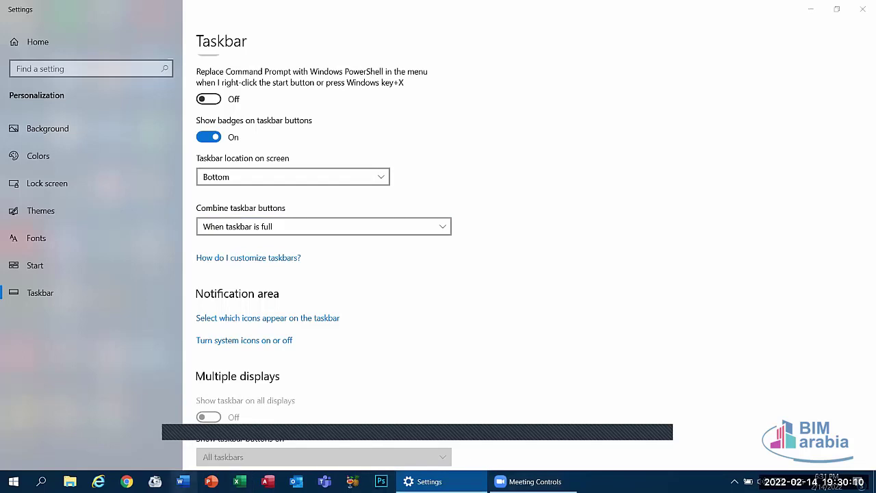
pyautogui.click(180, 481)
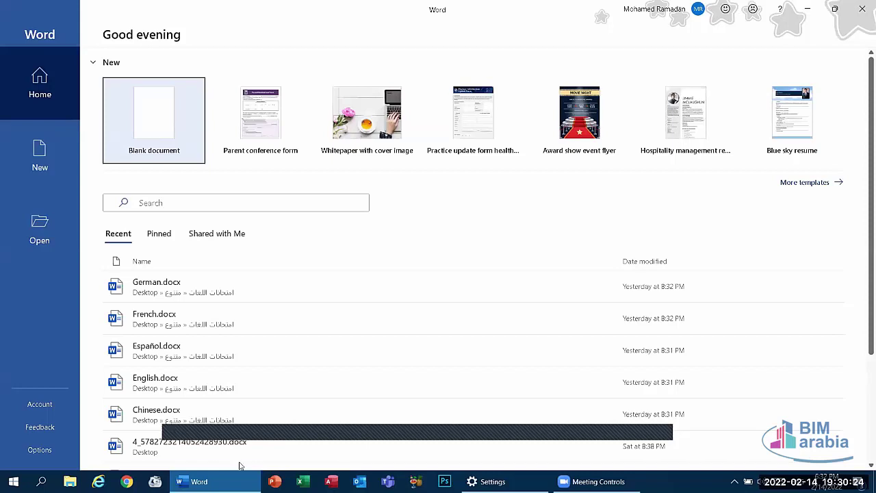
pyautogui.click(811, 8)
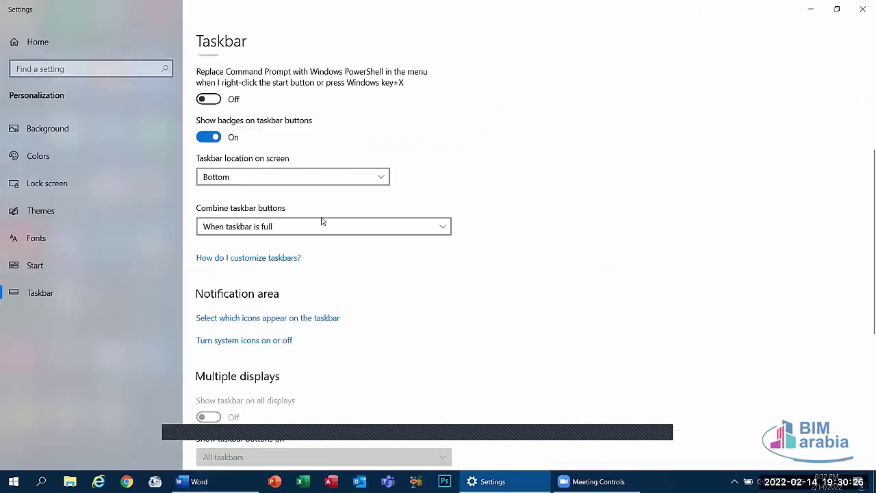
# Cycle Combine taskbar buttons through Always, hide labels, Never and When taskbar is full, ending on Always, hide labels
pyautogui.click(253, 226)
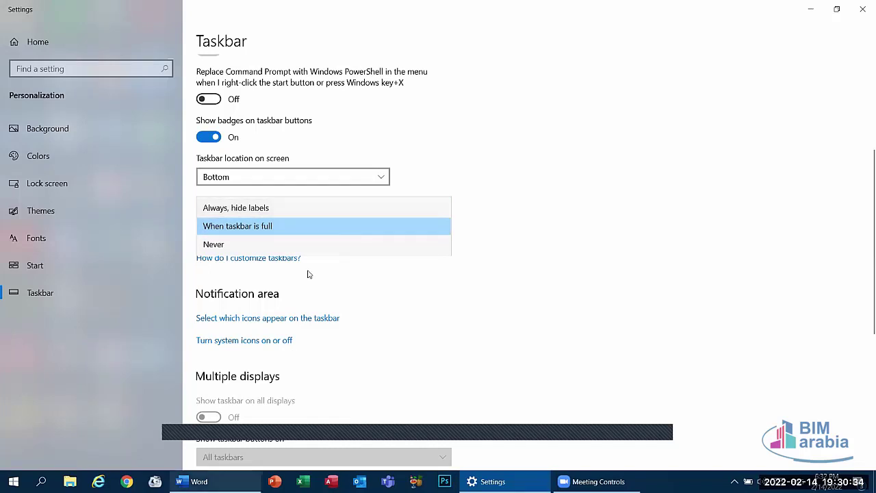
pyautogui.click(295, 213)
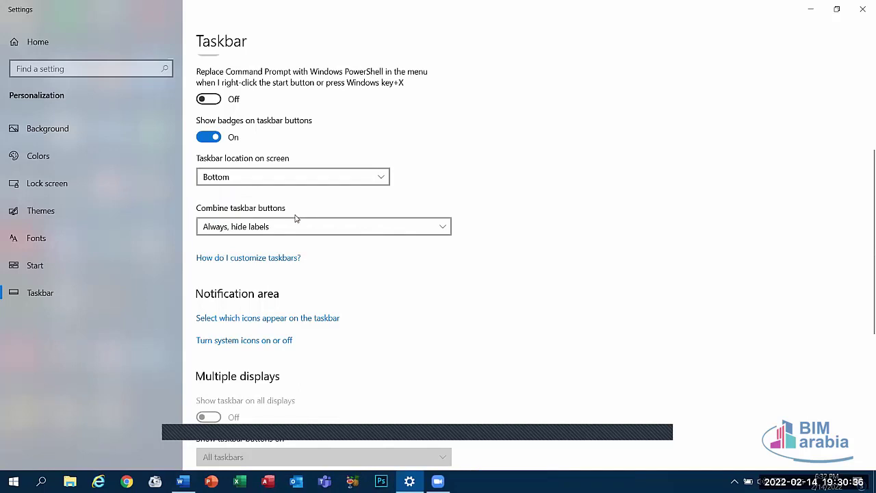
pyautogui.click(286, 226)
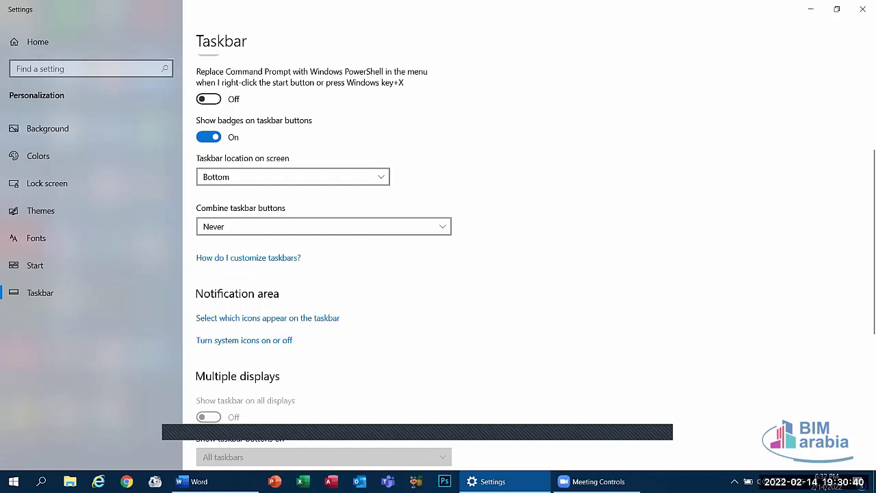
pyautogui.click(247, 225)
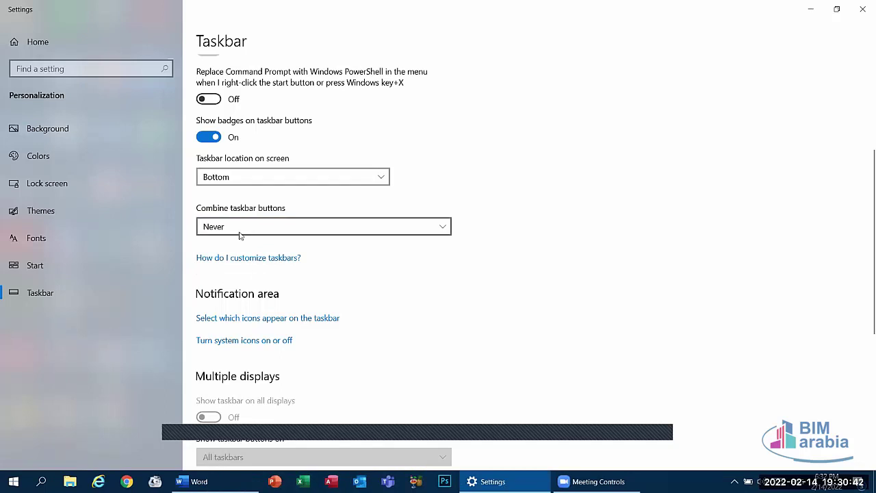
pyautogui.click(239, 205)
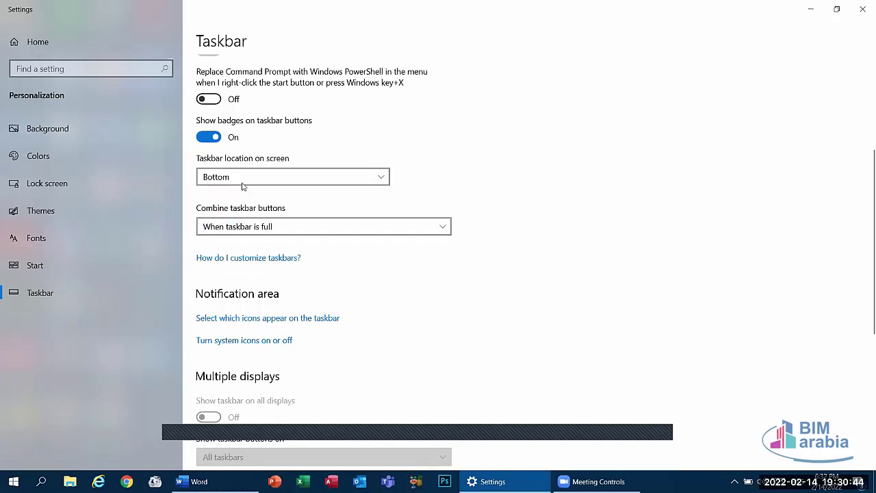
pyautogui.click(235, 224)
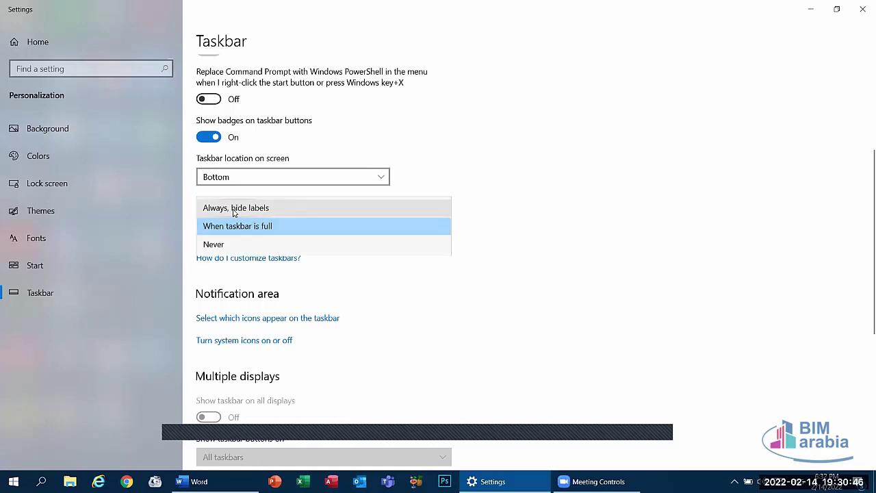
pyautogui.click(235, 208)
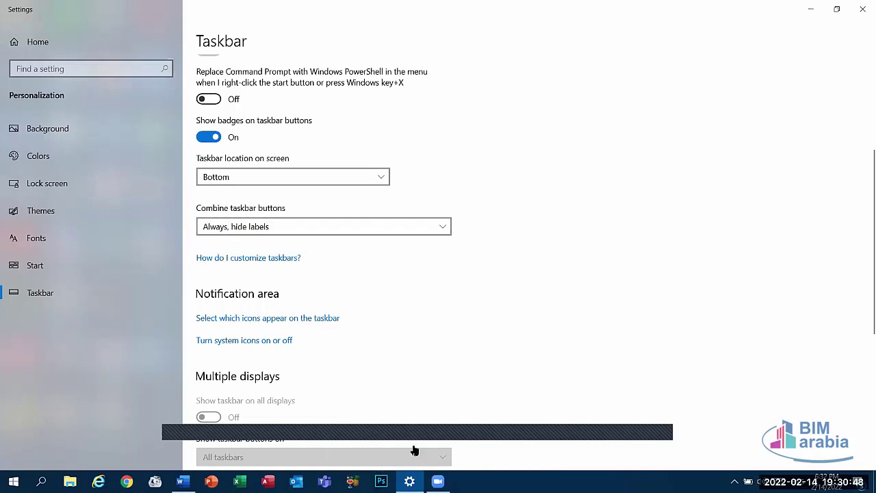
# Switch Combine taskbar buttons to When taskbar is full and finally to Never
pyautogui.click(268, 224)
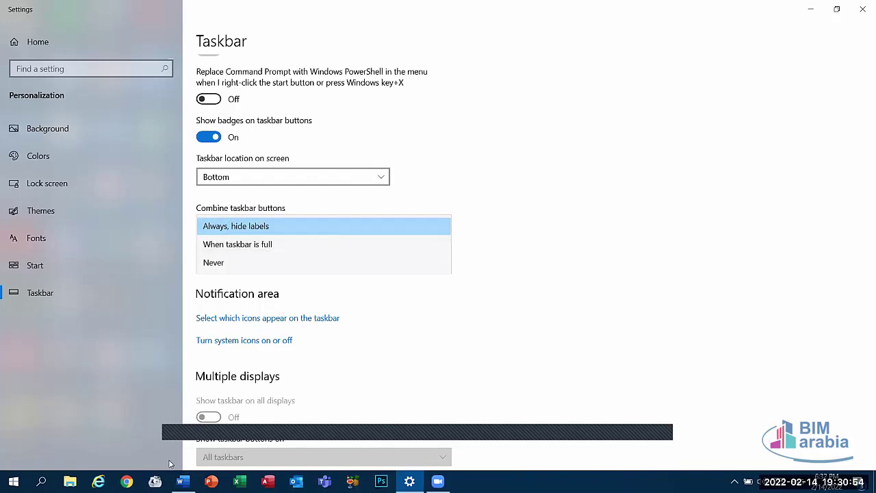
pyautogui.click(277, 244)
pyautogui.click(265, 231)
pyautogui.click(259, 244)
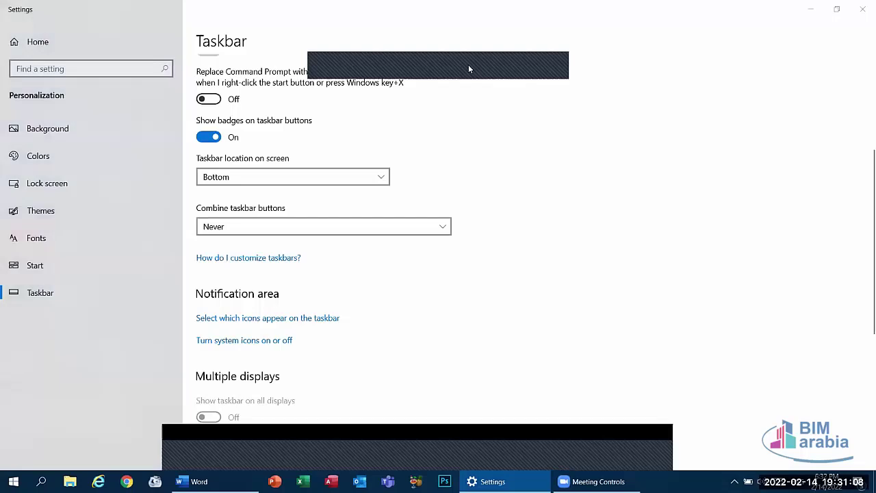
# Reopen the taskbar personalization settings, set Combine taskbar buttons to Always, hide labels, and close Settings and Word
pyautogui.click(862, 5)
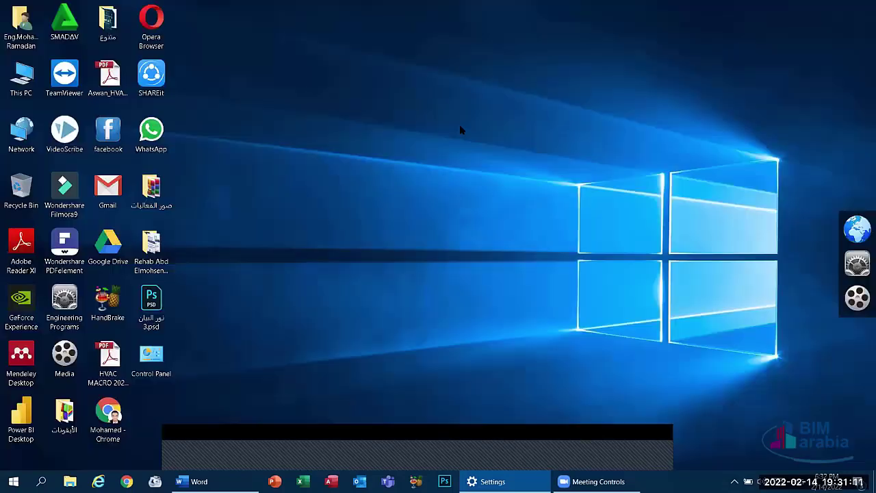
pyautogui.rightClick(459, 126)
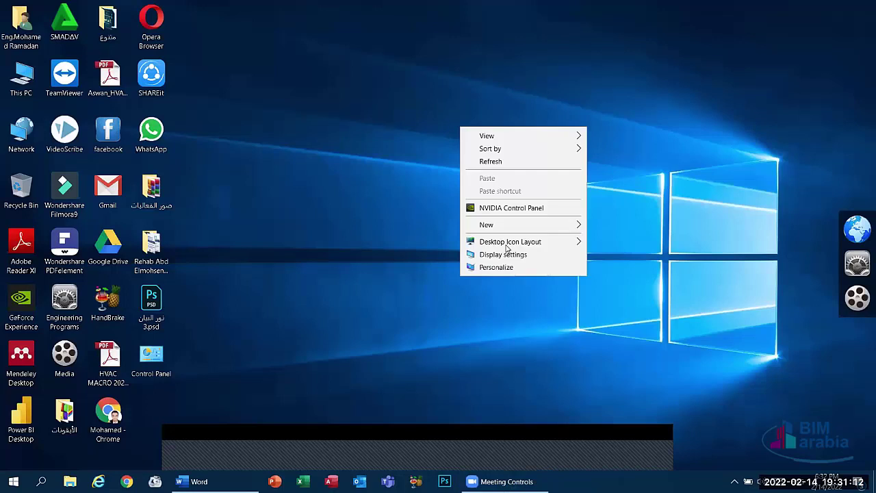
pyautogui.click(280, 304)
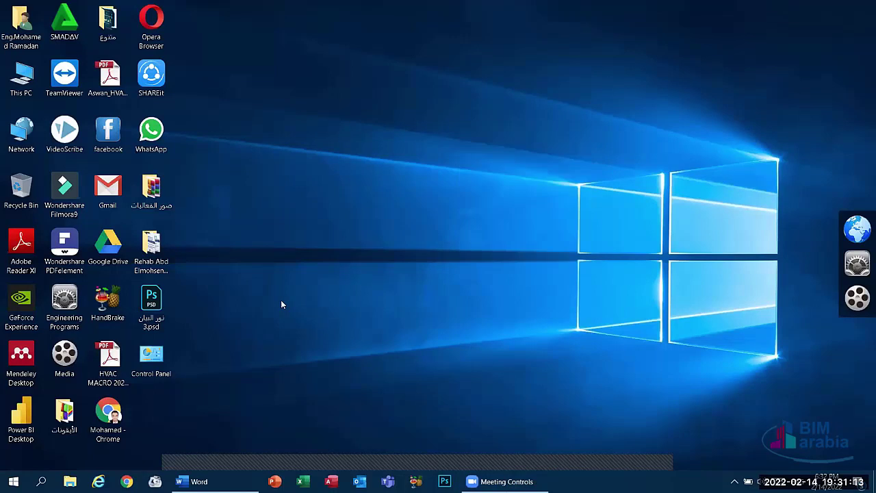
pyautogui.rightClick(446, 115)
pyautogui.click(484, 255)
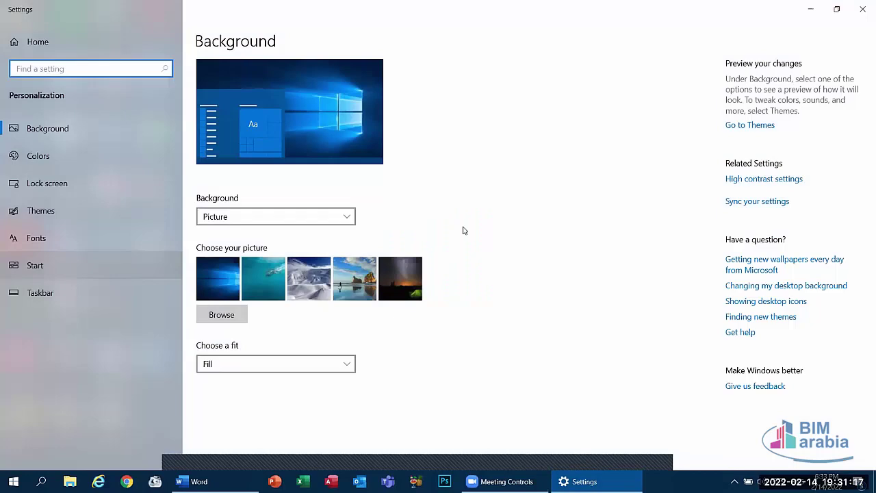
pyautogui.click(41, 293)
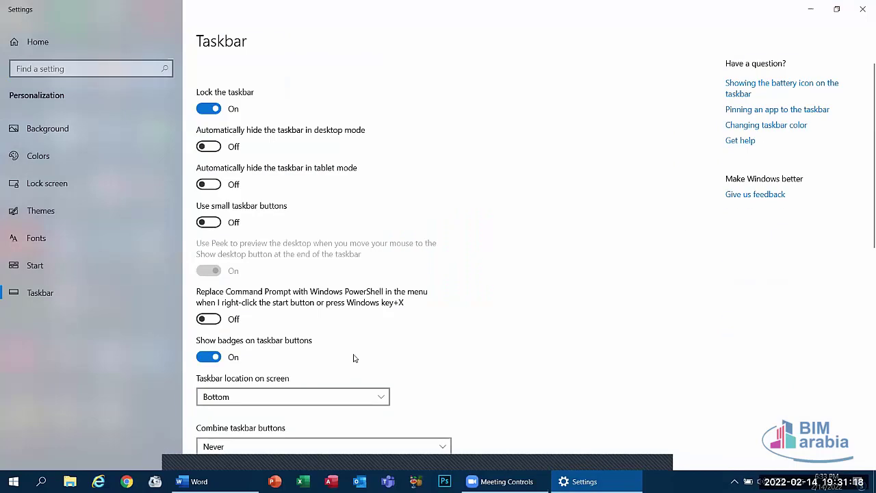
pyautogui.click(294, 445)
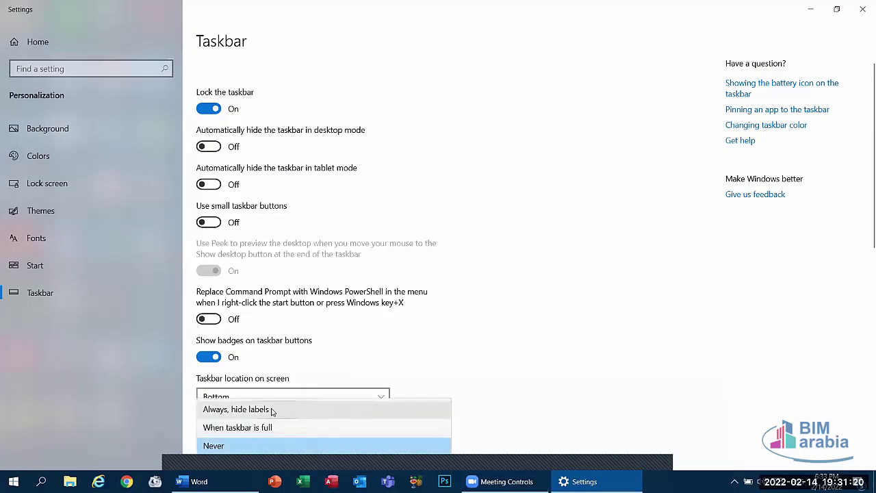
pyautogui.click(273, 410)
pyautogui.click(863, 5)
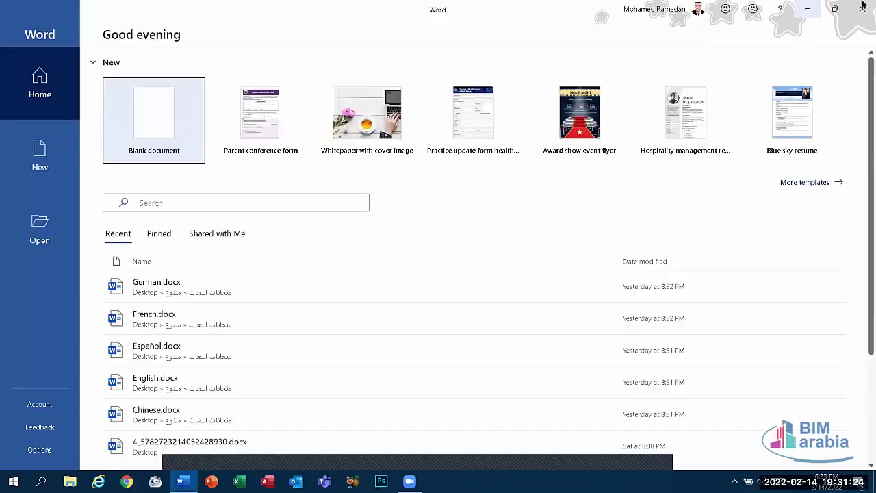
pyautogui.click(862, 5)
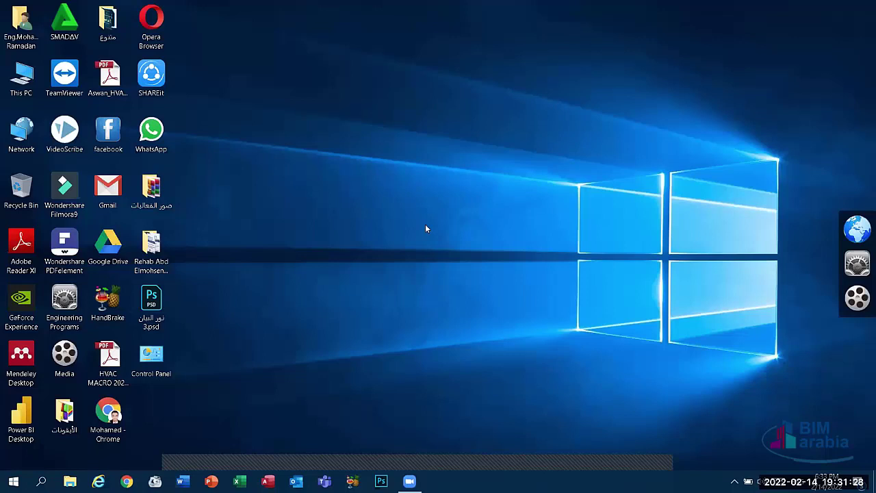
# Sort the desktop icons by name and refresh the desktop
pyautogui.rightClick(425, 229)
pyautogui.moveTo(485, 247)
pyautogui.click(559, 248)
pyautogui.rightClick(351, 170)
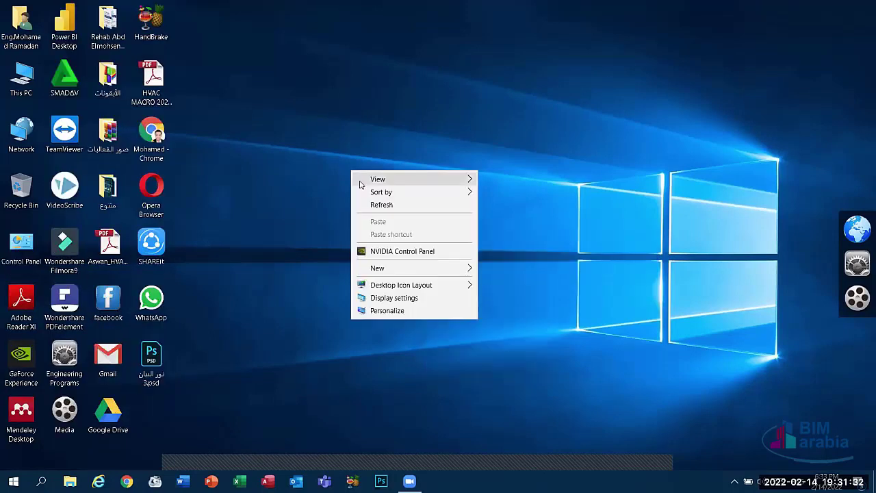
pyautogui.click(369, 205)
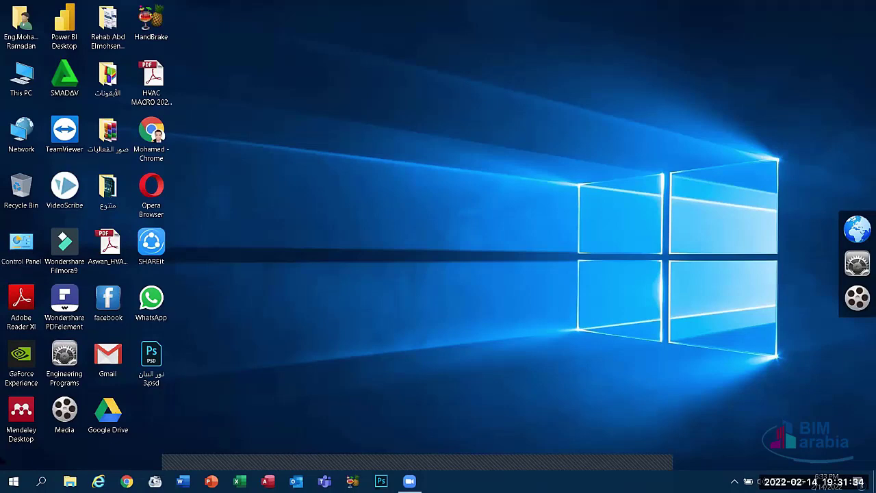
pyautogui.click(13, 481)
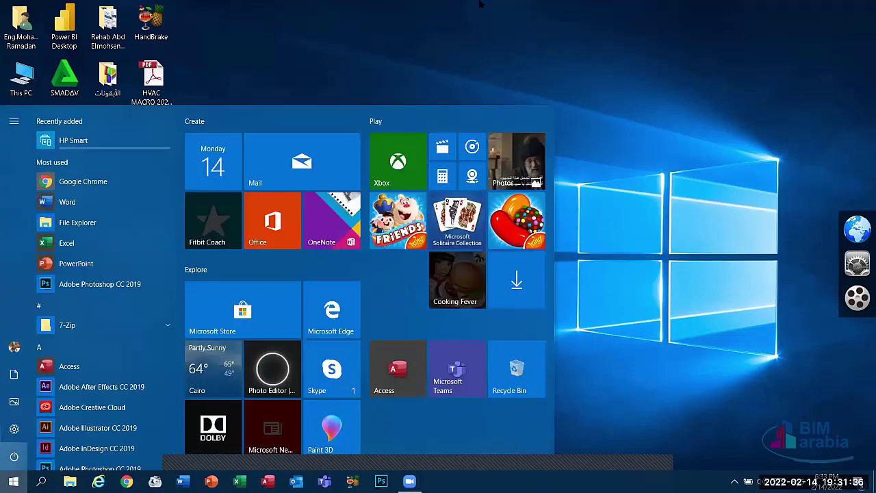
pyautogui.click(492, 4)
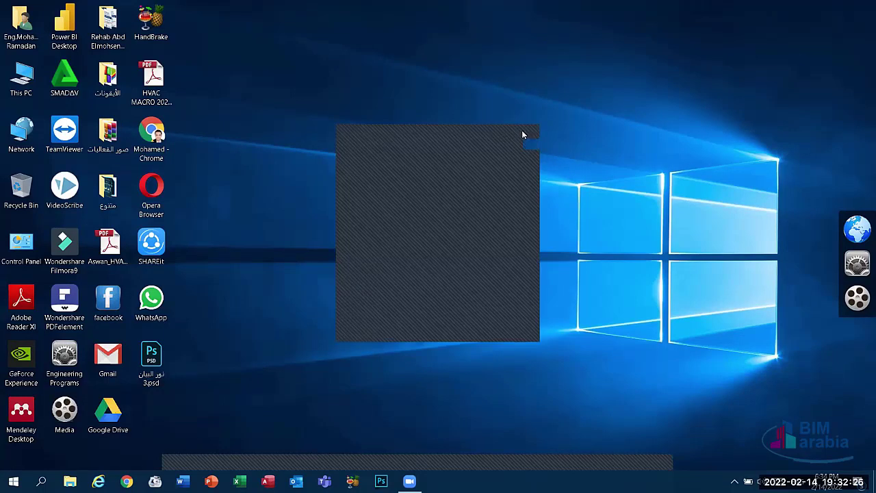
pyautogui.click(443, 340)
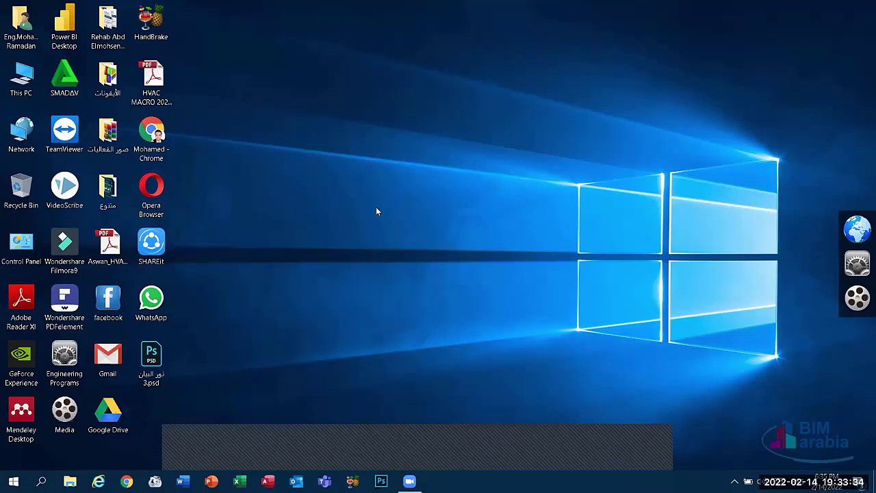
# Open Control Panel in category view, and open the Windows Settings home page for comparison before closing it
pyautogui.doubleClick(28, 248)
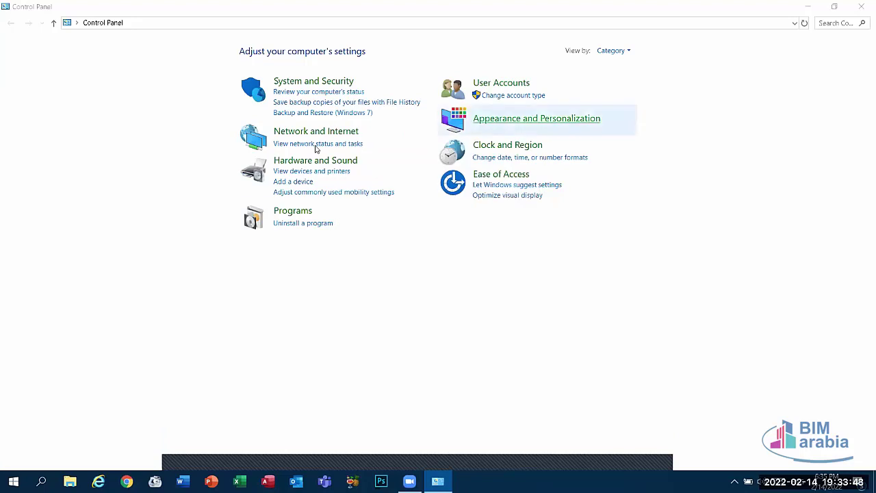
pyautogui.click(13, 481)
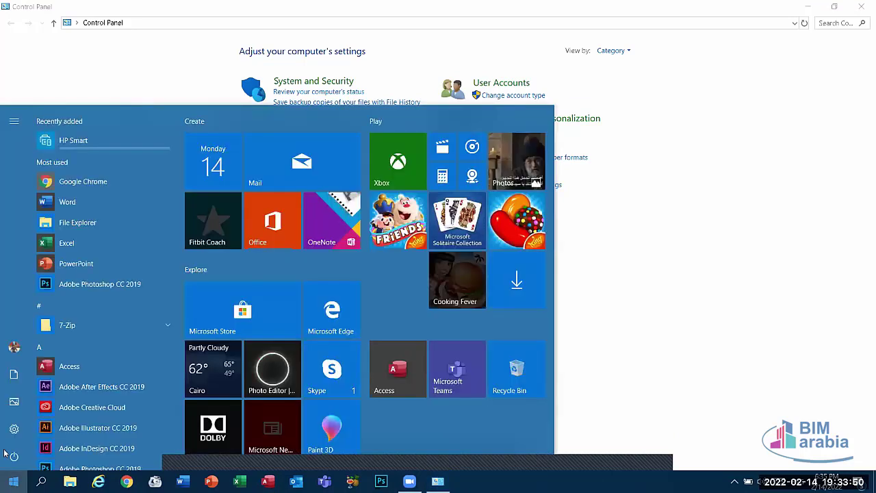
pyautogui.click(11, 437)
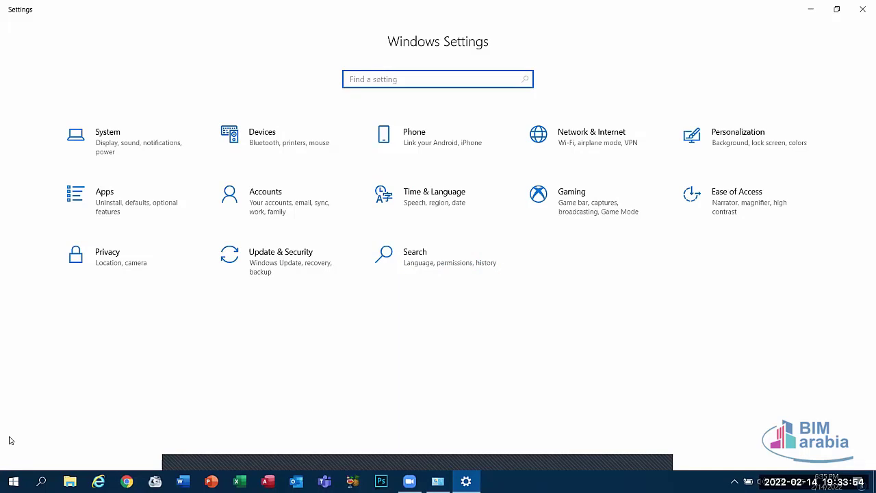
pyautogui.click(863, 9)
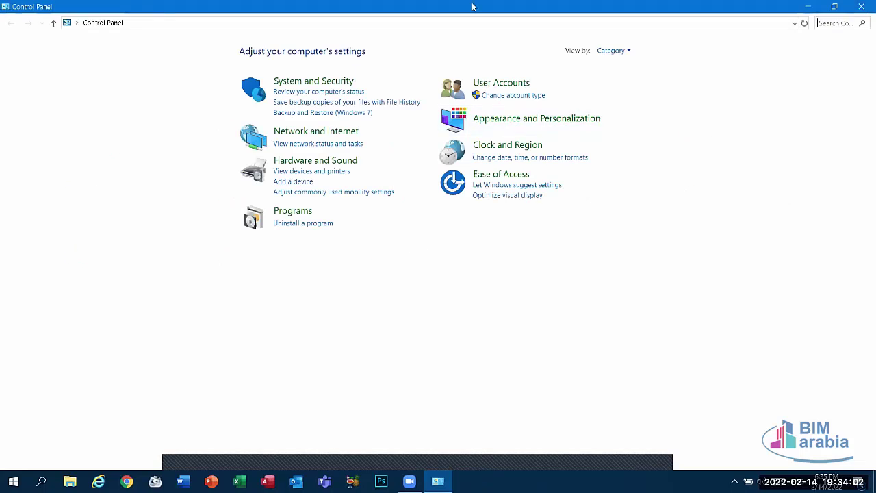
pyautogui.click(480, 63)
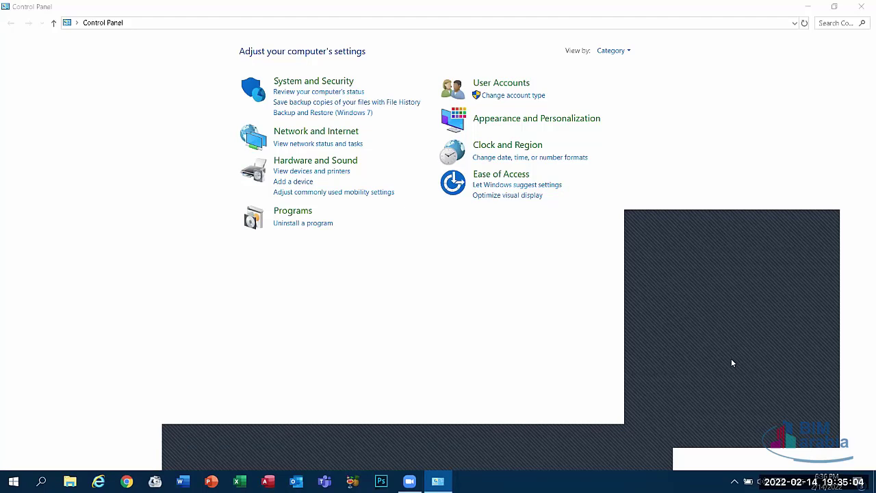
# View the Optimize visual display options under Ease of Access, cancel them and close the Control Panel window
pyautogui.click(496, 196)
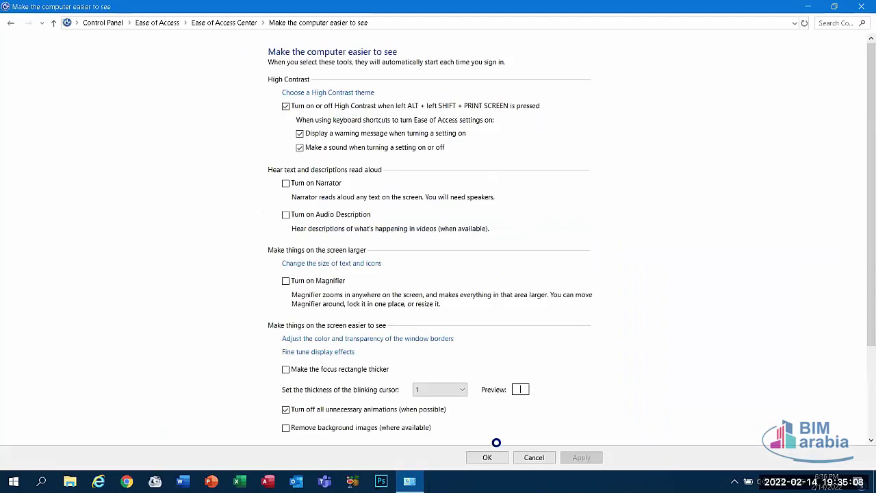
pyautogui.click(532, 457)
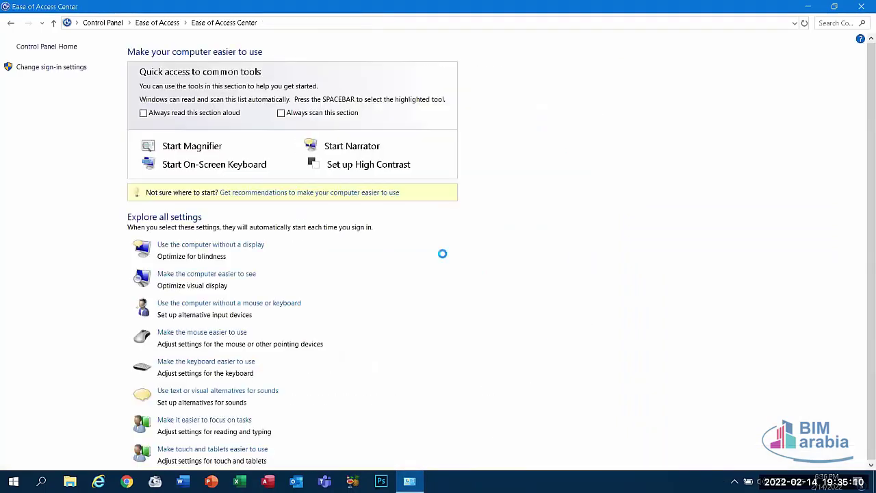
pyautogui.hotkey('alt', 'F4')
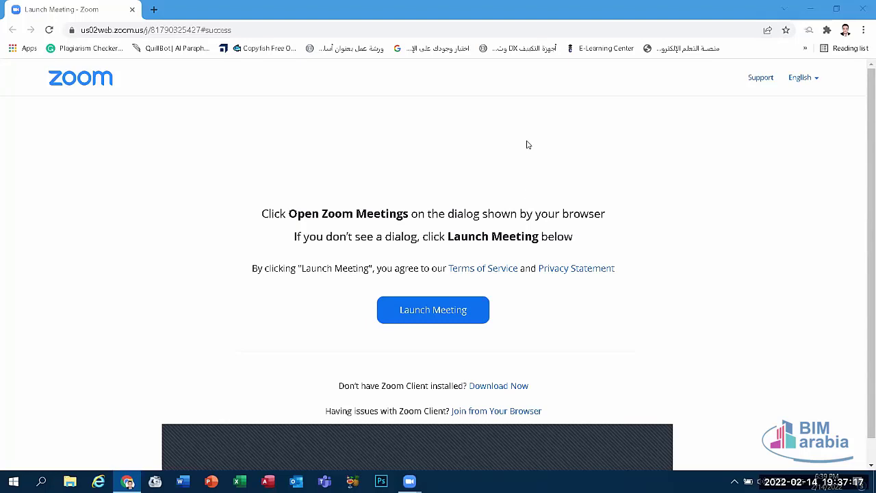
# Close the Zoom Launch Meeting browser tab and minimize the Zoom Cloud Meetings window to return to the desktop
pyautogui.click(132, 9)
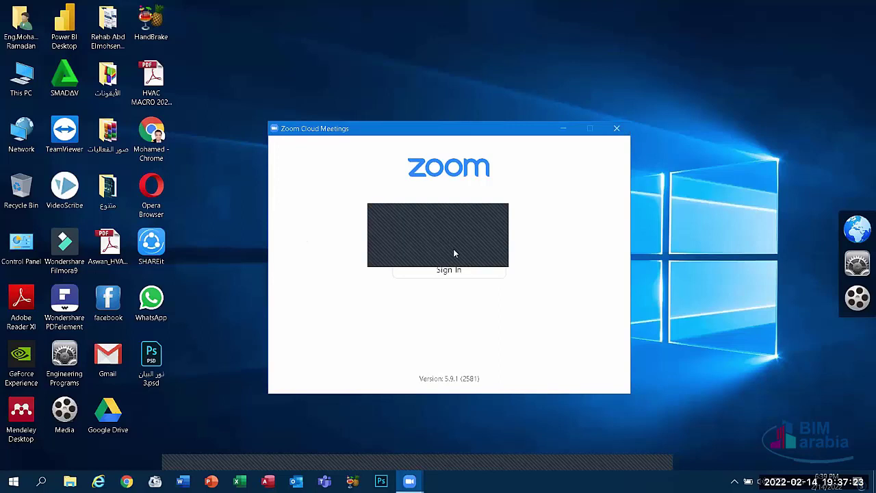
pyautogui.click(562, 129)
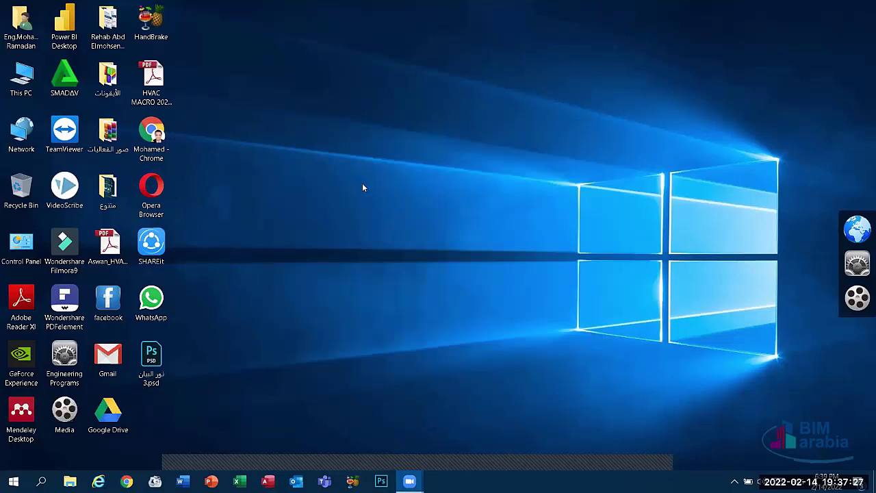
pyautogui.doubleClick(15, 254)
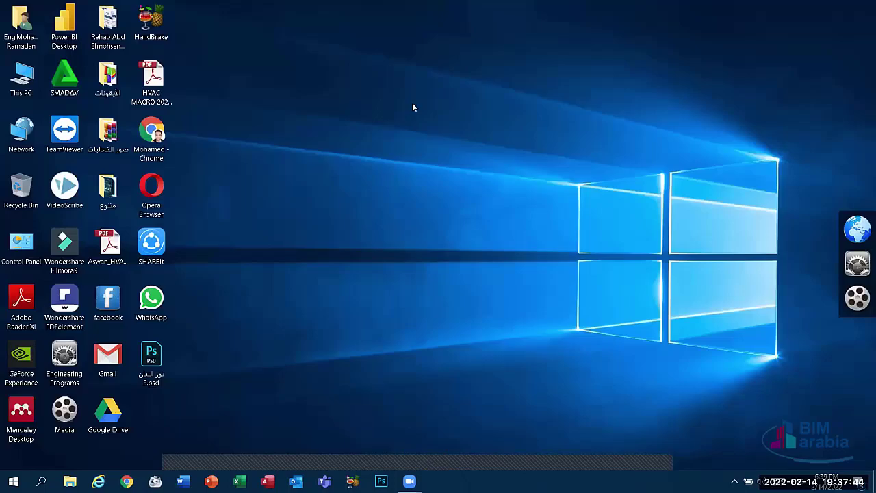
# Refresh the desktop and open Control Panel from its desktop icon
pyautogui.rightClick(413, 107)
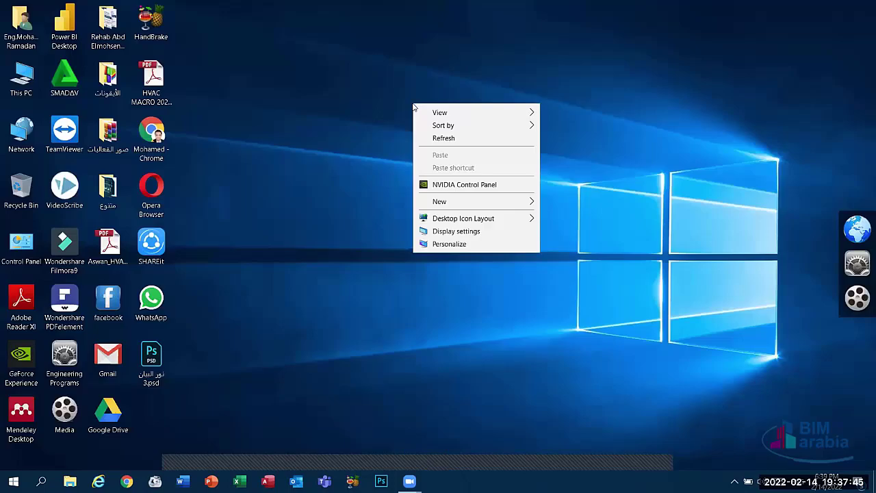
pyautogui.moveTo(471, 115)
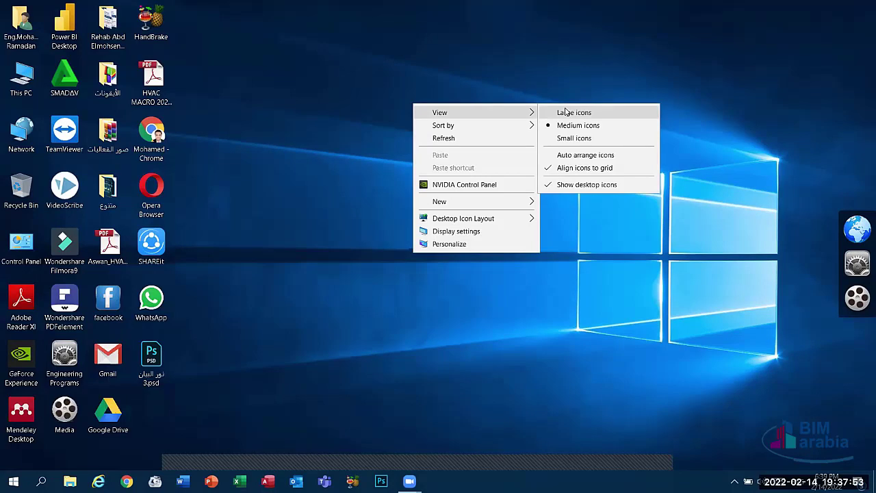
pyautogui.click(466, 138)
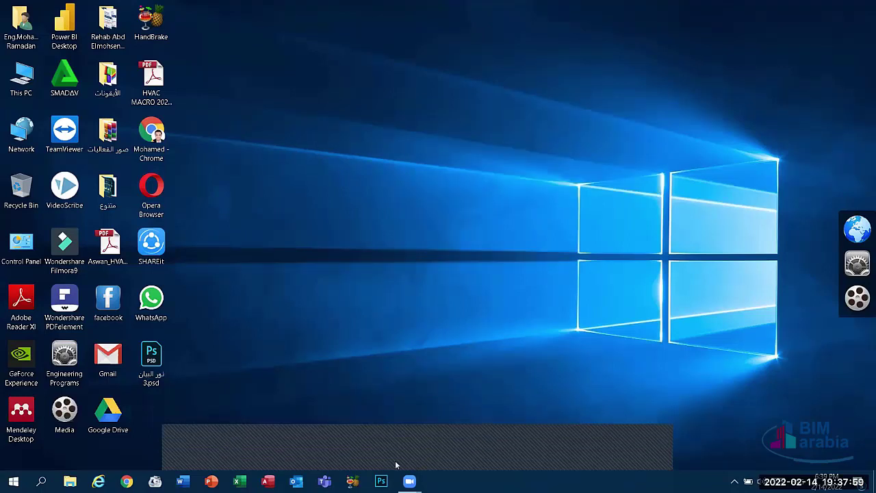
pyautogui.doubleClick(36, 245)
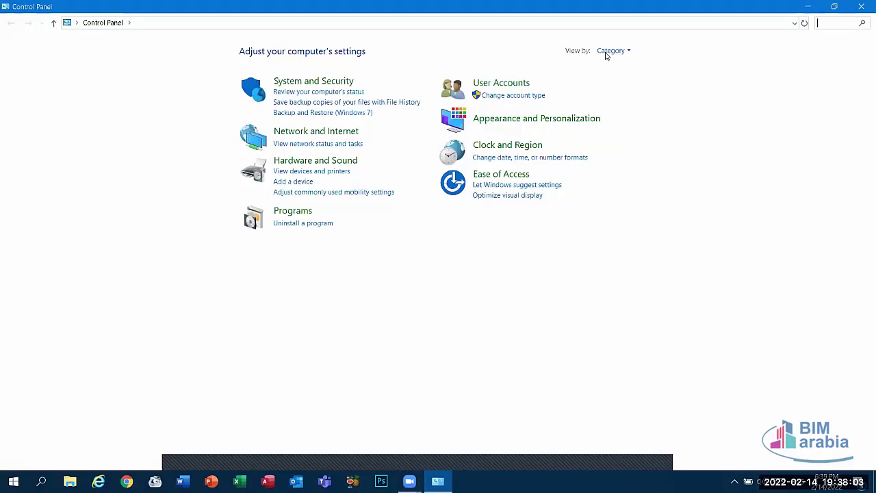
# Show the Control Panel items as large icons and as small icons, and return to the Category view
pyautogui.click(607, 52)
pyautogui.click(613, 81)
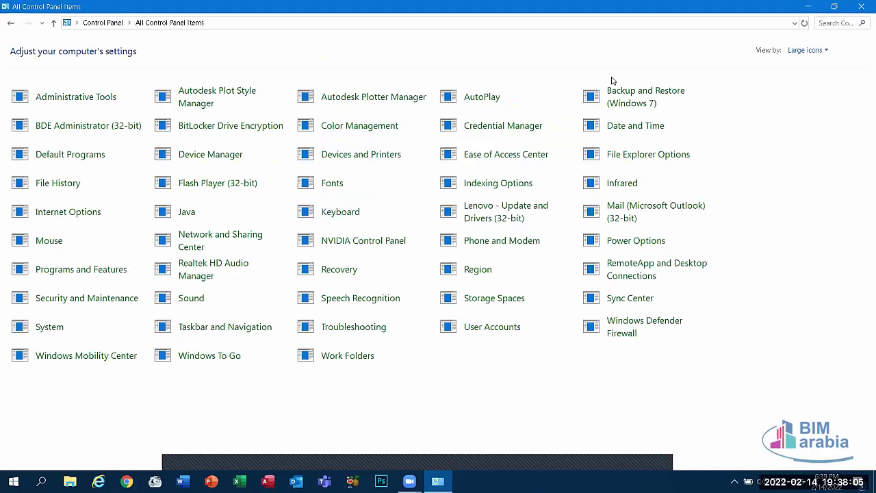
pyautogui.click(807, 51)
pyautogui.click(799, 91)
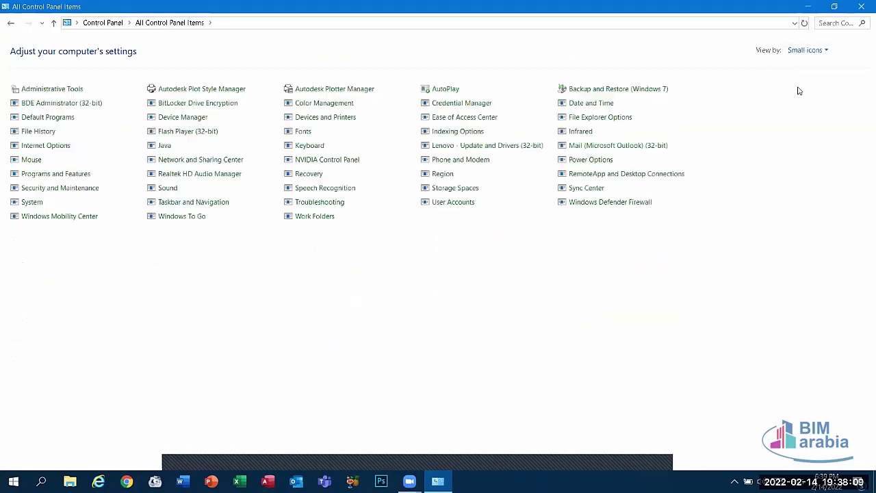
pyautogui.click(804, 52)
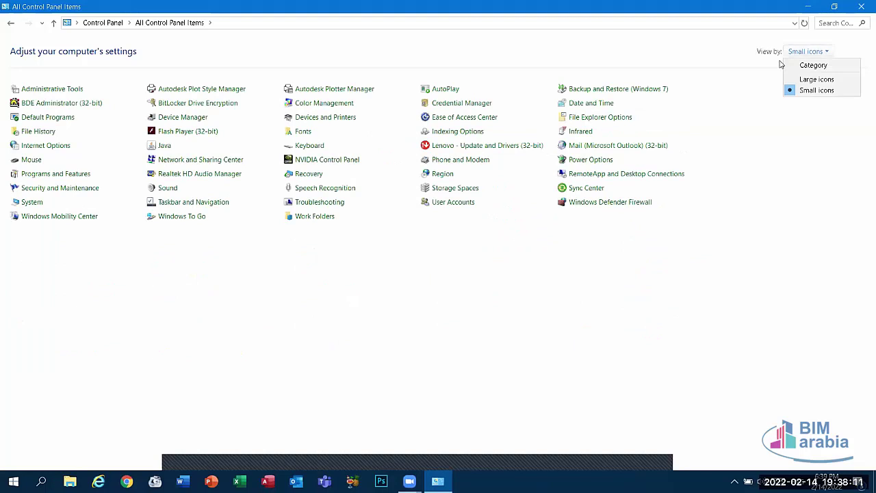
pyautogui.click(794, 64)
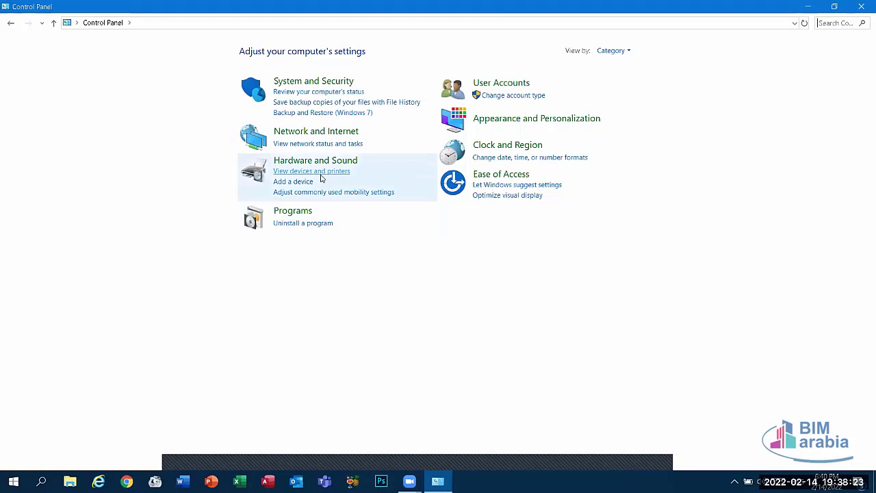
# Examine the Security and Maintenance sections of the Security and Maintenance page under System and Security
pyautogui.click(314, 82)
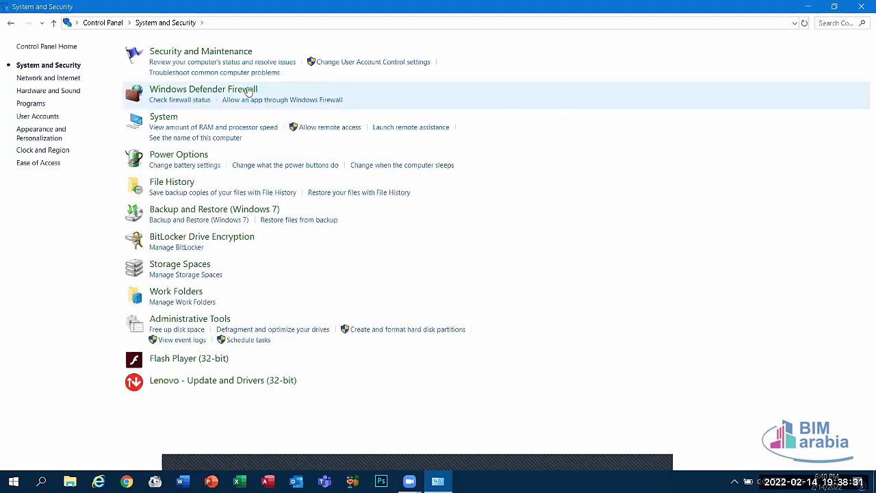
pyautogui.click(195, 55)
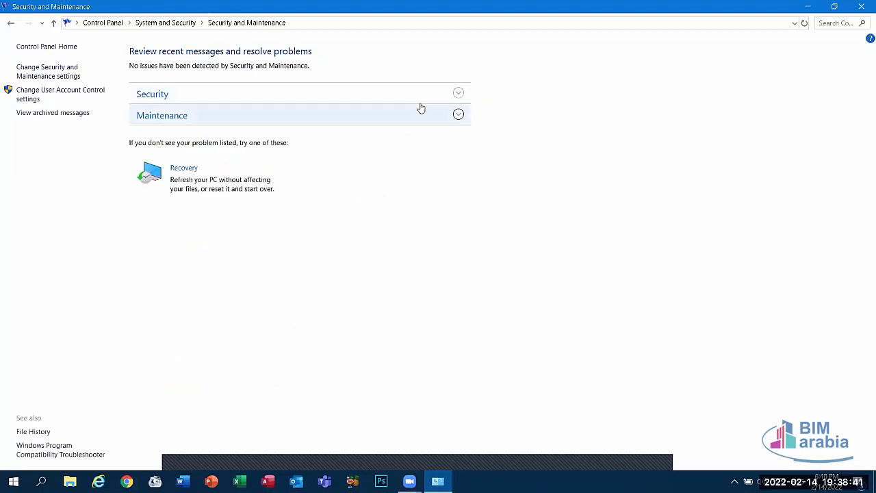
pyautogui.click(457, 94)
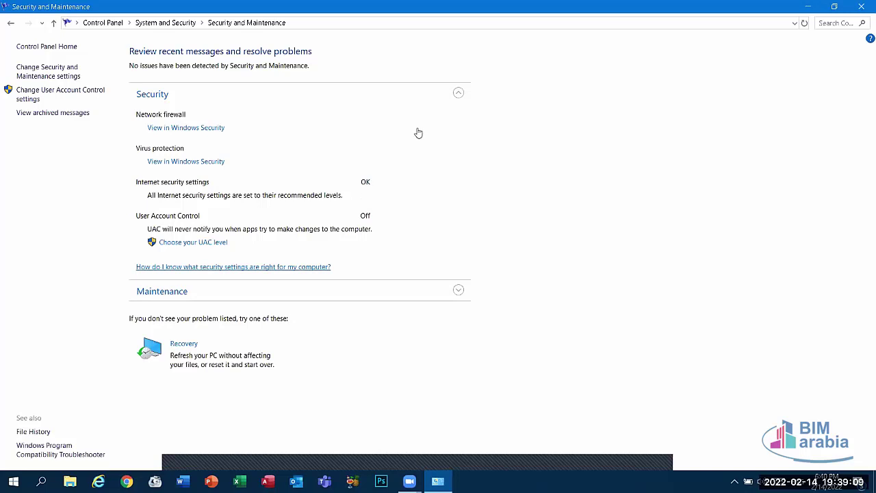
pyautogui.click(458, 95)
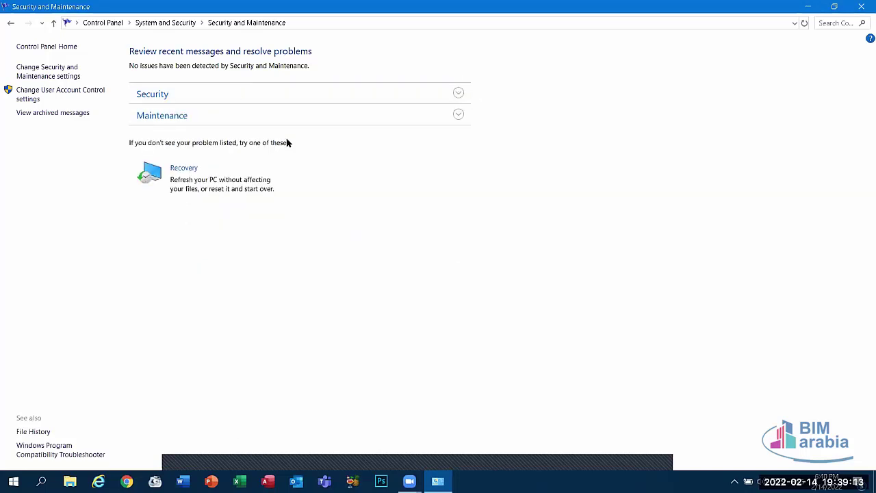
pyautogui.click(459, 116)
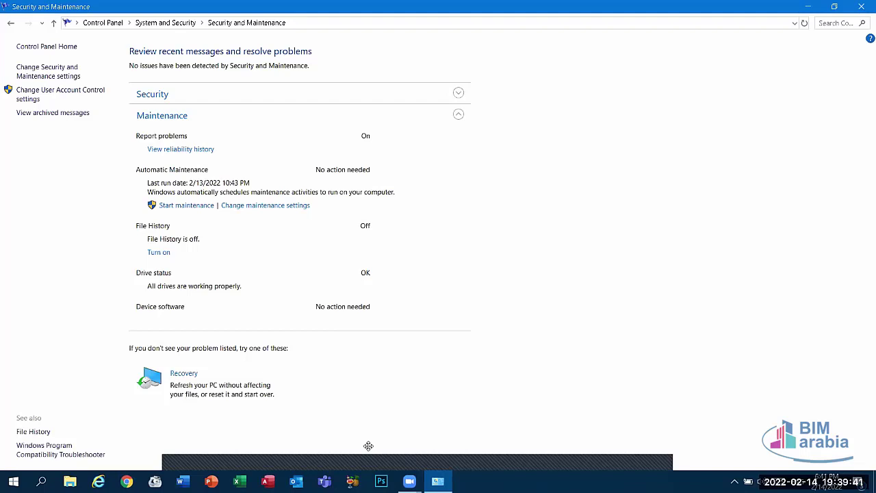
pyautogui.click(192, 456)
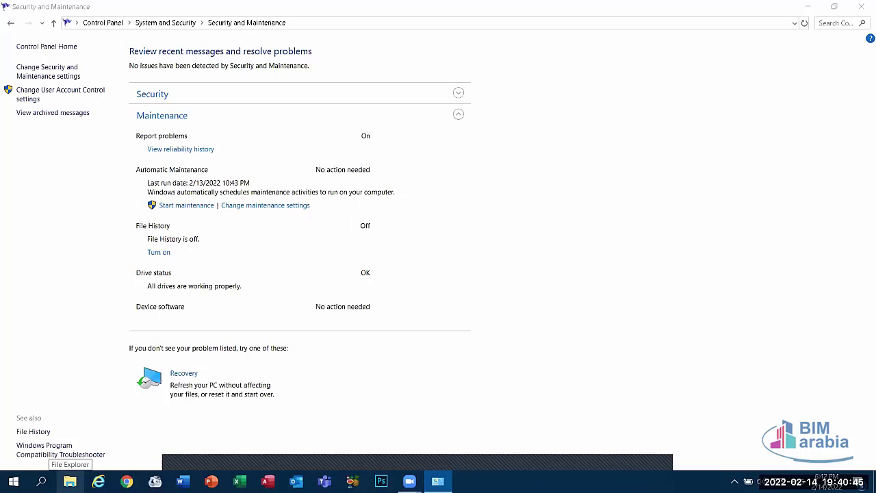
# Show File Explorer's list of pinned and recent folders and dismiss it
pyautogui.click(69, 482)
pyautogui.rightClick(70, 481)
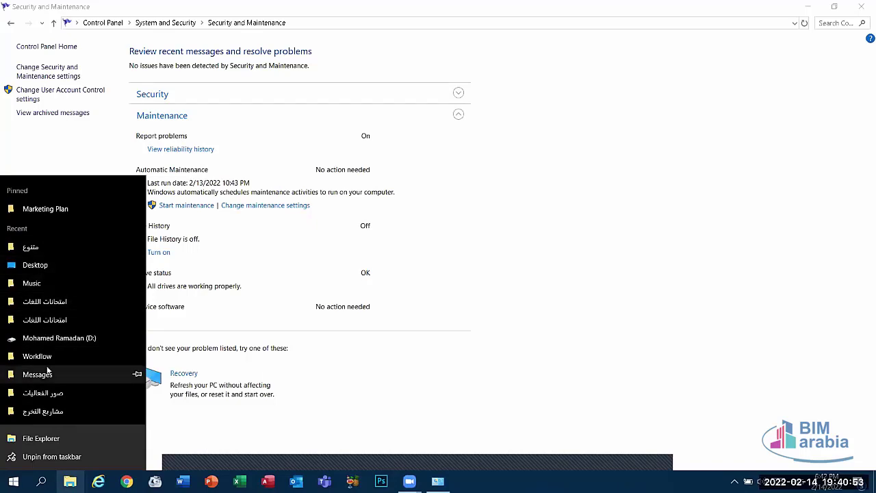
pyautogui.click(339, 382)
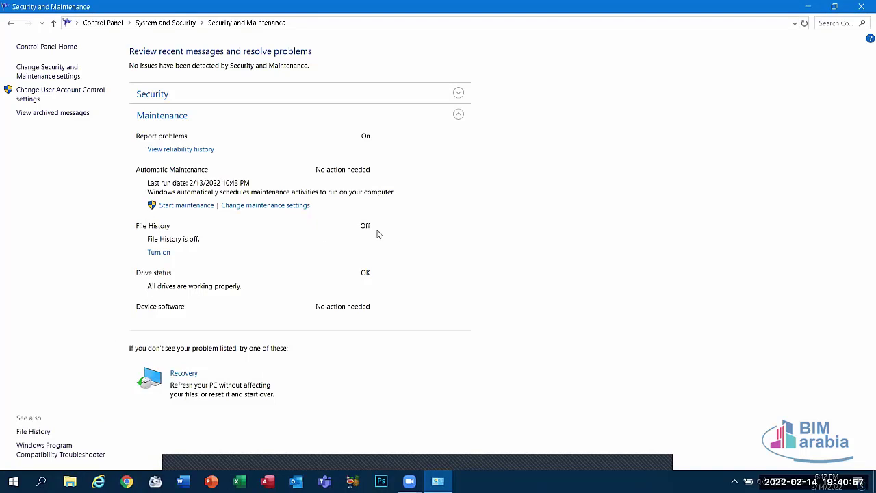
# View the File History page from the Maintenance section, check File Explorer's recent folders again, and close the File History window
pyautogui.click(156, 257)
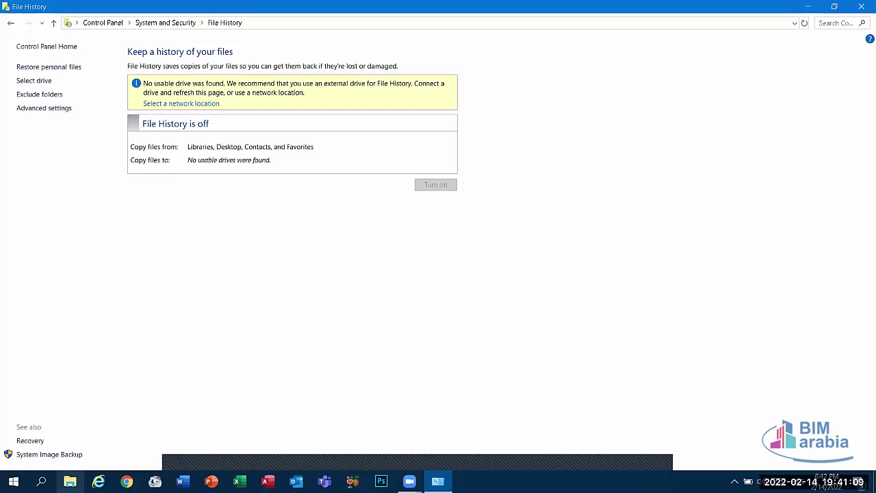
pyautogui.rightClick(70, 481)
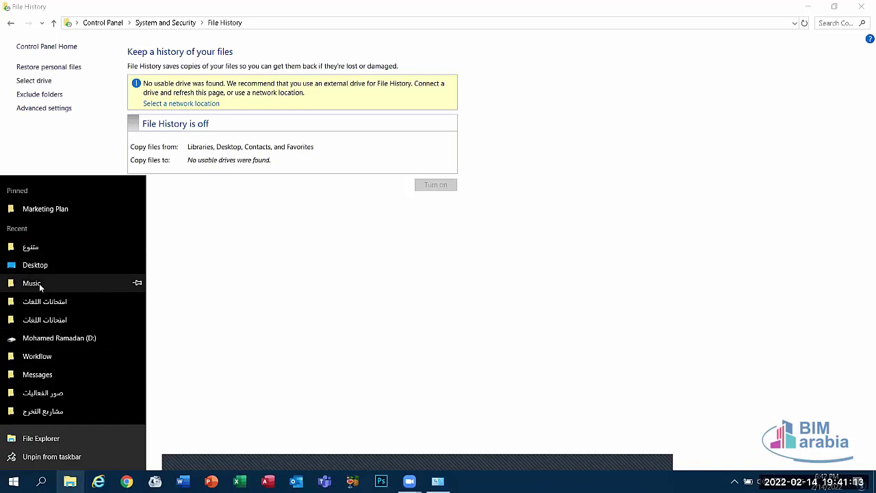
pyautogui.click(277, 431)
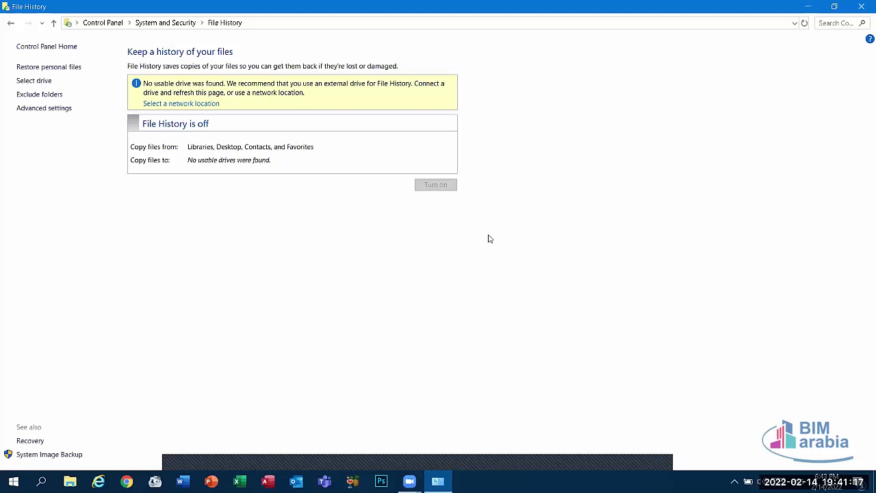
pyautogui.hotkey('alt', 'F4')
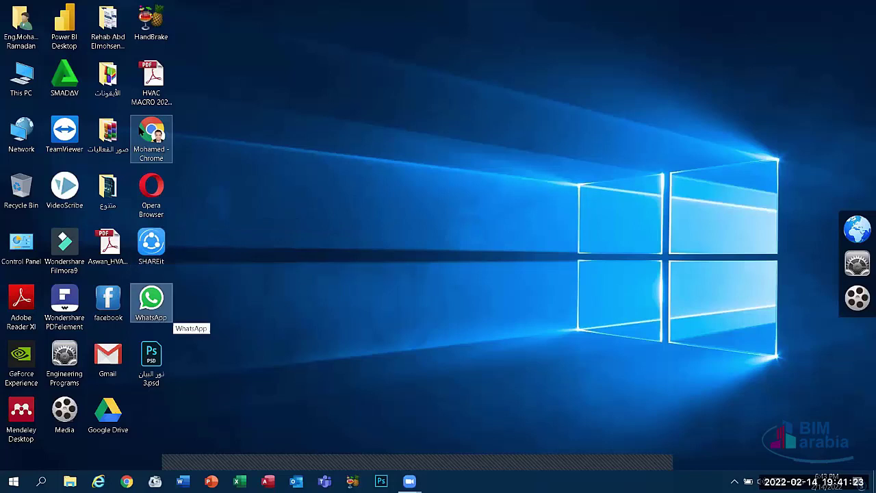
pyautogui.click(151, 361)
pyautogui.click(107, 79)
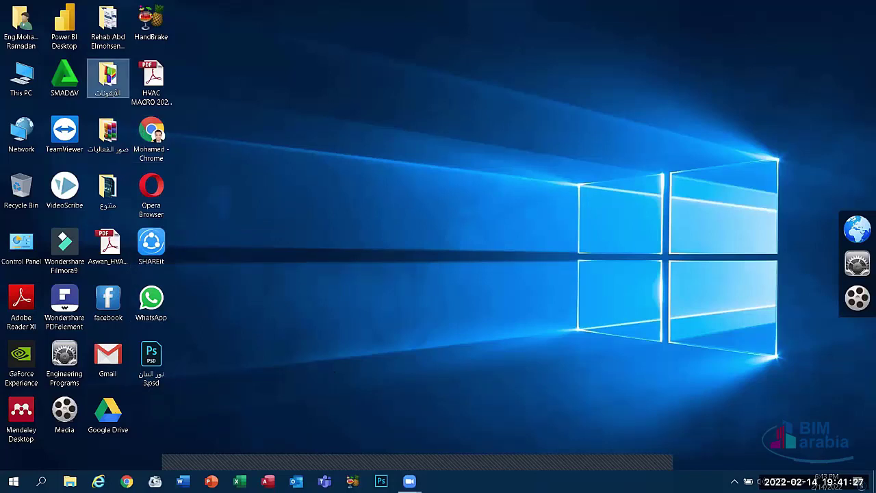
pyautogui.rightClick(397, 161)
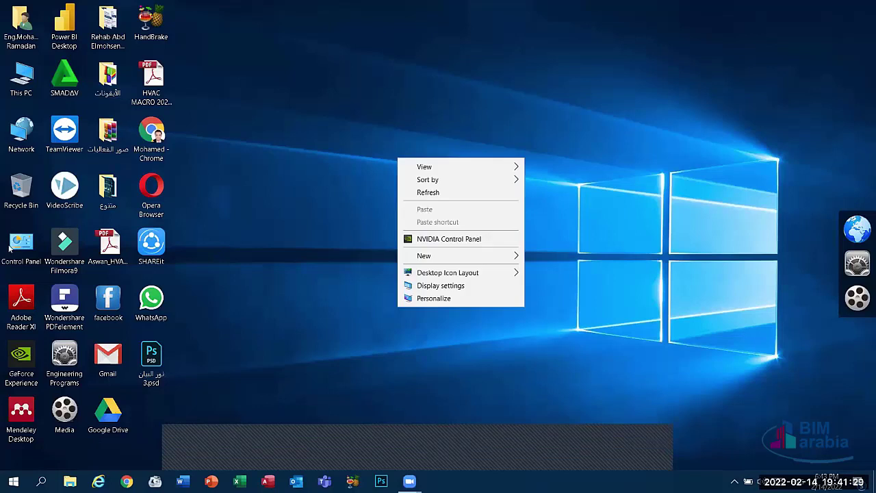
# Reopen Control Panel from the desktop, review the Maintenance details under Security and Maintenance, and return to System and Security
pyautogui.click(10, 247)
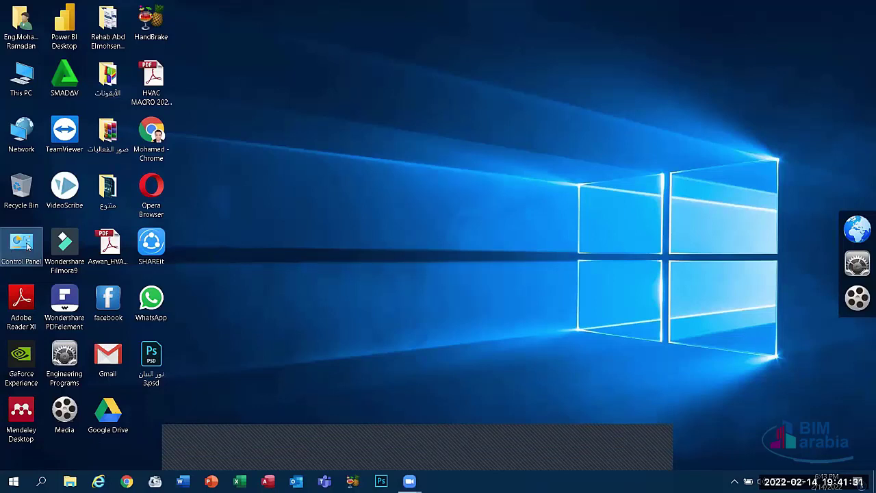
pyautogui.doubleClick(21, 245)
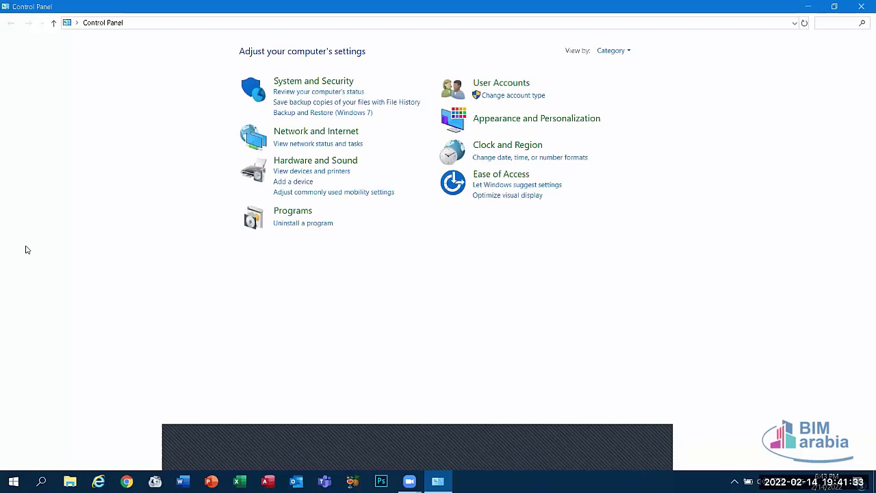
pyautogui.click(309, 82)
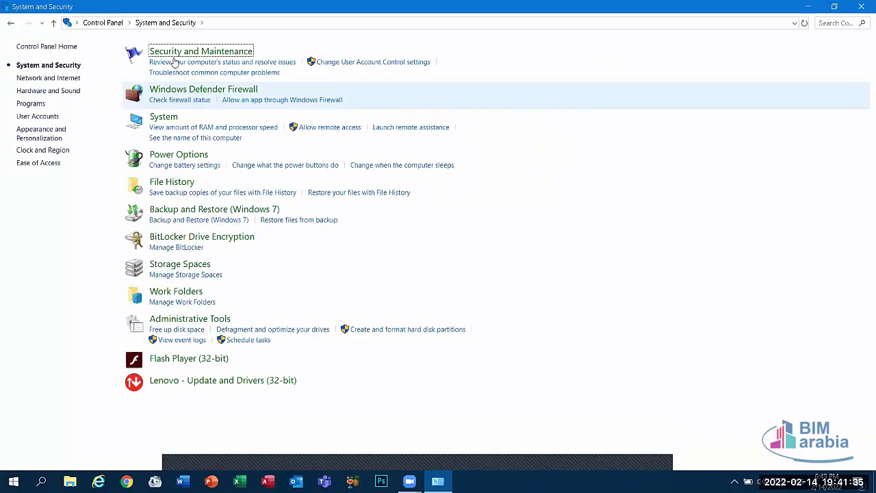
pyautogui.click(181, 56)
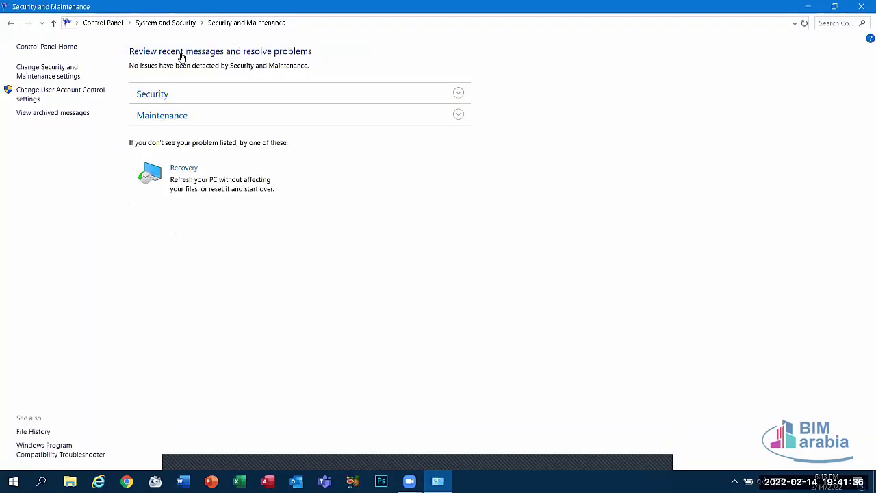
pyautogui.click(294, 117)
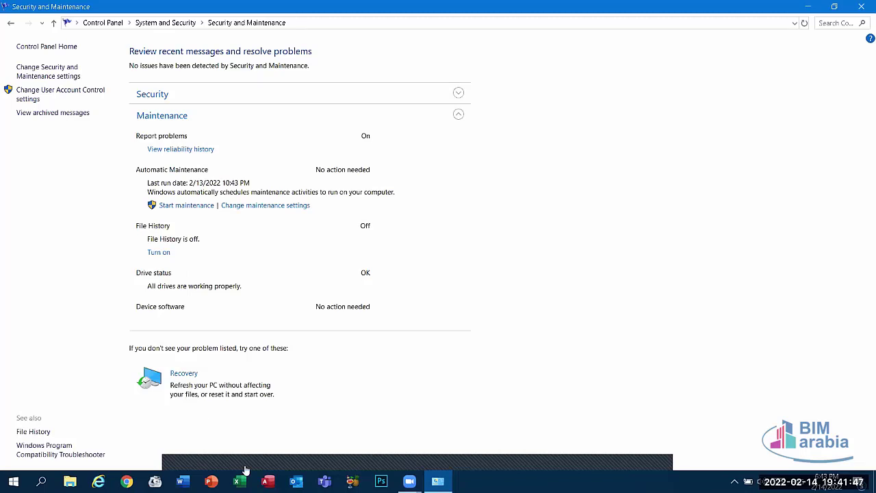
pyautogui.click(459, 115)
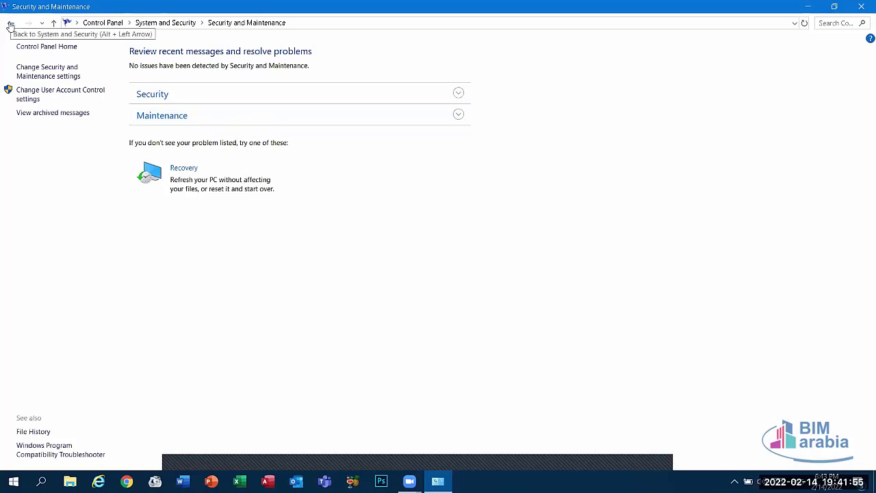
pyautogui.hotkey('alt', 'Left')
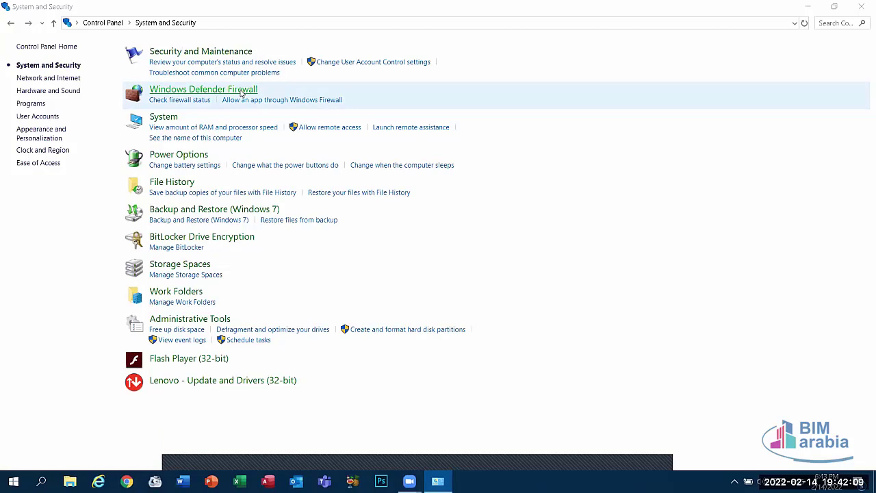
# View the Windows Defender Firewall status and the computer's basic System information, and close the window
pyautogui.click(240, 92)
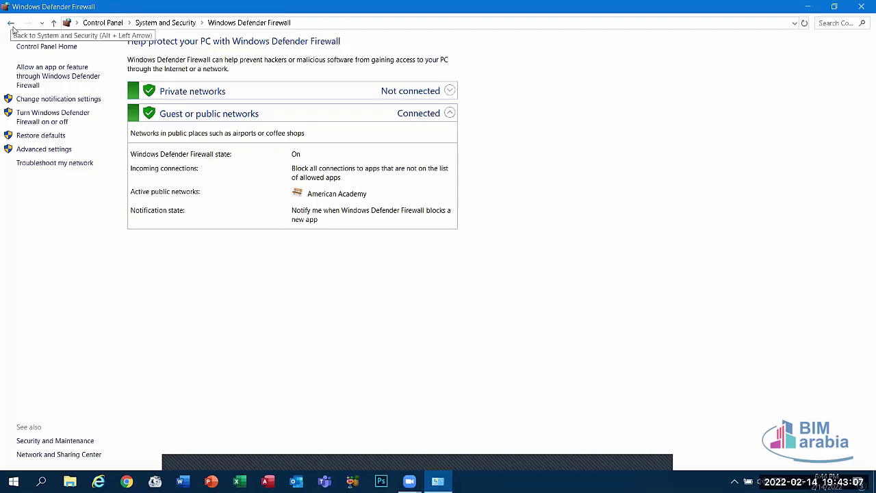
pyautogui.hotkey('alt', 'Left')
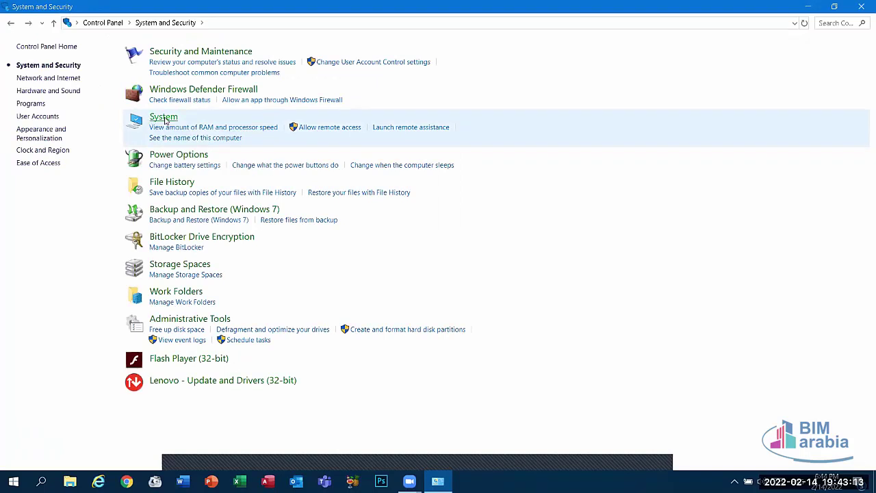
pyautogui.click(165, 118)
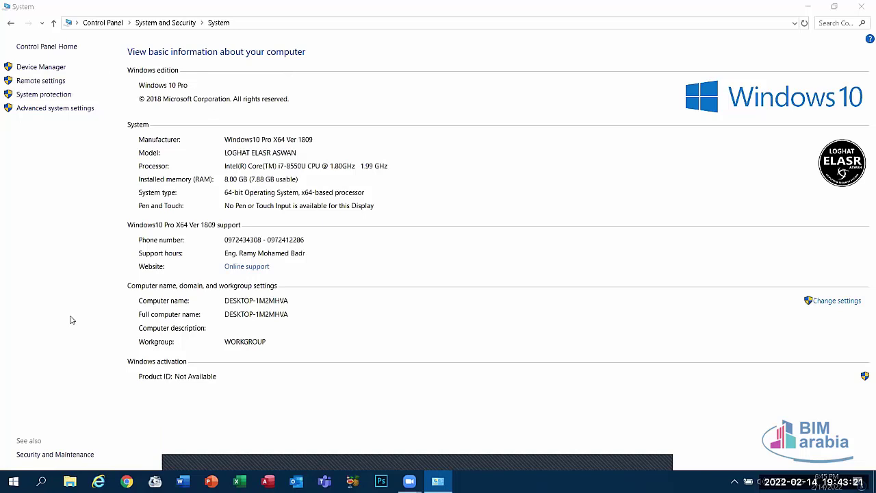
pyautogui.hotkey('alt', 'F4')
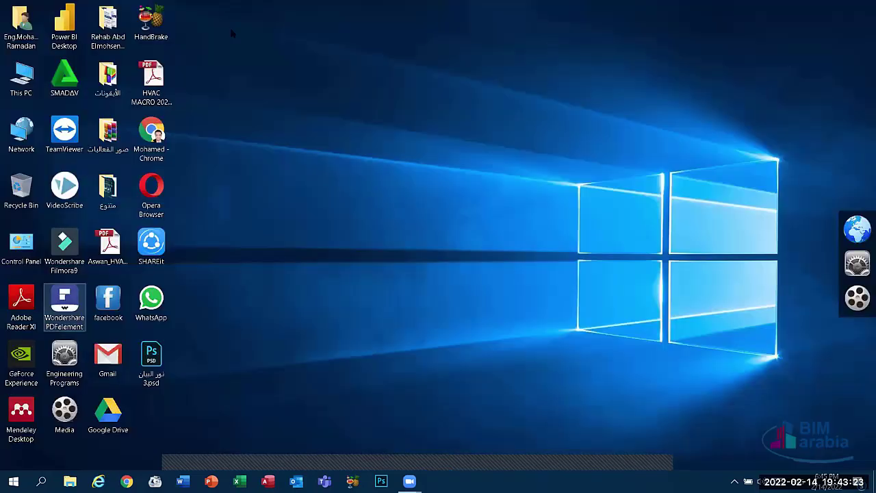
# Reopen System and Security in Control Panel, view the BitLocker Drive Encryption page, and go back
pyautogui.press('Return')
pyautogui.click(226, 90)
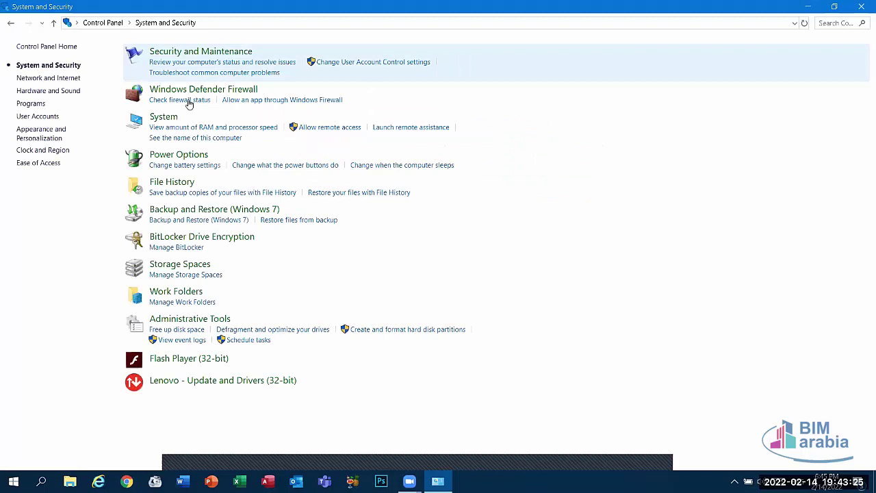
pyautogui.click(175, 238)
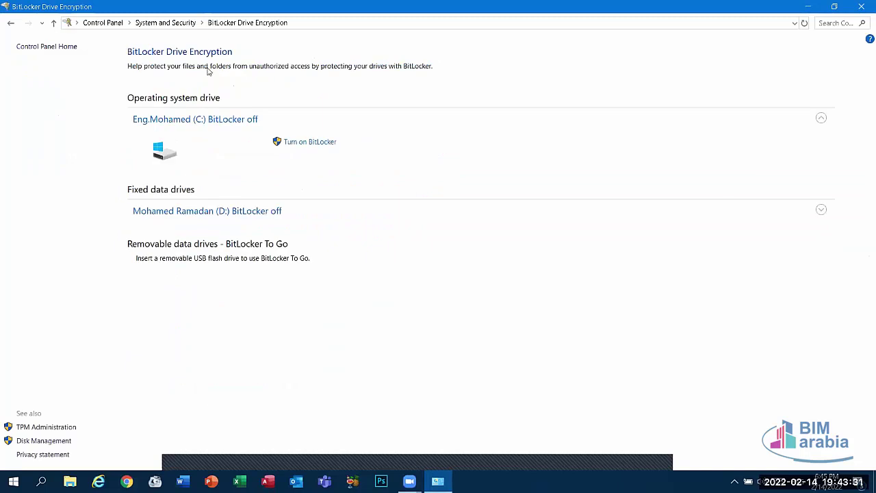
pyautogui.click(11, 24)
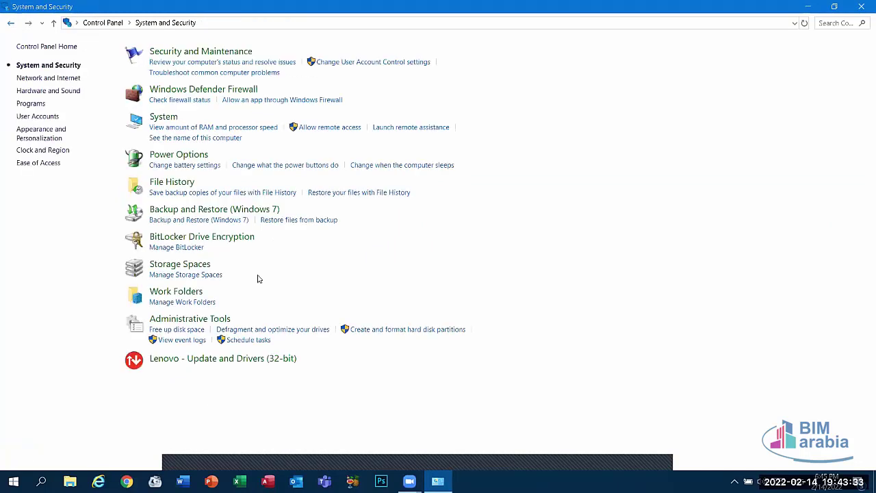
# View Storage Spaces, try to create a new pool and storage space, decline the permission request, and return to System and Security
pyautogui.click(182, 269)
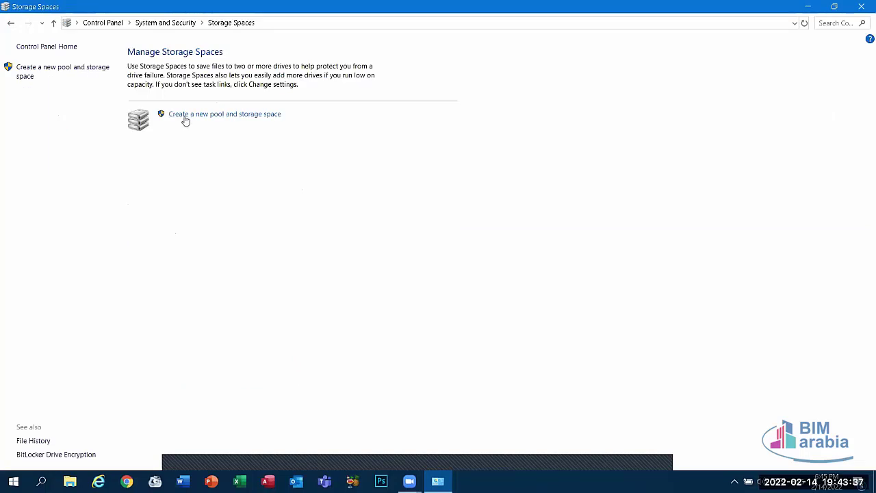
pyautogui.click(190, 116)
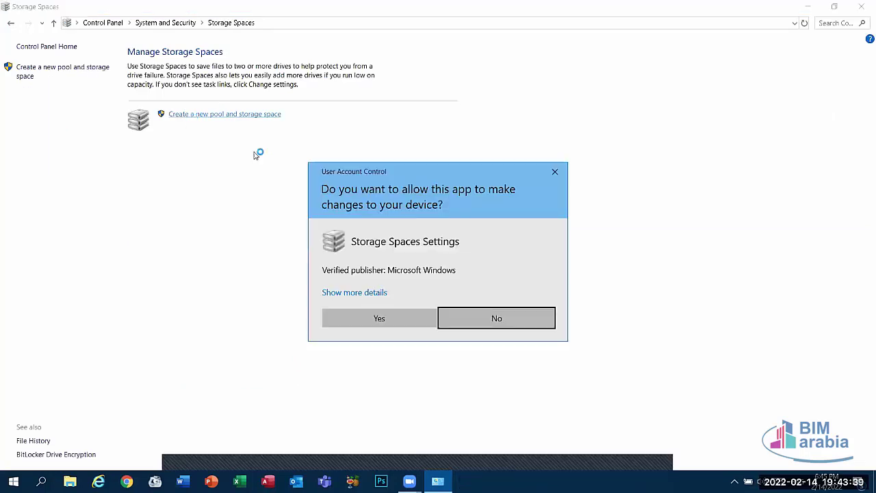
pyautogui.click(508, 315)
pyautogui.click(11, 25)
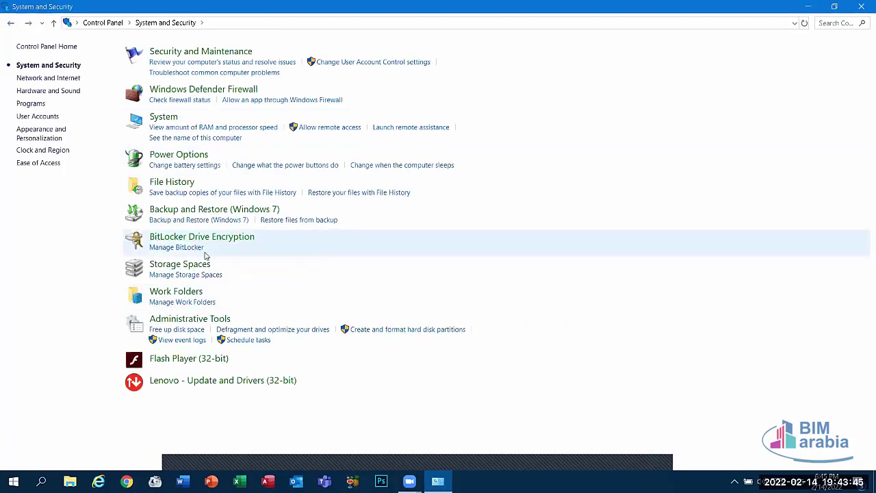
# Go to Network and Internet in Control Panel, view the active connection in Network and Sharing Center, and go back
pyautogui.click(10, 26)
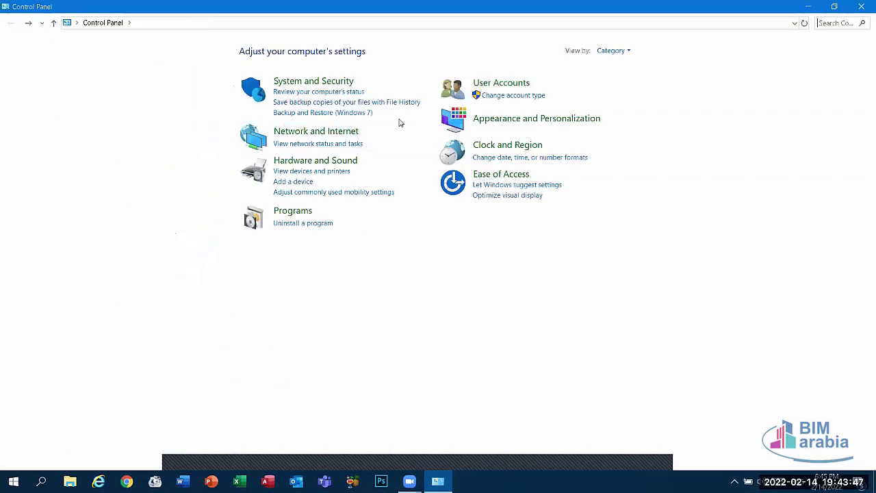
pyautogui.click(302, 132)
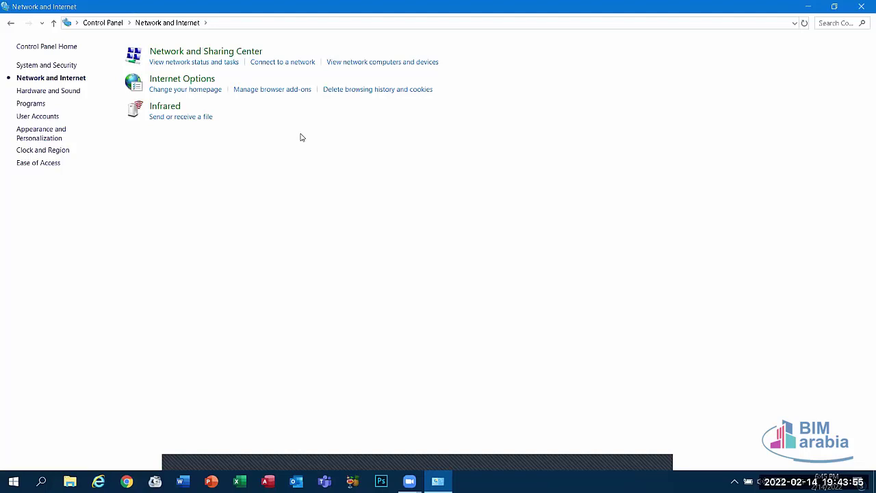
pyautogui.click(171, 55)
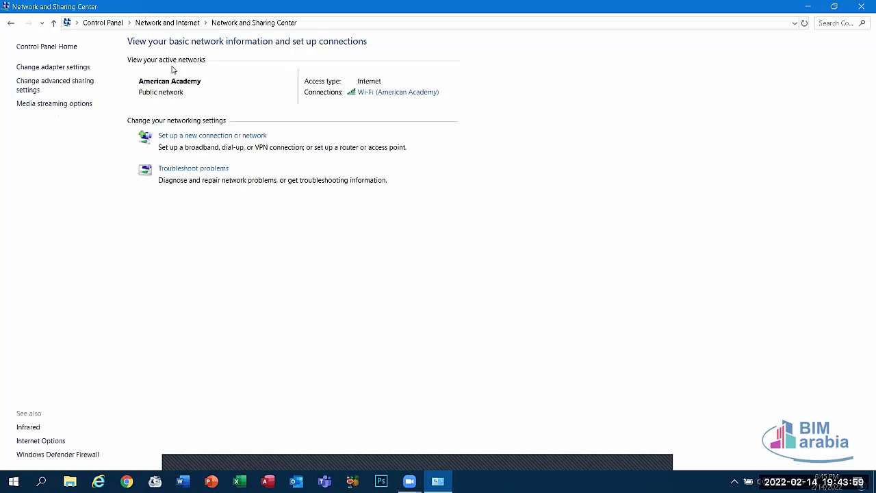
pyautogui.click(11, 26)
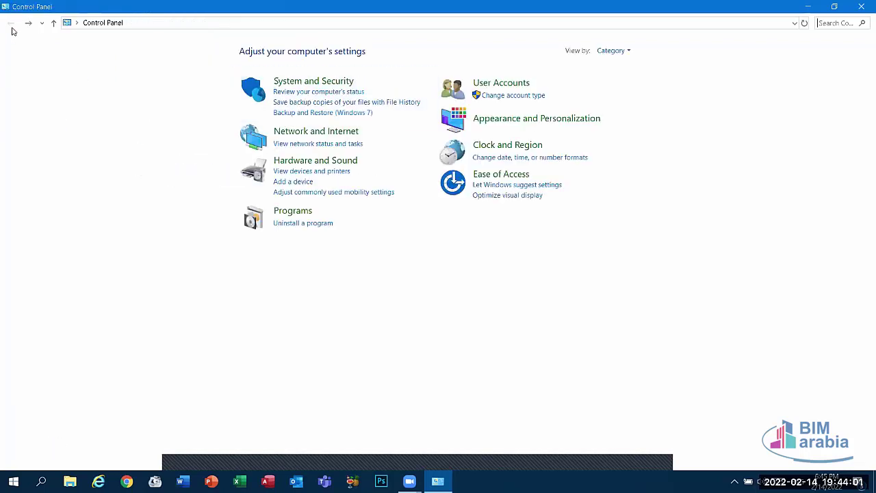
pyautogui.click(292, 130)
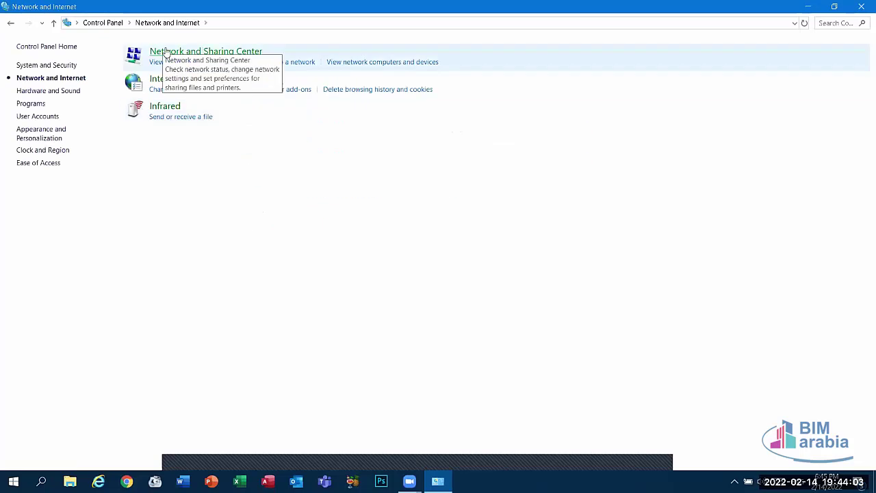
pyautogui.click(167, 59)
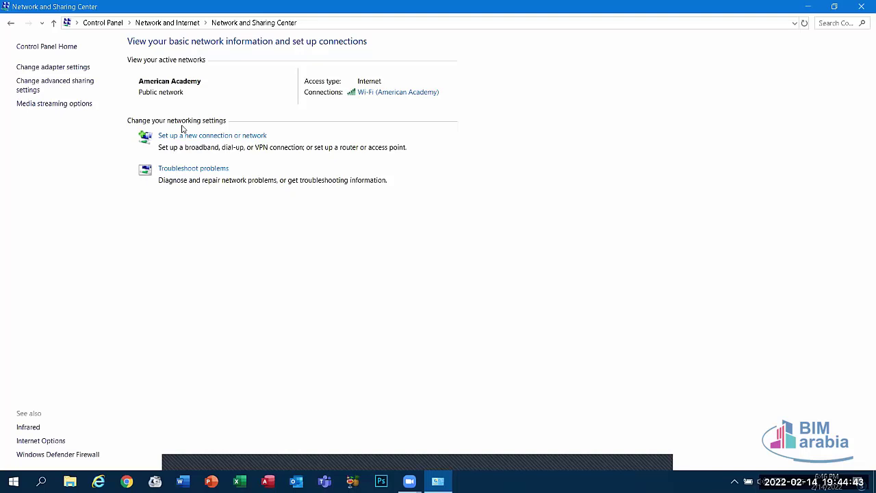
pyautogui.click(10, 24)
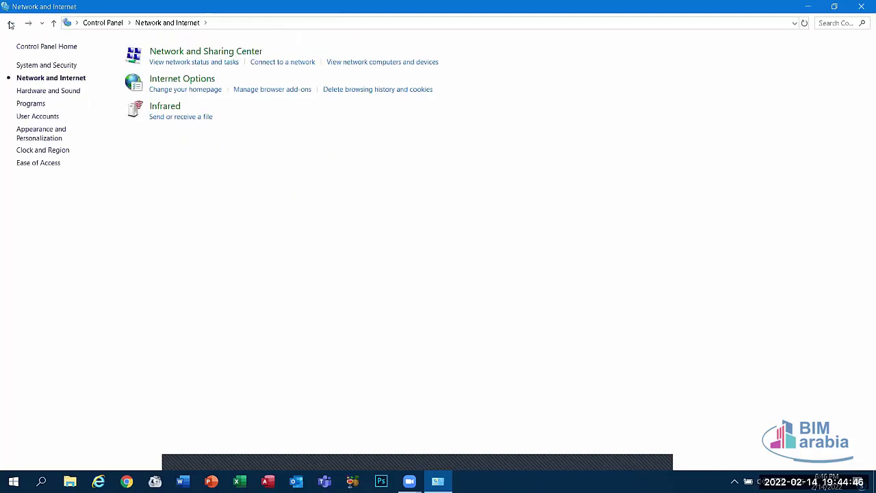
# Open Internet Options and move the Internet Properties dialog nearer the middle of the screen to view the General settings
pyautogui.click(171, 78)
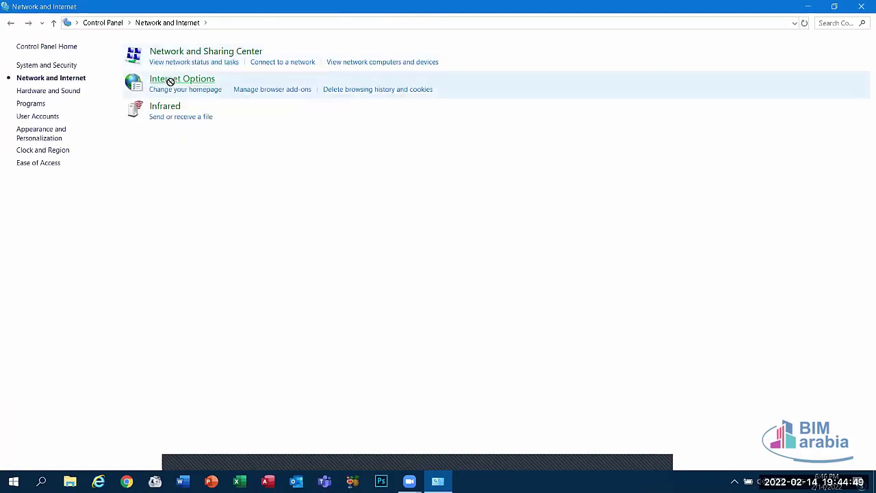
pyautogui.click(165, 81)
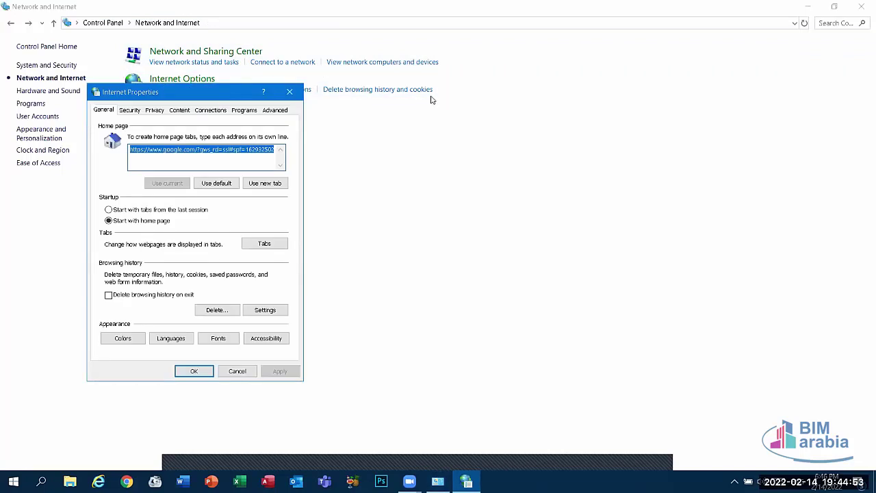
pyautogui.moveTo(222, 100); pyautogui.dragTo(357, 107)
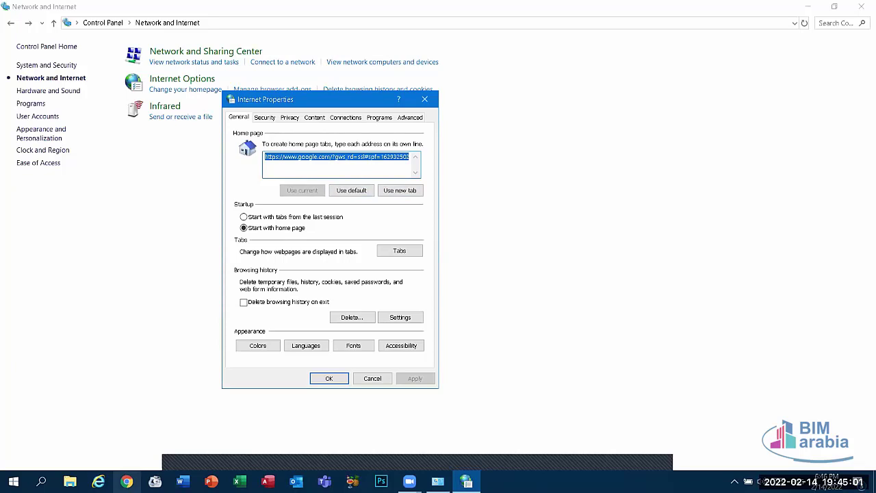
# Switch to Chrome and load the Google home page in place of the start page
pyautogui.click(127, 481)
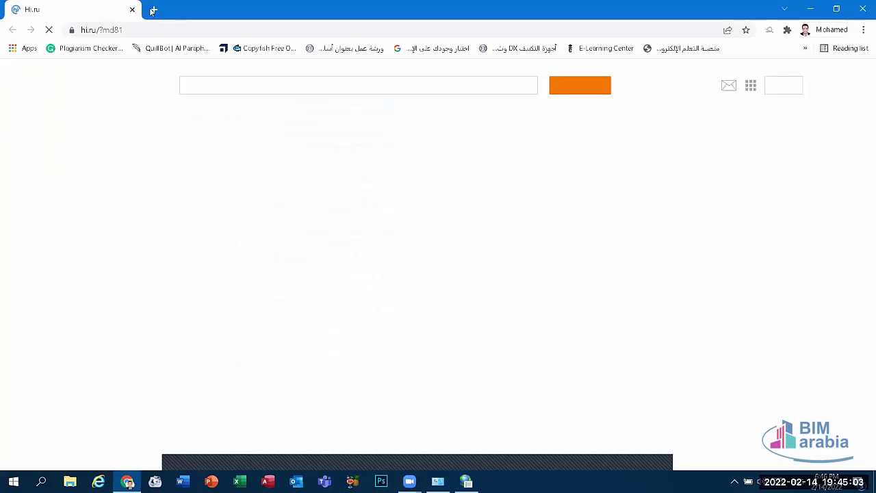
pyautogui.click(154, 10)
pyautogui.click(132, 9)
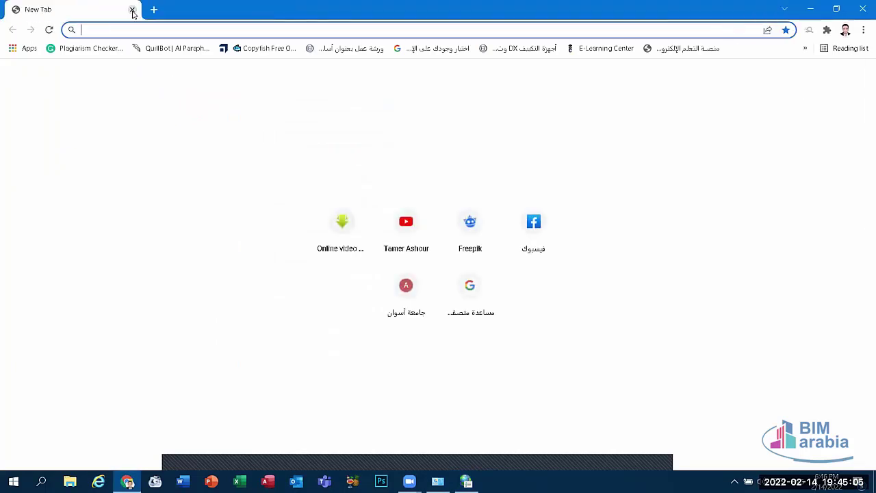
pyautogui.write('g')
pyautogui.press('Return')
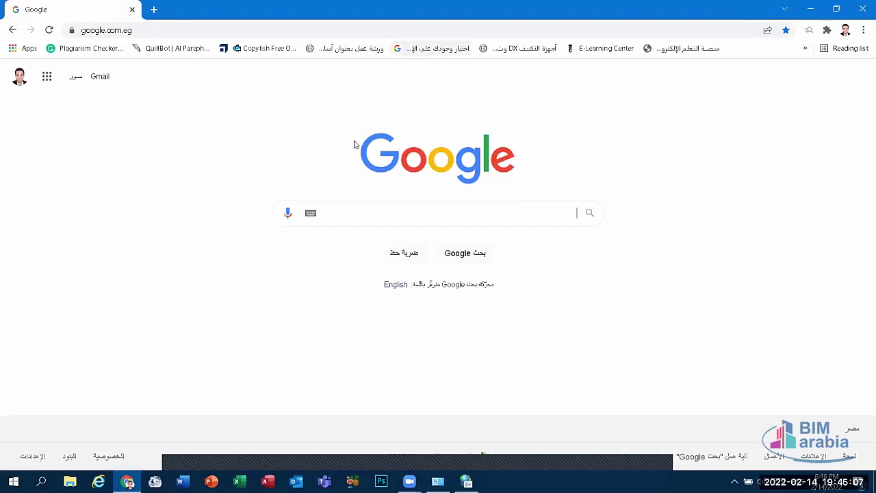
# Search Google for "icdl arabia" and open the ICDL Arabia website
pyautogui.click(470, 206)
pyautogui.write('mic')
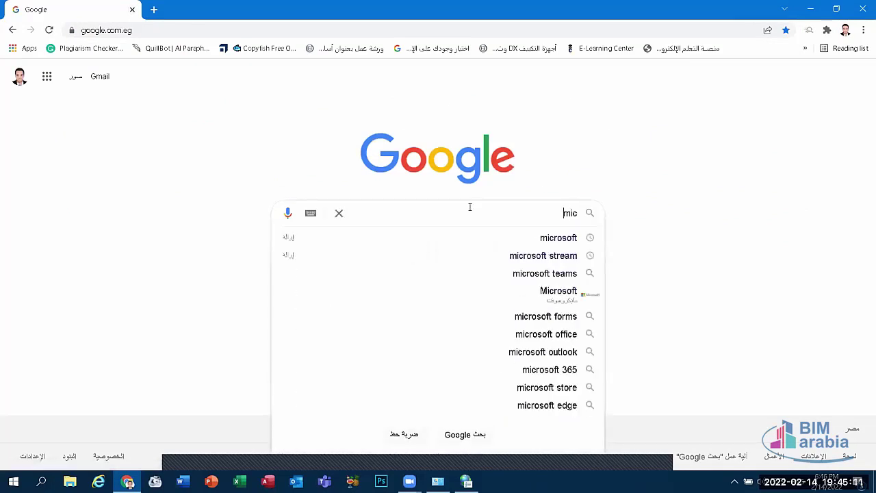
pyautogui.press('BackSpace')
pyautogui.press('BackSpace')
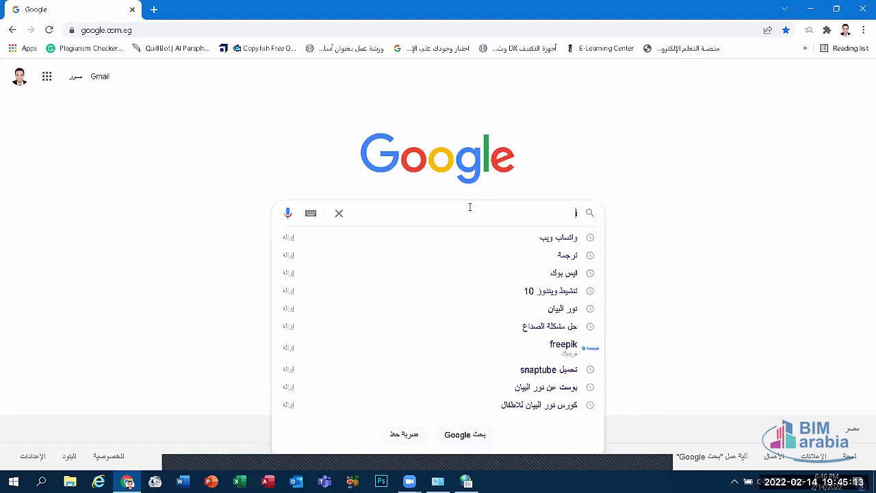
pyautogui.write('icdl')
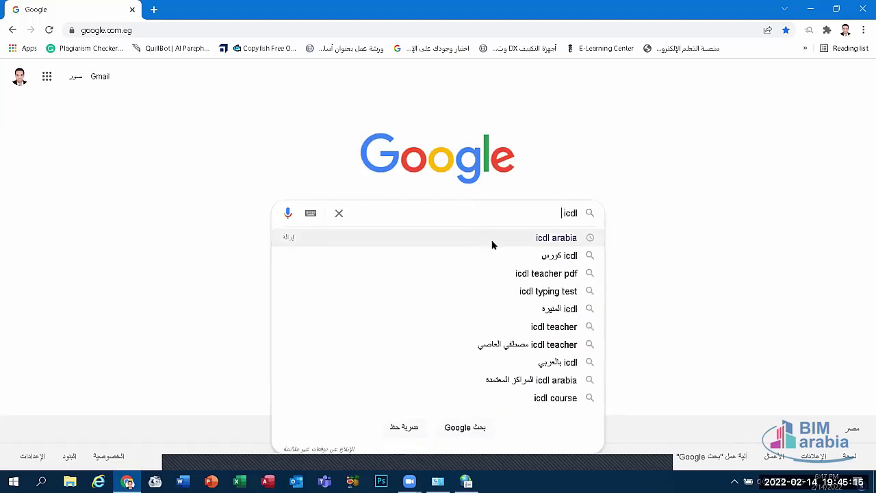
pyautogui.click(480, 241)
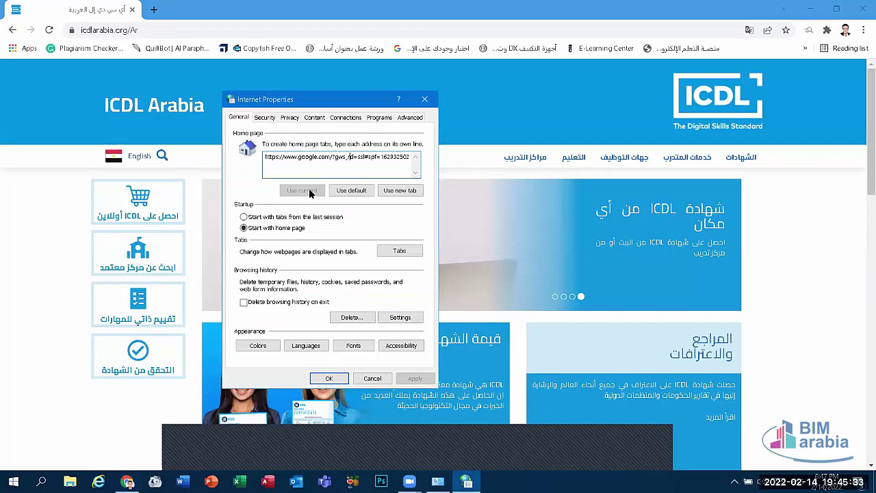
# Select the ICDL Arabia page's address, view the home page setting in Internet Properties again, and close that dialog
pyautogui.click(240, 22)
pyautogui.click(208, 34)
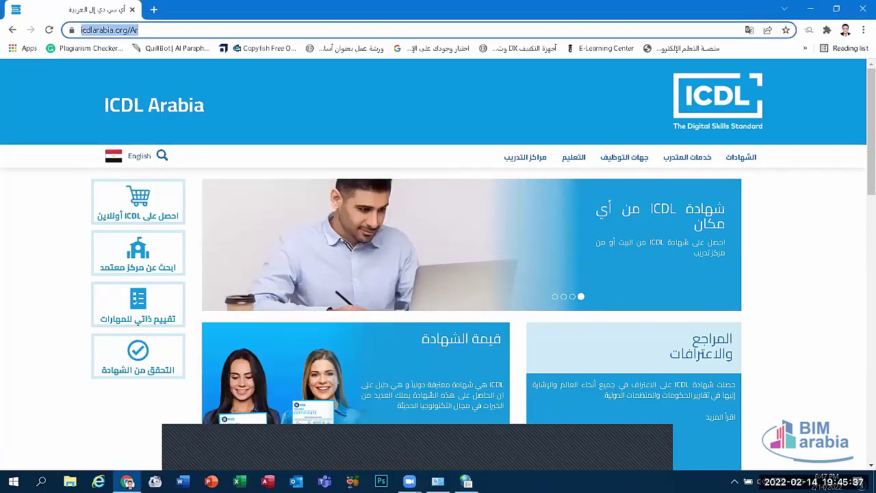
pyautogui.hotkey('alt', 'Tab')
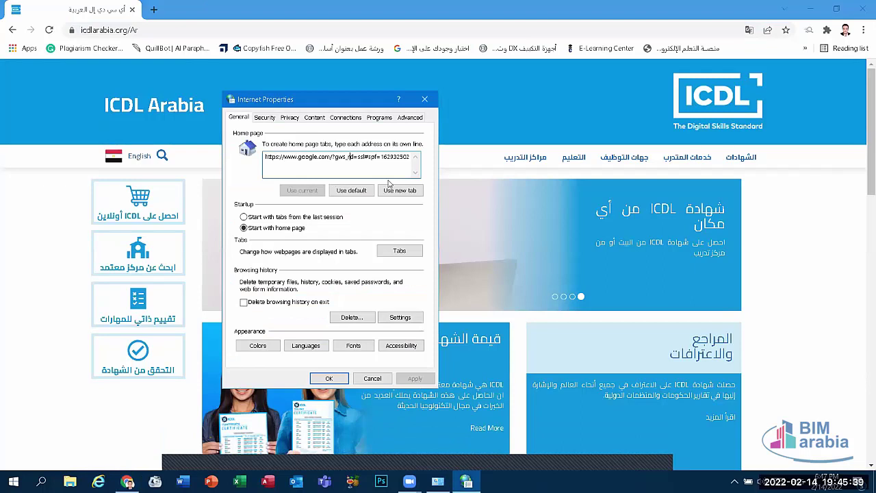
pyautogui.click(424, 100)
# Open the Google home page in a new browser tab beside the ICDL Arabia site
pyautogui.click(156, 10)
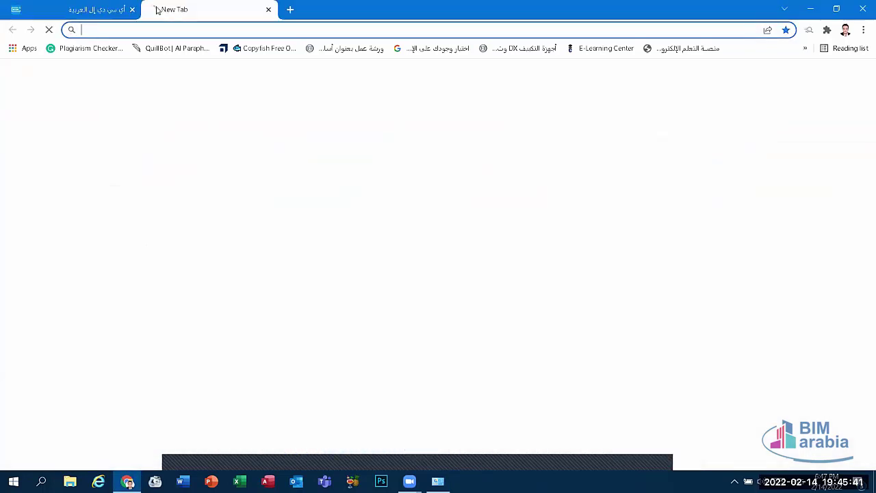
pyautogui.write('g')
pyautogui.press('Return')
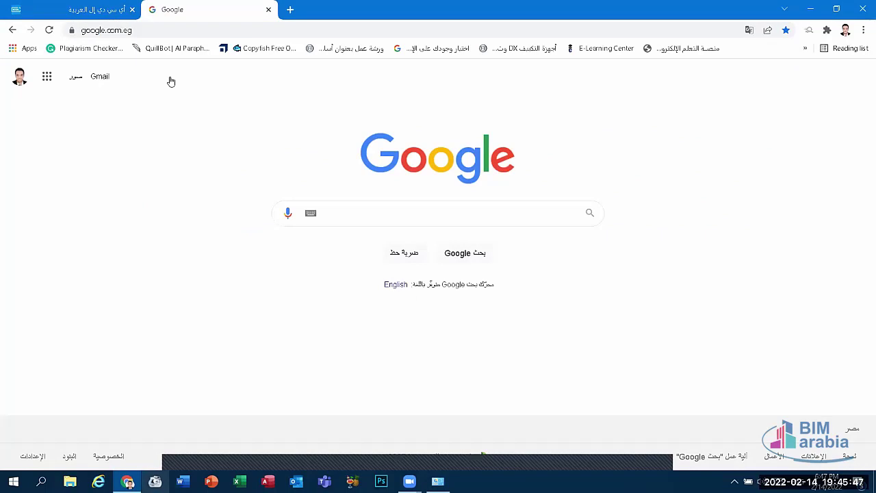
# Review the home page setting in Internet Properties, close the dialog, and compare with the Google page before returning to Control Panel
pyautogui.hotkey('alt', 'Tab')
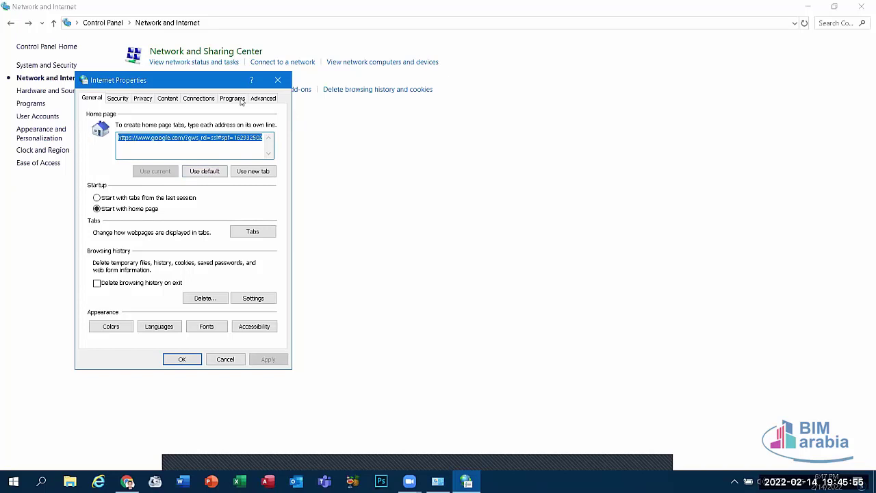
pyautogui.click(276, 81)
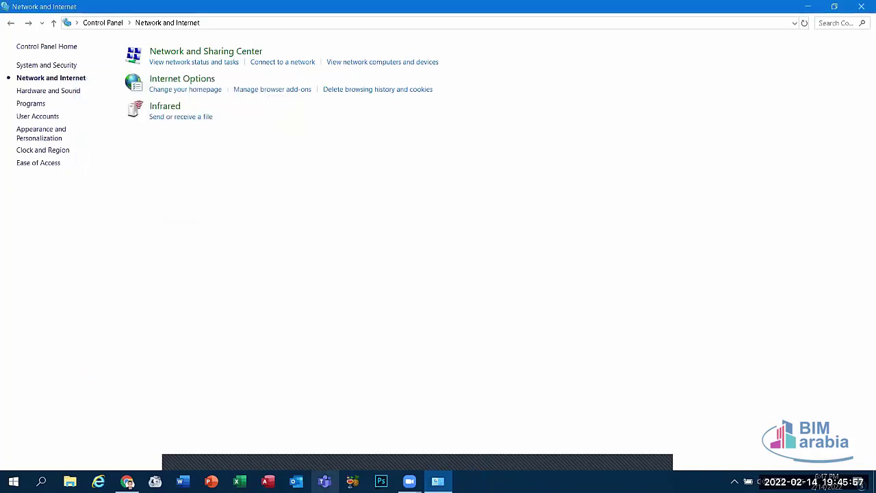
pyautogui.click(127, 481)
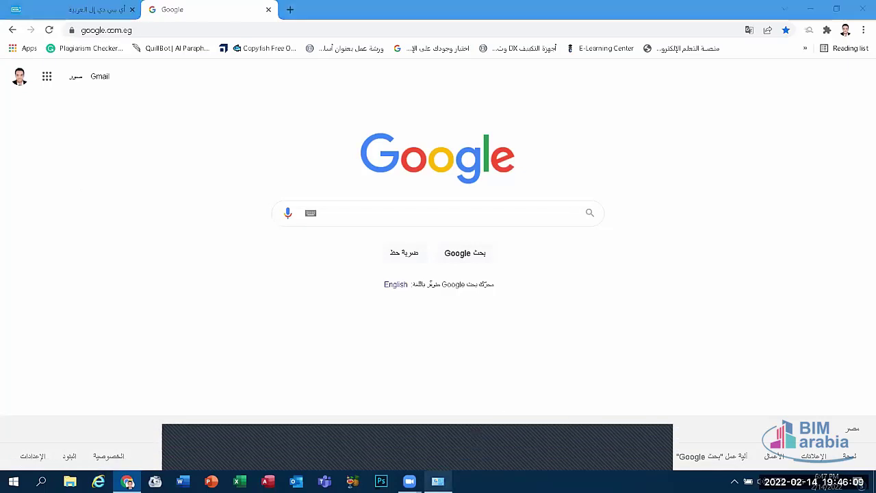
pyautogui.click(438, 481)
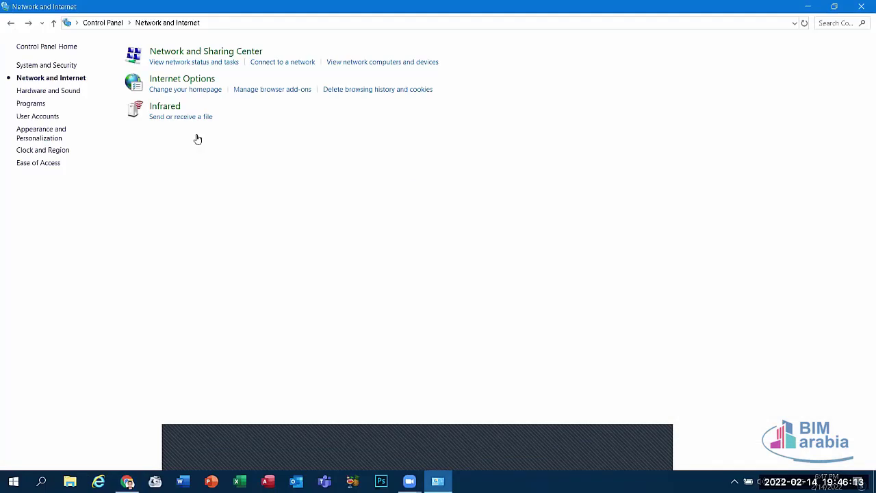
# From Internet Options, start deleting the browsing history with Passwords excluded, and cancel the deletion while it runs
pyautogui.click(182, 78)
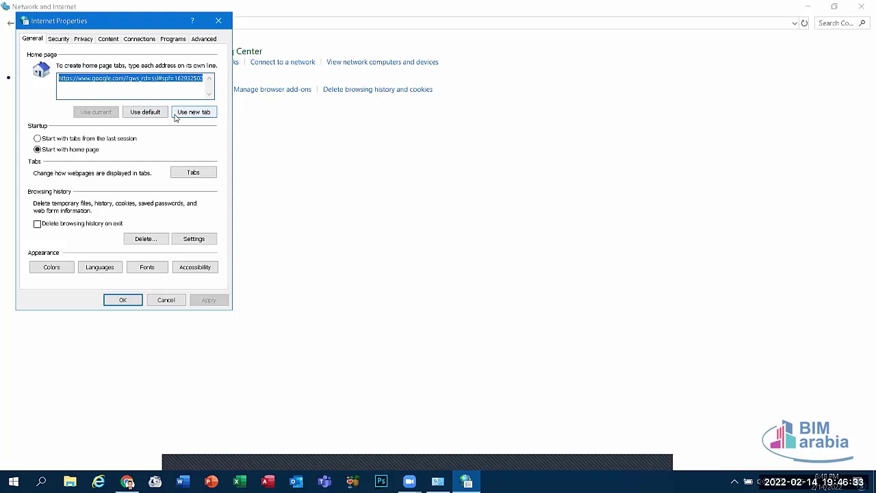
pyautogui.click(140, 240)
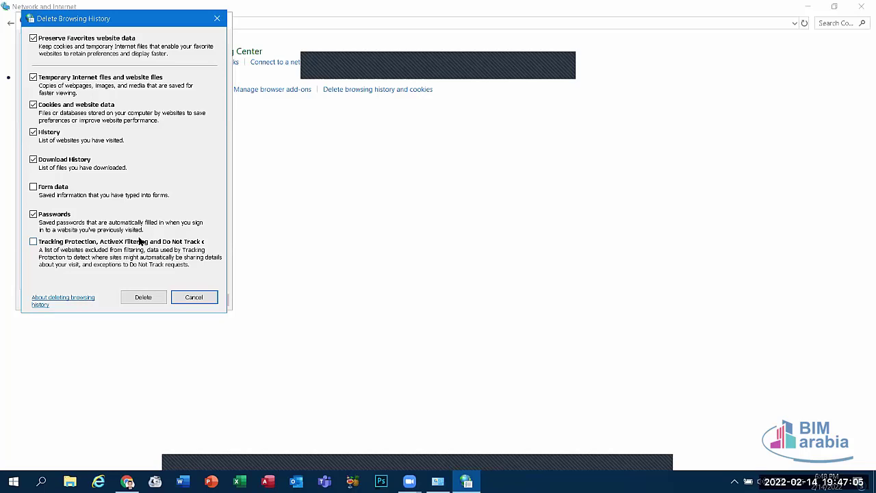
pyautogui.click(32, 214)
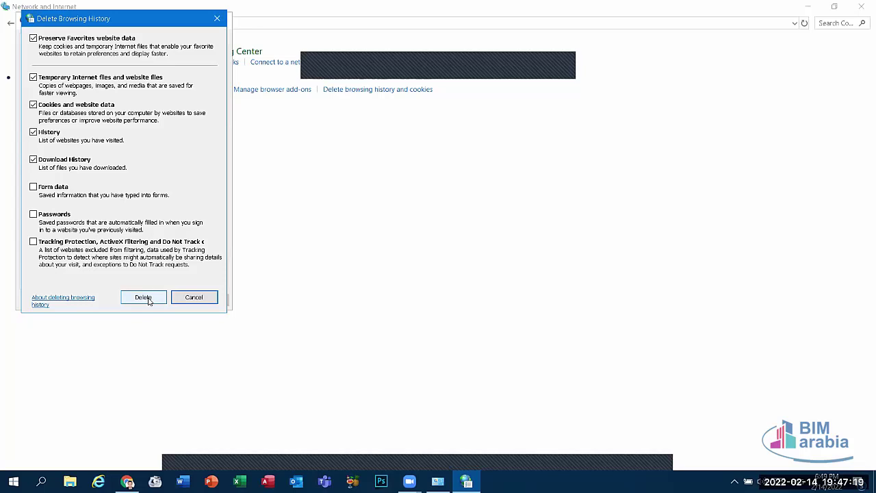
pyautogui.click(41, 218)
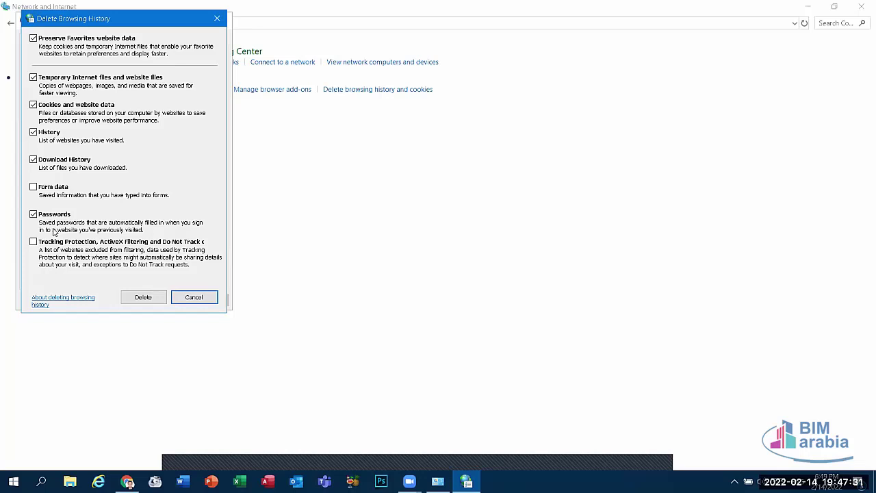
pyautogui.click(32, 214)
pyautogui.click(138, 302)
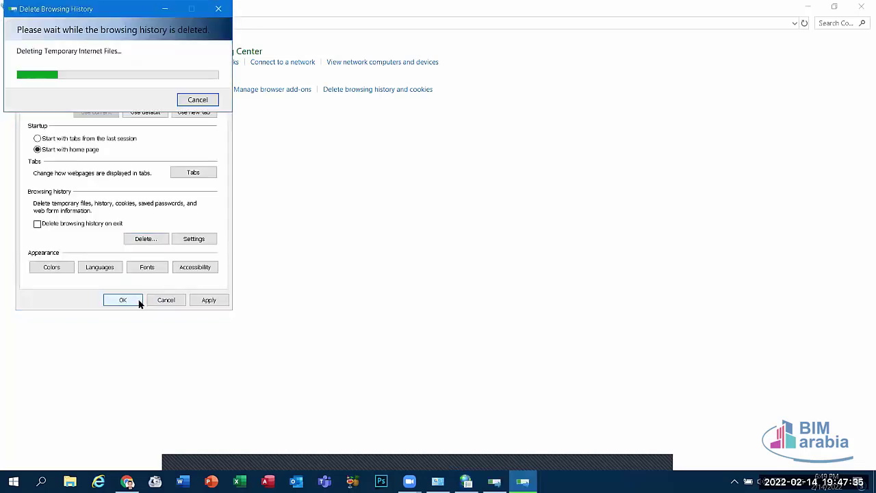
pyautogui.click(198, 100)
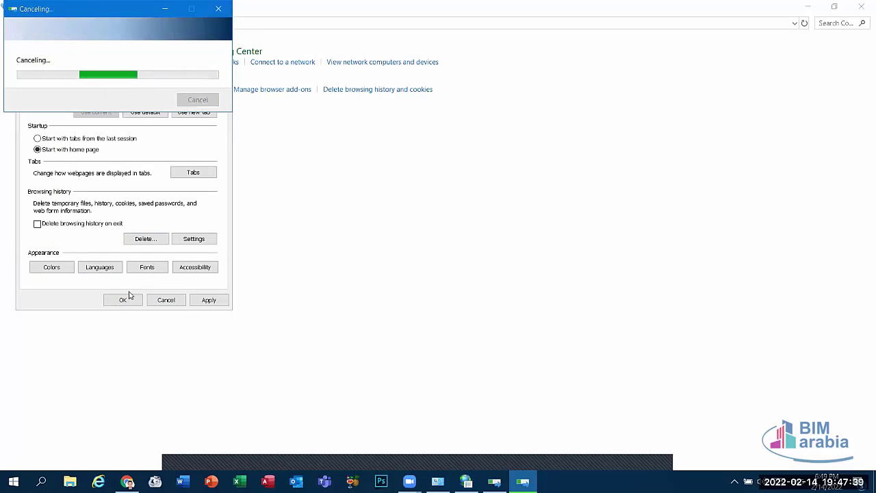
# Try excluding History from the browsing data to delete, include it again, and cancel the Delete Browsing History dialog
pyautogui.click(145, 238)
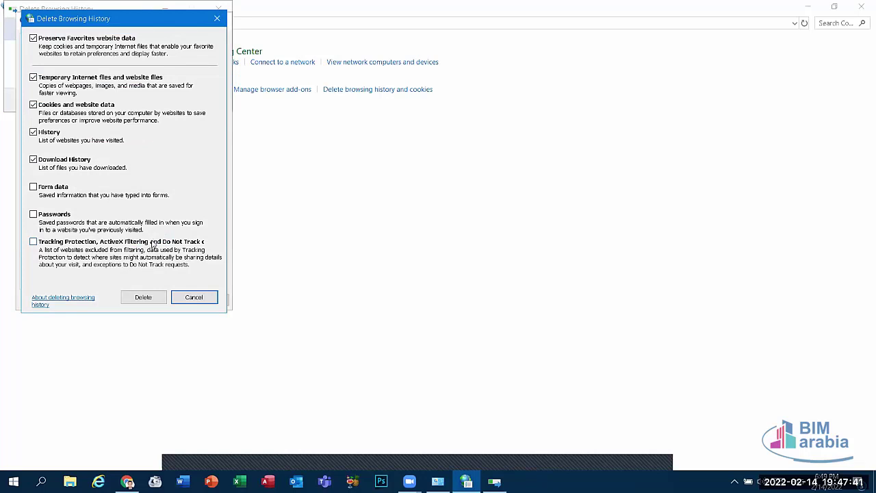
pyautogui.click(43, 136)
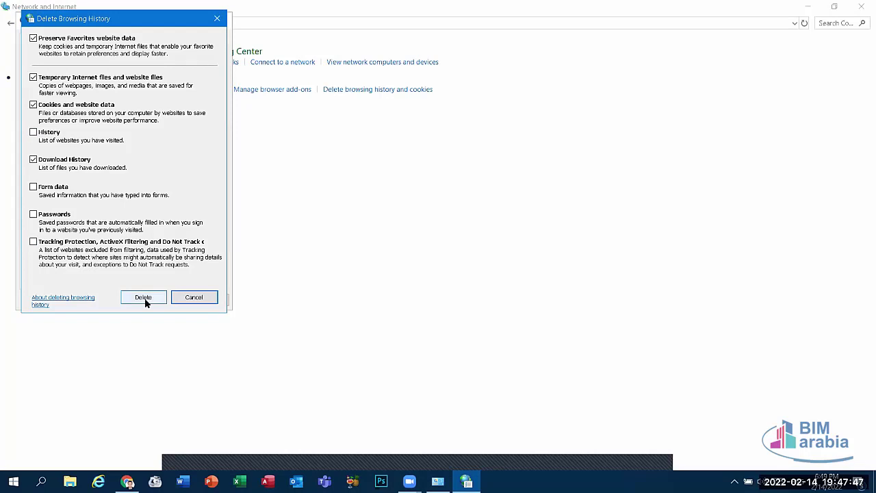
pyautogui.click(39, 135)
pyautogui.click(190, 296)
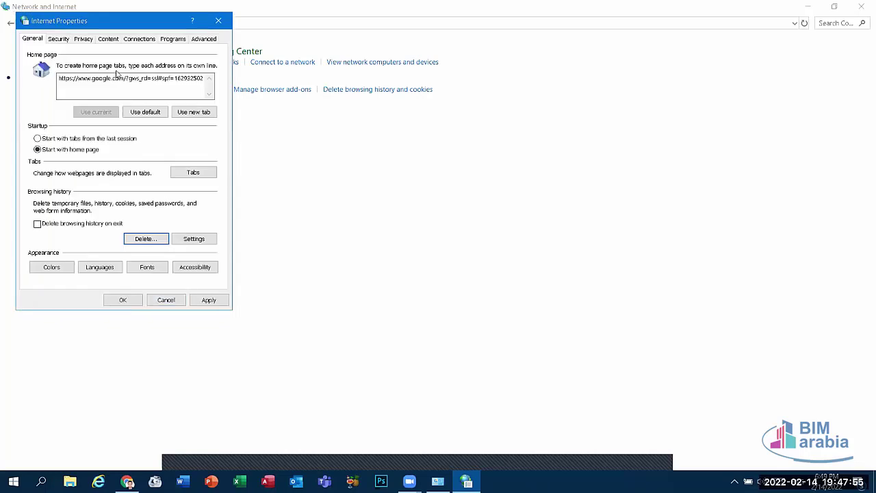
# View the certificate, AutoComplete and feed options in the Content settings of Internet Properties
pyautogui.click(113, 43)
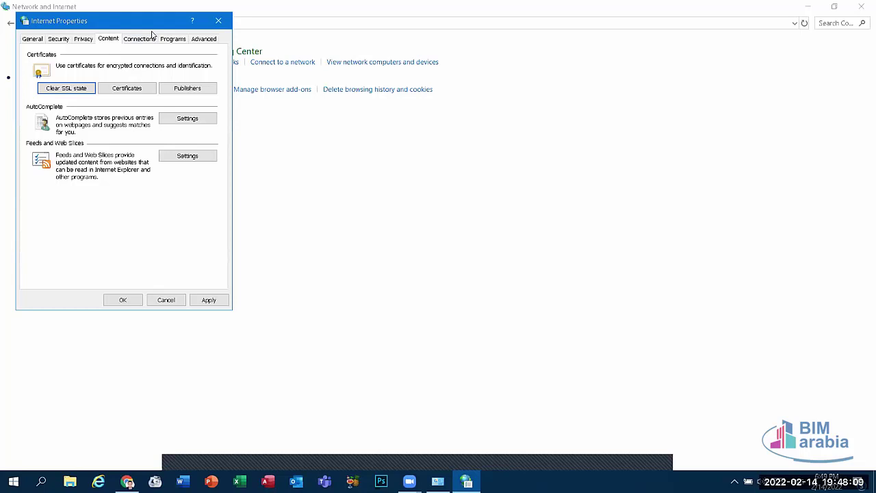
# Close Internet Properties, the Network and Internet window and the Chrome browser to return to the desktop
pyautogui.click(218, 20)
pyautogui.click(862, 6)
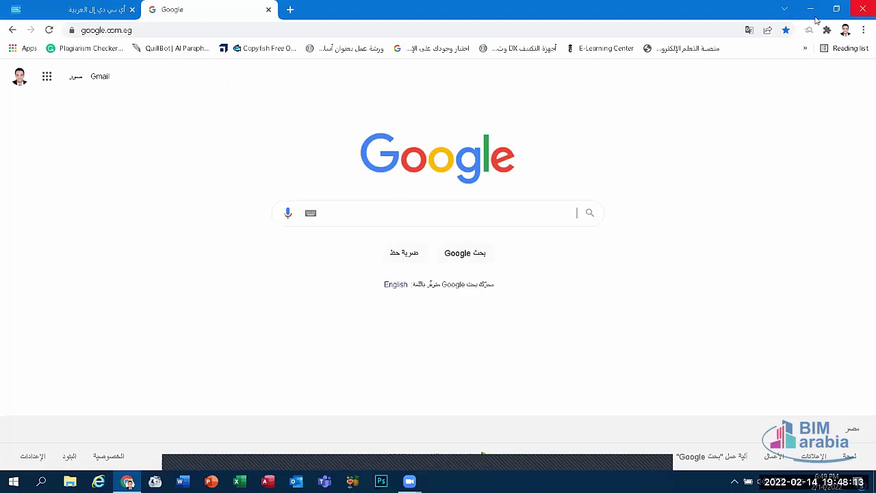
pyautogui.click(862, 5)
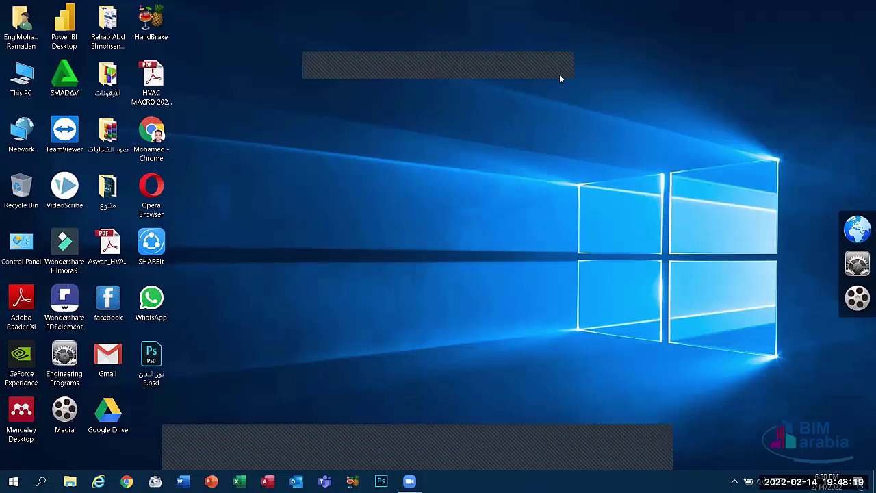
pyautogui.rightClick(376, 208)
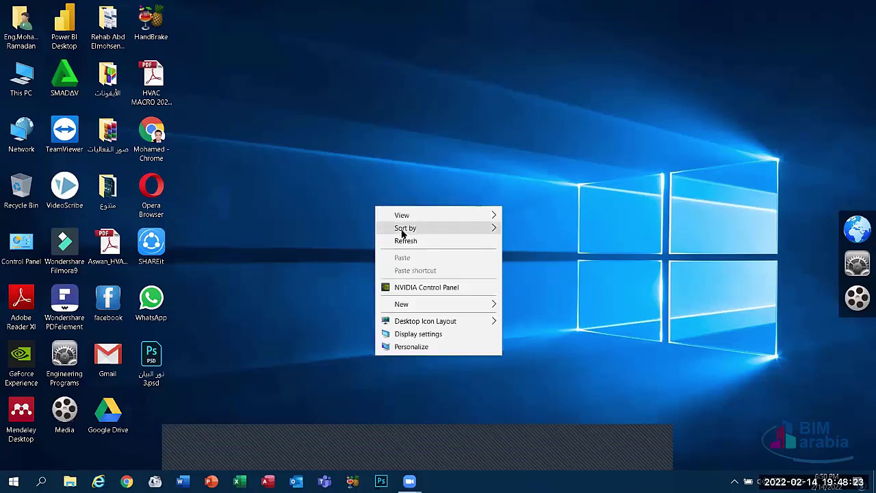
# Reopen Internet Options from Control Panel's Network and Internet category and clear the SSL state in its Content settings
pyautogui.doubleClick(33, 261)
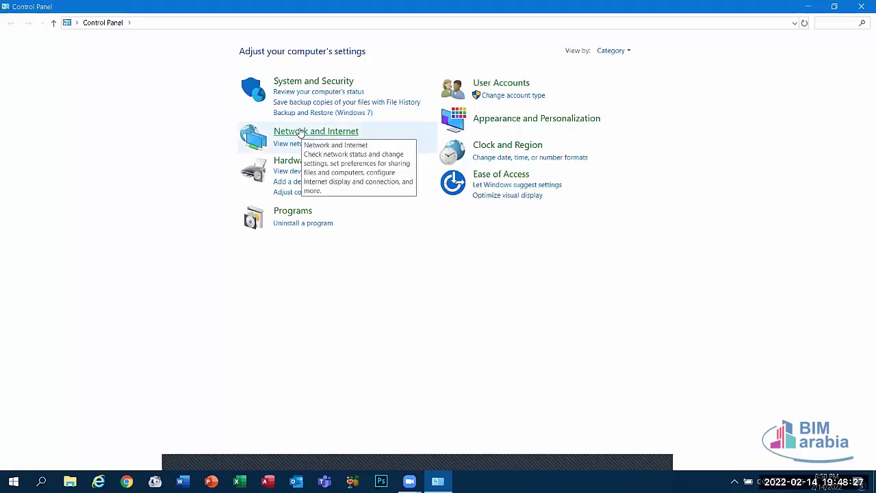
pyautogui.click(301, 131)
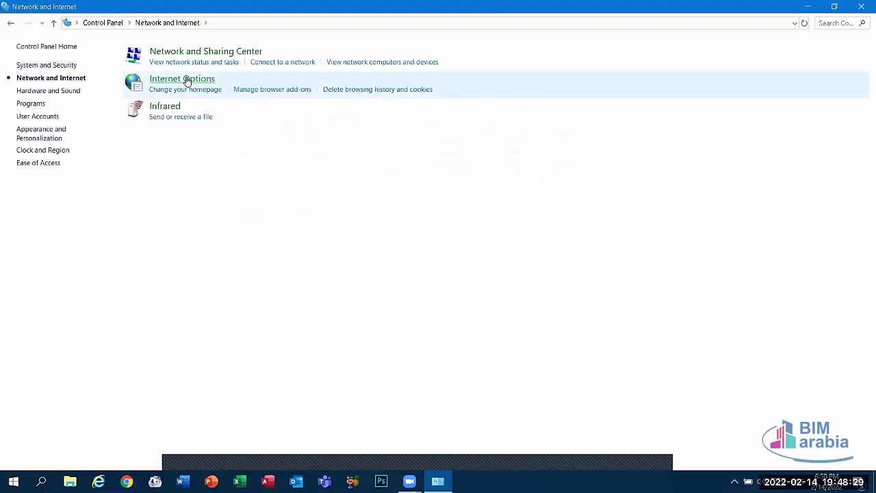
pyautogui.click(185, 79)
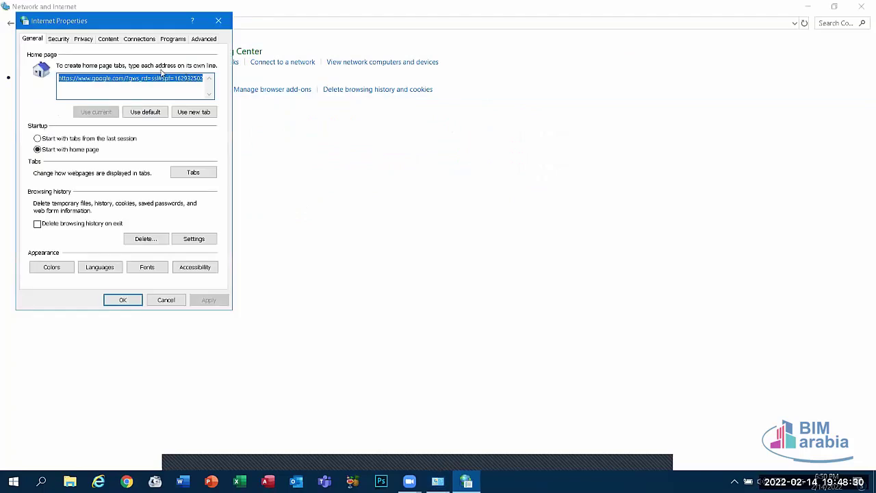
pyautogui.click(110, 39)
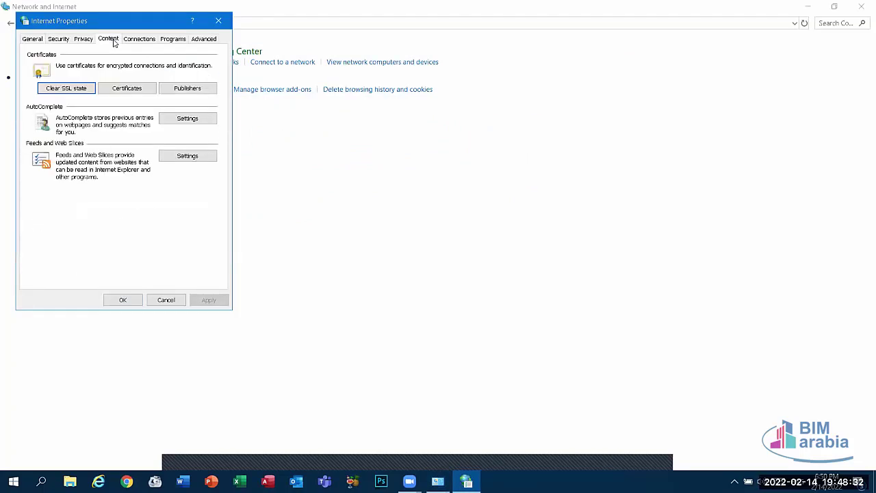
pyautogui.click(59, 91)
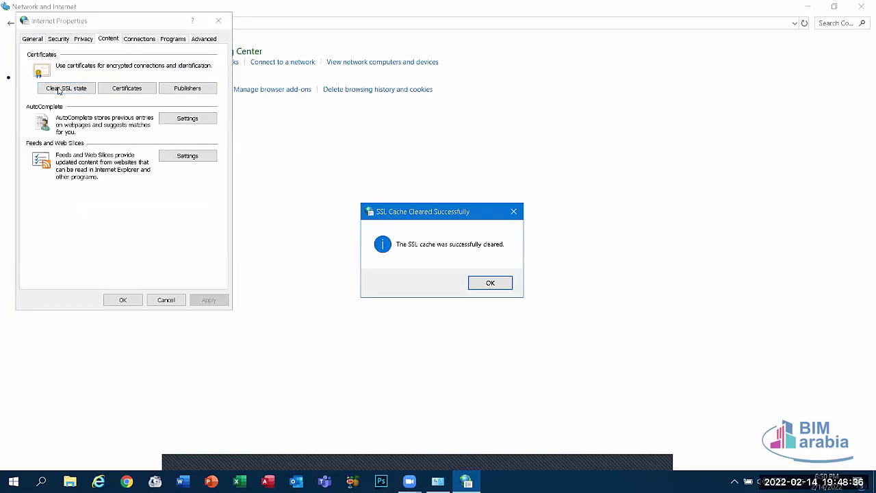
pyautogui.click(490, 283)
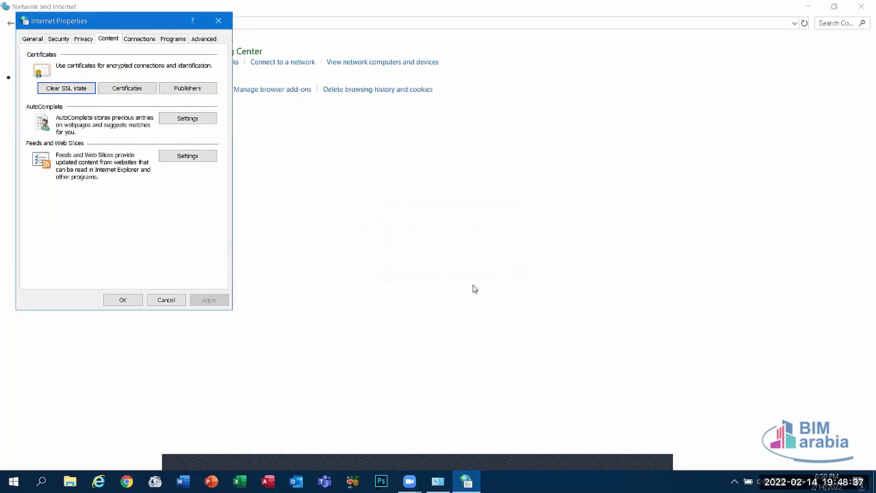
# View the Advanced settings of Internet Properties, then close the dialog and Control Panel
pyautogui.click(191, 39)
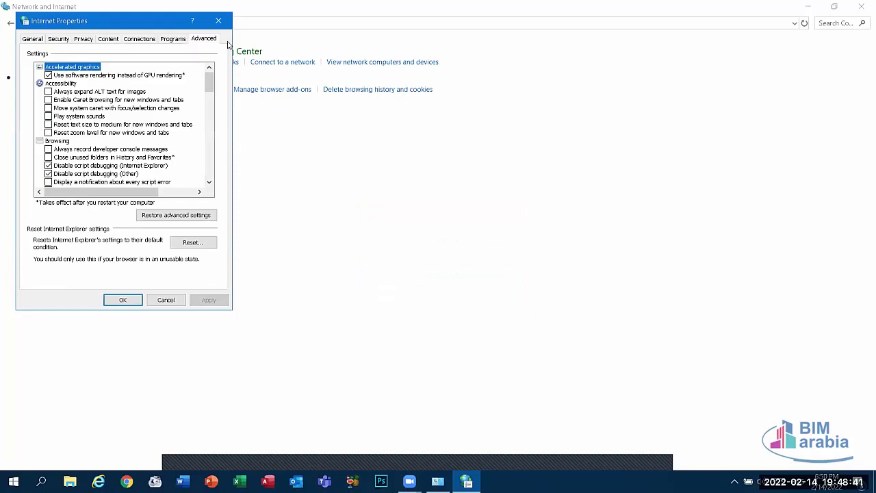
pyautogui.click(218, 20)
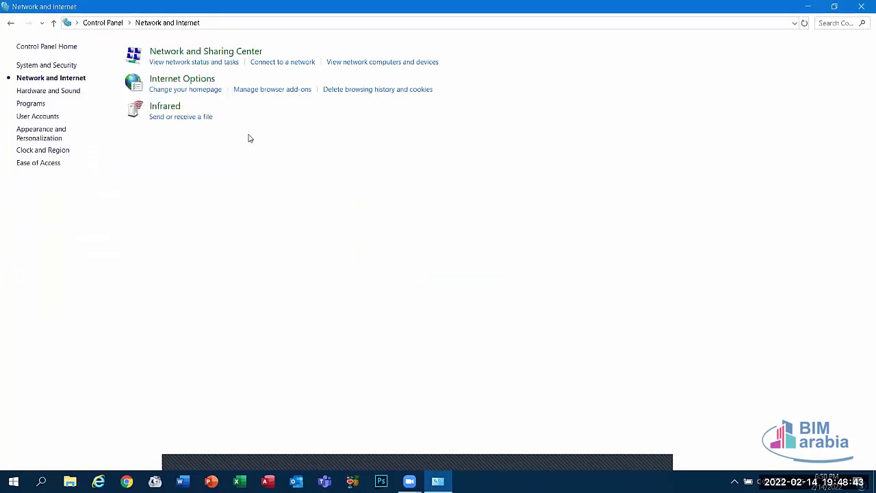
pyautogui.click(12, 23)
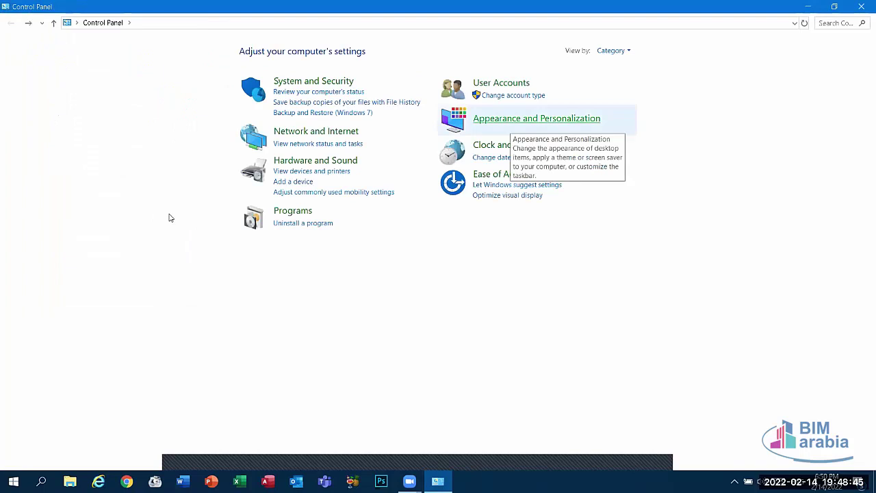
pyautogui.click(861, 7)
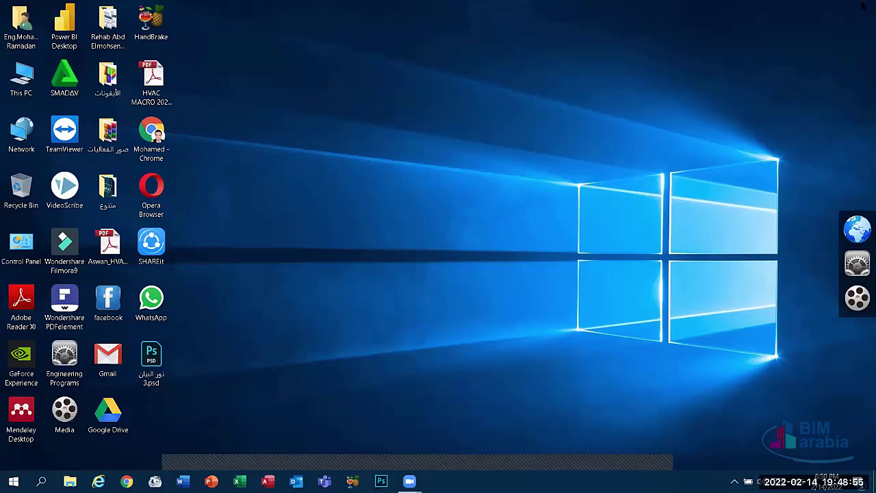
# Open the properties of This PC and bring up its advanced system settings
pyautogui.click(26, 94)
pyautogui.rightClick(26, 94)
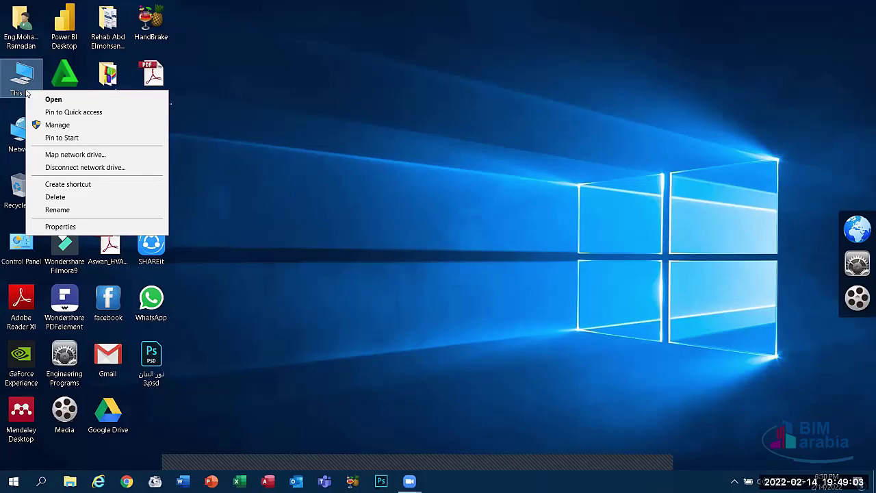
pyautogui.click(72, 229)
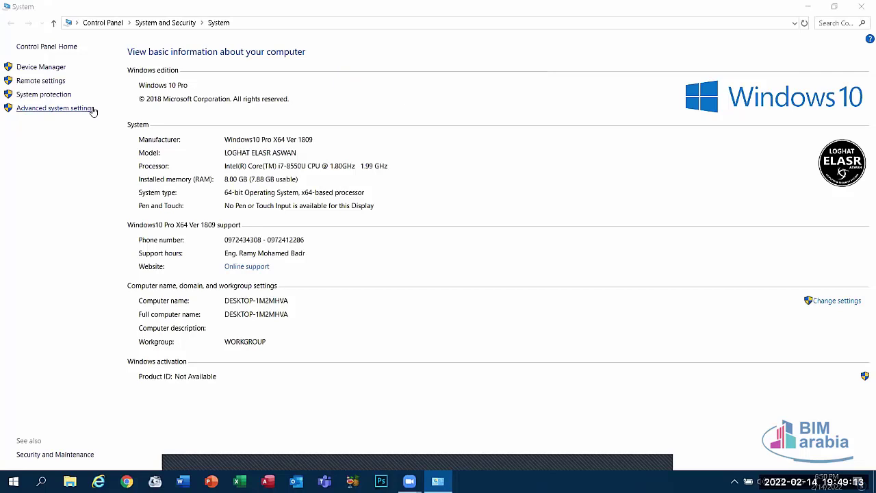
pyautogui.click(42, 111)
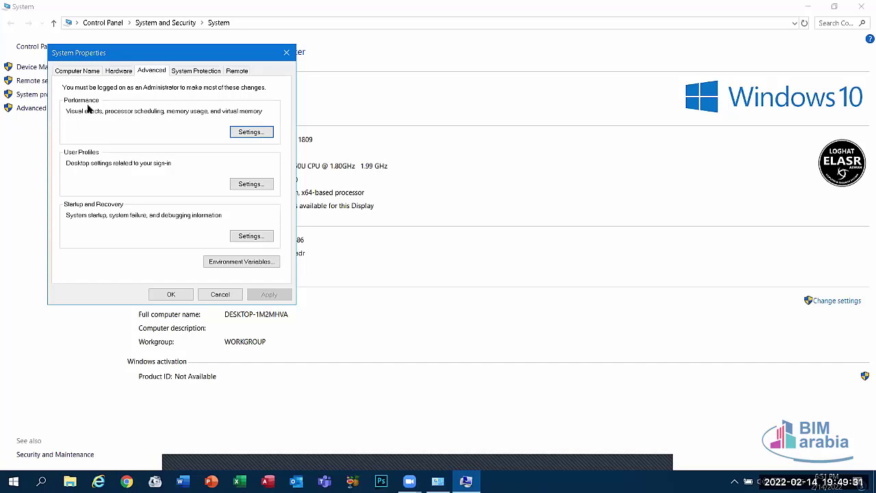
# Set the Performance visual effects to Adjust for best performance, apply them, and close System Properties and the System window
pyautogui.click(234, 133)
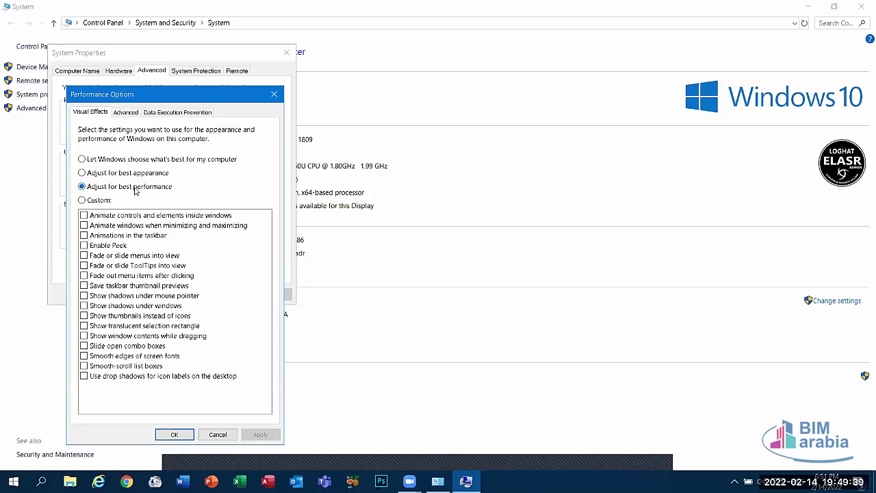
pyautogui.click(116, 175)
pyautogui.click(113, 189)
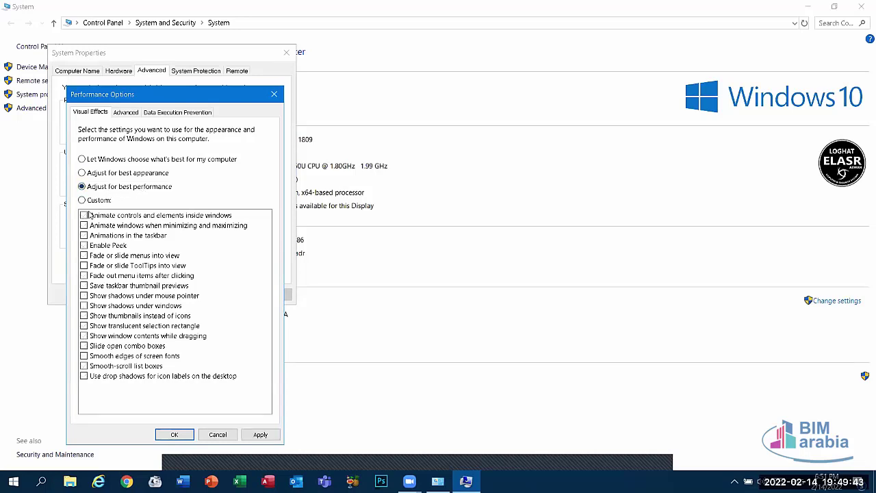
pyautogui.click(251, 433)
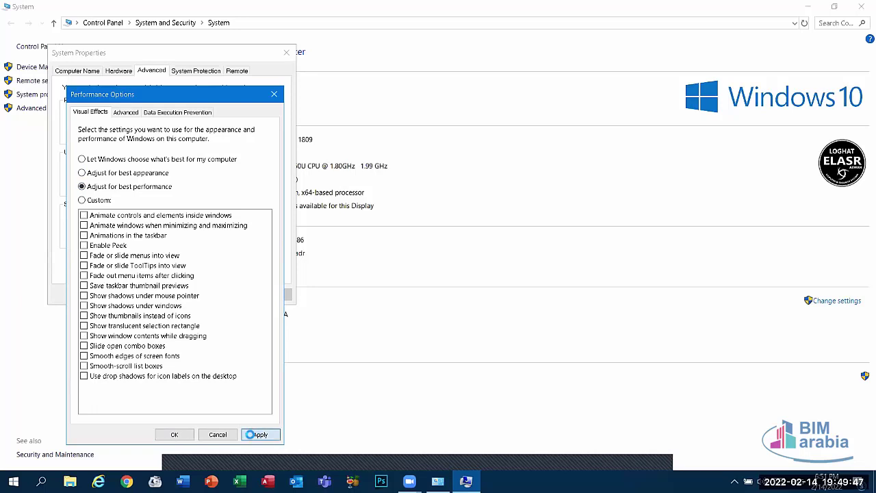
pyautogui.click(174, 434)
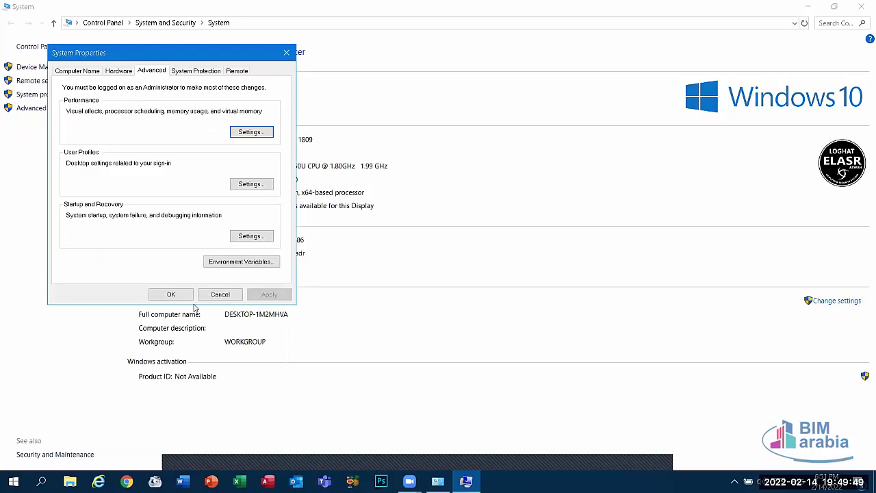
pyautogui.click(173, 295)
pyautogui.click(861, 5)
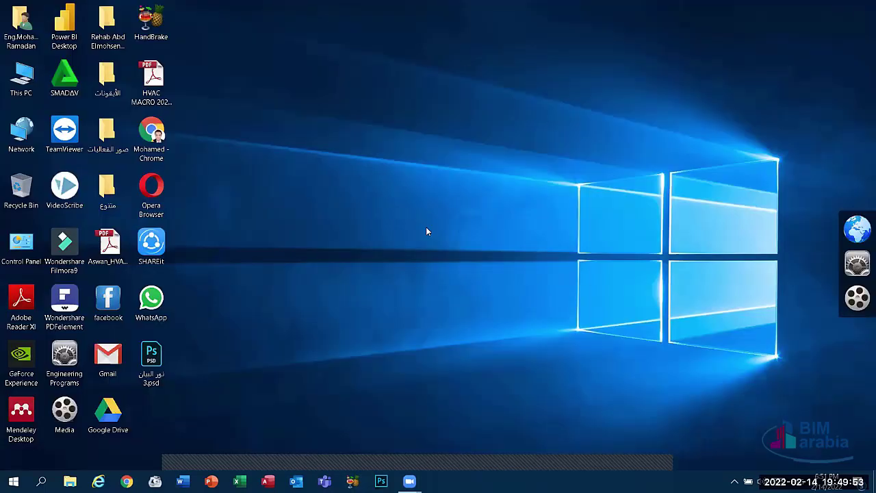
pyautogui.press('super+r')
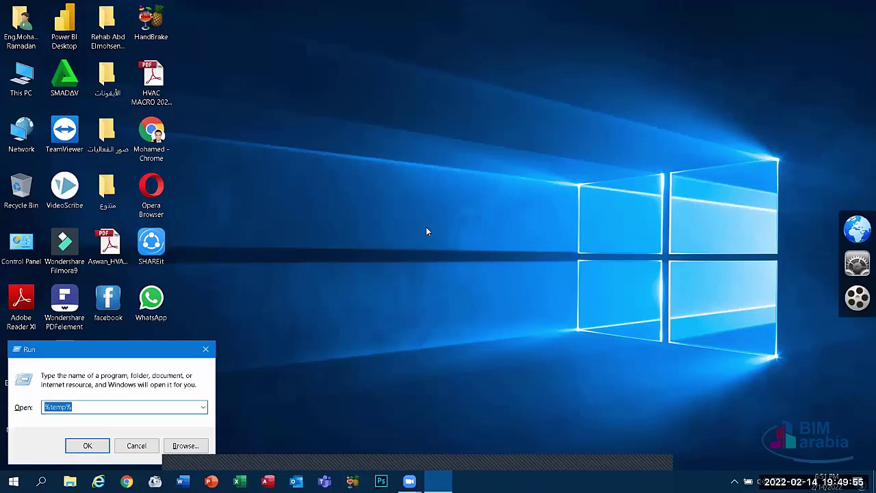
pyautogui.click(261, 317)
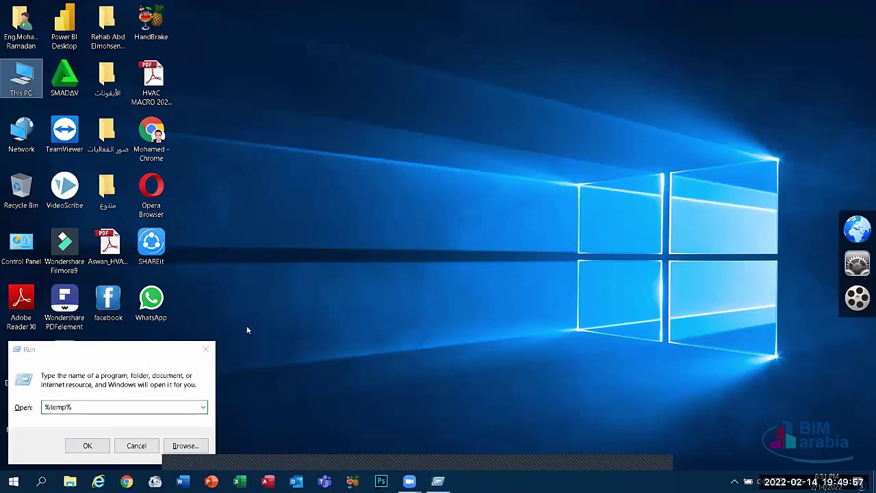
pyautogui.click(205, 349)
# Open the Windows Temp folder by running the command temp
pyautogui.press('super+r')
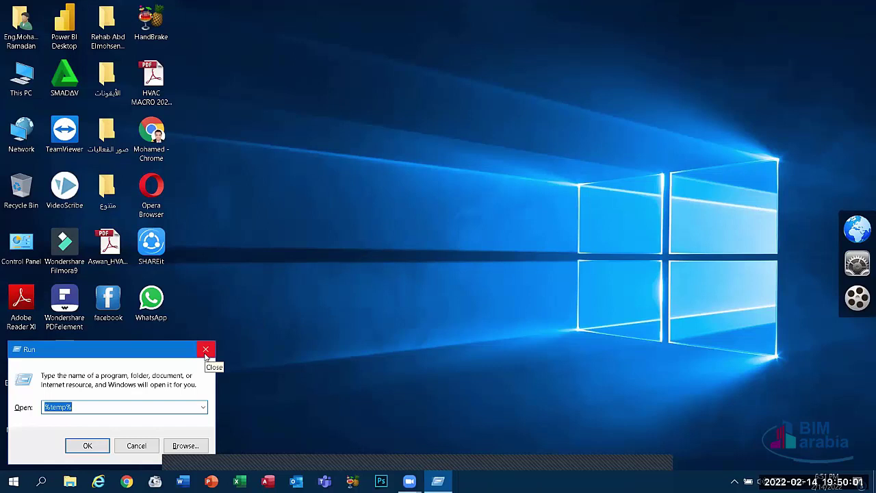
pyautogui.write('temp')
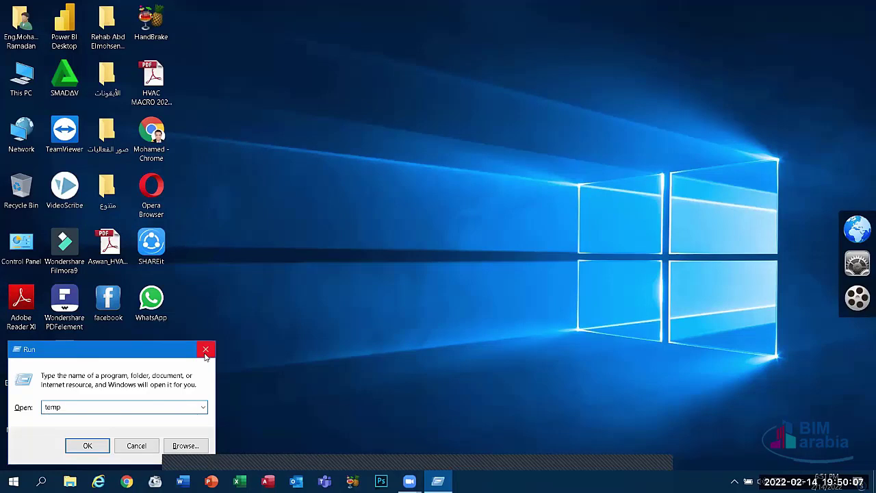
pyautogui.press('Return')
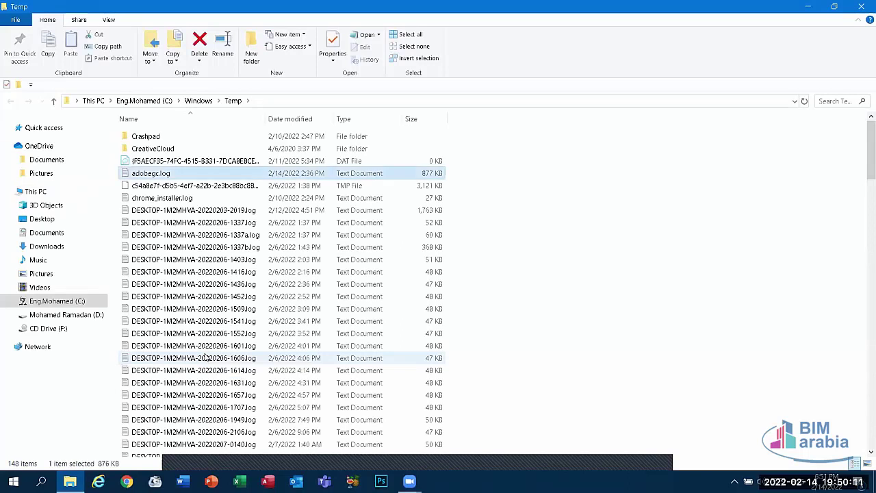
# Permanently delete all items in the Windows Temp folder
pyautogui.click(409, 37)
pyautogui.hotkey('shift', 'Delete')
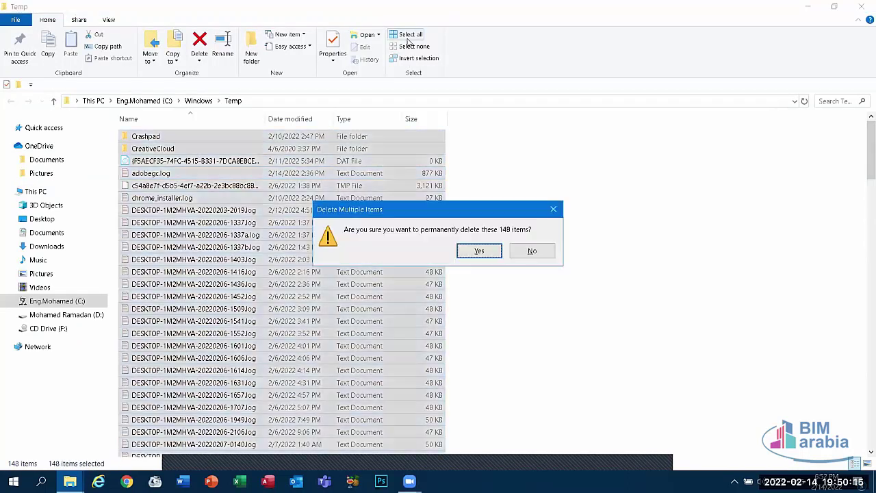
pyautogui.press('Return')
pyautogui.press('Escape')
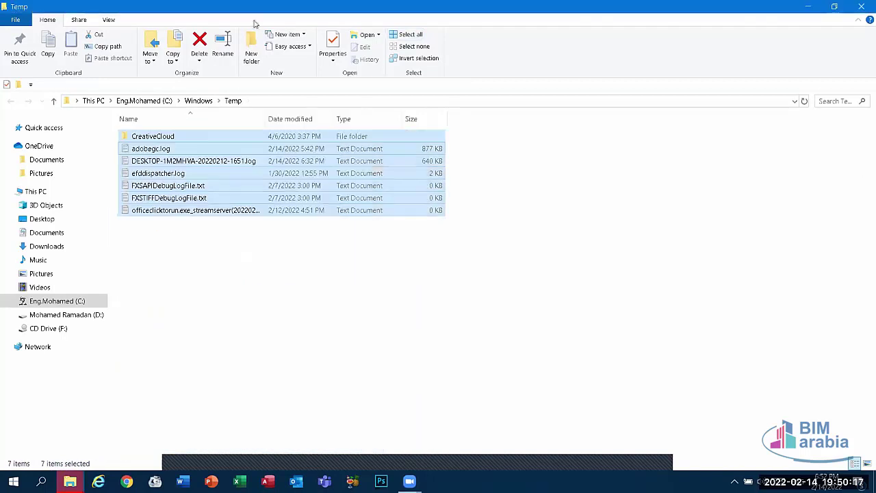
# Try to permanently delete the remaining CreativeCloud folder, skip the files in use for all current items, and close the Temp window
pyautogui.click(467, 262)
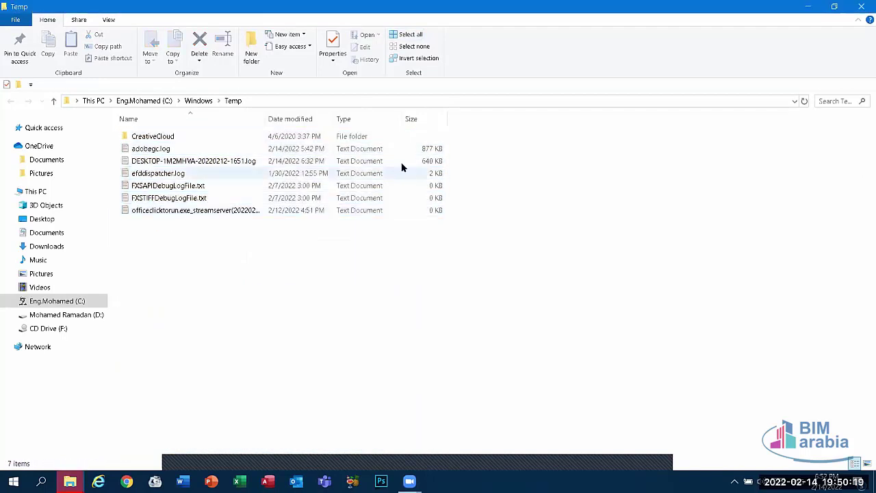
pyautogui.click(362, 139)
pyautogui.hotkey('shift', 'Delete')
pyautogui.press('Return')
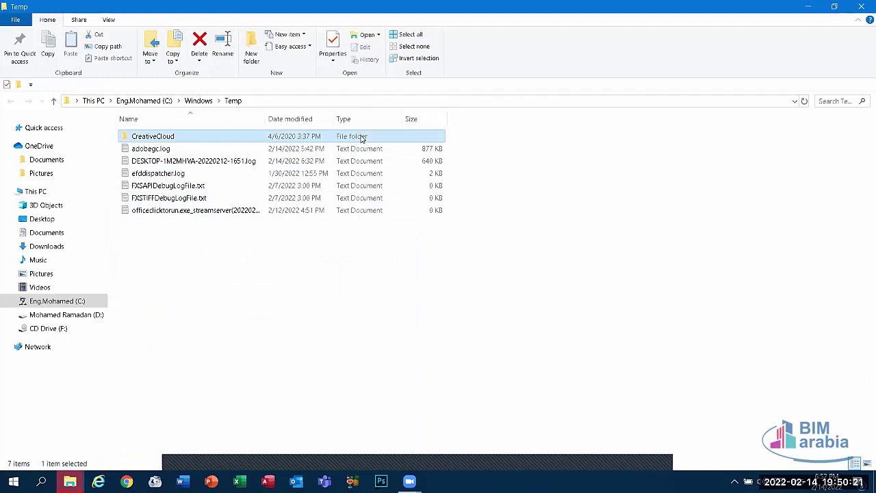
pyautogui.click(133, 165)
pyautogui.click(288, 319)
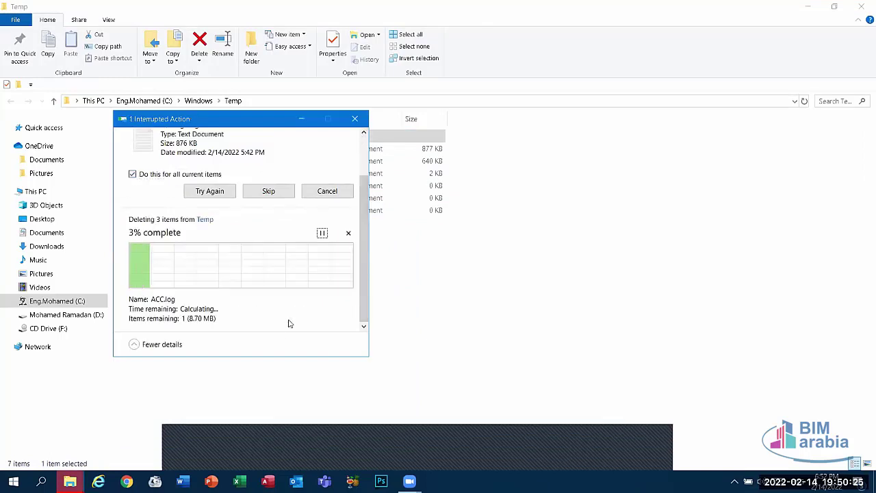
pyautogui.click(327, 245)
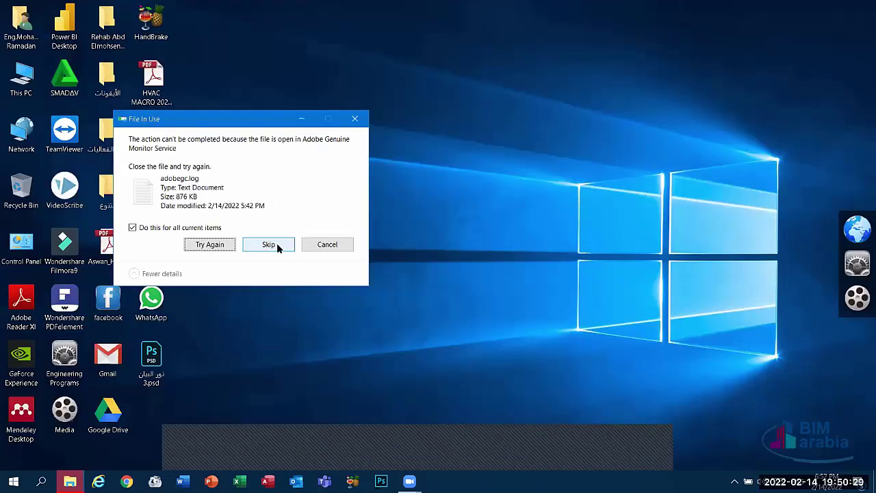
pyautogui.click(278, 245)
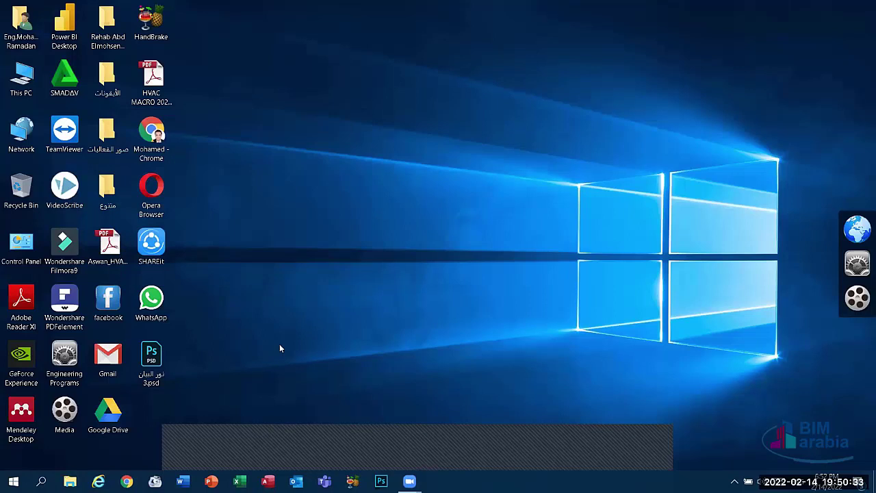
# Open the account's own temporary files folder by running the command %temp%
pyautogui.press('super+r')
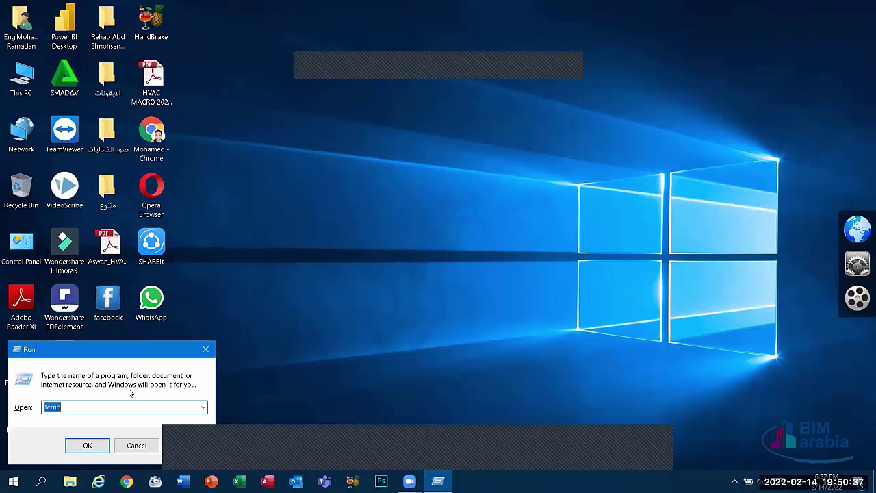
pyautogui.write('%temp%')
pyautogui.click(81, 446)
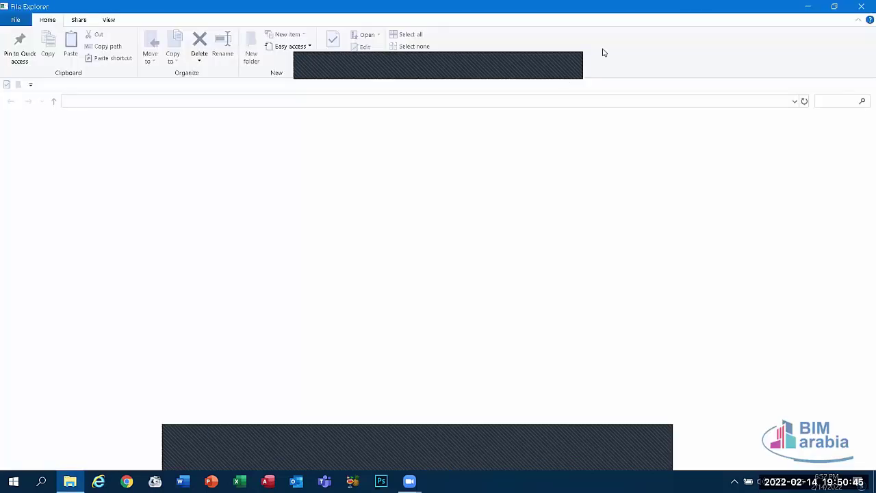
# Permanently delete all items in the account's Temp folder, allowing system file al.exe, skip files in use for all current items, and close the folder window
pyautogui.click(404, 36)
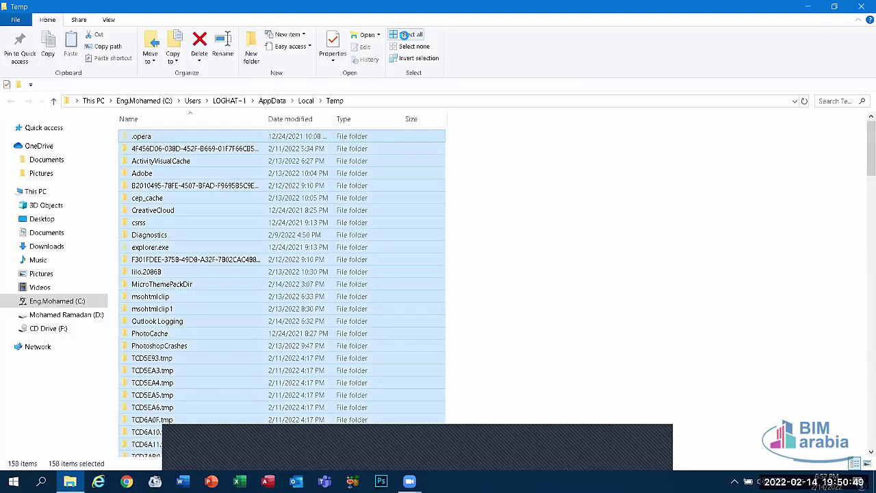
pyautogui.hotkey('shift', 'Delete')
pyautogui.press('Return')
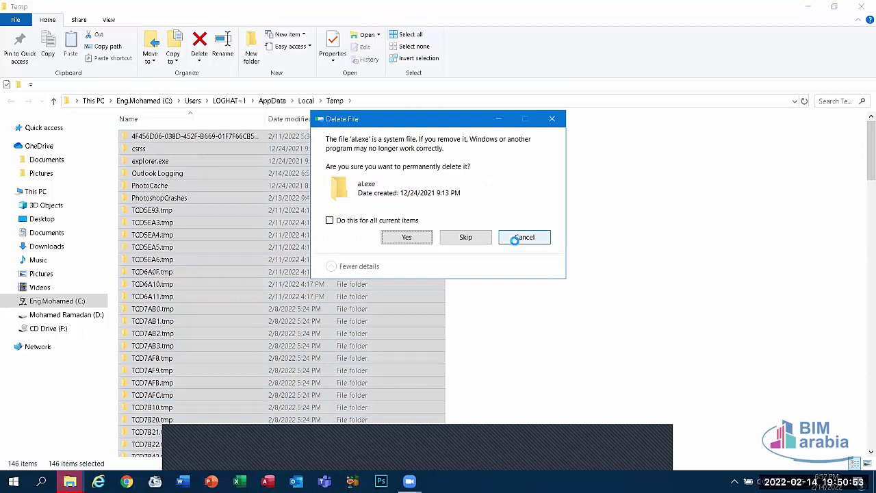
pyautogui.click(407, 237)
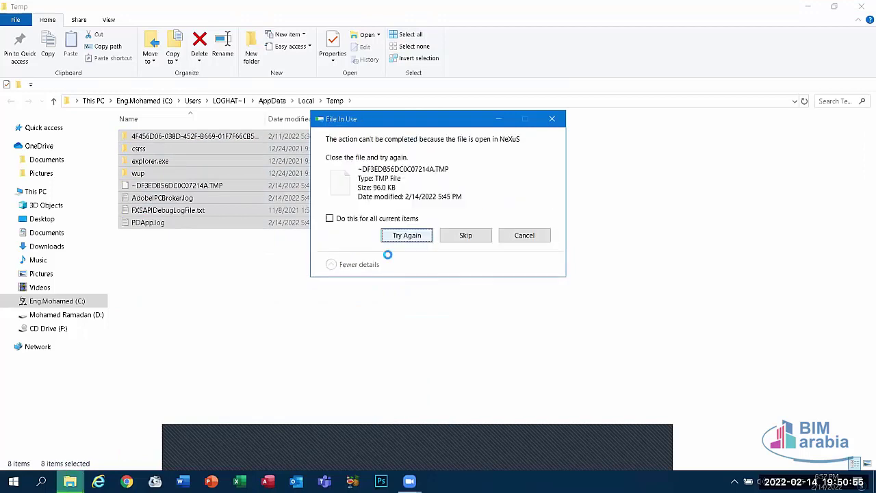
pyautogui.click(409, 220)
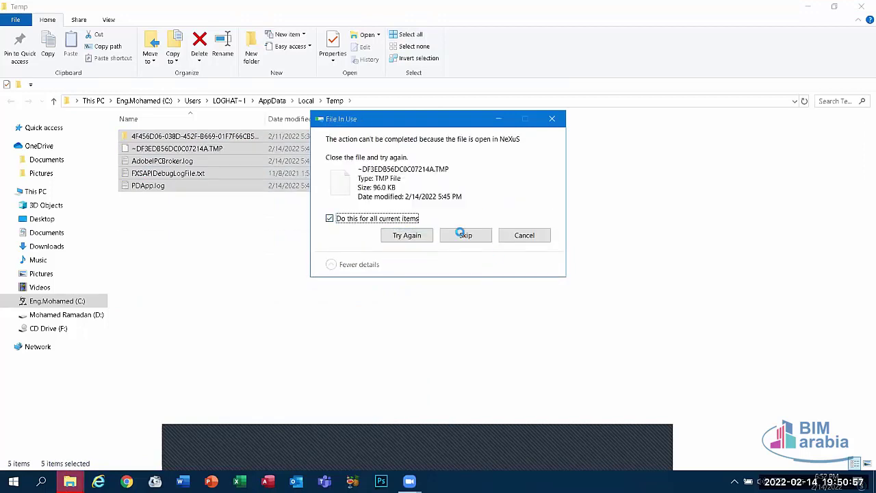
pyautogui.click(462, 235)
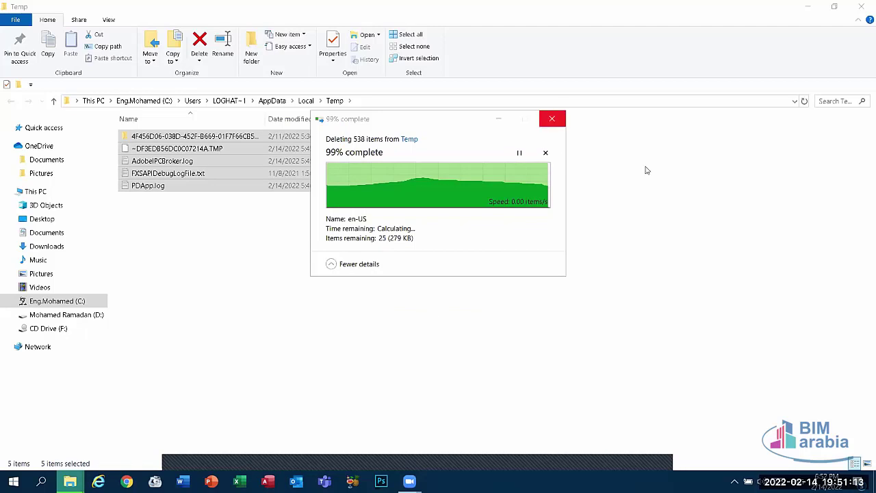
pyautogui.click(552, 121)
pyautogui.click(861, 6)
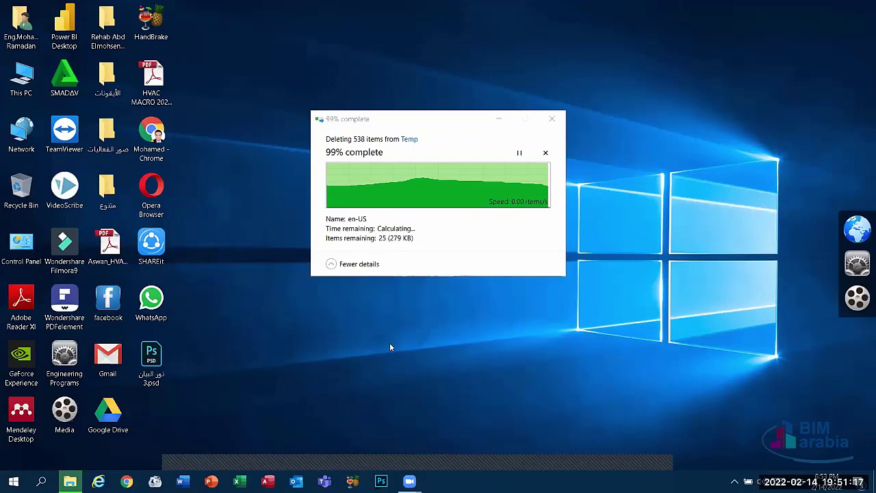
# Look inside the الأيقونات desktop folder, close it, and dismiss the pending Temp deletion progress
pyautogui.click(115, 88)
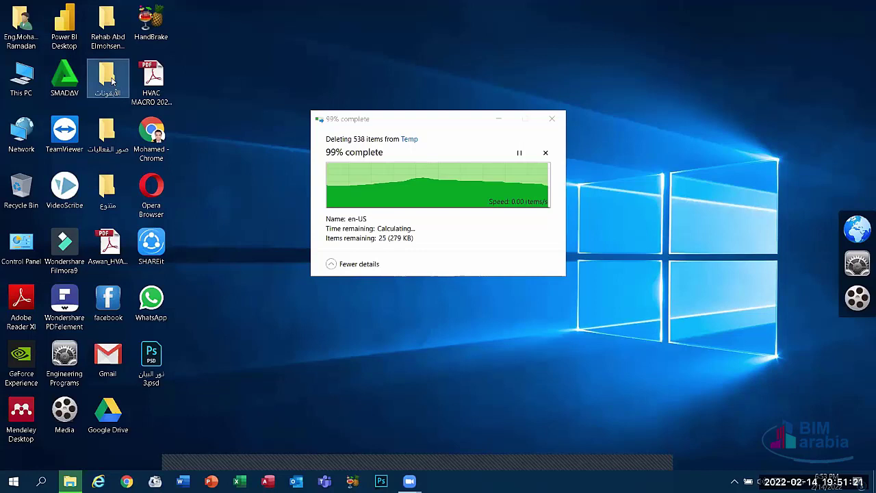
pyautogui.doubleClick(113, 81)
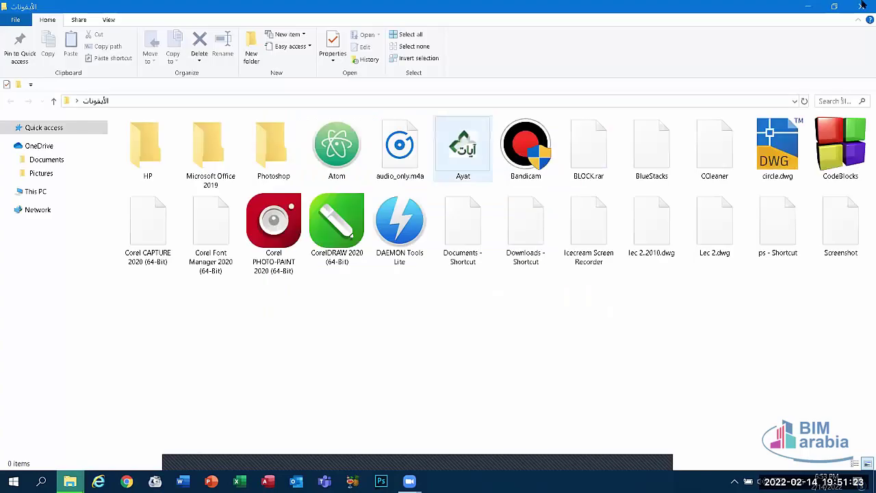
pyautogui.click(861, 7)
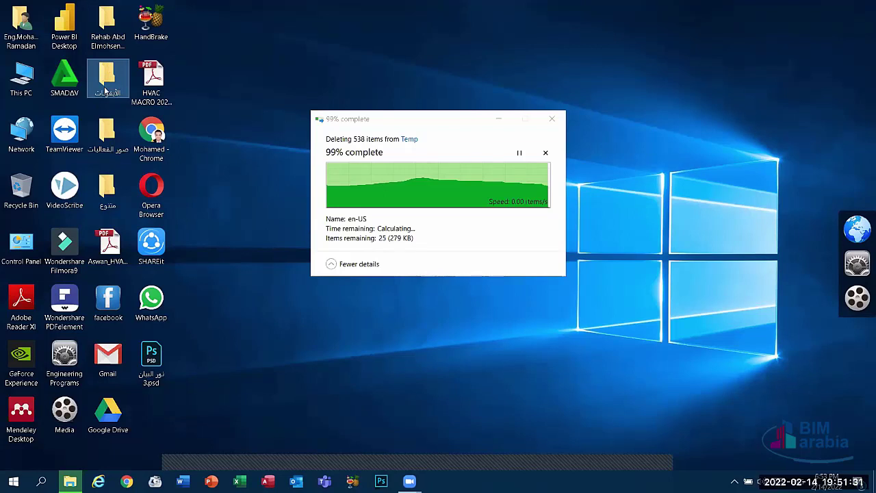
pyautogui.click(550, 116)
pyautogui.click(545, 122)
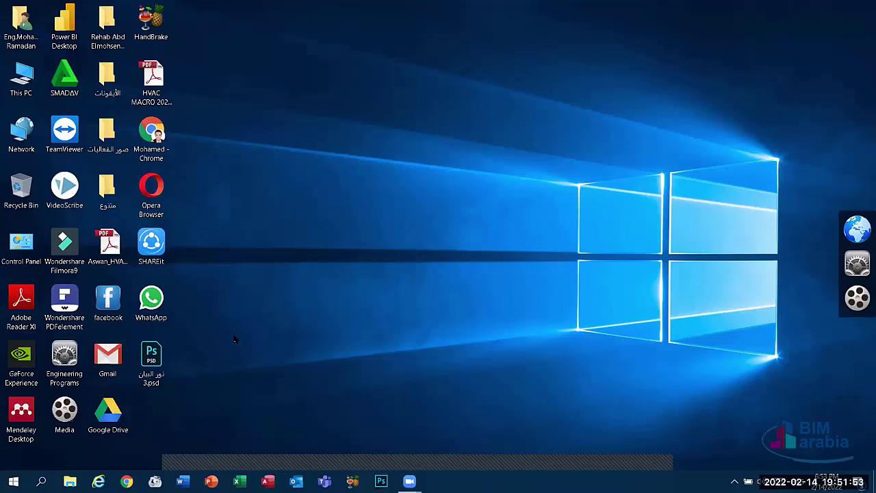
# Open Devices and Printers from the Hardware and Sound category of Control Panel
pyautogui.doubleClick(17, 259)
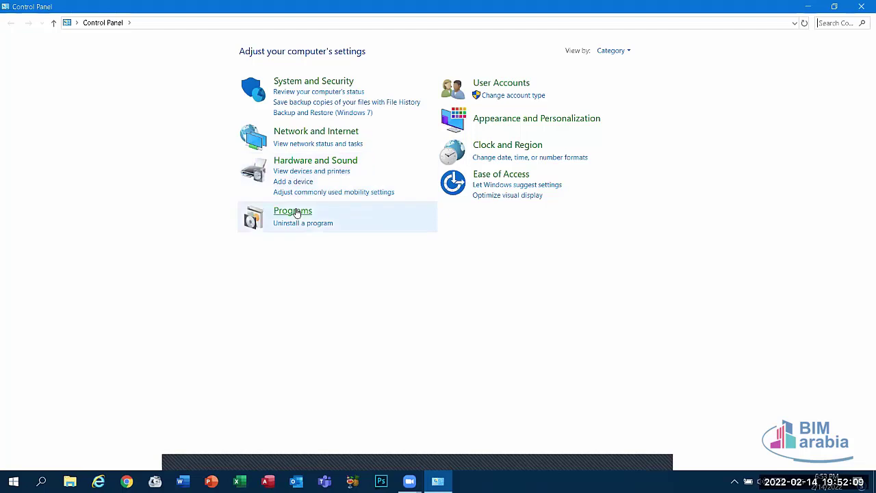
pyautogui.click(299, 162)
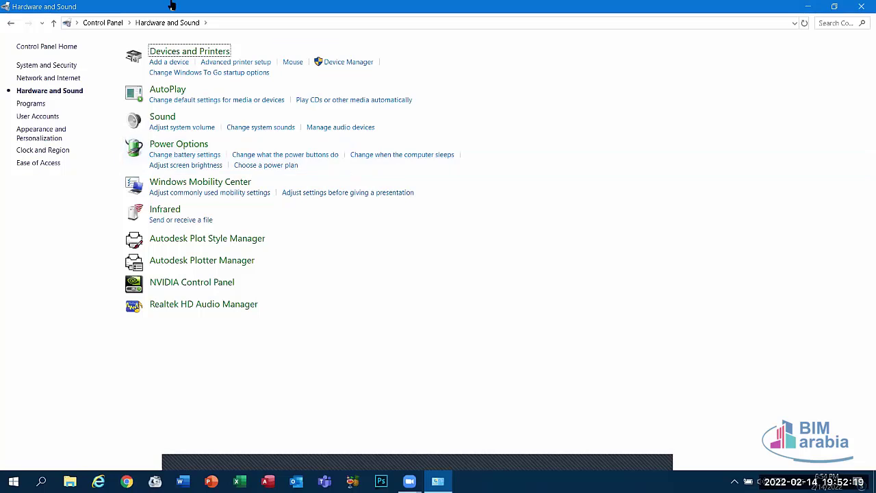
pyautogui.click(171, 53)
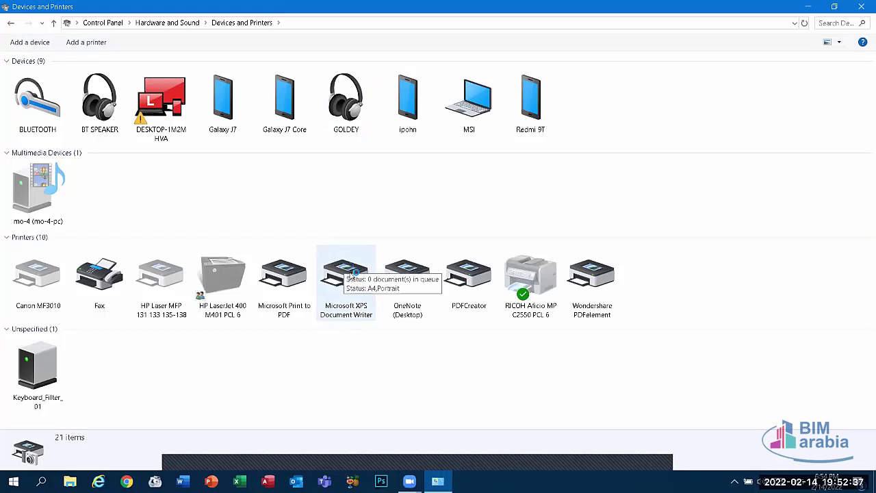
# Show the actions available for the OneNote (Desktop) printer, including Remove device, dismiss them, and select the PDFCreator printer
pyautogui.click(404, 294)
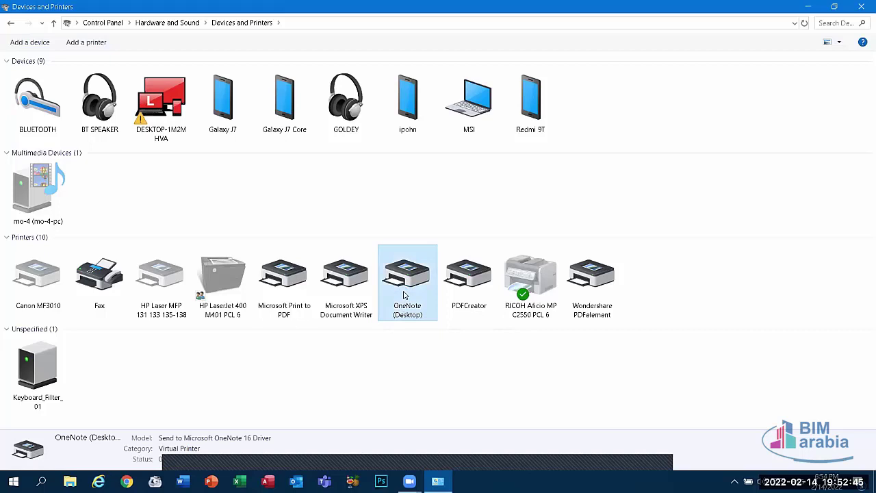
pyautogui.rightClick(403, 295)
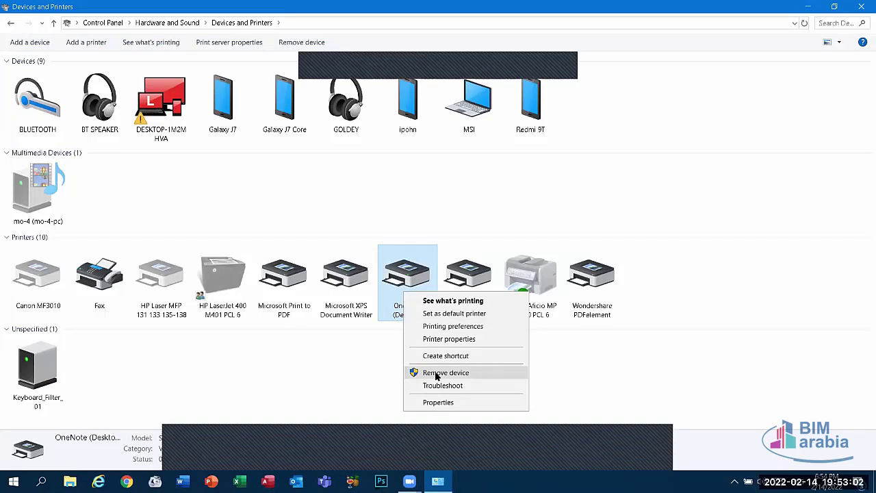
pyautogui.click(488, 55)
pyautogui.click(463, 257)
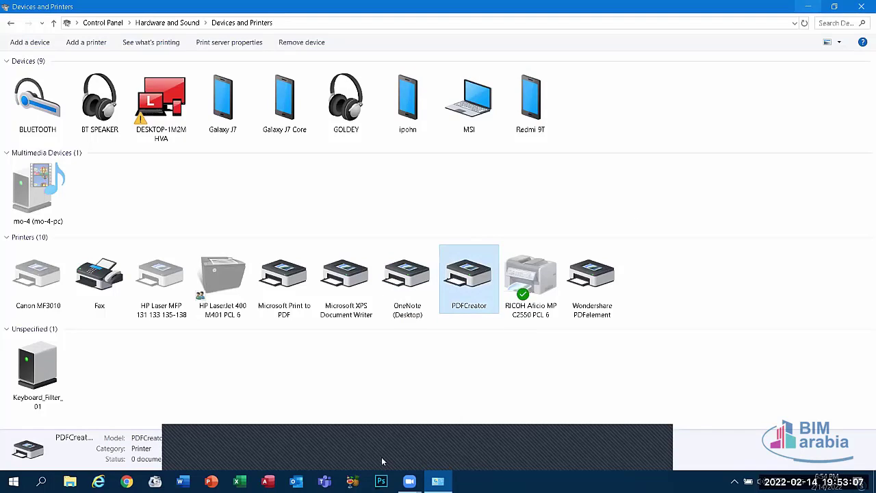
# Switch to Word, create a blank document, and write Remove and Delete on two separate lines
pyautogui.press('super+d')
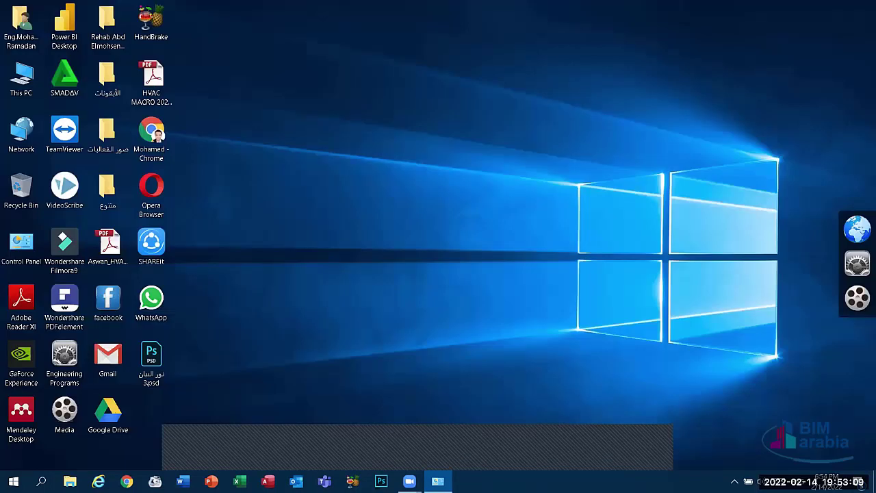
pyautogui.click(182, 481)
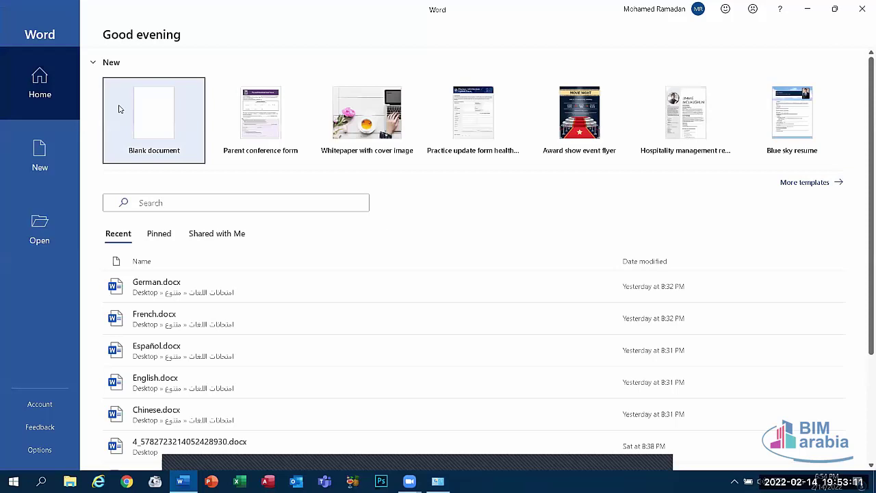
pyautogui.click(150, 134)
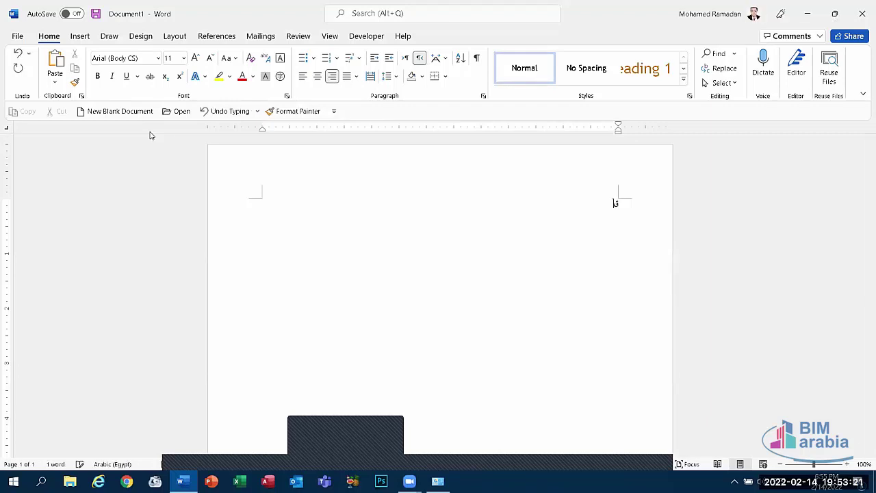
pyautogui.hotkey('alt', 'shift')
pyautogui.write('Remove')
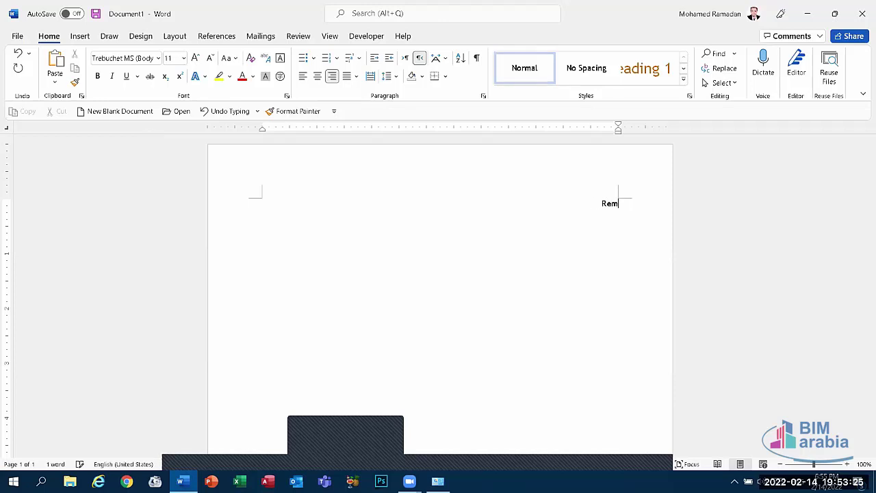
pyautogui.press('Return')
pyautogui.write('Delete')
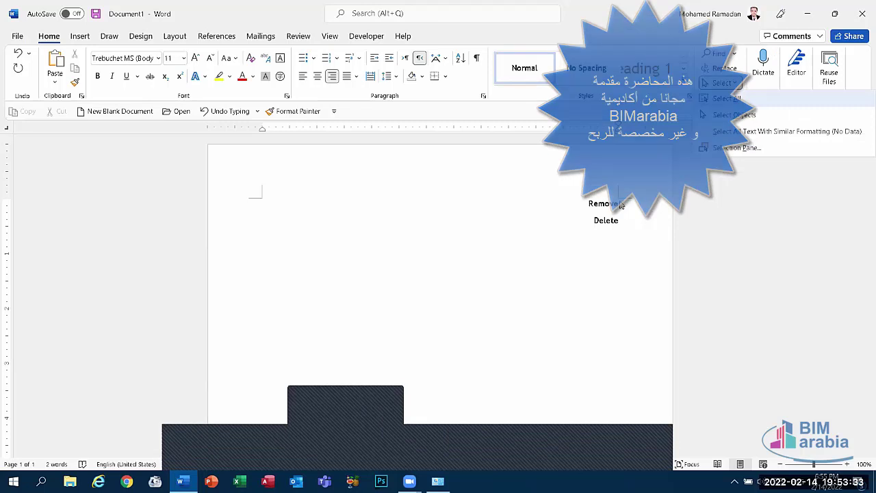
# Center the words Remove and Delete and enlarge both to font size 80
pyautogui.hotkey('ctrl', 'a')
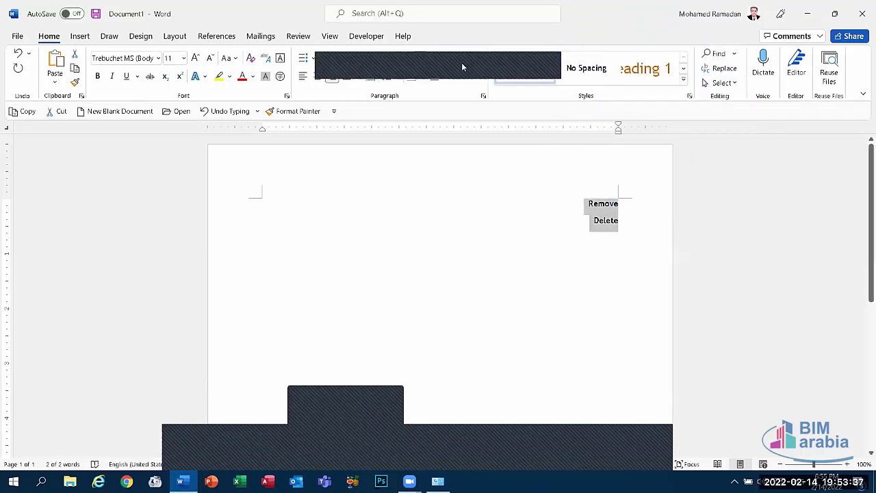
pyautogui.click(317, 76)
pyautogui.click(195, 58)
pyautogui.click(195, 58)
pyautogui.click(194, 59)
pyautogui.click(195, 58)
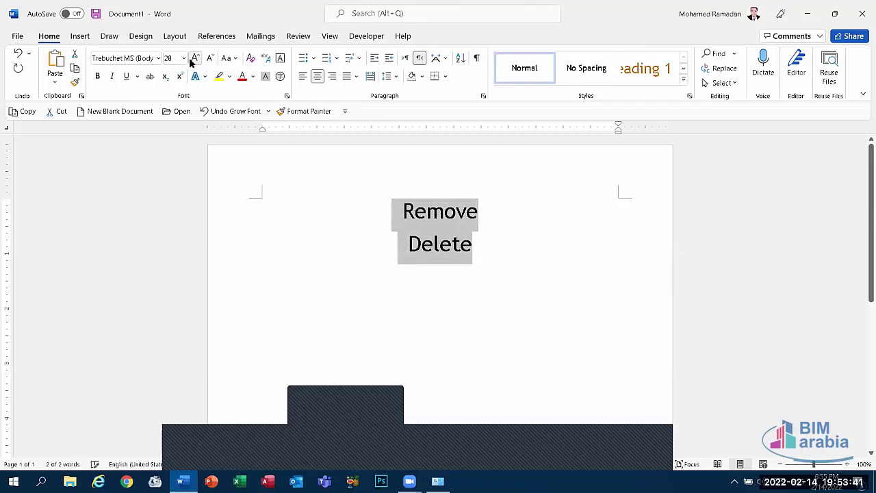
pyautogui.click(195, 58)
pyautogui.click(194, 58)
pyautogui.click(194, 58)
pyautogui.click(195, 59)
pyautogui.click(195, 58)
pyautogui.click(194, 59)
pyautogui.click(194, 58)
pyautogui.click(194, 58)
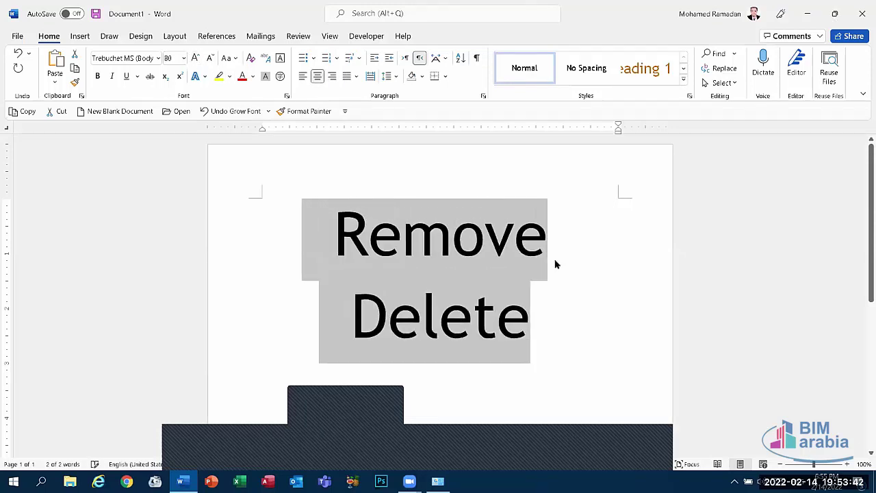
pyautogui.click(533, 321)
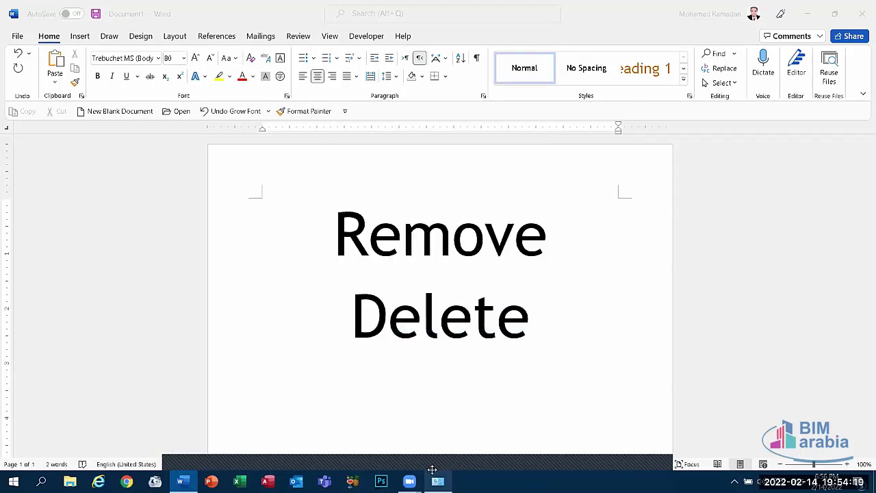
# Raise the system volume to 100
pyautogui.moveTo(432, 470)
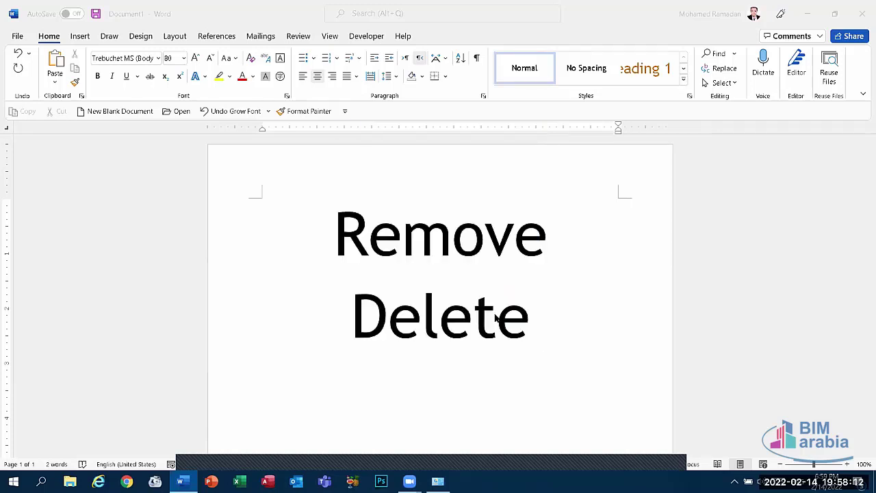
pyautogui.click(529, 320)
pyautogui.press('XF86AudioRaiseVolume')
pyautogui.press('XF86AudioRaiseVolume')
pyautogui.press('XF86AudioRaiseVolume')
pyautogui.press('XF86AudioRaiseVolume')
pyautogui.press('XF86AudioRaiseVolume')
pyautogui.press('XF86AudioRaiseVolume')
pyautogui.press('XF86AudioRaiseVolume')
pyautogui.press('XF86AudioRaiseVolume')
pyautogui.press('XF86AudioRaiseVolume')
pyautogui.press('XF86AudioRaiseVolume')
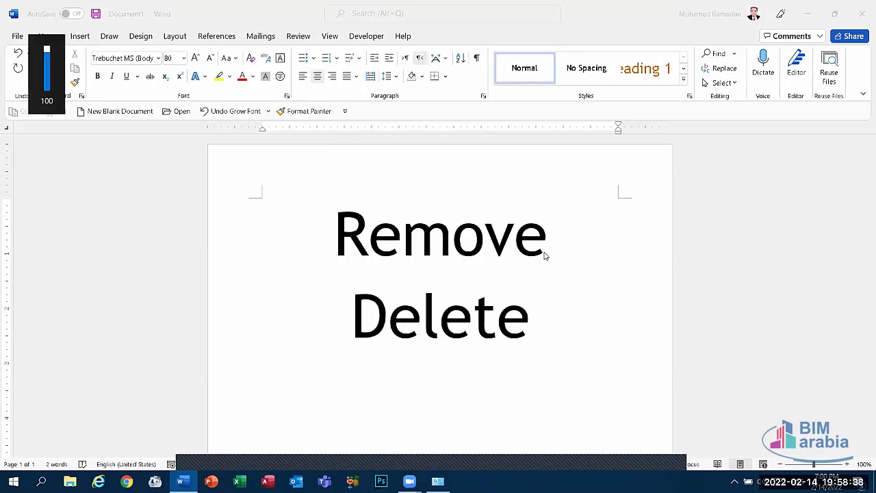
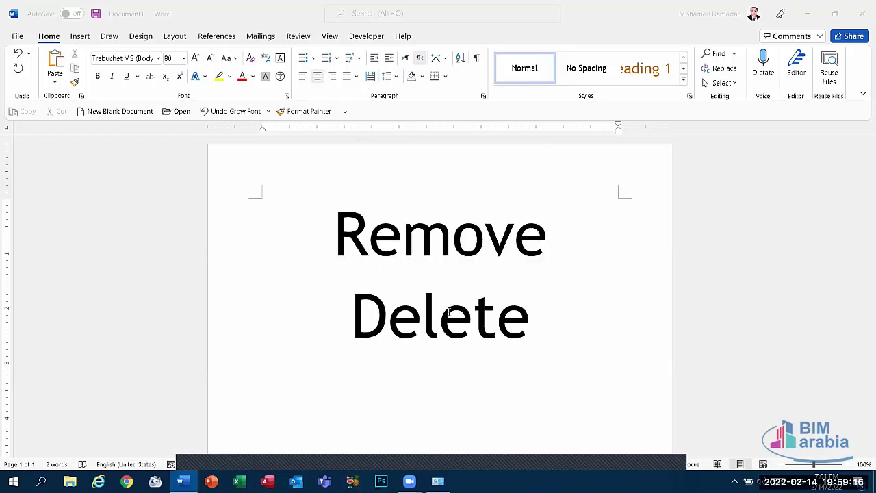
# Show the desktop and display the eject options for the connected Cruzer Force USB drive
pyautogui.click(528, 328)
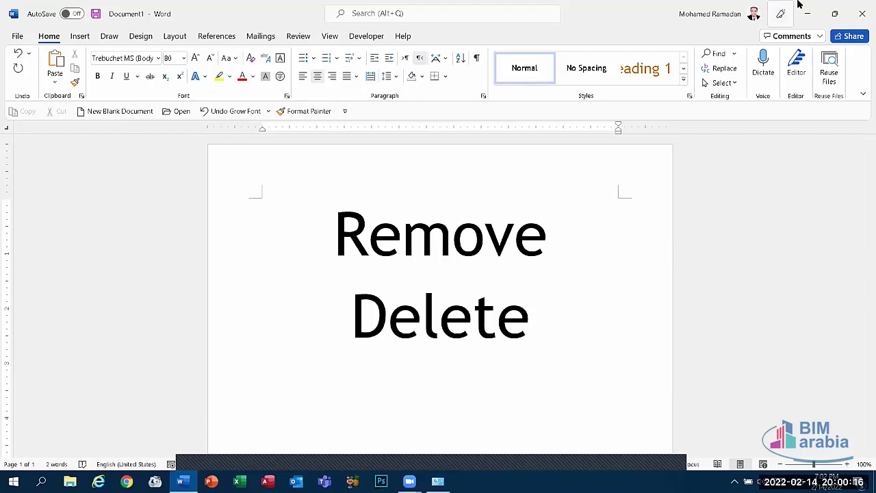
pyautogui.press('super+d')
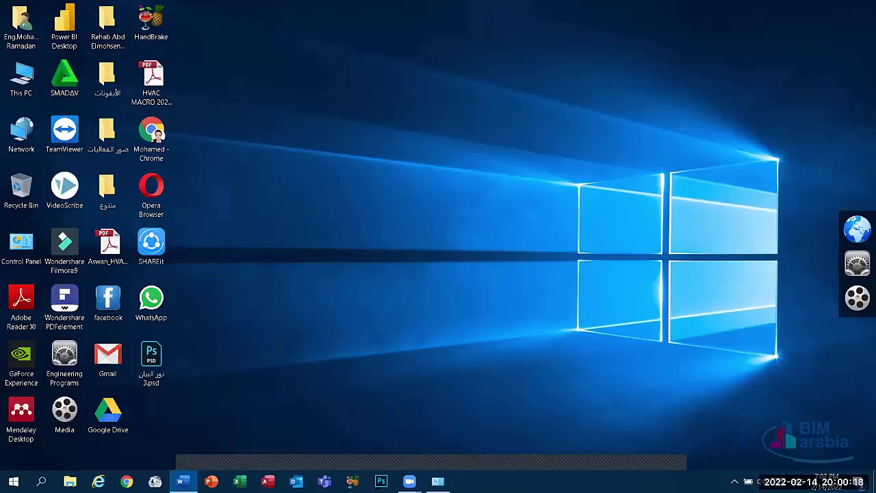
pyautogui.click(734, 481)
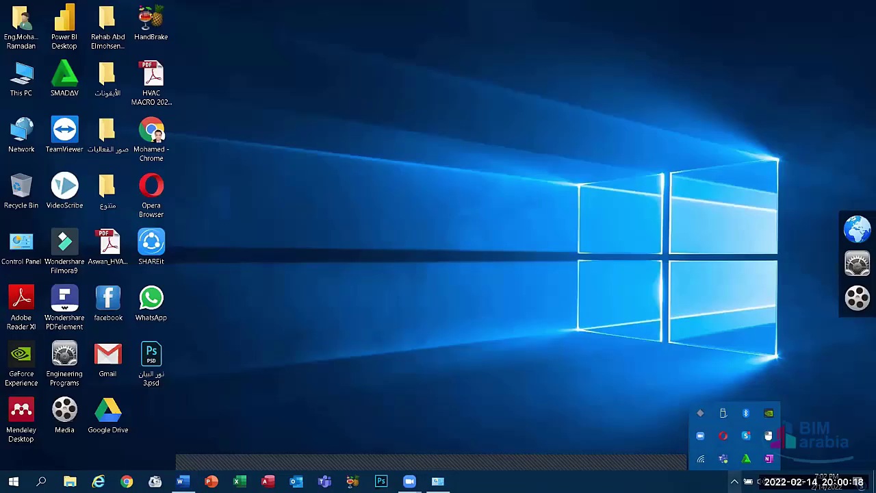
pyautogui.click(723, 419)
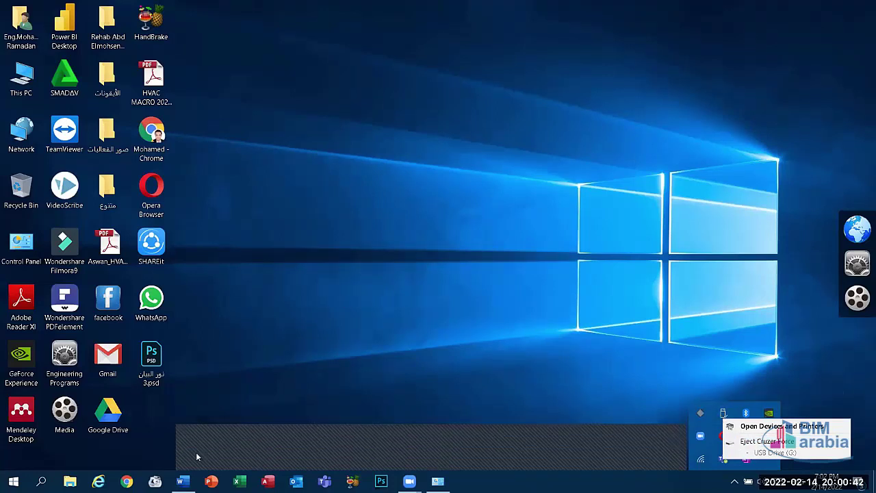
# Show the actions available for the PDFCreator printer in Devices and Printers, and minimize the window
pyautogui.click(219, 268)
pyautogui.click(443, 286)
pyautogui.rightClick(438, 283)
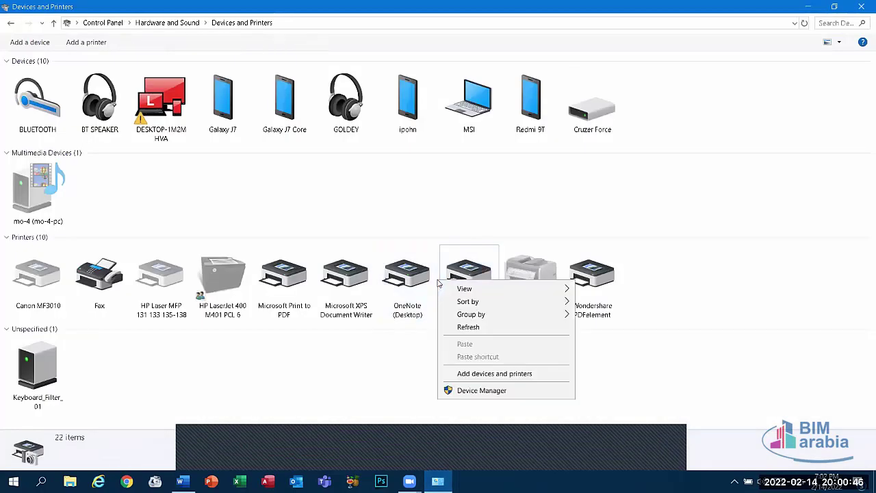
pyautogui.rightClick(447, 281)
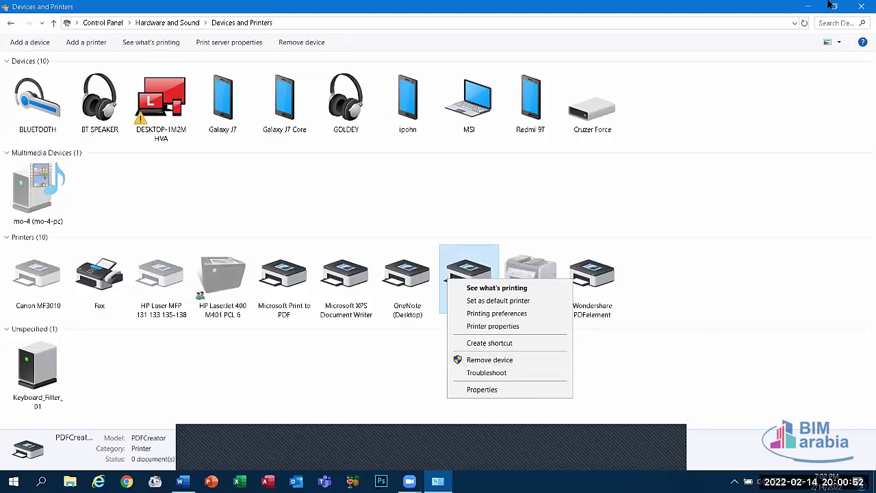
pyautogui.click(808, 5)
pyautogui.click(807, 5)
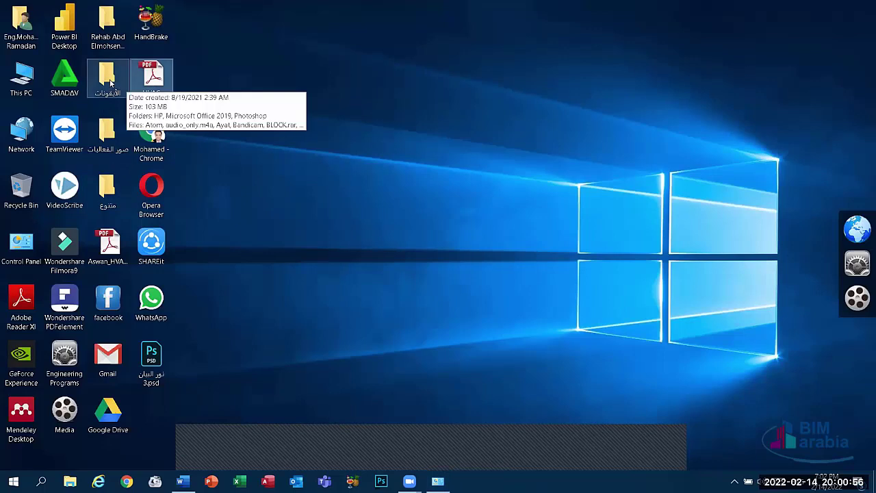
# Show the actions available for the folder متنوع on the desktop, and dismiss them
pyautogui.rightClick(108, 195)
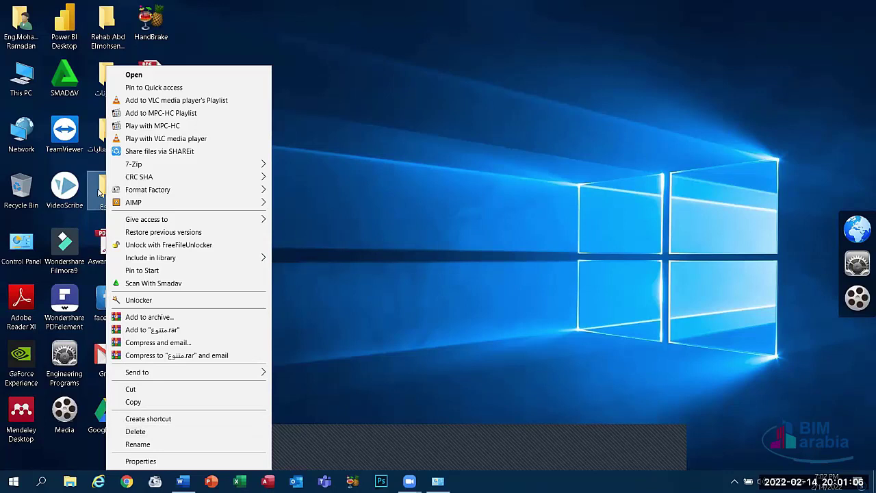
pyautogui.click(99, 193)
pyautogui.click(72, 192)
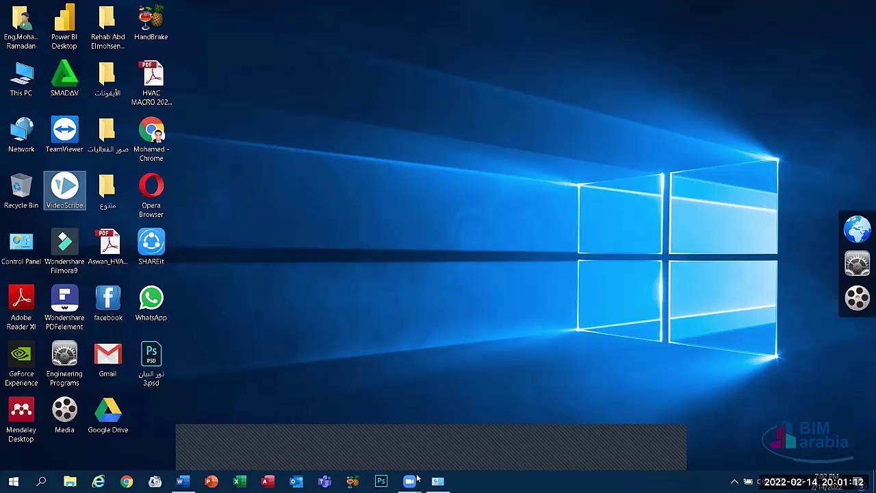
pyautogui.click(417, 461)
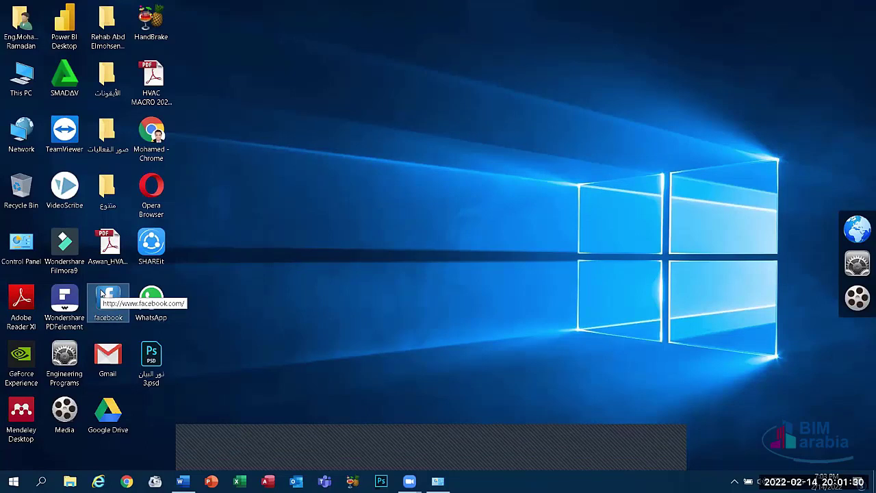
pyautogui.click(407, 452)
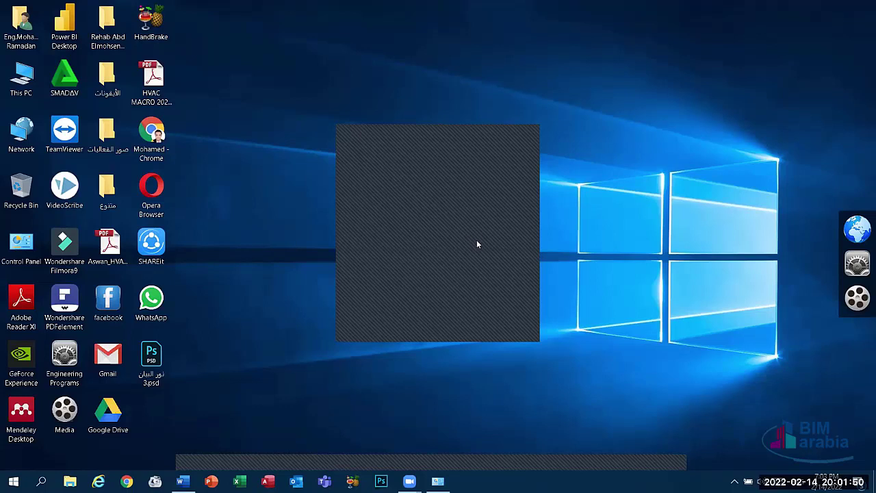
pyautogui.click(518, 141)
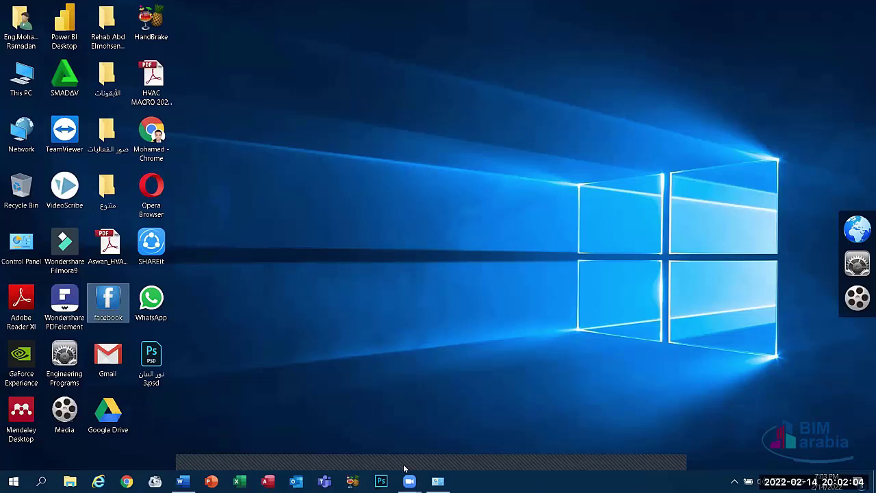
# Return to Devices and Printers and show the actions available for the PDFCreator printer
pyautogui.click(438, 481)
pyautogui.rightClick(471, 257)
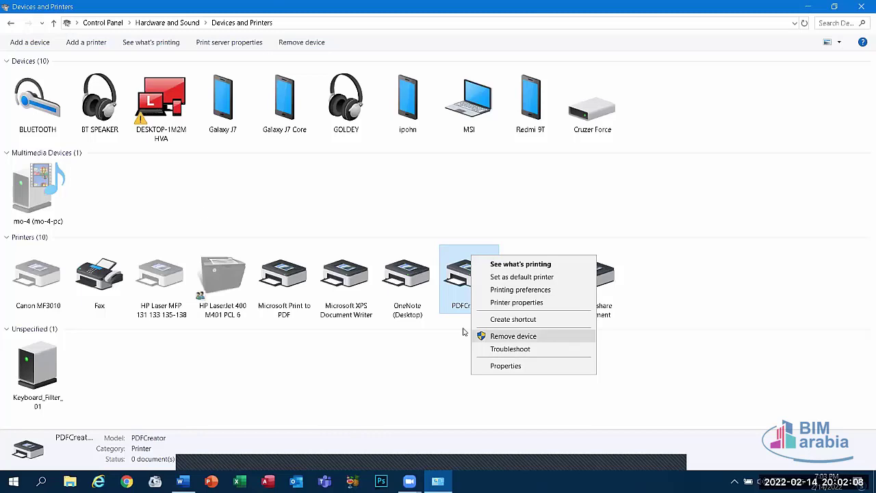
pyautogui.click(203, 213)
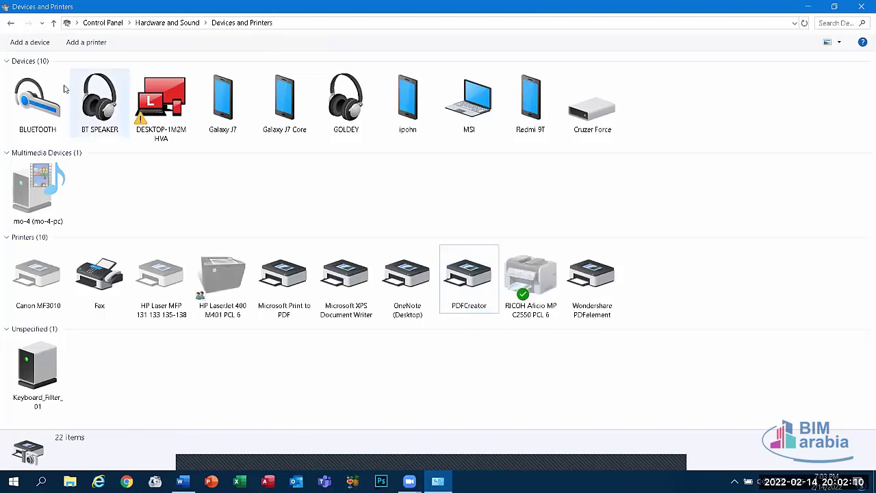
# Start the search for a device or printer to add to this PC, and cancel it
pyautogui.click(38, 46)
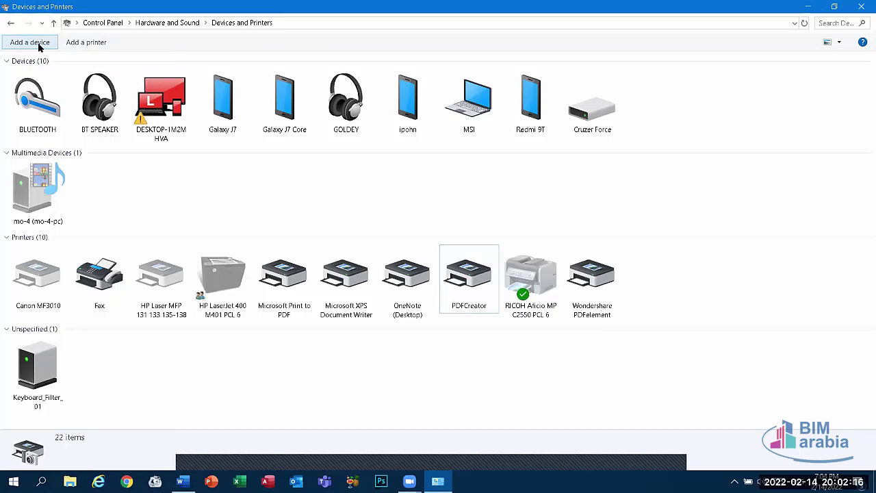
pyautogui.click(75, 44)
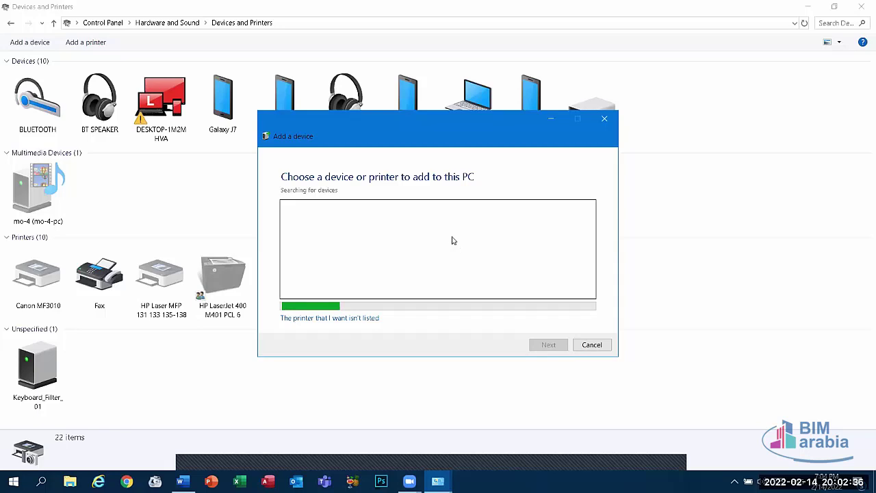
pyautogui.press('Escape')
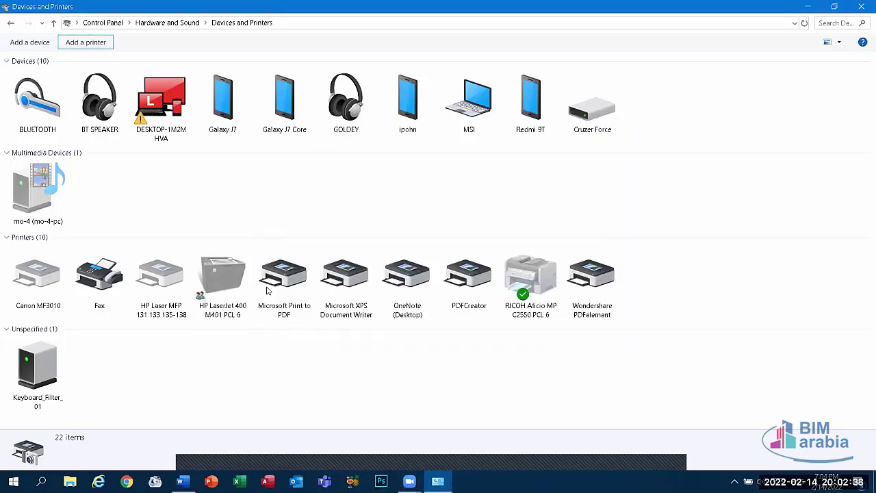
# View the print queue of the RICOH Aficio MP C2550 PCL 6 printer, and close it
pyautogui.rightClick(531, 305)
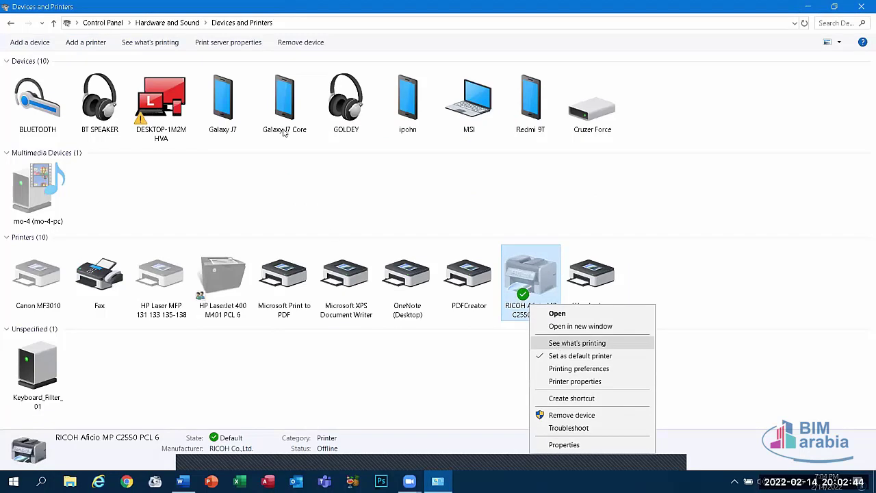
pyautogui.click(558, 346)
pyautogui.click(274, 54)
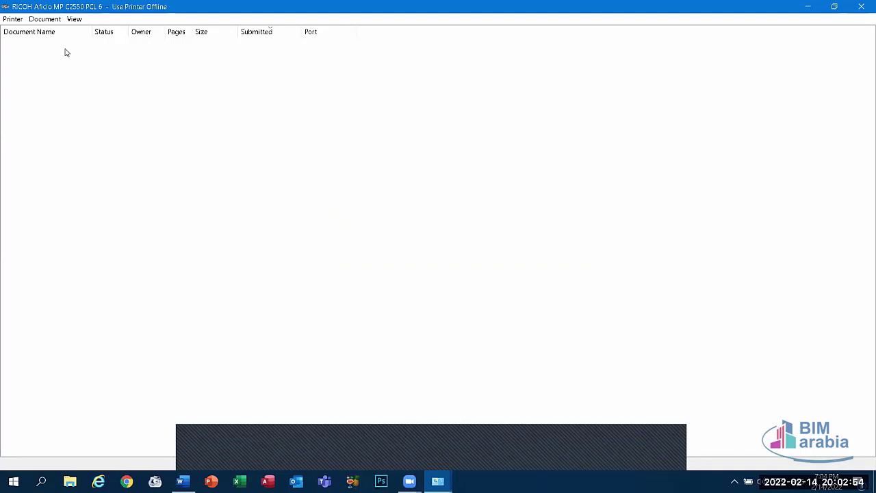
pyautogui.click(861, 6)
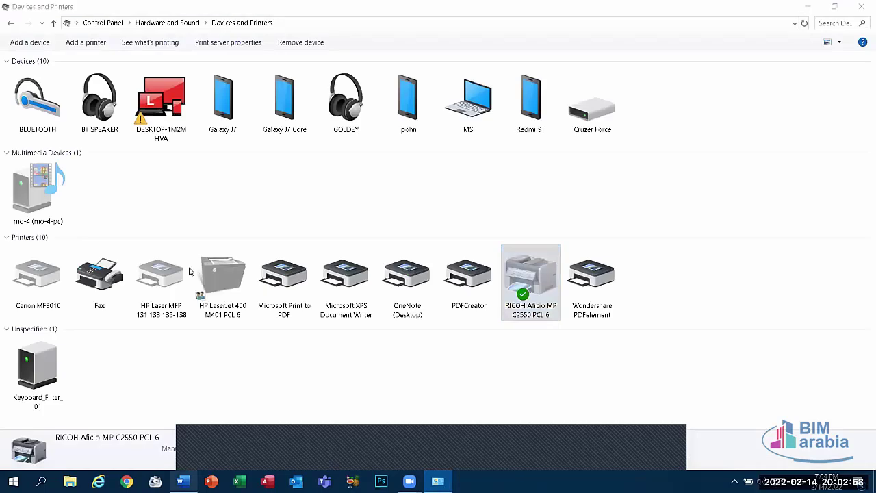
# Switch to Word and print one copy of the Remove and Delete document on the RICOH Aficio MP C2550 PCL 6
pyautogui.doubleClick(5, 6)
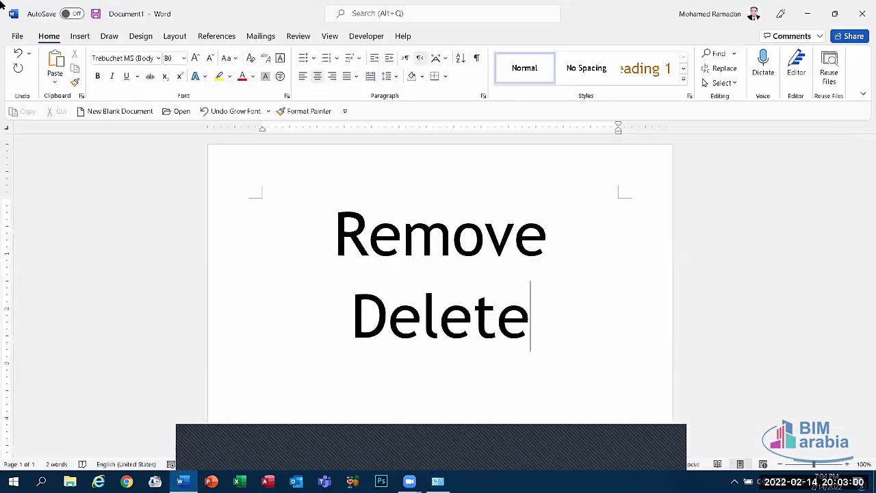
pyautogui.click(15, 36)
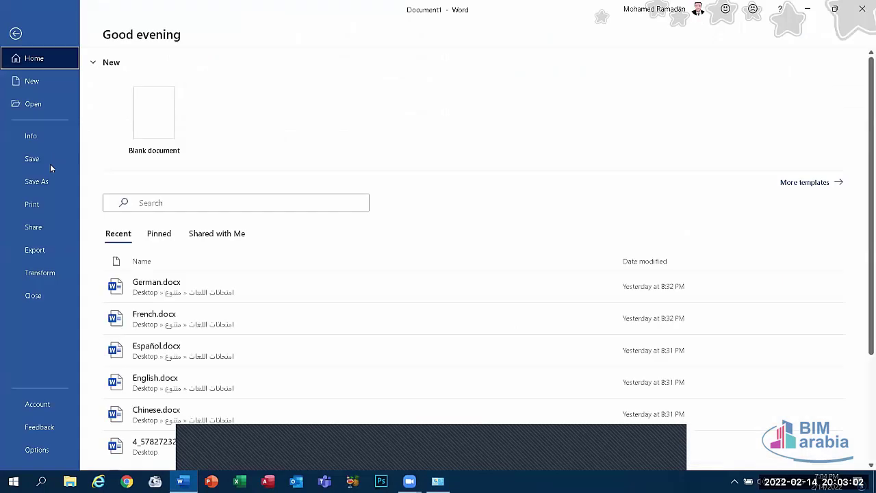
pyautogui.click(33, 204)
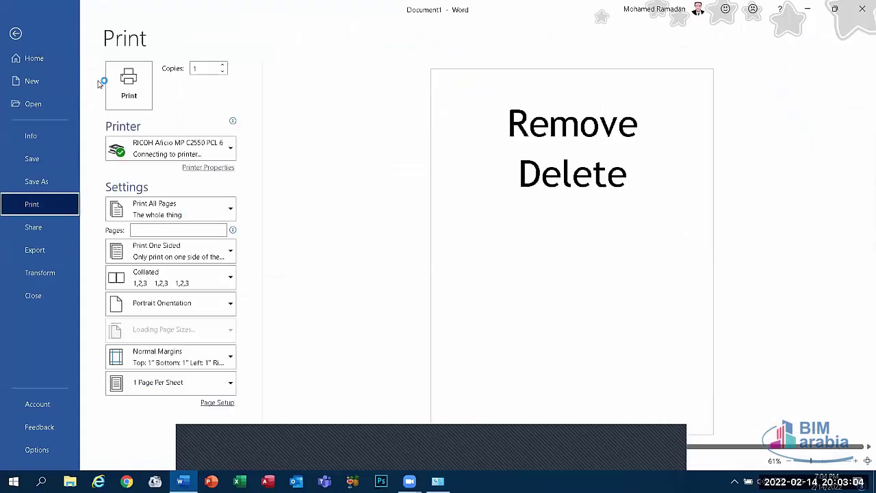
pyautogui.click(127, 80)
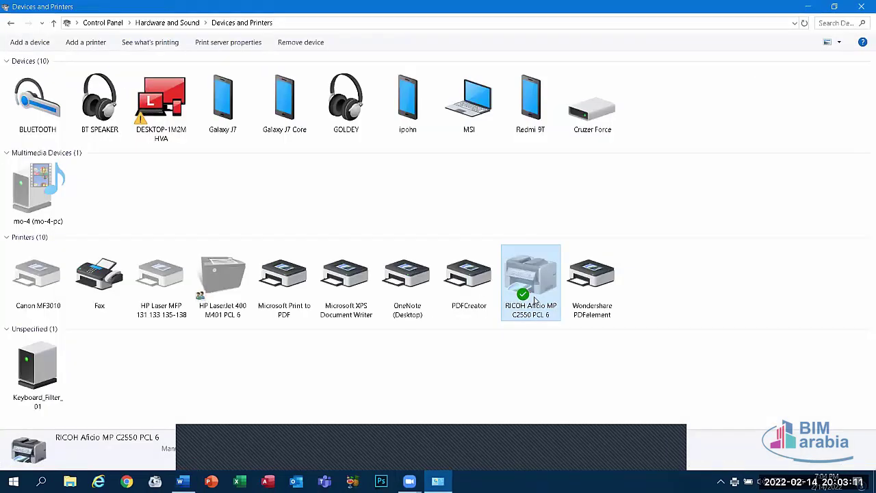
# Examine the RICOH Aficio MP C2550 PCL 6 print queue for the Word document just sent from Devices and Printers
pyautogui.rightClick(534, 300)
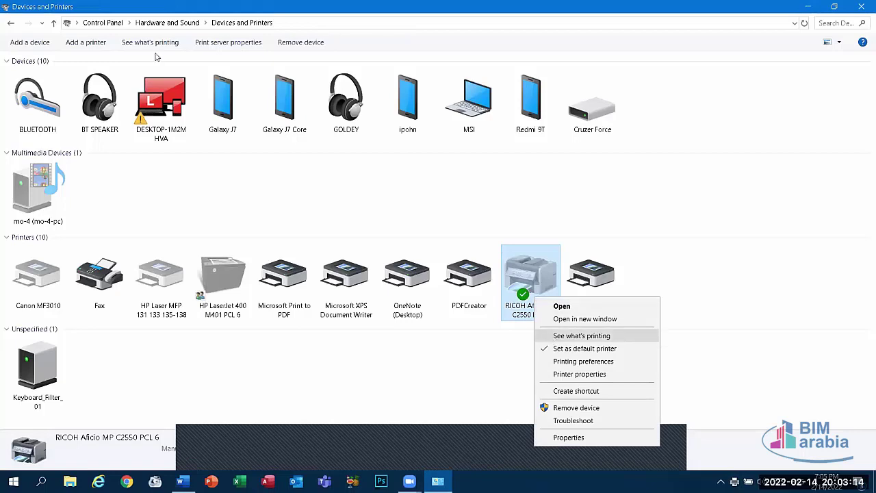
pyautogui.click(554, 336)
pyautogui.click(274, 55)
pyautogui.click(69, 43)
pyautogui.click(125, 48)
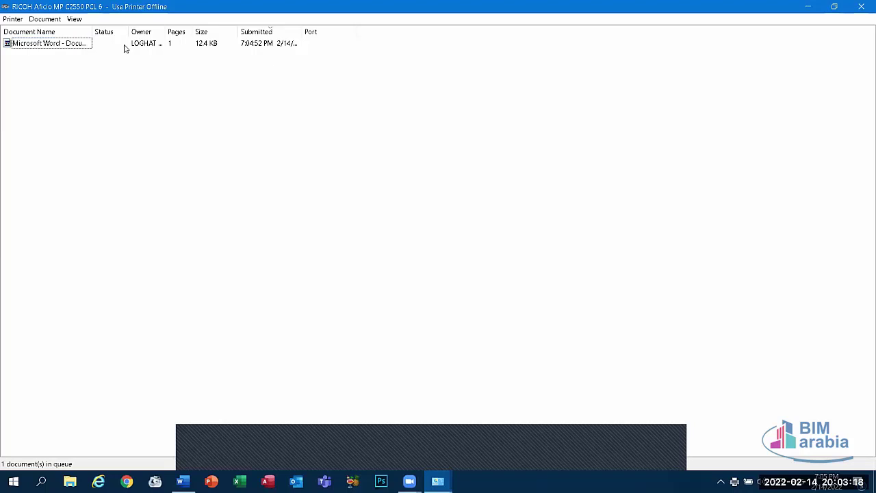
# Cancel the Microsoft Word print job in the RICOH printer's queue, and close the queue window
pyautogui.click(75, 46)
pyautogui.rightClick(75, 48)
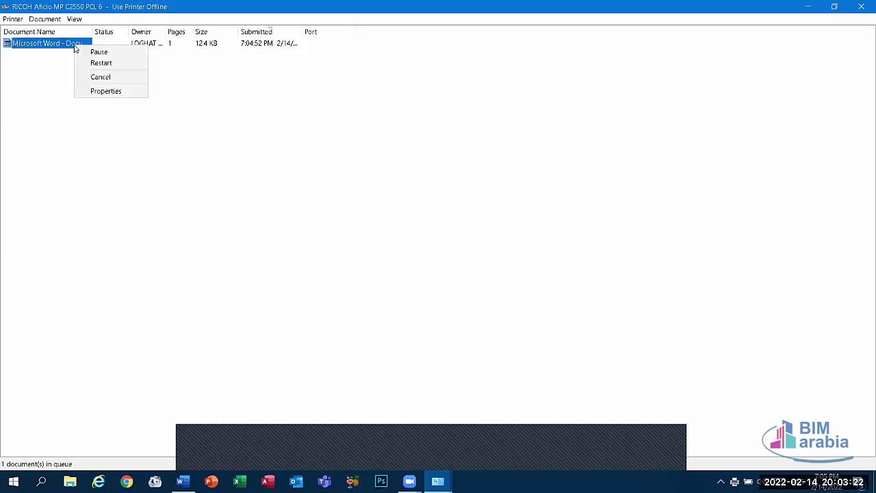
pyautogui.click(106, 77)
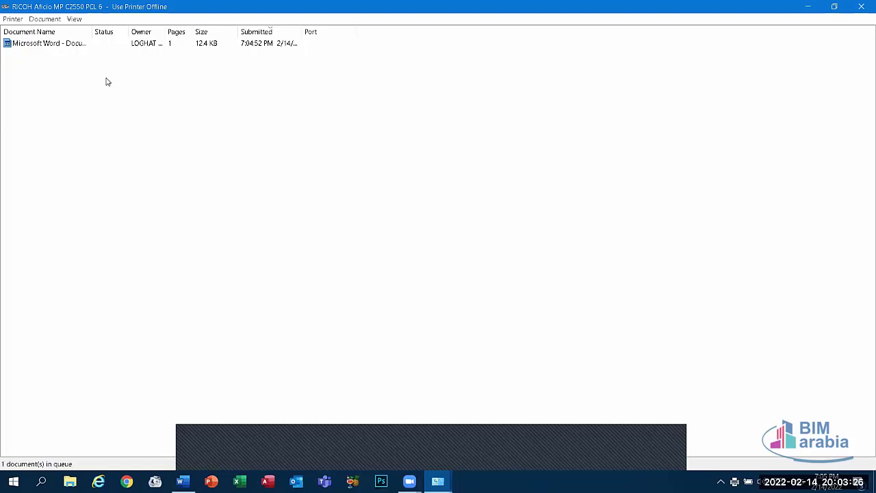
pyautogui.press('Return')
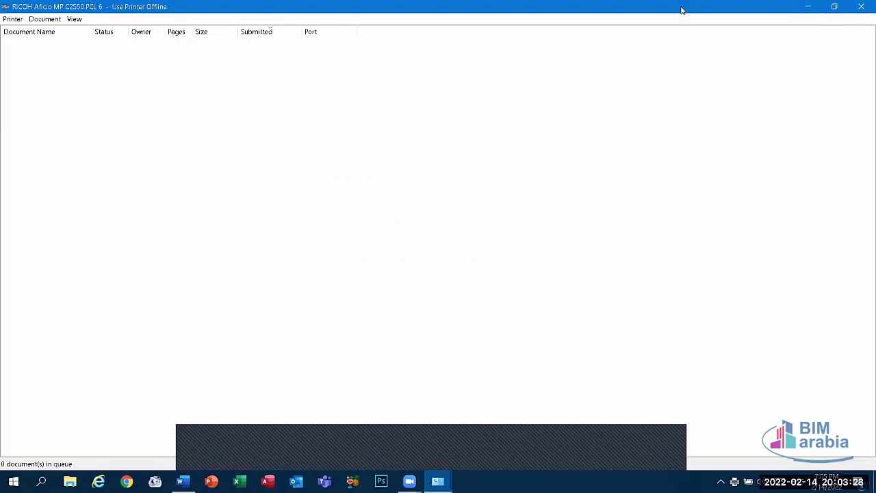
pyautogui.click(860, 6)
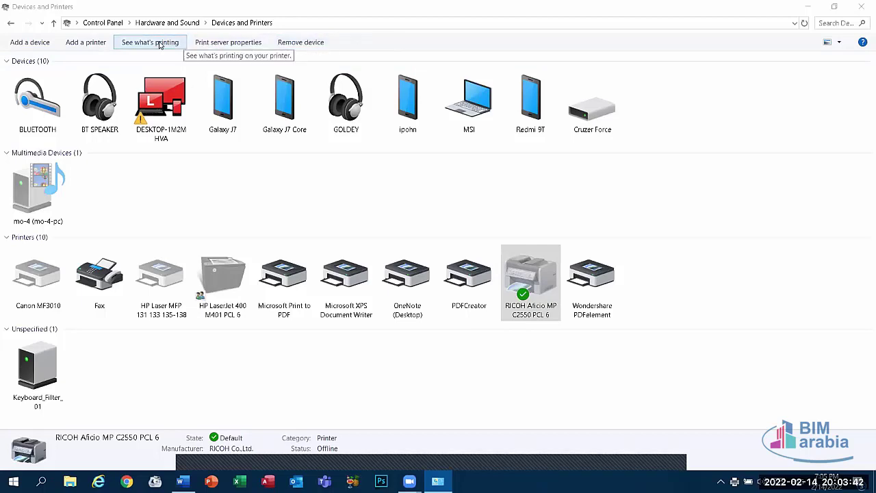
# Go back from Devices and Printers through Hardware and Sound to the Control Panel home
pyautogui.click(12, 26)
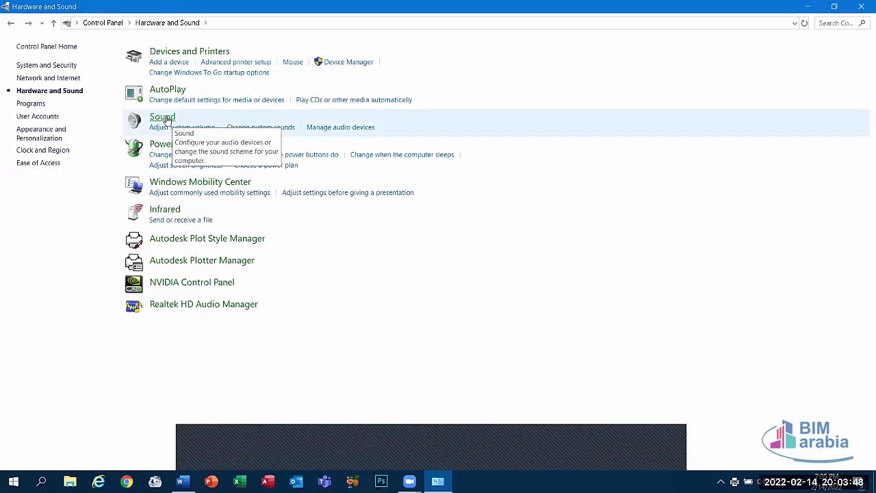
pyautogui.click(9, 24)
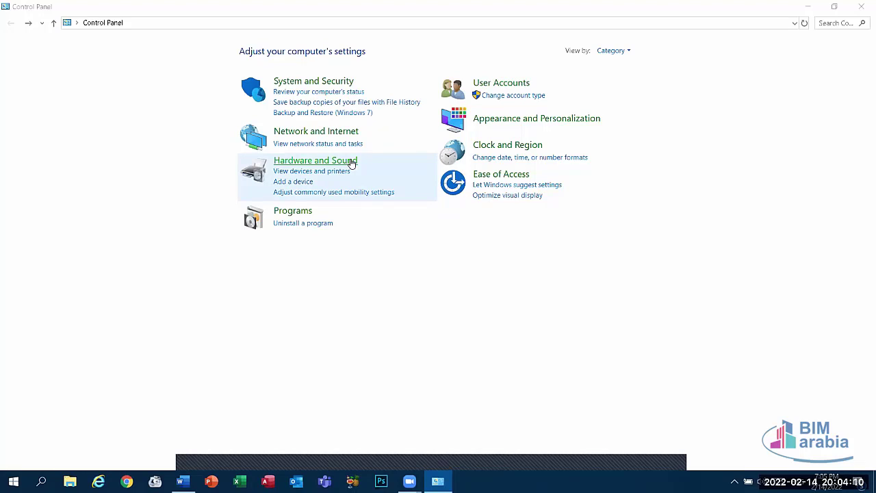
pyautogui.click(351, 162)
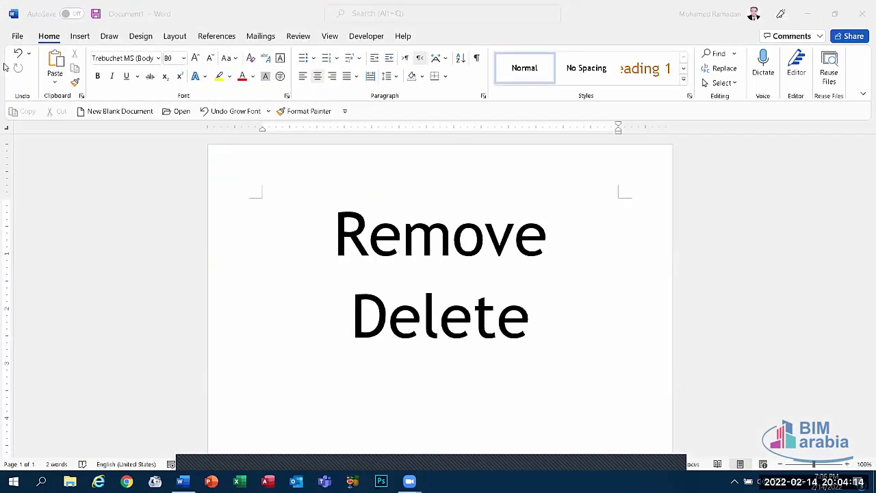
# Open the print options for the Remove and Delete document in Word, and return to the document
pyautogui.click(15, 41)
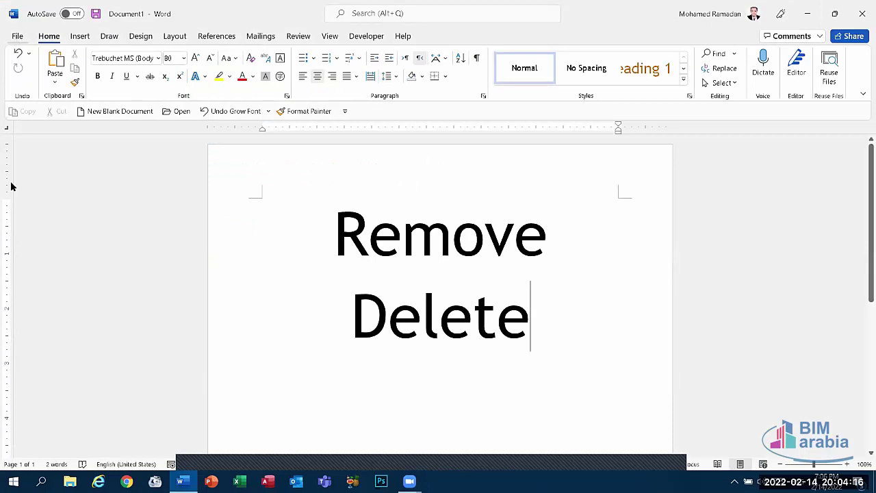
pyautogui.click(16, 37)
pyautogui.hotkey('ctrl', 'p')
pyautogui.press('Escape')
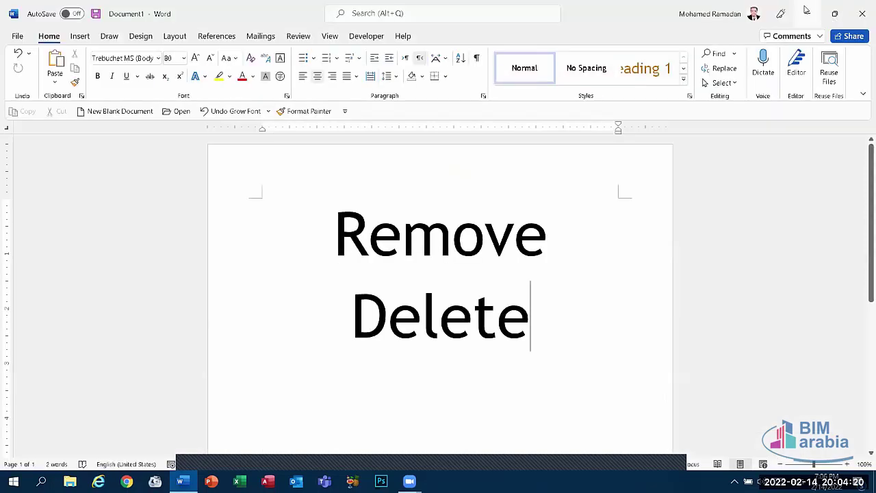
# Show the desktop, reopen Control Panel, and open Devices and Printers under Hardware and Sound
pyautogui.press('super+d')
pyautogui.doubleClick(22, 250)
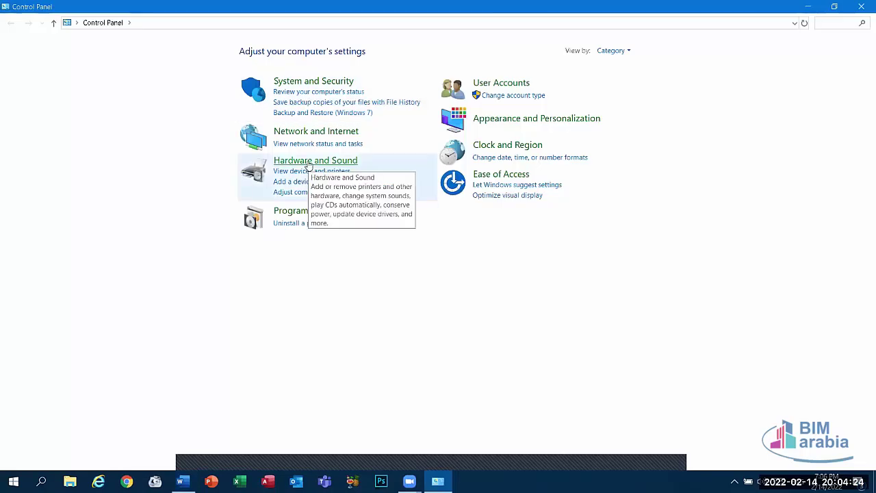
pyautogui.click(308, 162)
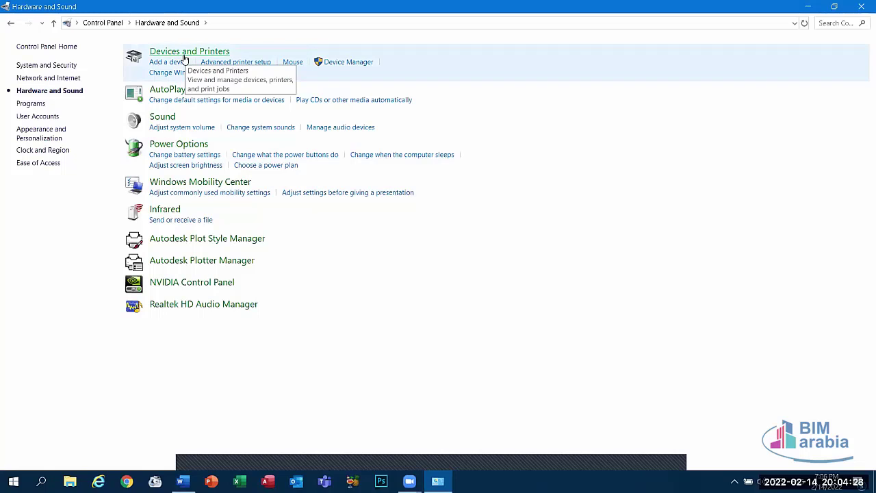
pyautogui.click(183, 59)
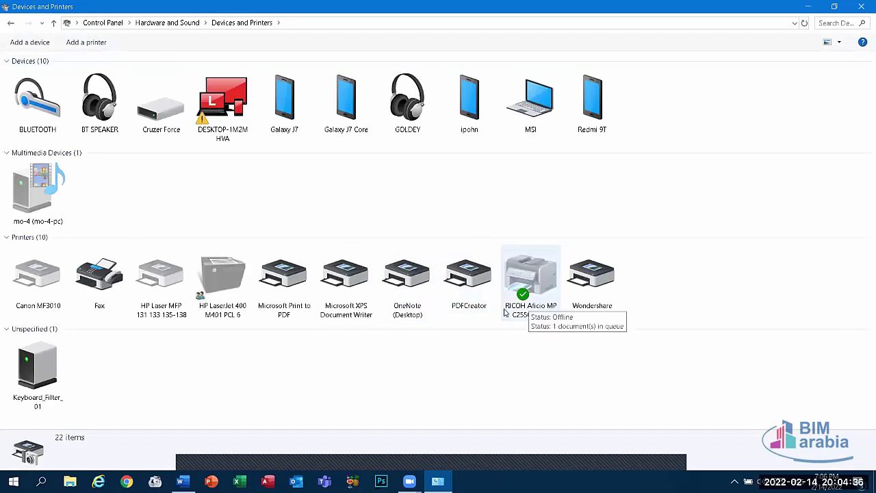
# Check the OneNote (Desktop) printer's options, and open the RICOH Aficio MP C2550 PCL 6 print queue in a maximized window
pyautogui.rightClick(420, 289)
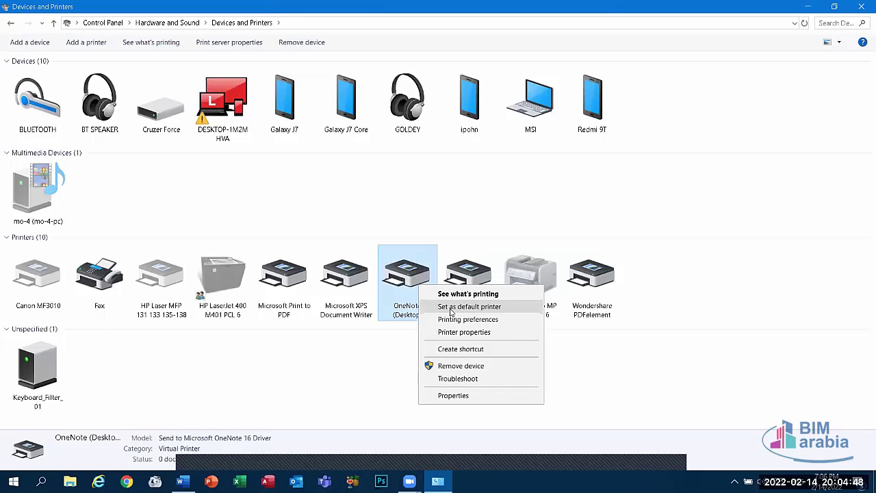
pyautogui.click(366, 358)
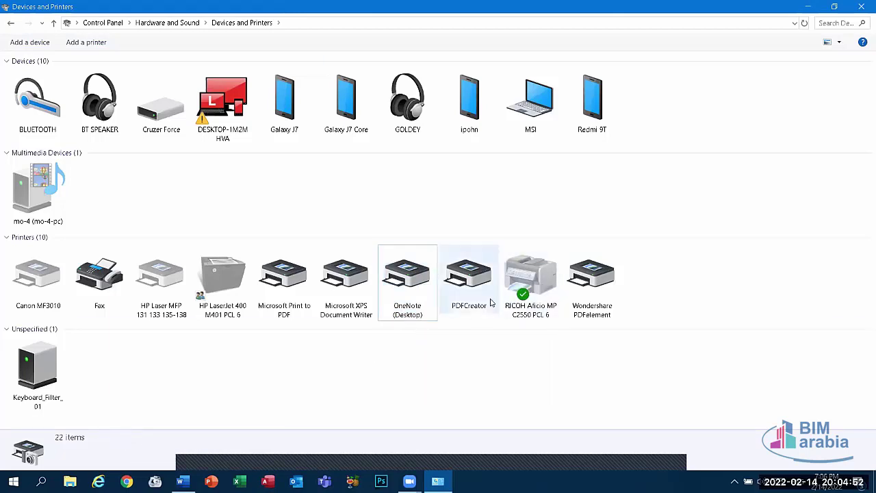
pyautogui.click(533, 293)
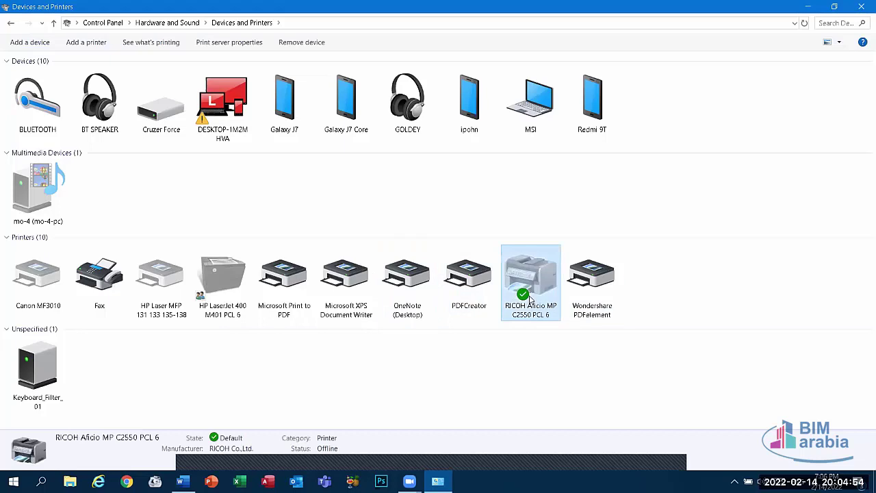
pyautogui.rightClick(534, 271)
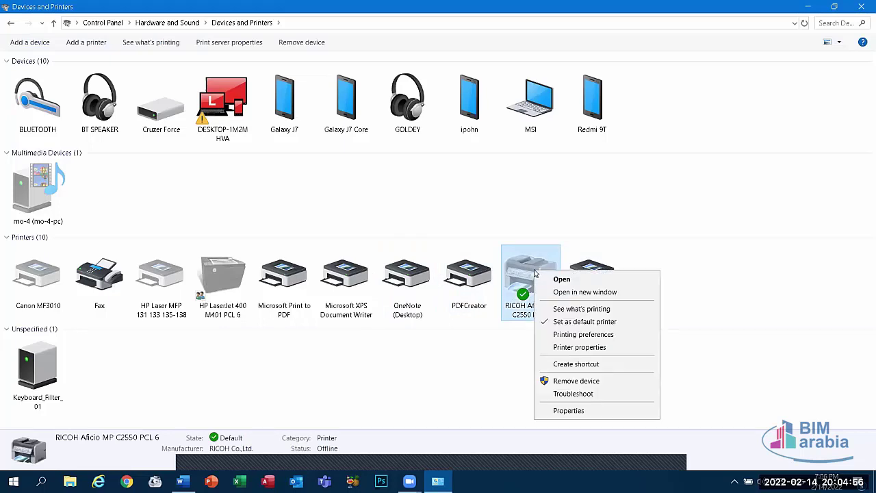
pyautogui.click(559, 312)
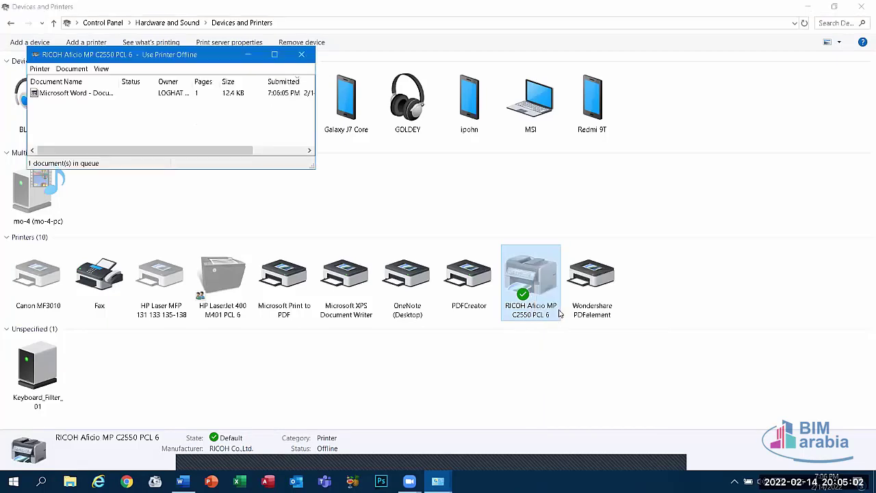
pyautogui.click(274, 54)
# Cancel the Microsoft Word document in the print queue, and close the queue window
pyautogui.click(71, 45)
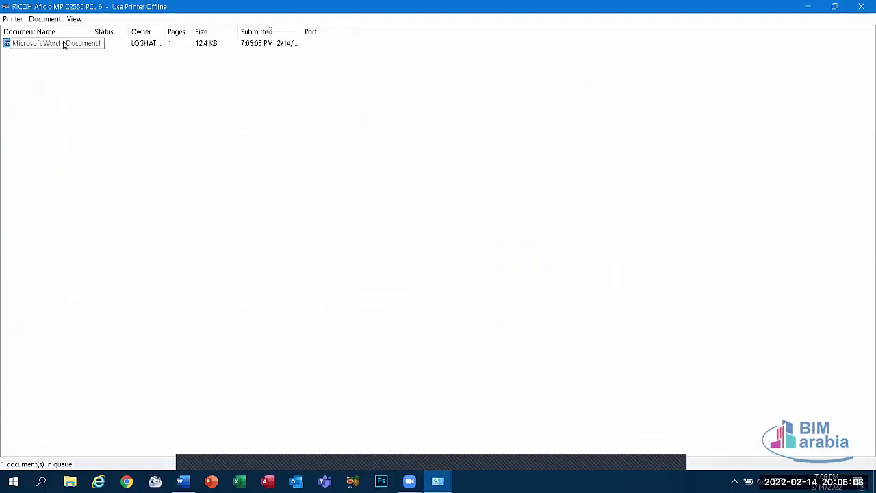
pyautogui.rightClick(64, 44)
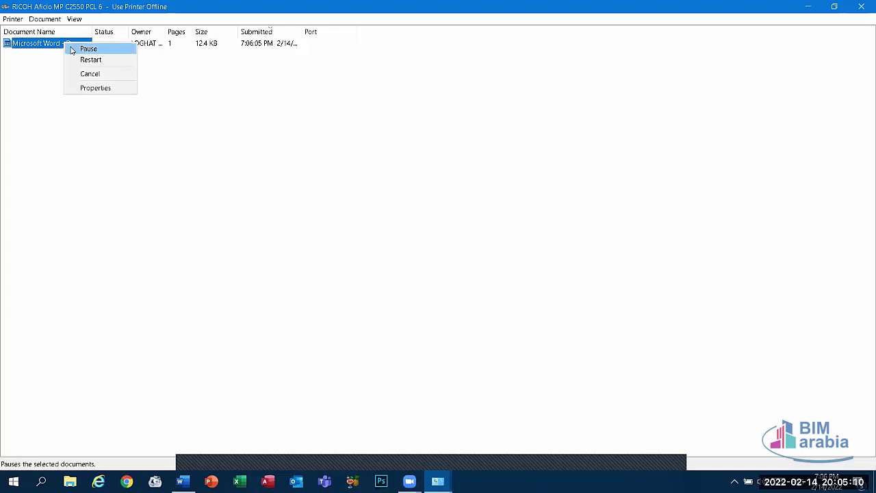
pyautogui.click(86, 78)
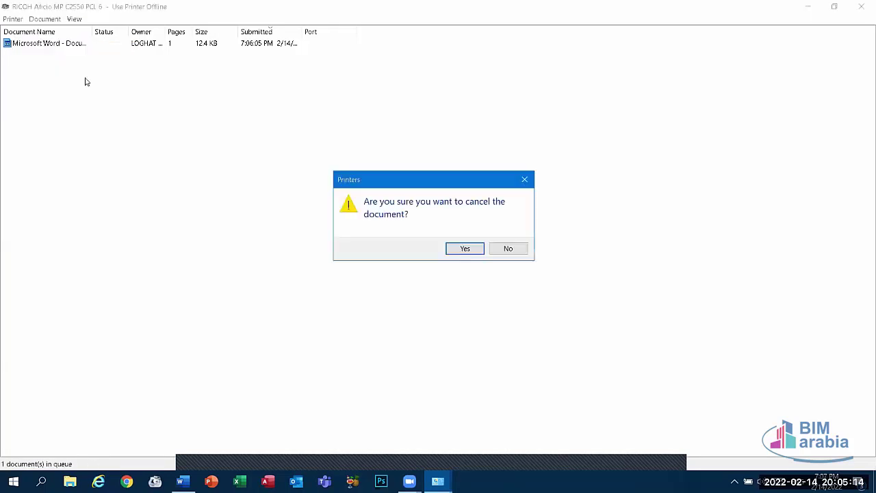
pyautogui.press('Return')
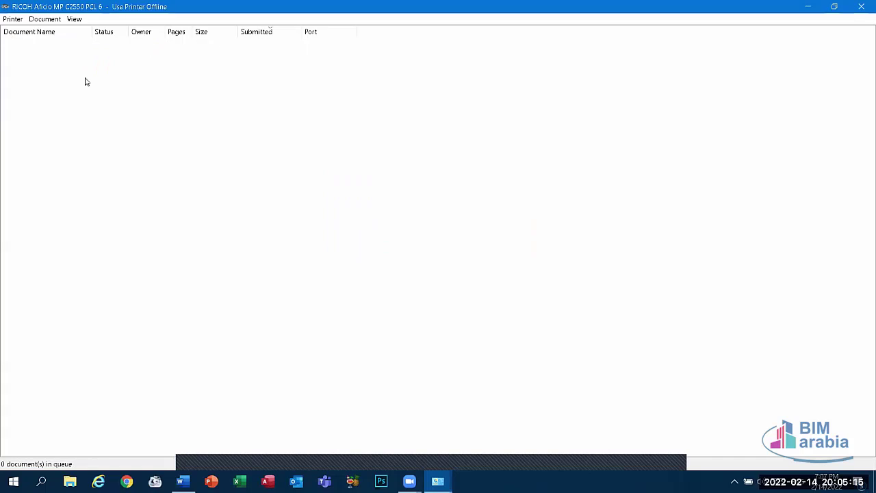
pyautogui.click(862, 5)
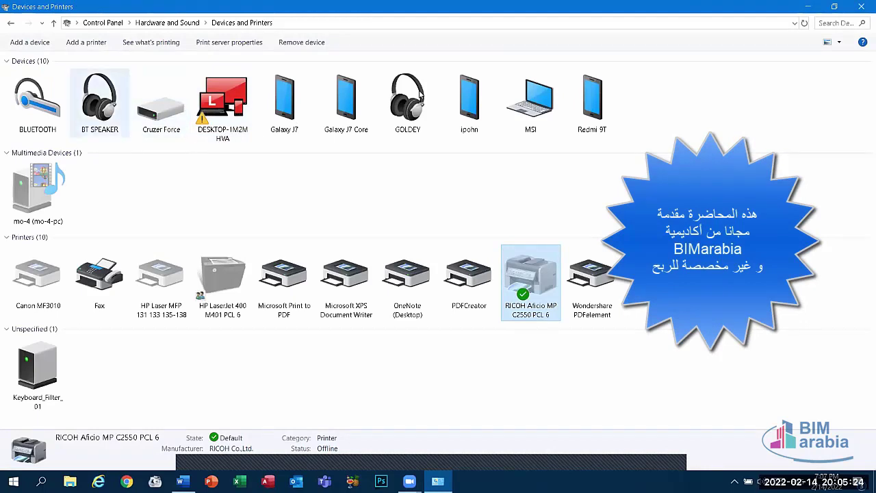
# Check the removal option for the paired ipohn device, and return to the Control Panel home
pyautogui.click(546, 123)
pyautogui.click(580, 116)
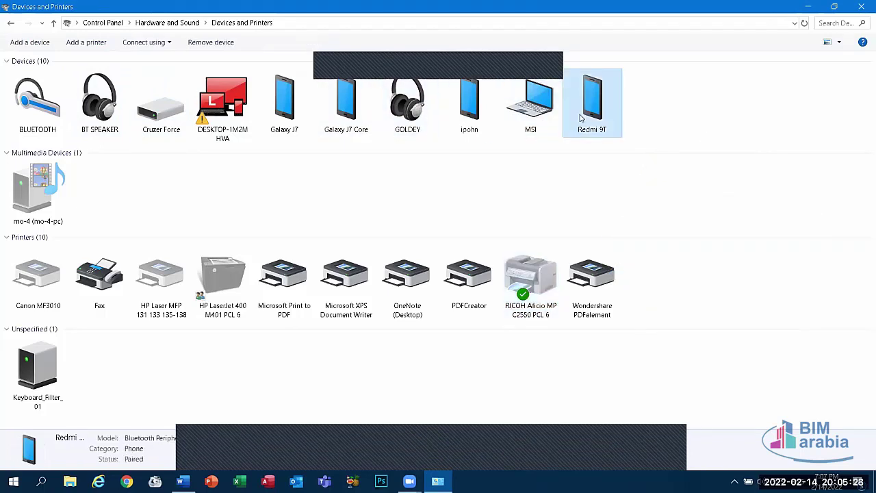
pyautogui.click(462, 102)
pyautogui.rightClick(462, 103)
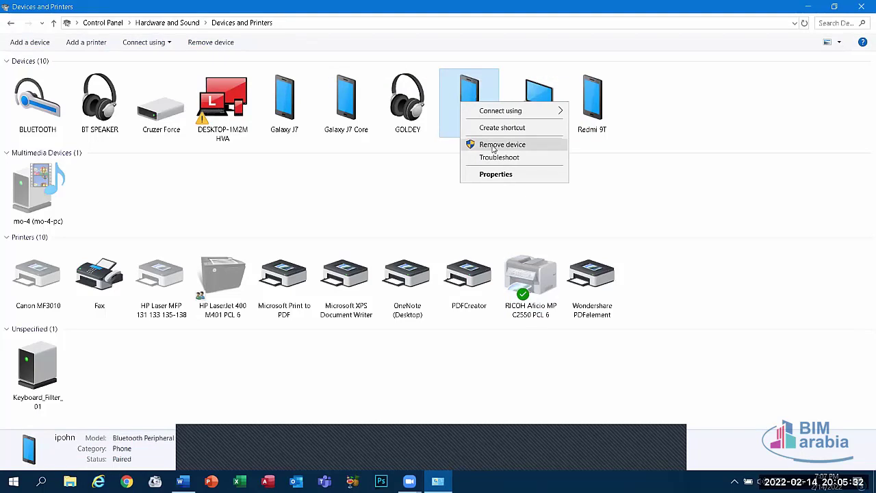
pyautogui.click(6, 27)
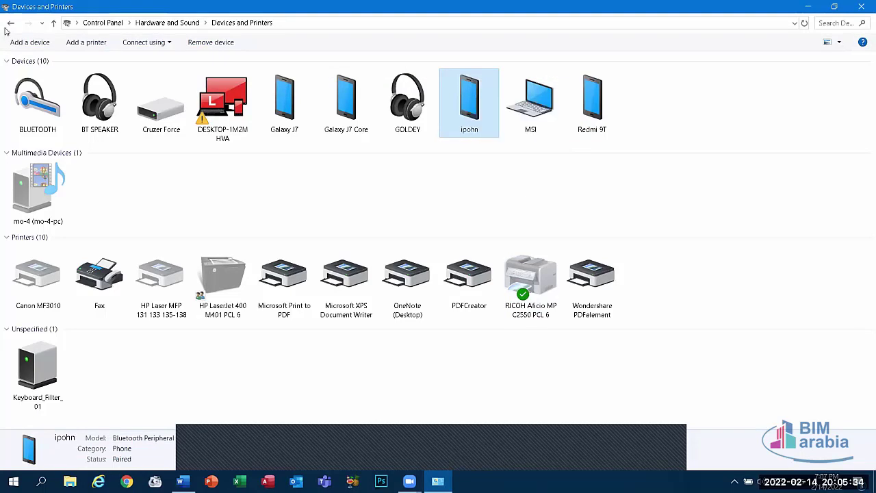
pyautogui.click(9, 24)
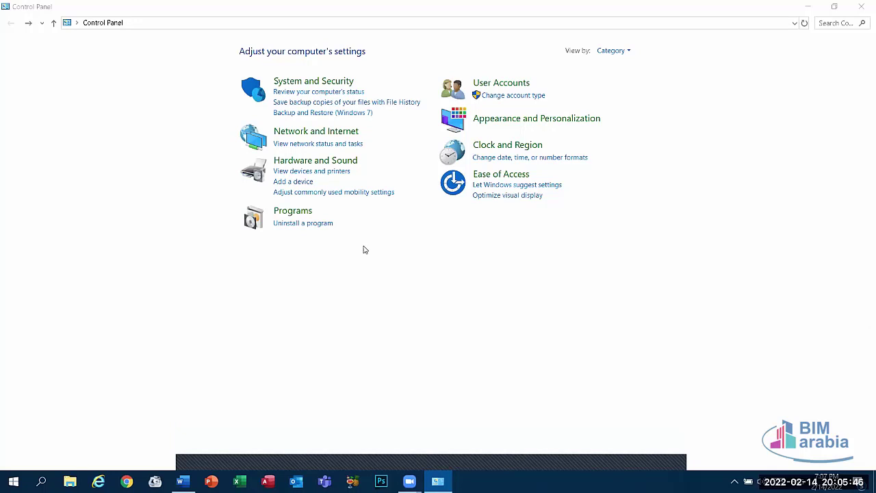
# Open Programs and Features, and compare the uninstall, change and repair options for several Adobe and Autodesk programs
pyautogui.click(299, 213)
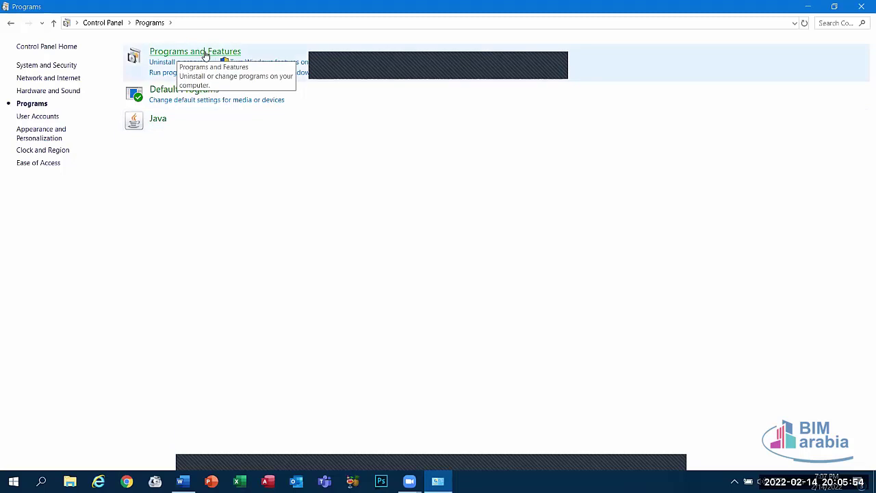
pyautogui.click(205, 52)
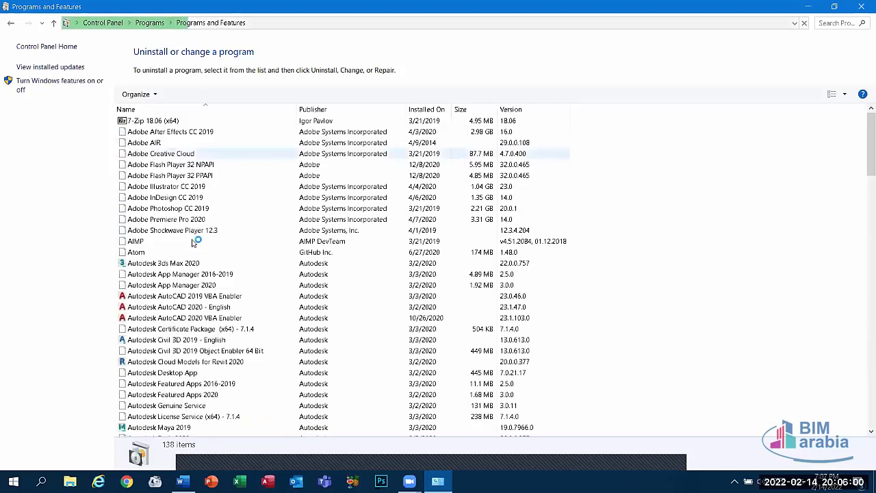
pyautogui.click(159, 212)
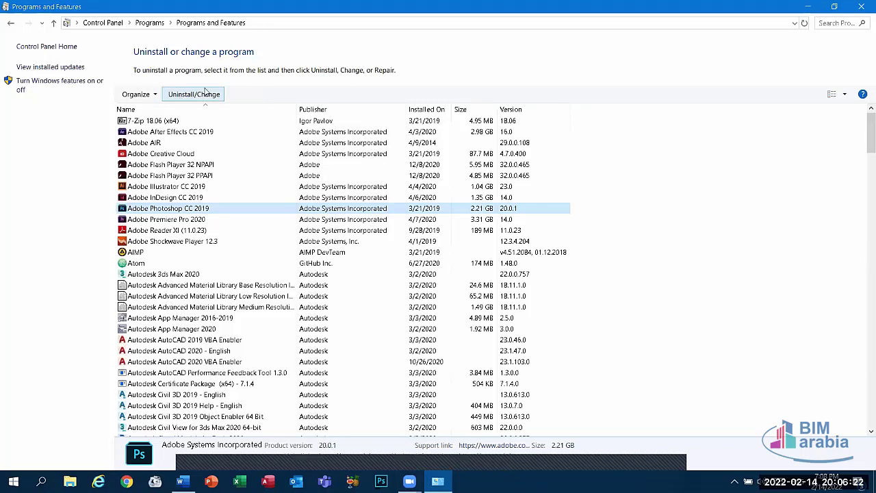
pyautogui.click(162, 142)
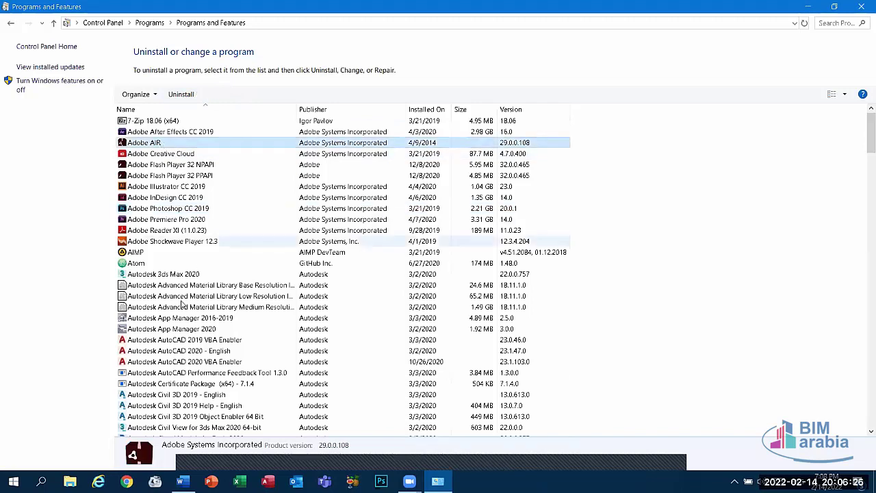
pyautogui.click(182, 298)
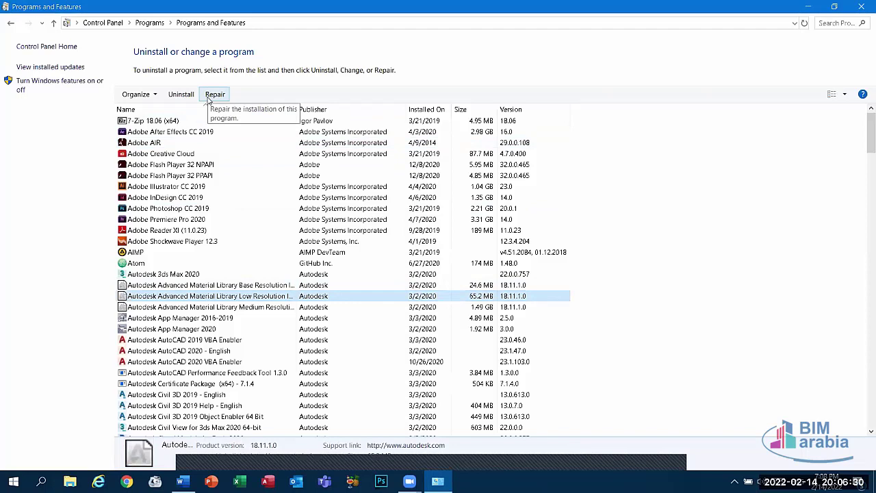
pyautogui.click(148, 245)
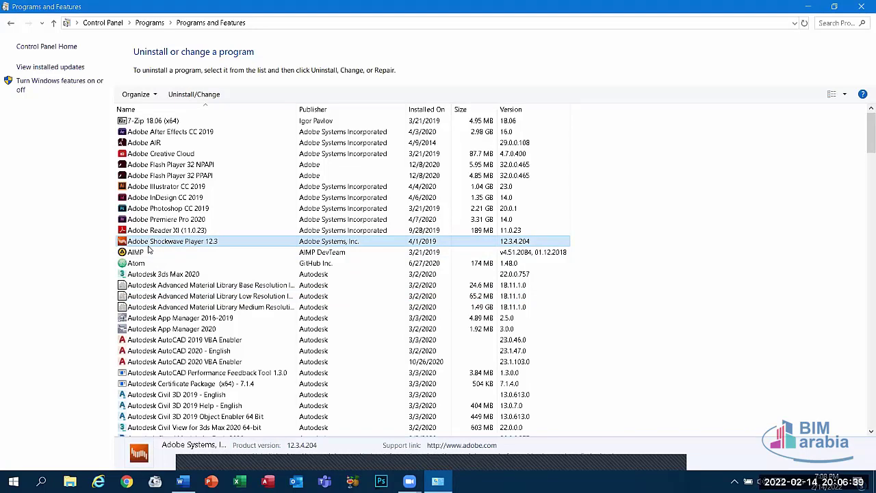
pyautogui.click(141, 186)
# Reopen Programs and Features from the Control Panel home, and select Adobe Photoshop CC 2019 to view its uninstall option
pyautogui.click(11, 24)
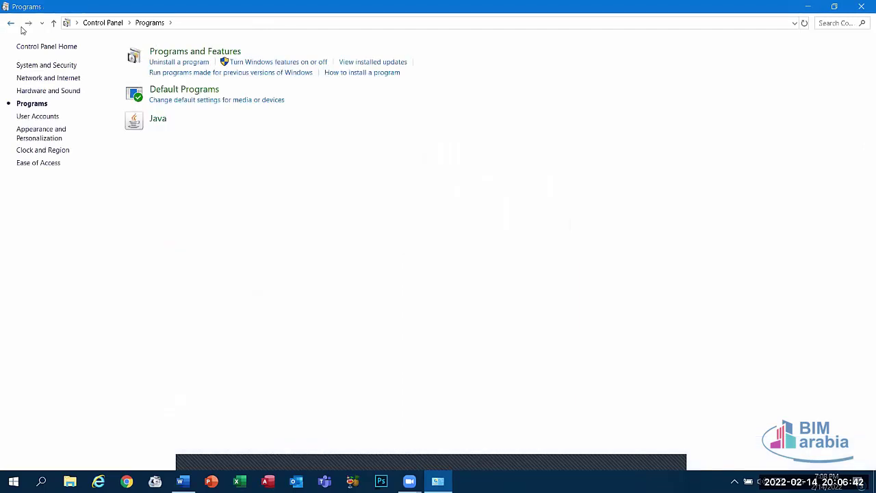
pyautogui.click(10, 24)
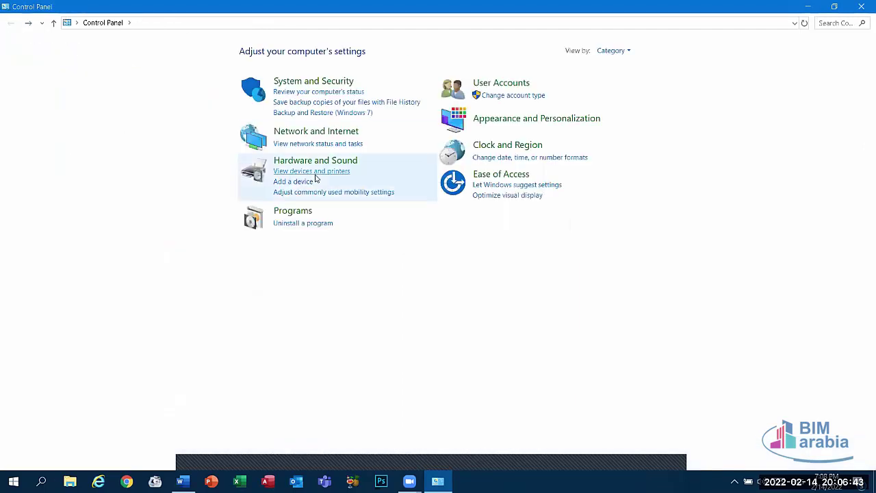
pyautogui.click(284, 211)
pyautogui.click(193, 52)
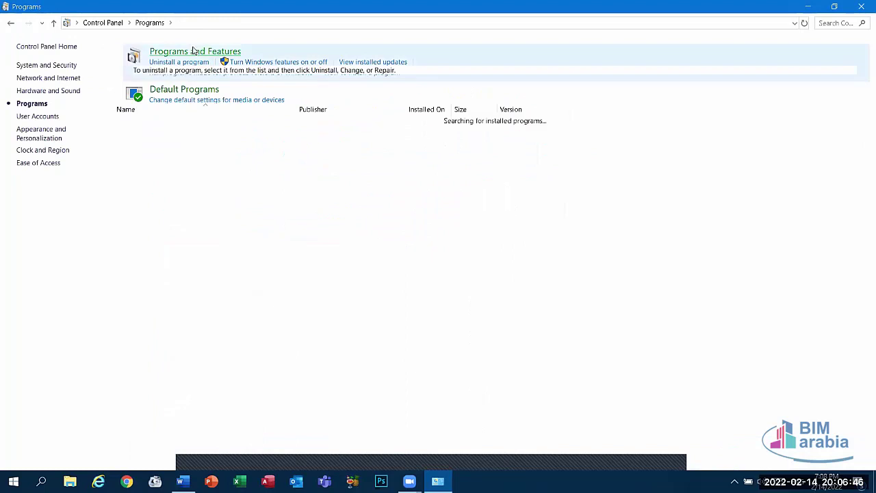
pyautogui.click(149, 208)
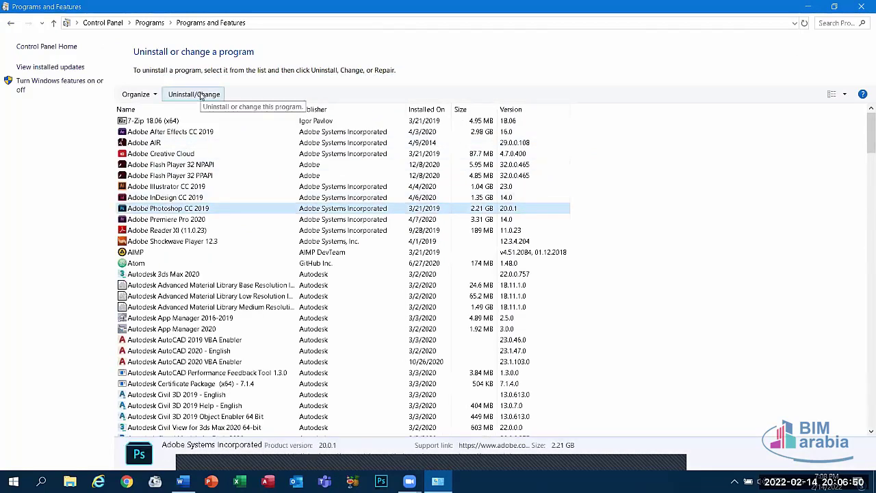
# Open the default program settings through Default Programs, review the default apps list, and close Settings
pyautogui.click(10, 24)
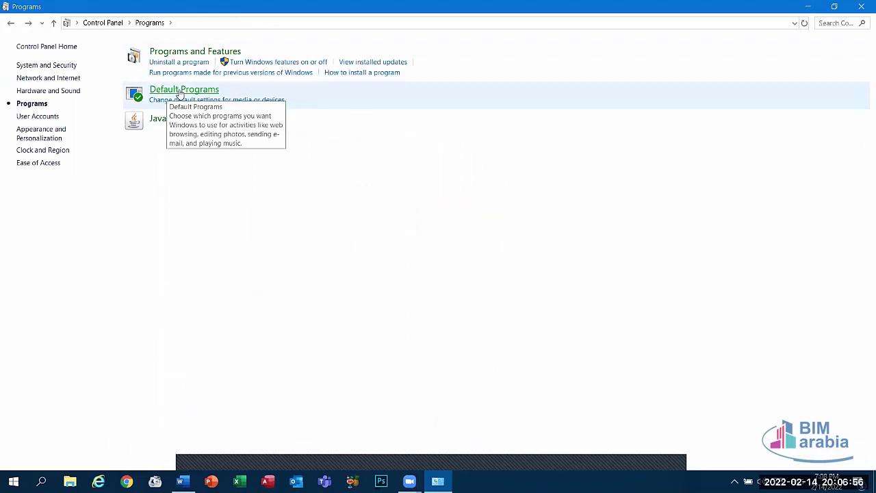
pyautogui.click(180, 93)
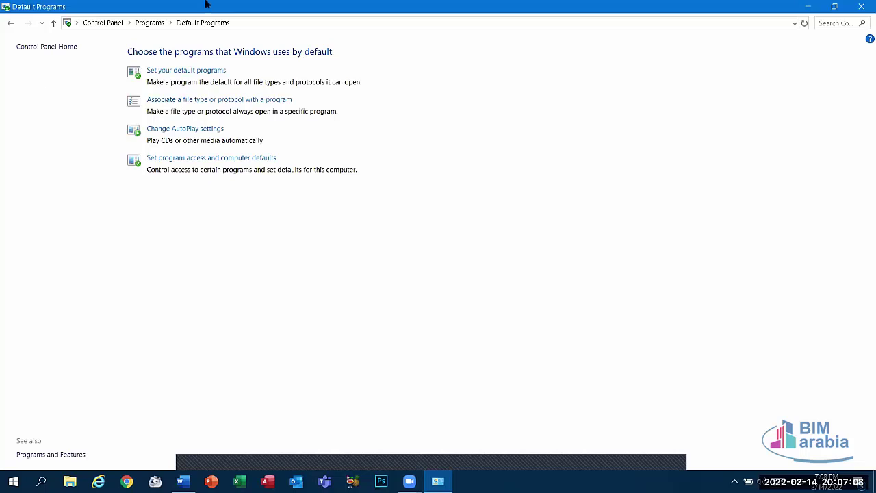
pyautogui.click(171, 71)
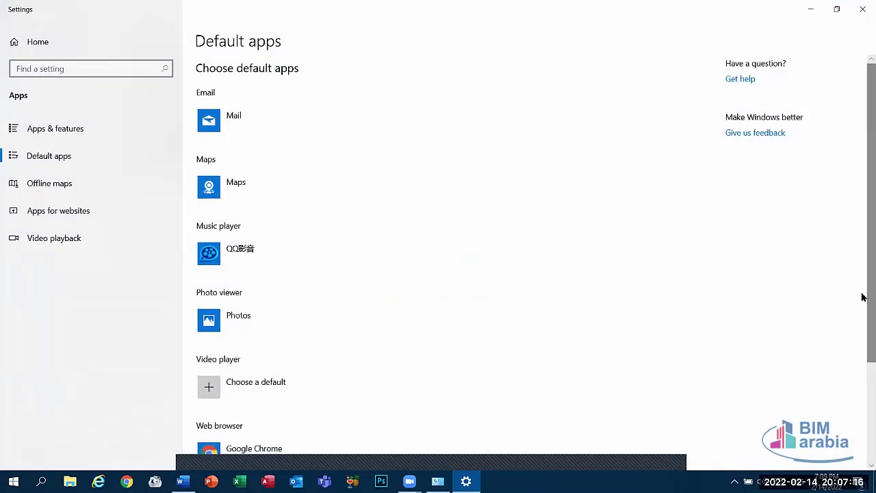
pyautogui.scroll(-3, 862, 146)
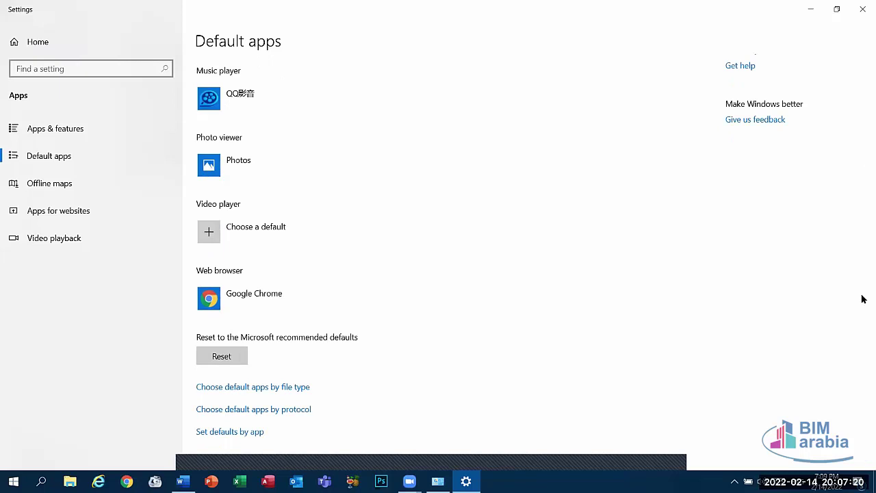
pyautogui.click(862, 9)
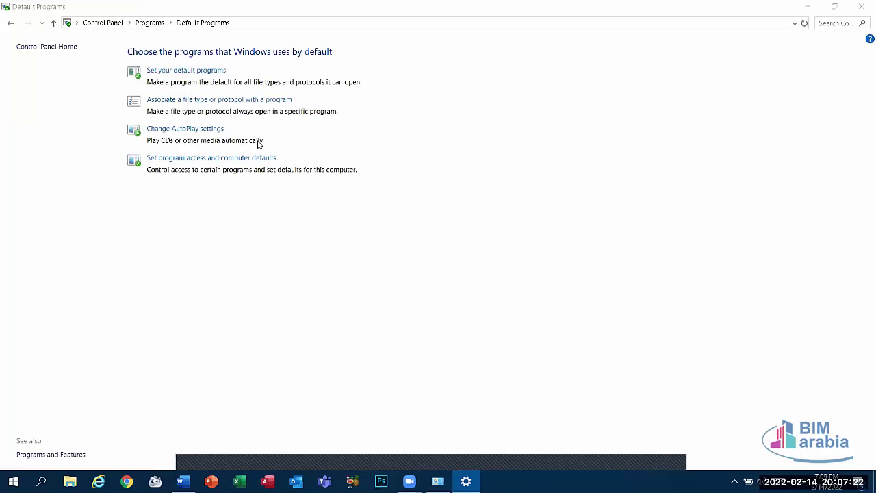
# View the Taskbar and Navigation settings under Appearance and Personalization, and close Settings and Control Panel
pyautogui.click(11, 22)
pyautogui.click(10, 22)
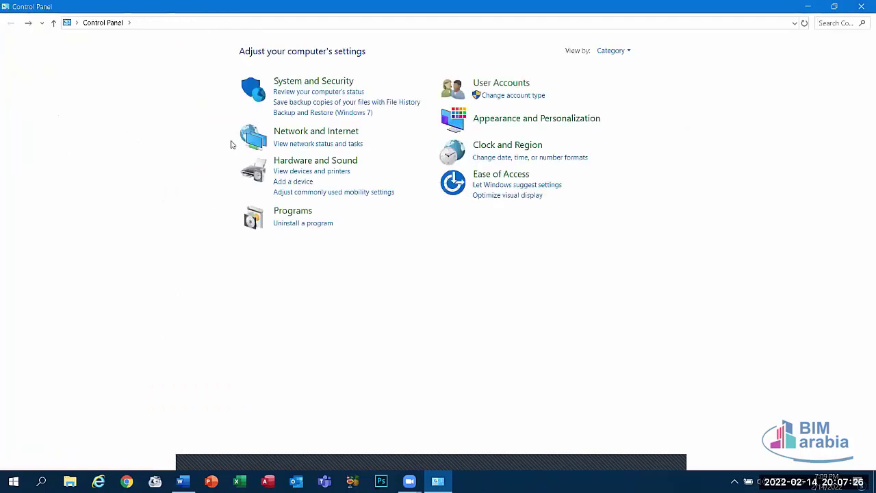
pyautogui.click(518, 119)
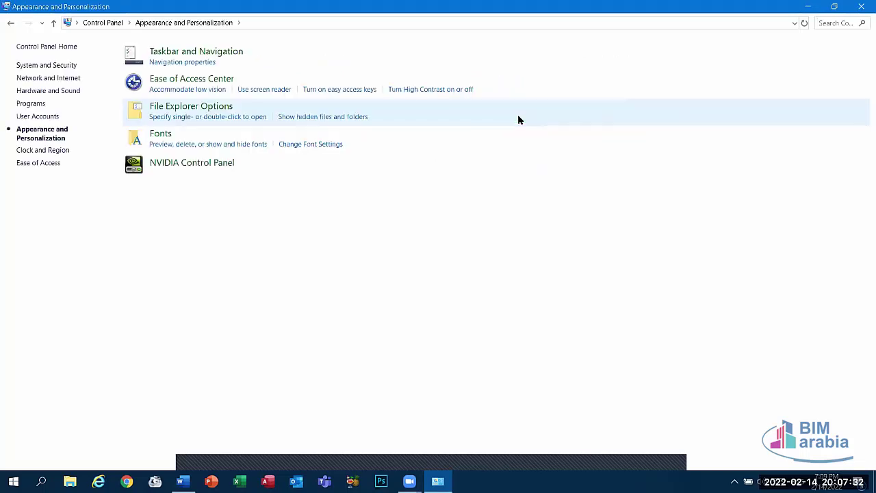
pyautogui.click(193, 55)
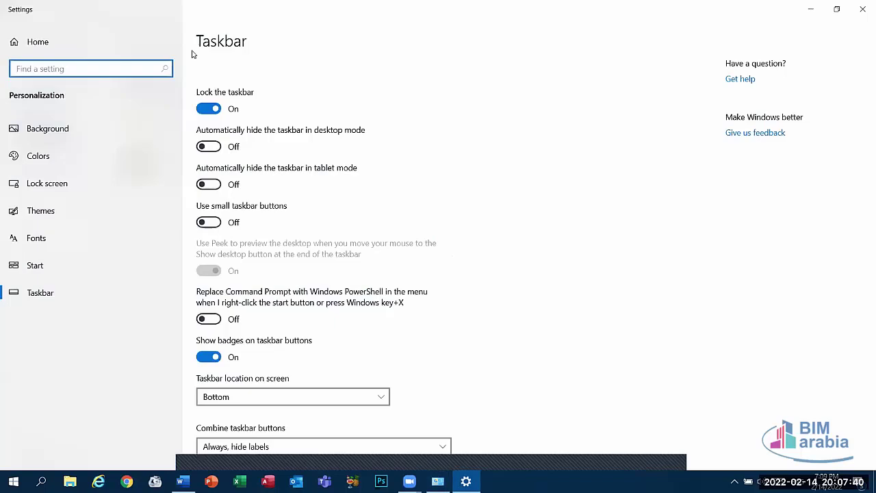
pyautogui.click(861, 6)
pyautogui.click(862, 5)
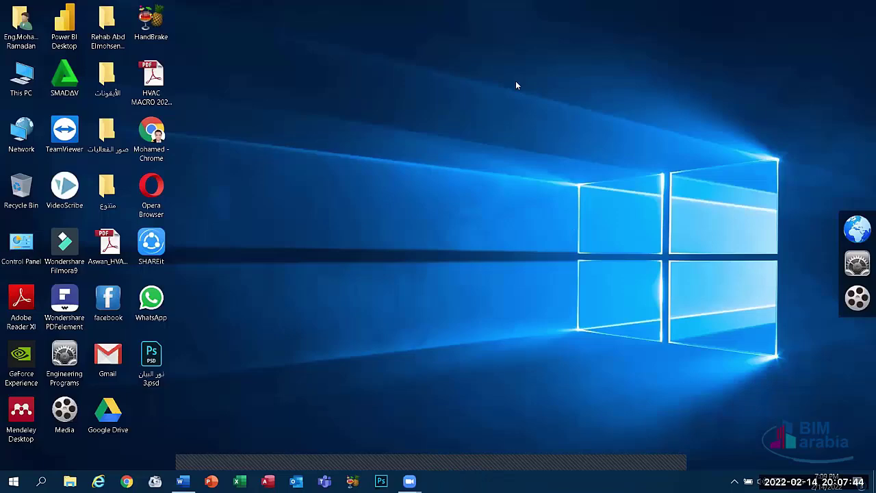
# Open the desktop's personalization settings, and show the Taskbar page
pyautogui.rightClick(576, 243)
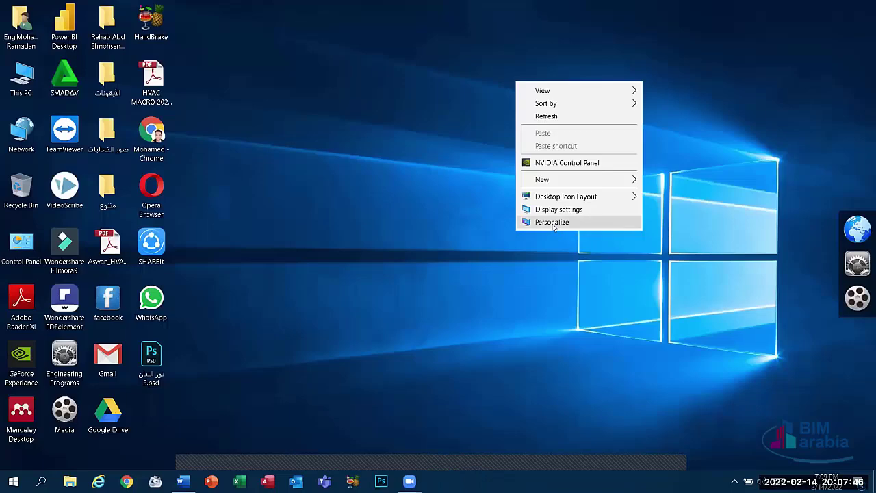
pyautogui.click(553, 223)
pyautogui.click(41, 292)
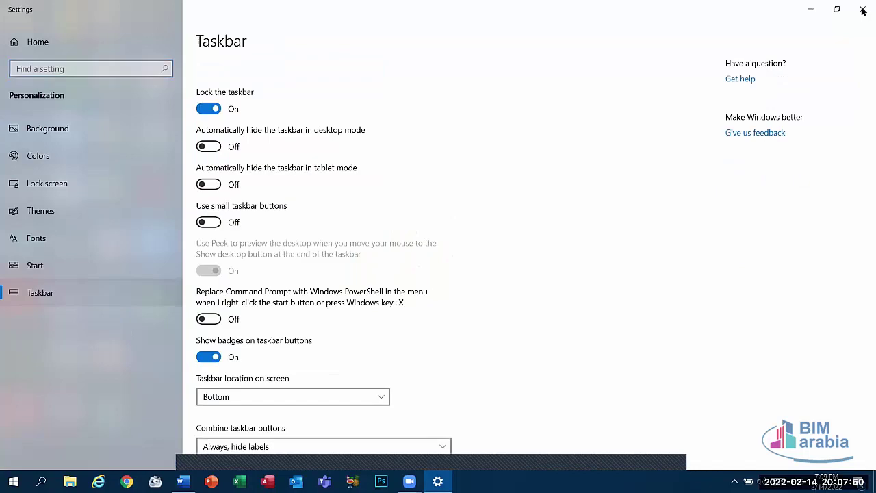
# Reopen Control Panel, view the Taskbar and Navigation settings under Appearance and Personalization, and close Settings
pyautogui.click(862, 10)
pyautogui.doubleClick(14, 240)
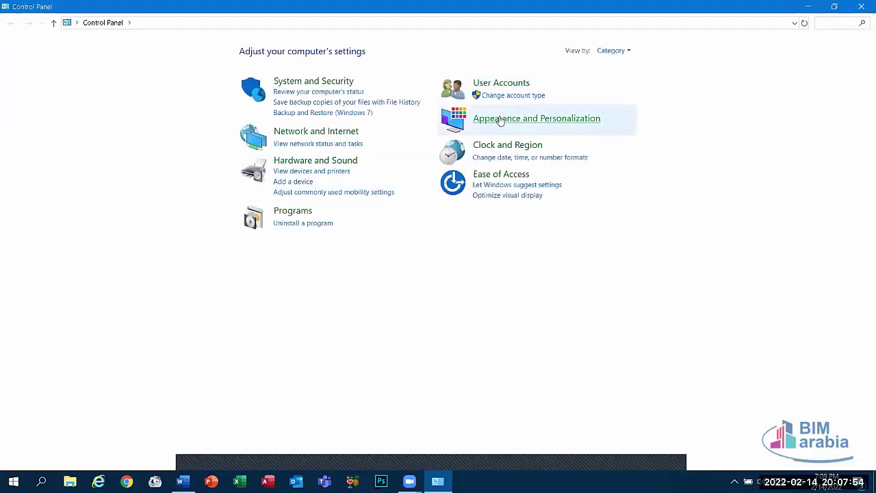
pyautogui.click(499, 120)
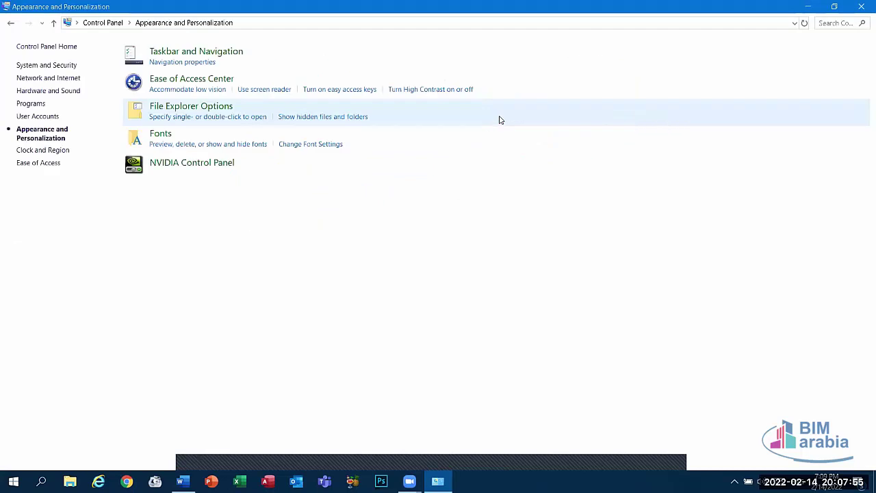
pyautogui.click(199, 51)
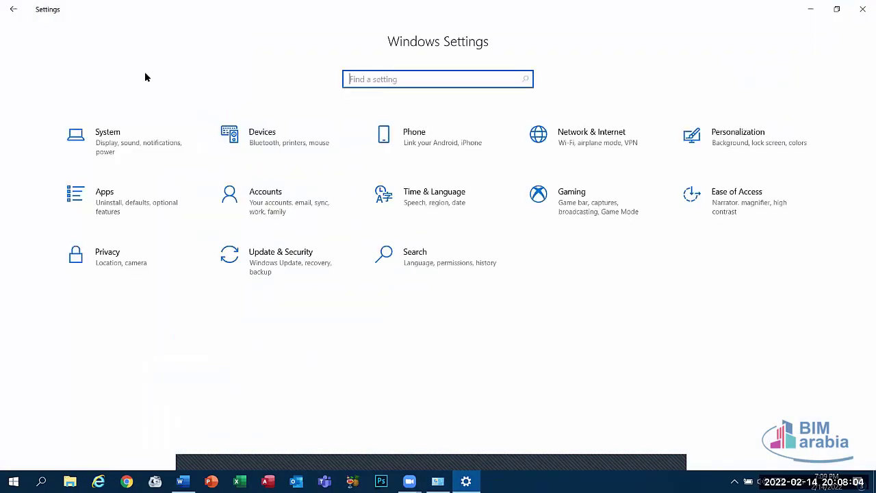
pyautogui.hotkey('alt', 'F4')
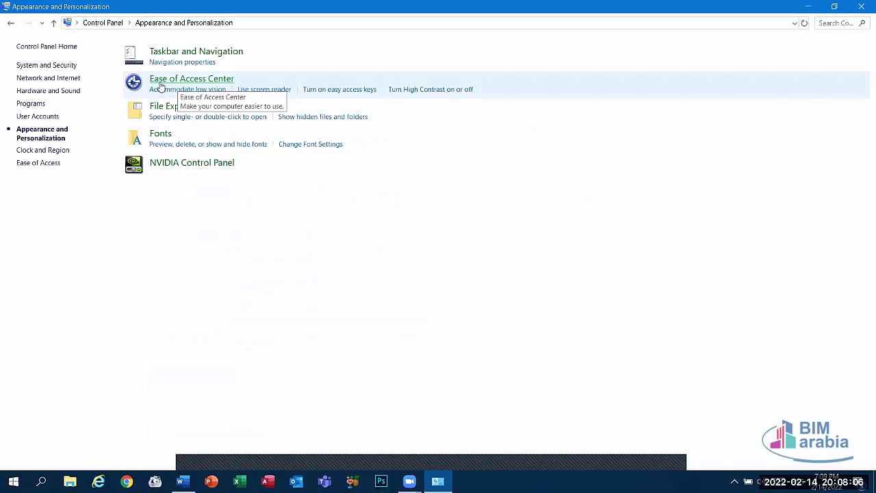
# Start Magnifier from the Ease of Access Center, zoom in to 600%, and zoom back out to 100%
pyautogui.click(175, 83)
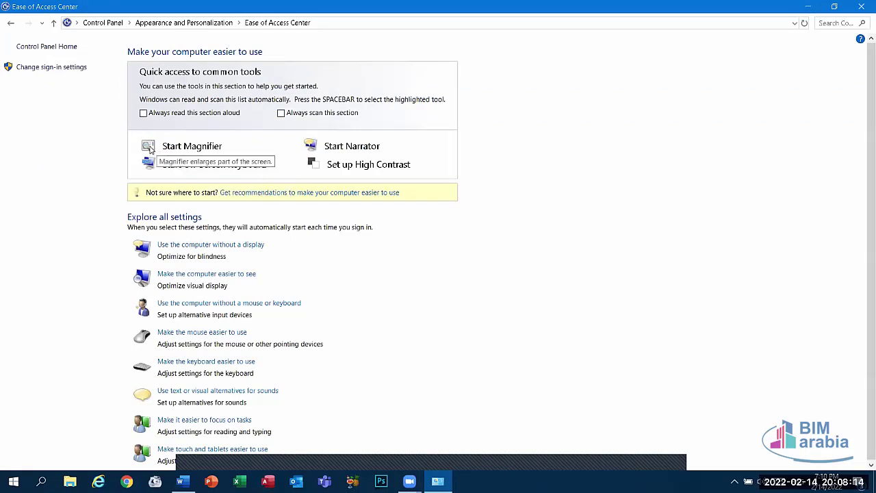
pyautogui.click(170, 148)
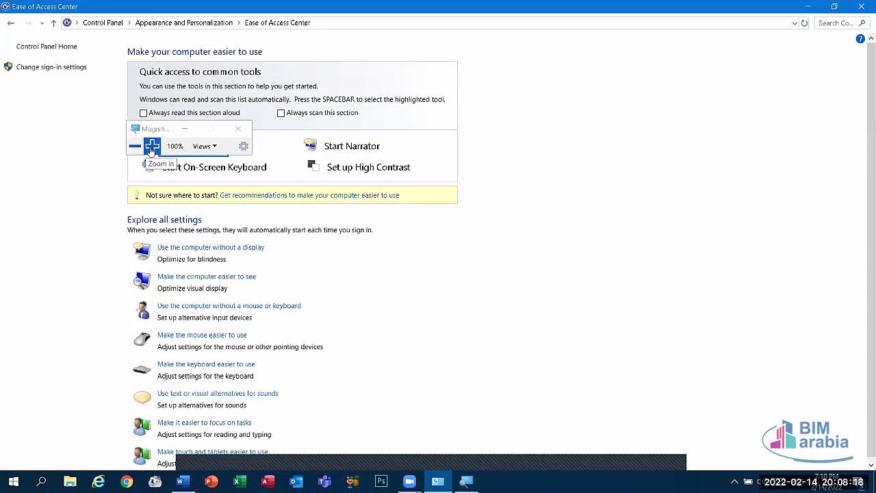
pyautogui.click(152, 147)
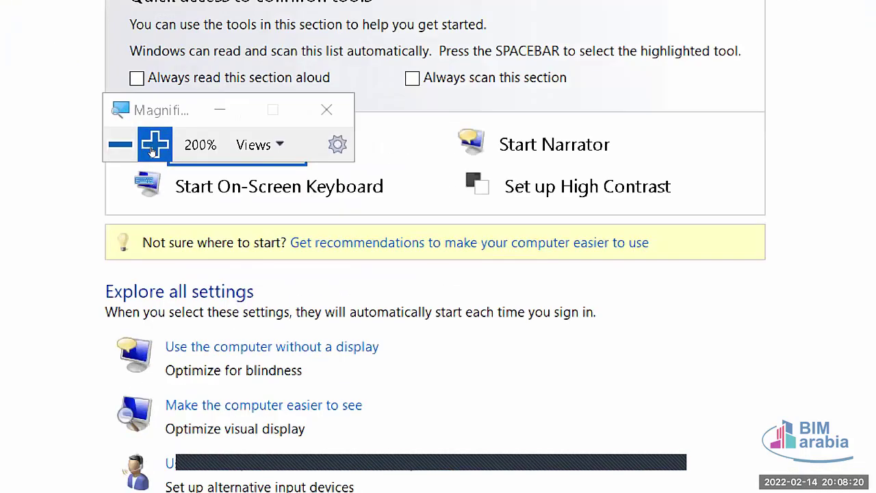
pyautogui.click(152, 147)
pyautogui.click(152, 147)
pyautogui.click(152, 147)
pyautogui.click(152, 147)
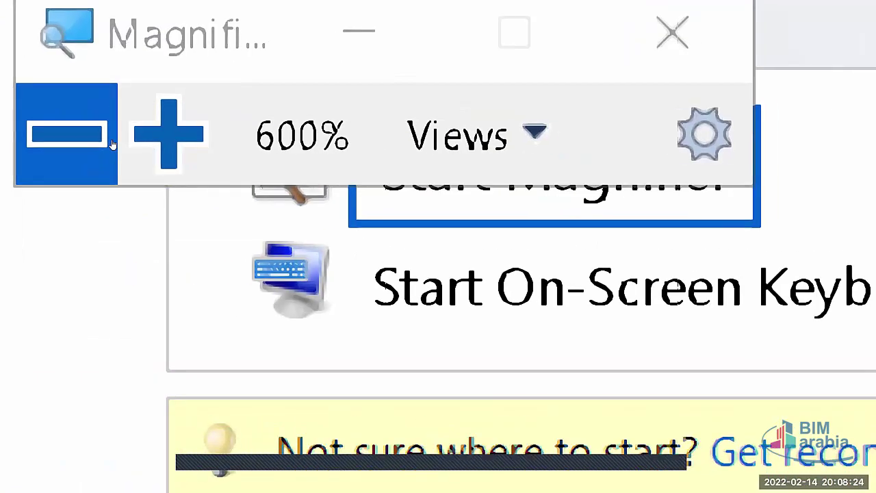
pyautogui.click(109, 144)
pyautogui.click(113, 144)
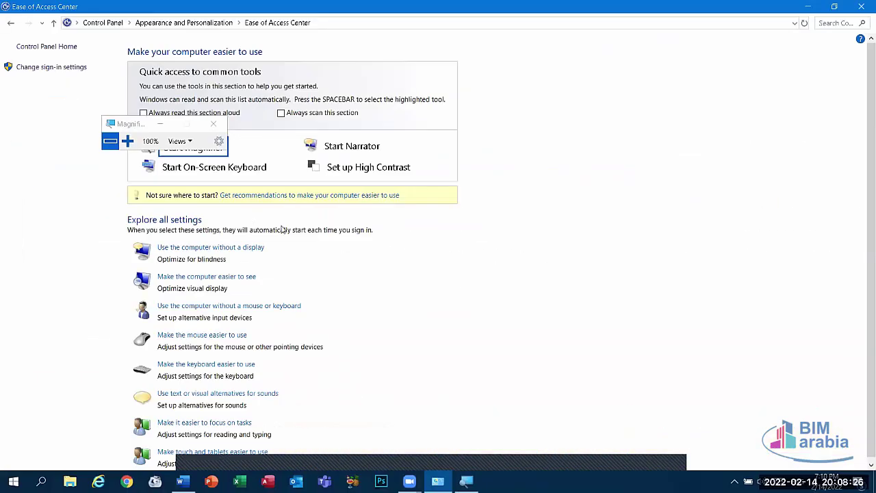
# Start Narrator, close Magnifier, and dismiss the Narrator introduction and QuickStart windows
pyautogui.click(347, 149)
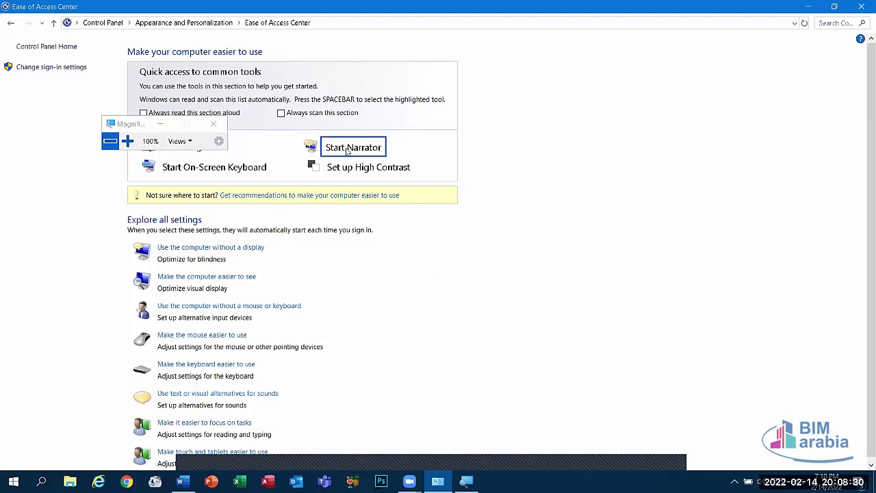
pyautogui.click(216, 124)
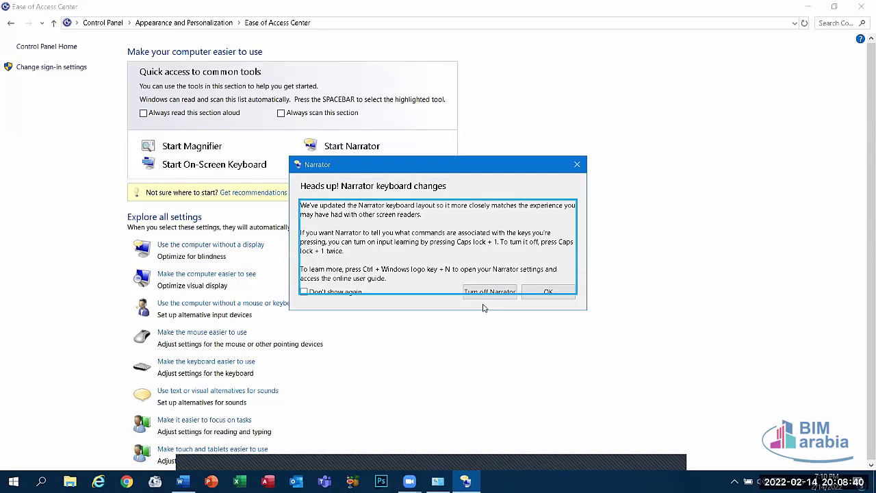
pyautogui.click(561, 292)
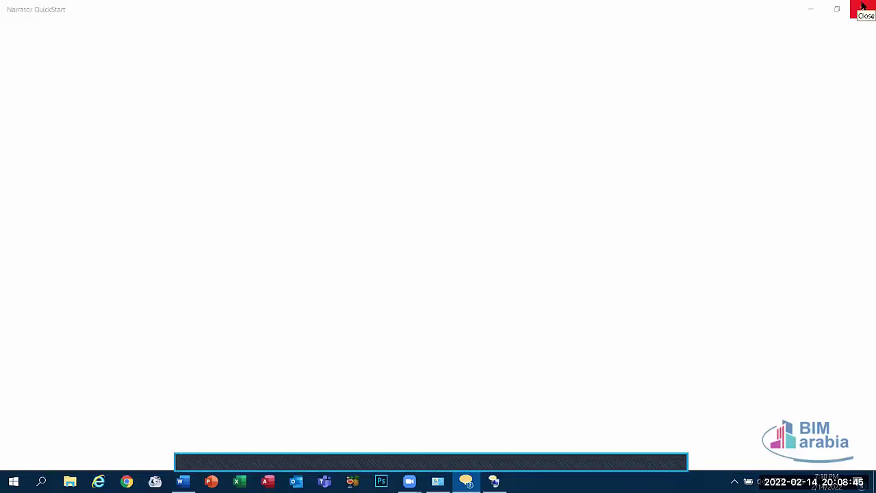
pyautogui.click(862, 5)
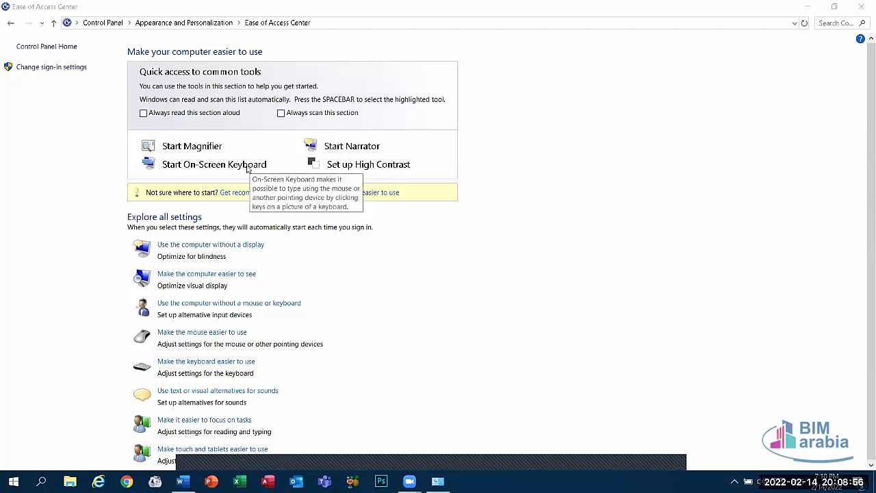
# Show and close the On-Screen Keyboard, and view the high contrast setup page before returning to the Ease of Access Center
pyautogui.click(194, 165)
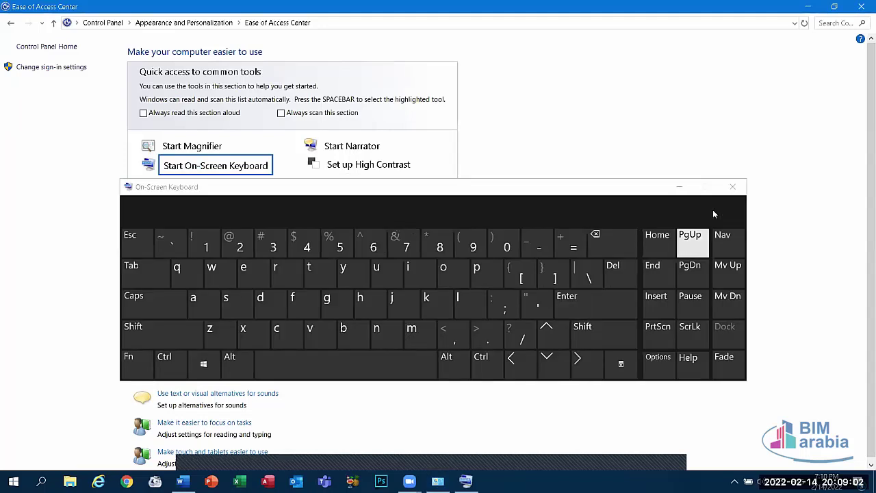
pyautogui.click(732, 188)
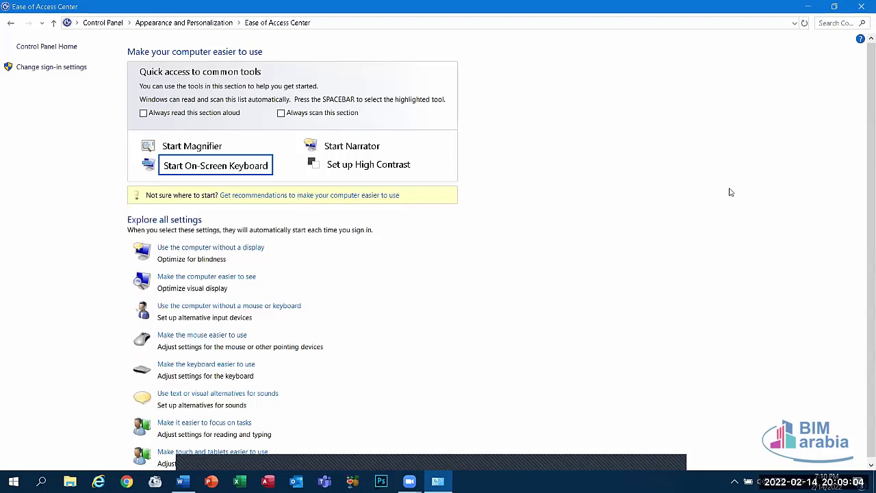
pyautogui.click(346, 165)
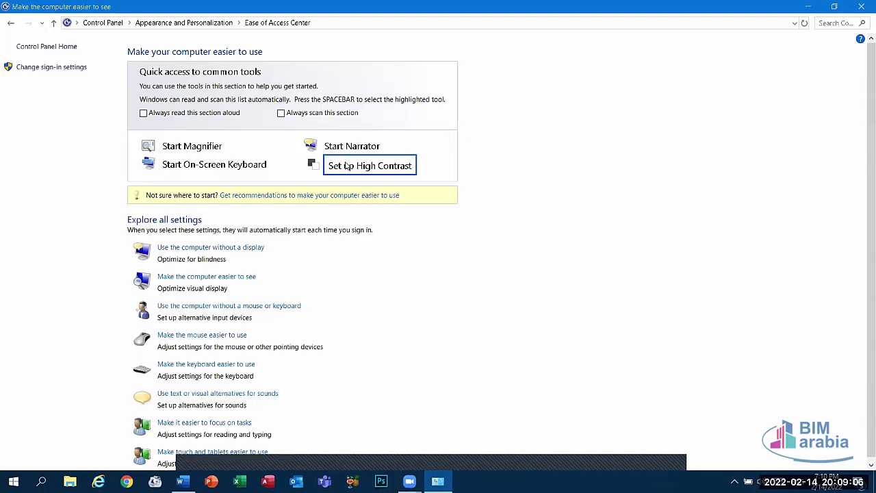
pyautogui.click(11, 25)
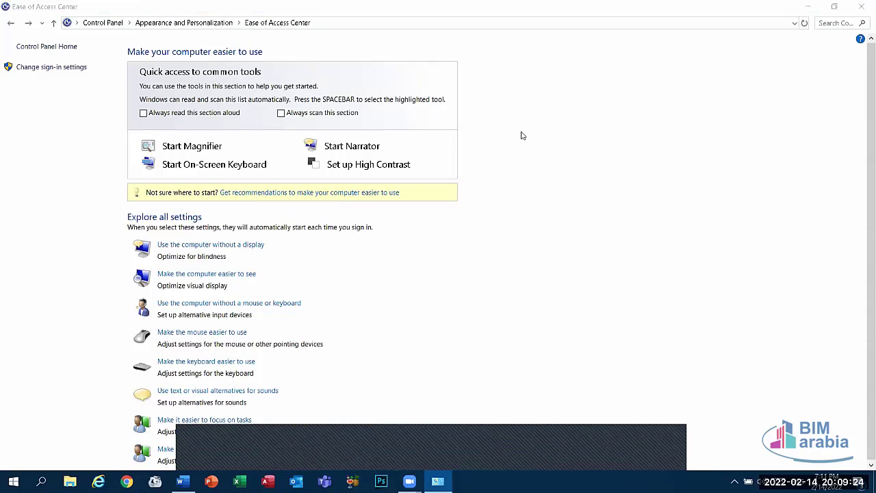
# View the installed fonts under Appearance and Personalization, and close the Fonts window
pyautogui.click(11, 28)
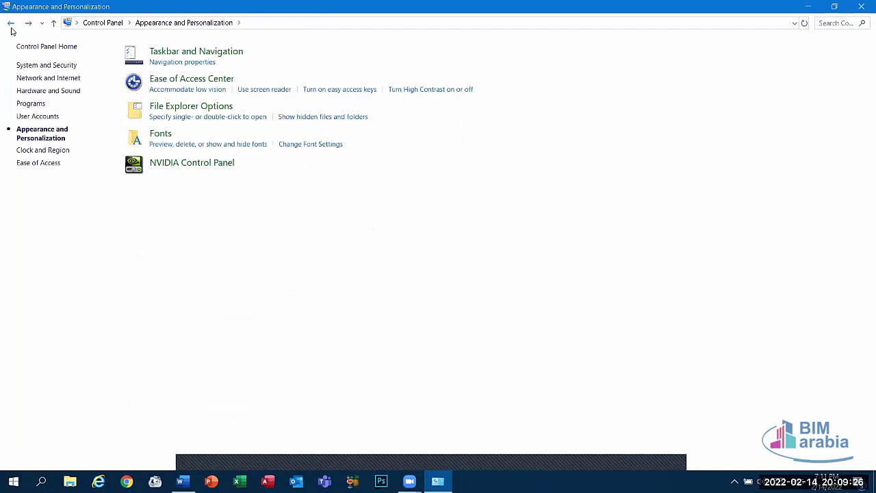
pyautogui.click(157, 135)
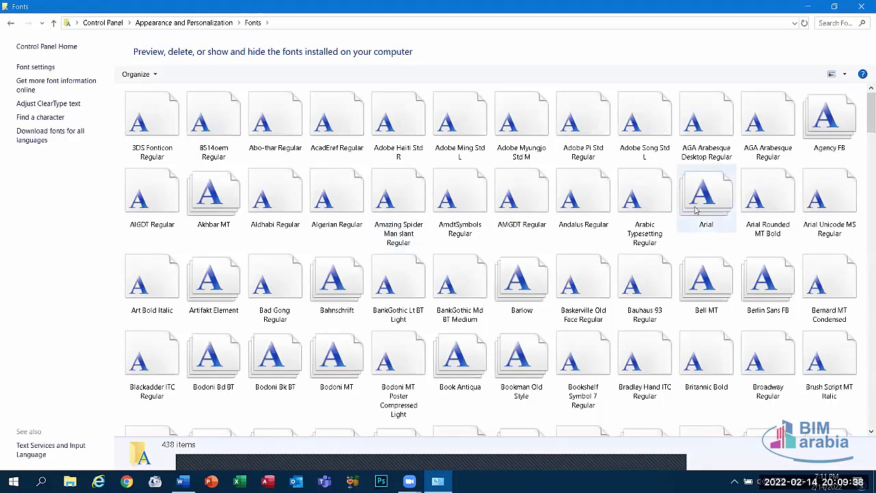
pyautogui.click(856, 7)
# Reopen Control Panel, view the Appearance and Personalization category, and return to the home page
pyautogui.doubleClick(18, 239)
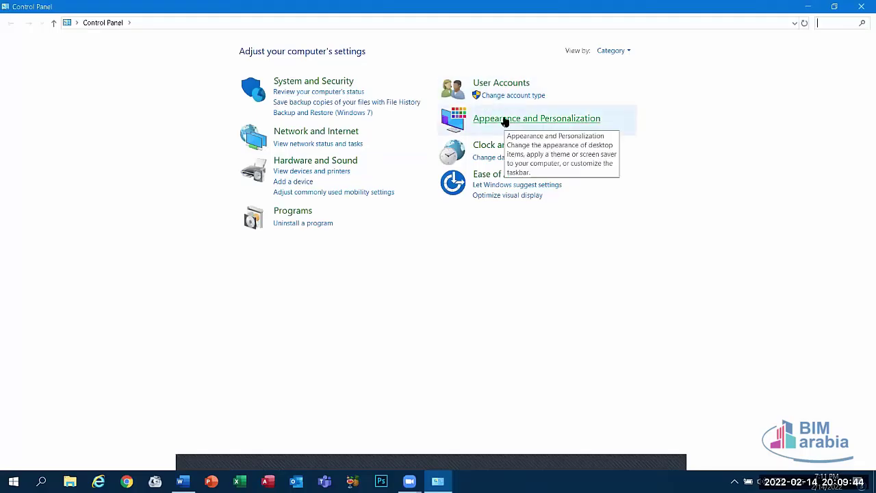
pyautogui.click(505, 120)
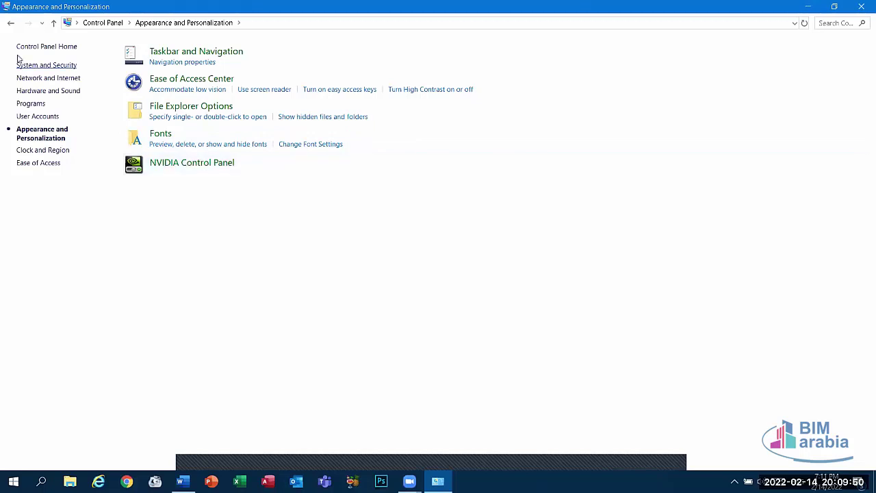
pyautogui.click(10, 23)
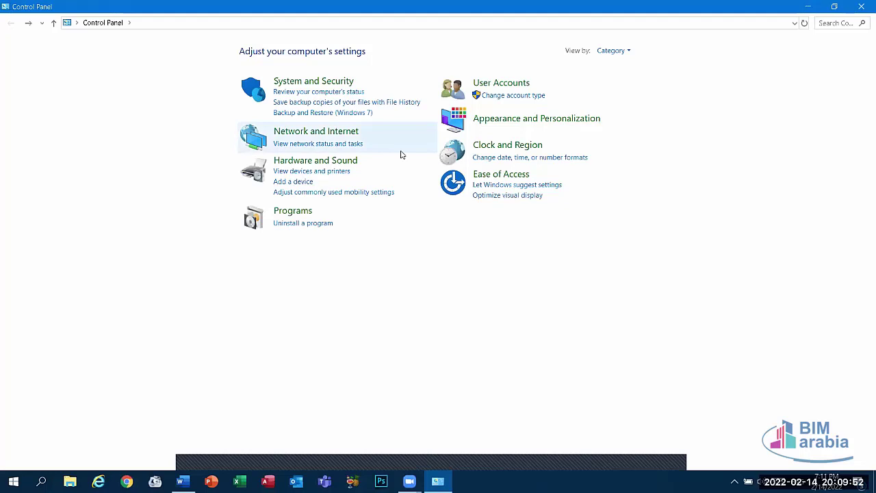
# View the Ease of Access Center through the Ease of Access category, and return to the Control Panel home
pyautogui.click(501, 176)
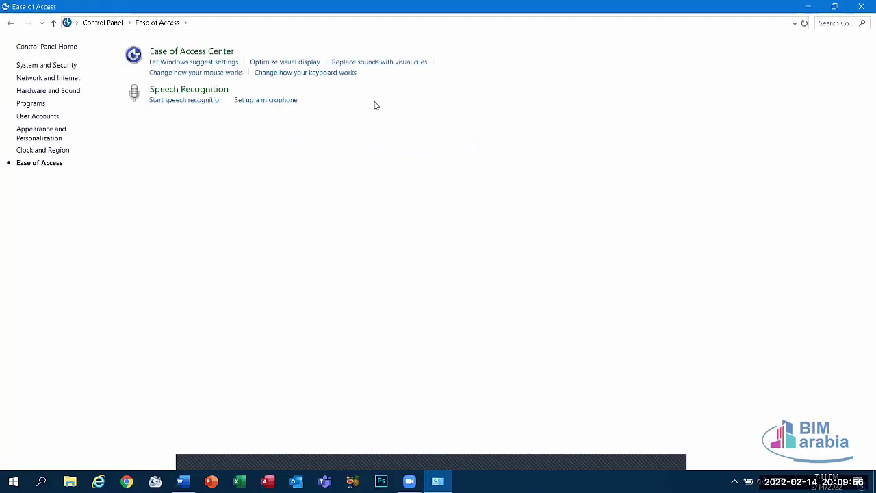
pyautogui.click(186, 54)
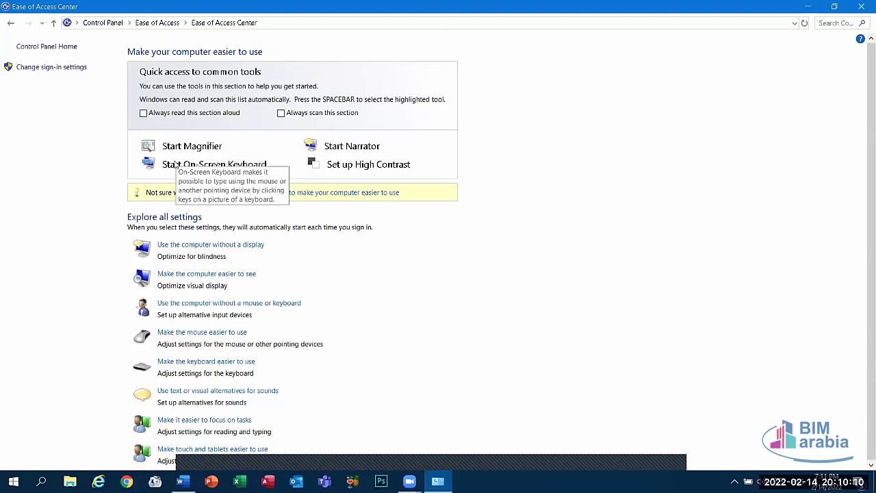
pyautogui.click(10, 22)
pyautogui.click(11, 22)
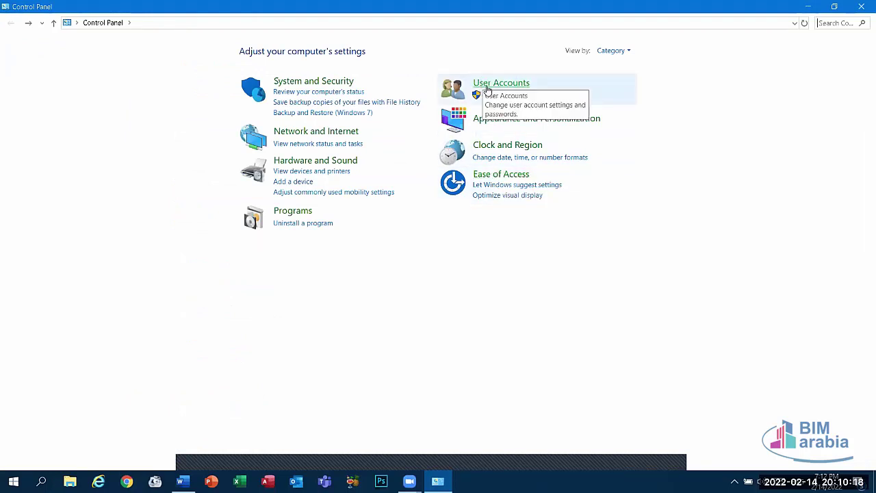
# Open the User Accounts page to view the account details, and compare them with the profile shown in Start
pyautogui.click(499, 83)
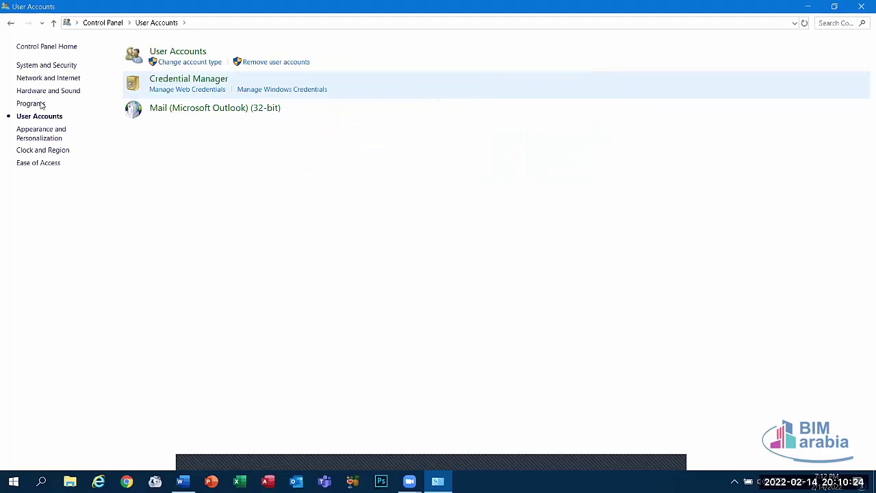
pyautogui.click(187, 55)
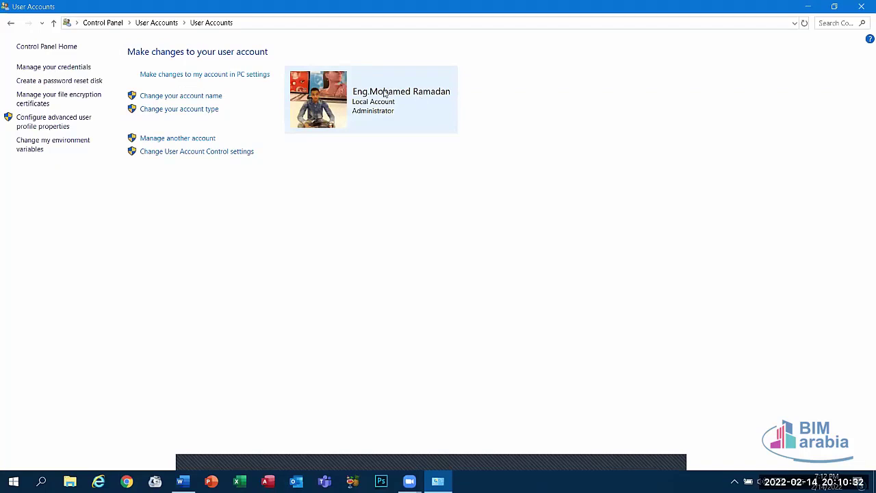
pyautogui.click(13, 481)
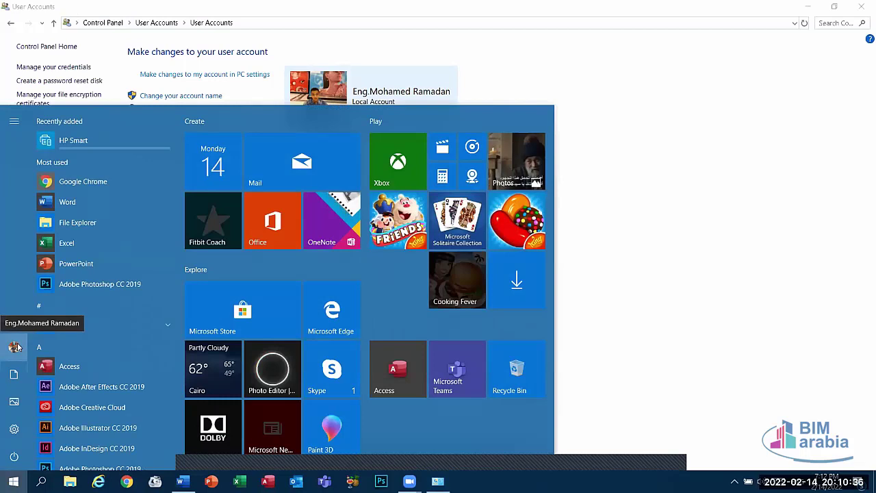
pyautogui.click(226, 103)
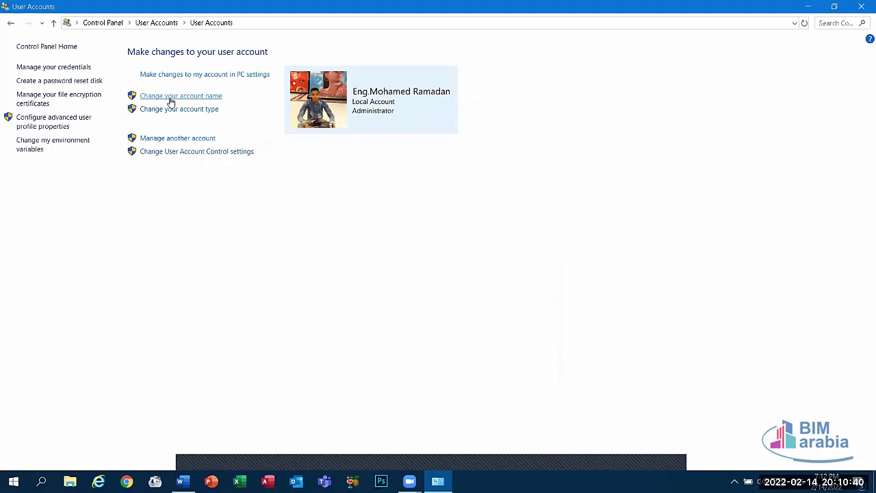
# View the page for changing the account name, cancel it, and return to the Control Panel home
pyautogui.click(171, 96)
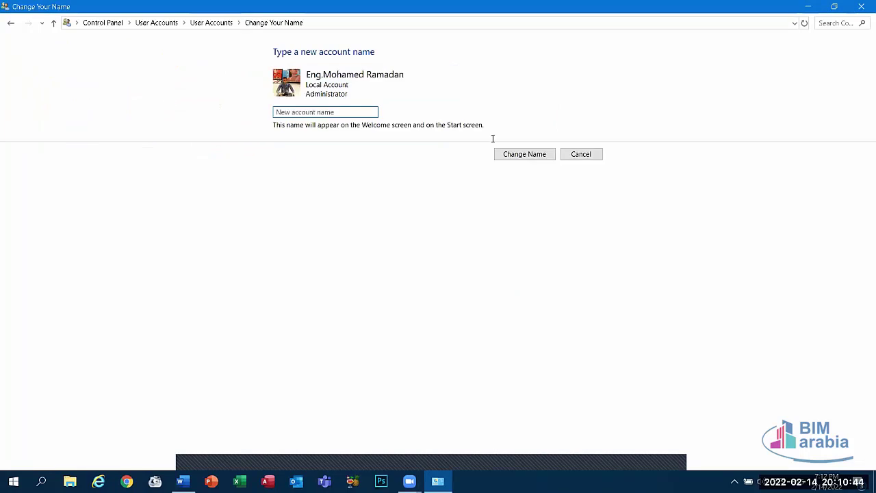
pyautogui.click(579, 152)
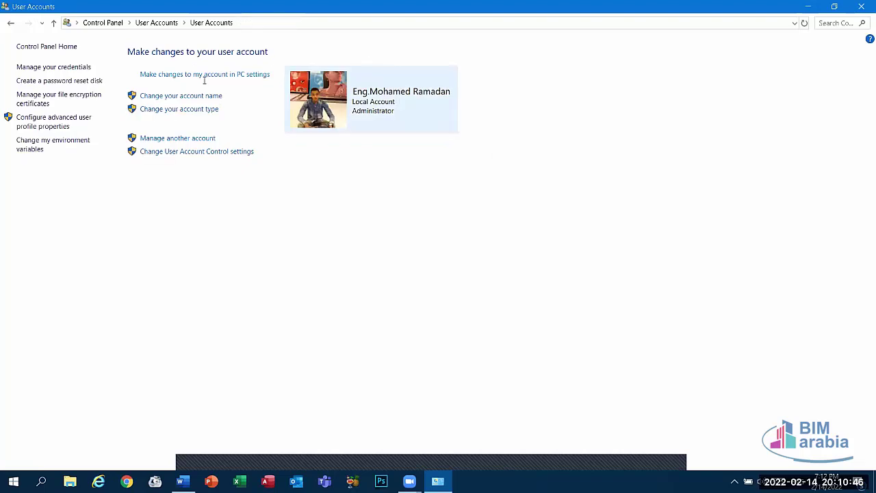
pyautogui.click(9, 23)
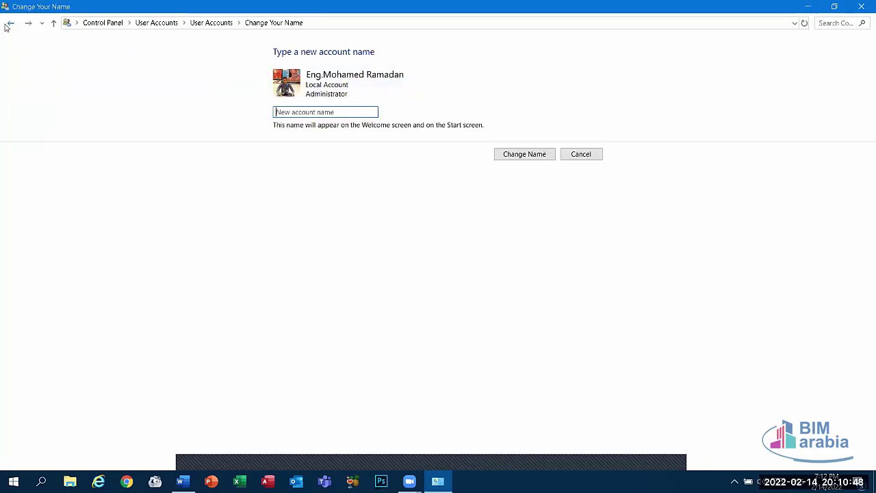
pyautogui.click(8, 23)
pyautogui.click(9, 23)
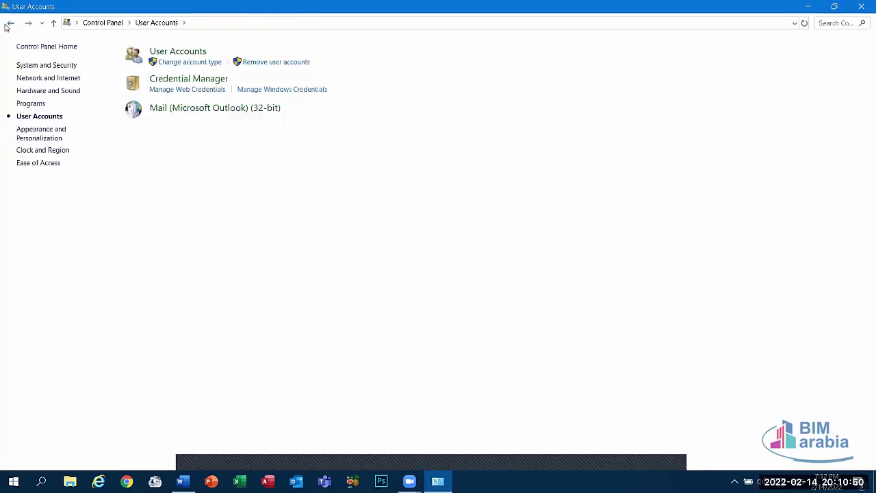
pyautogui.click(9, 23)
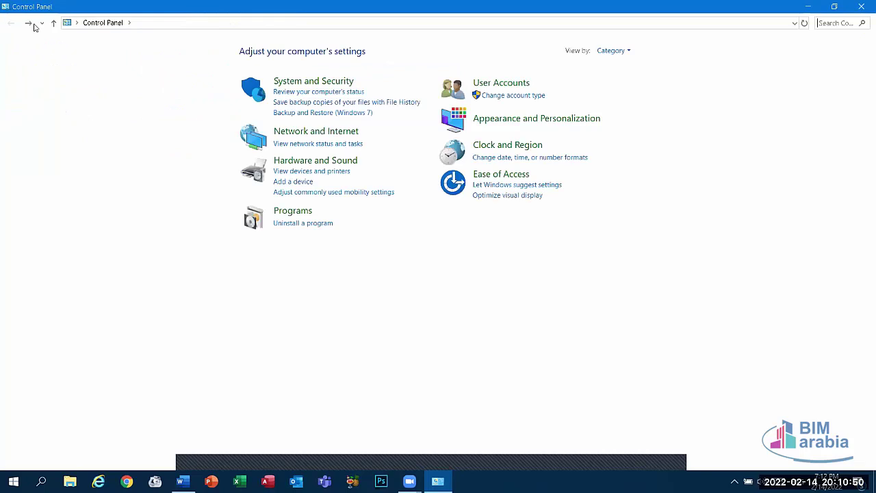
# Revisit the account name change page under User Accounts, cancel the change, and go back to the Control Panel home
pyautogui.click(499, 84)
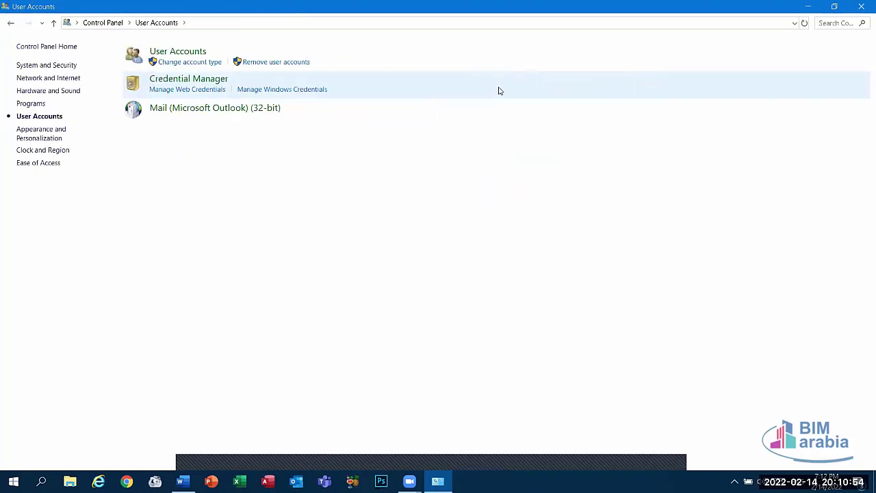
pyautogui.click(190, 52)
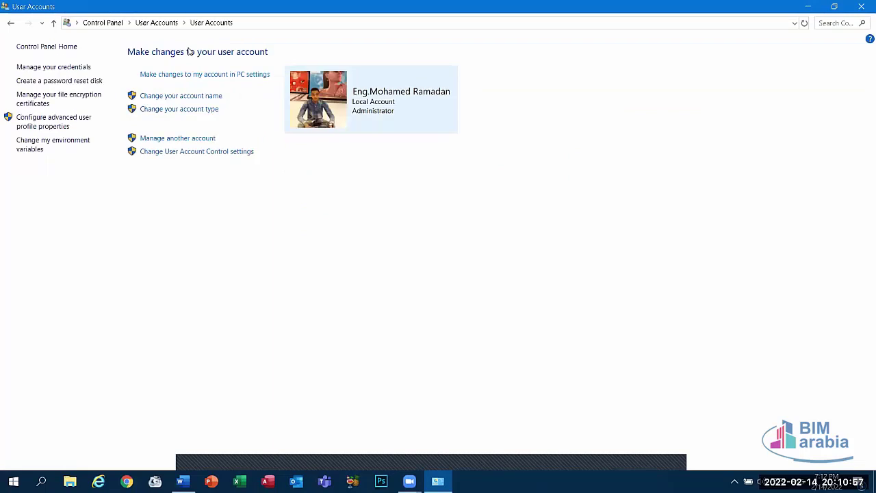
pyautogui.click(187, 96)
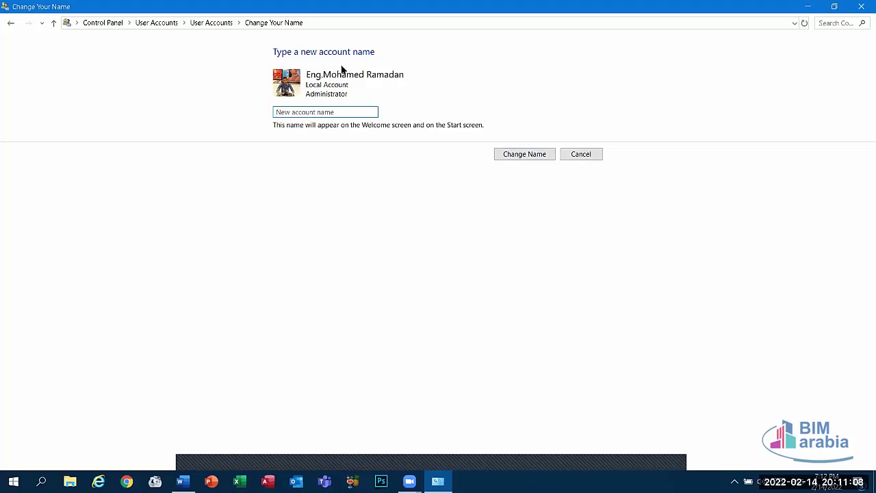
pyautogui.click(568, 155)
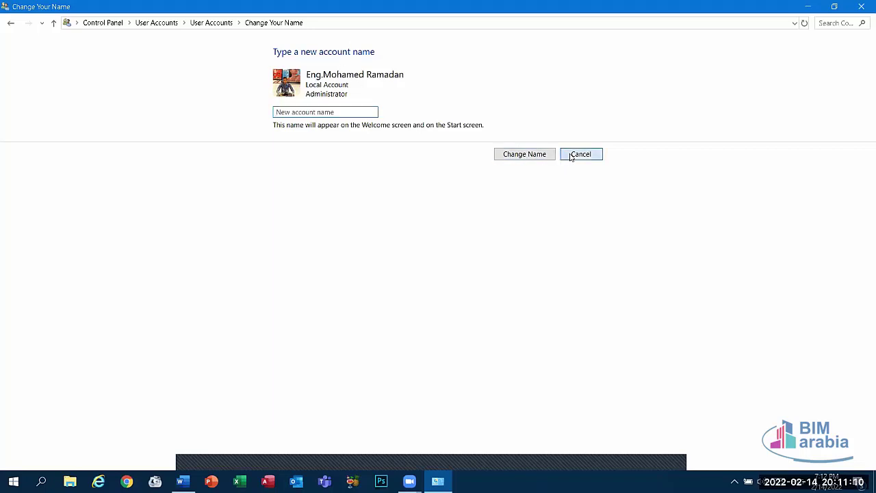
pyautogui.click(10, 24)
pyautogui.click(6, 25)
pyautogui.click(7, 25)
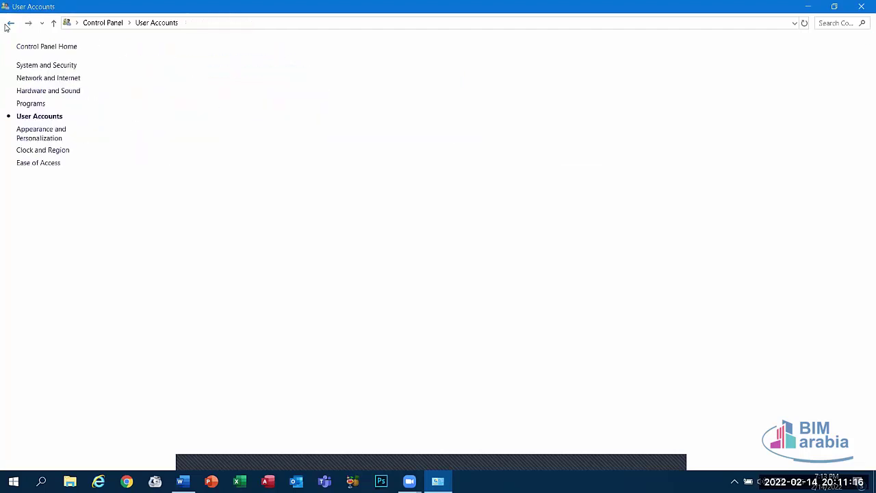
pyautogui.click(7, 25)
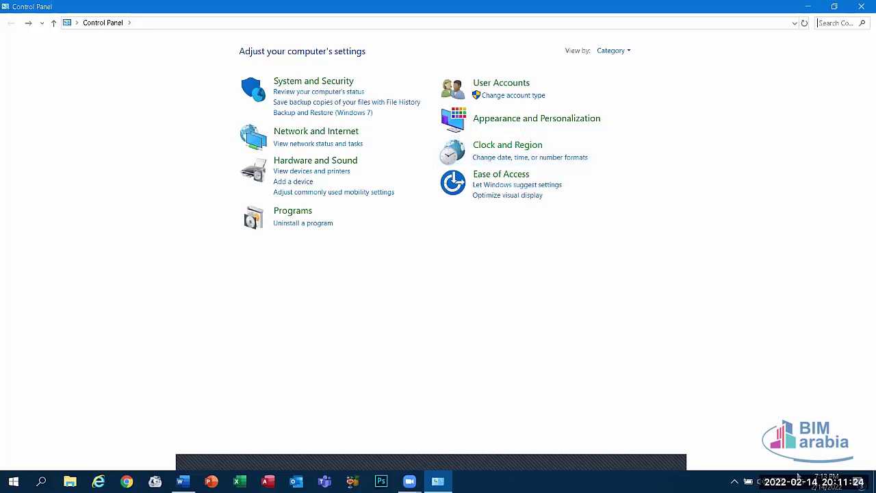
# Open the date and time settings under Clock and Region, and view the calendar settings in the Region dialog
pyautogui.click(515, 146)
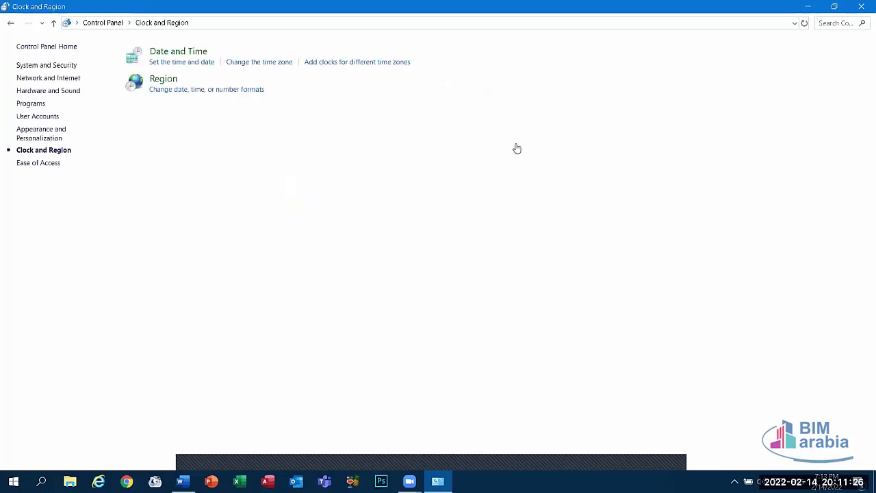
pyautogui.click(178, 54)
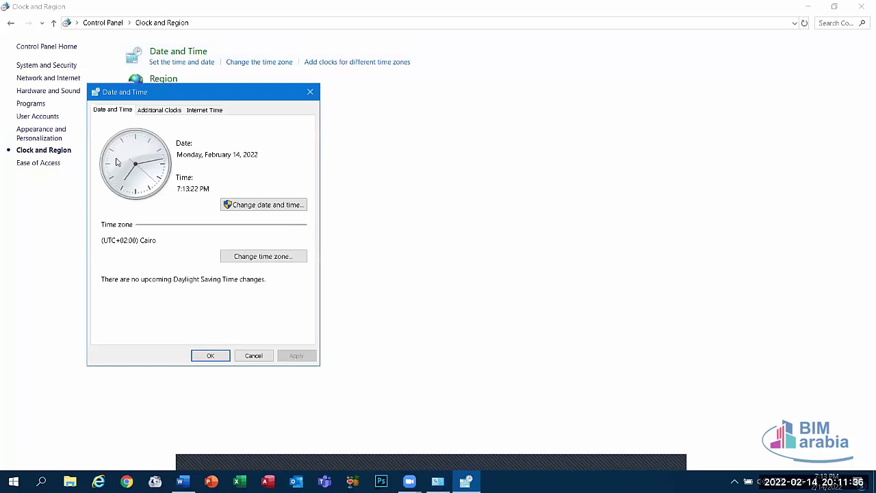
pyautogui.click(246, 208)
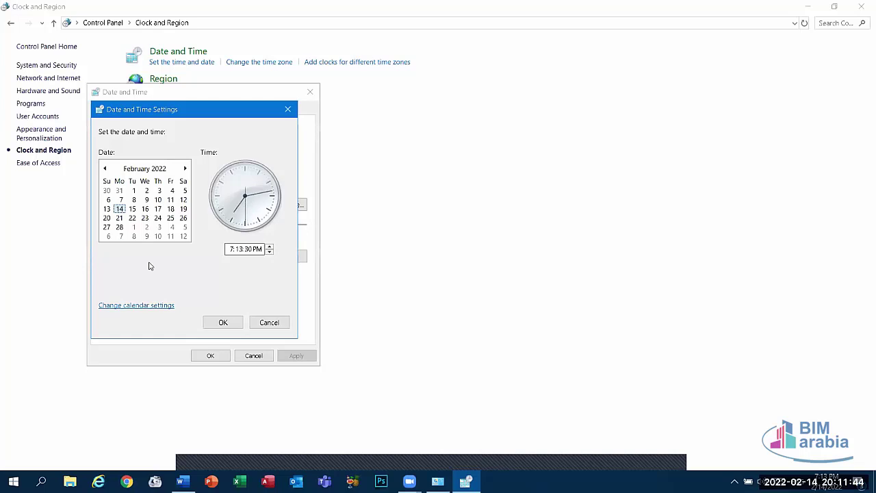
pyautogui.click(156, 307)
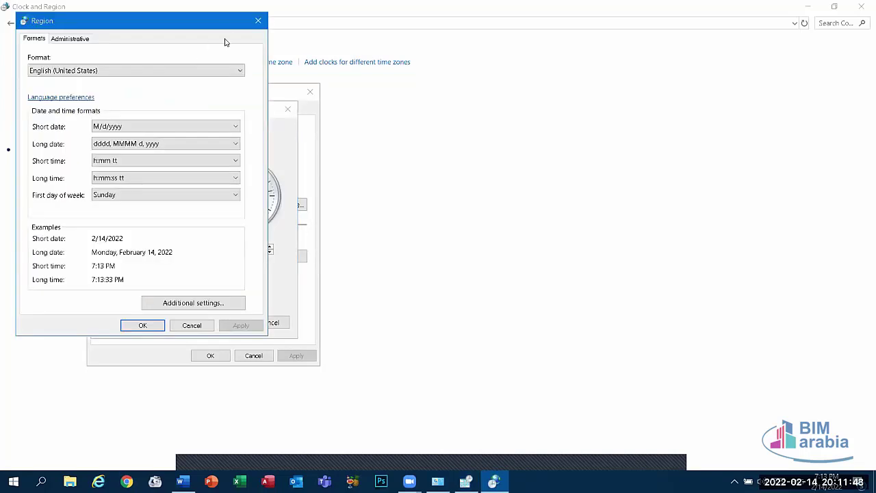
pyautogui.click(258, 20)
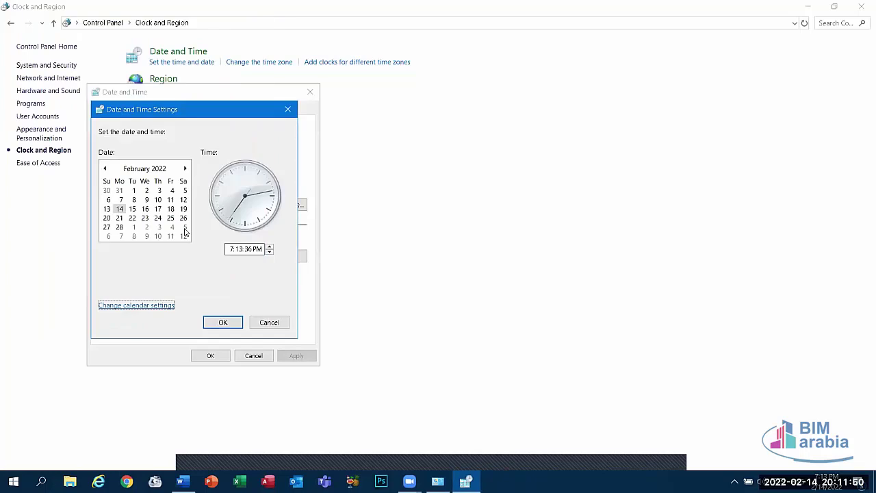
# Review the first day of week options in the calendar settings, and cancel the Region and Date and Time dialogs
pyautogui.click(141, 306)
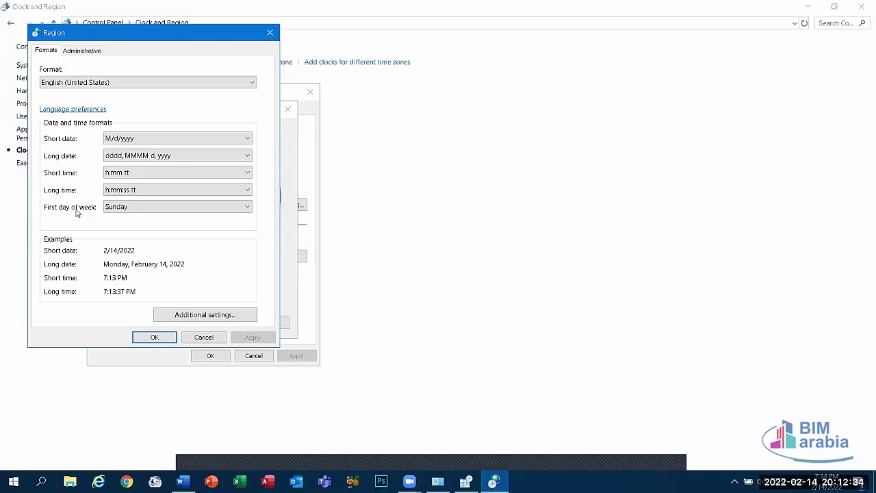
pyautogui.click(116, 208)
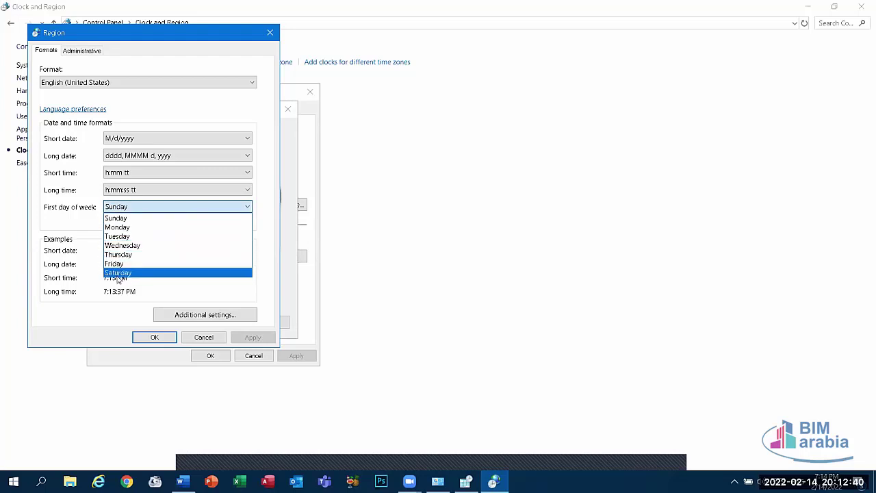
pyautogui.click(72, 214)
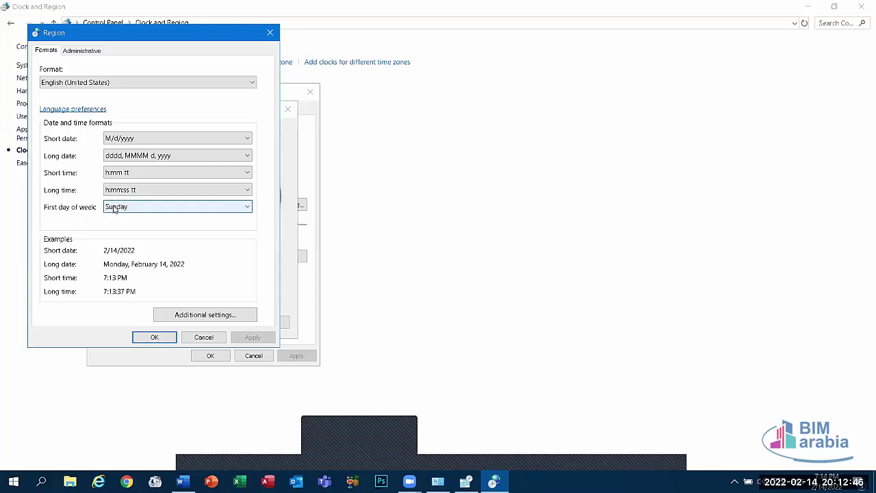
pyautogui.click(202, 337)
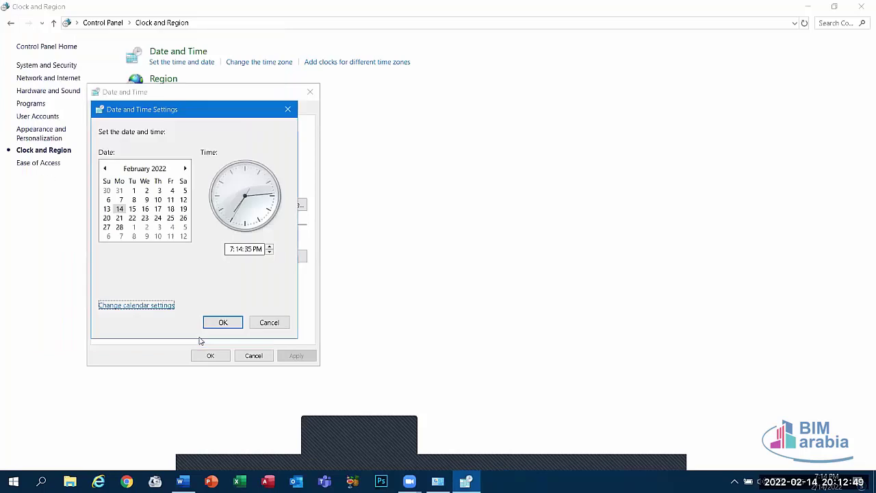
pyautogui.click(268, 322)
pyautogui.click(254, 356)
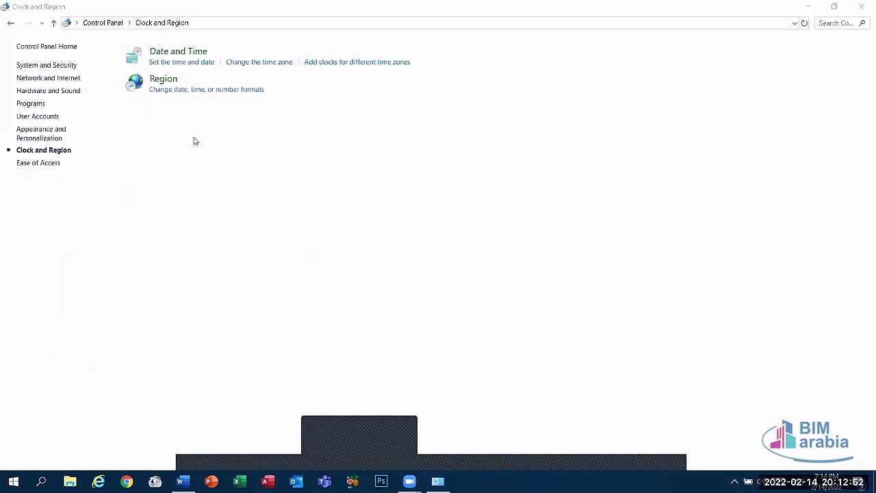
# View the Date and Time dialog and its date and time change window again, and cancel both
pyautogui.click(174, 57)
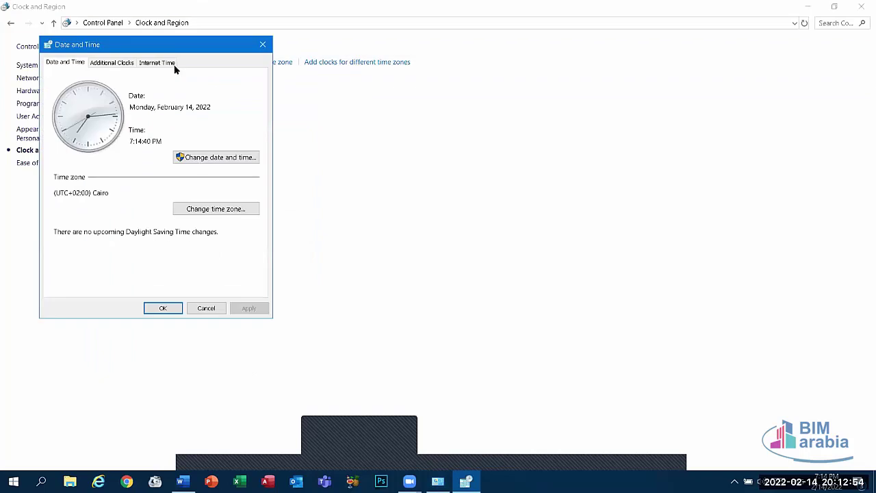
pyautogui.click(217, 160)
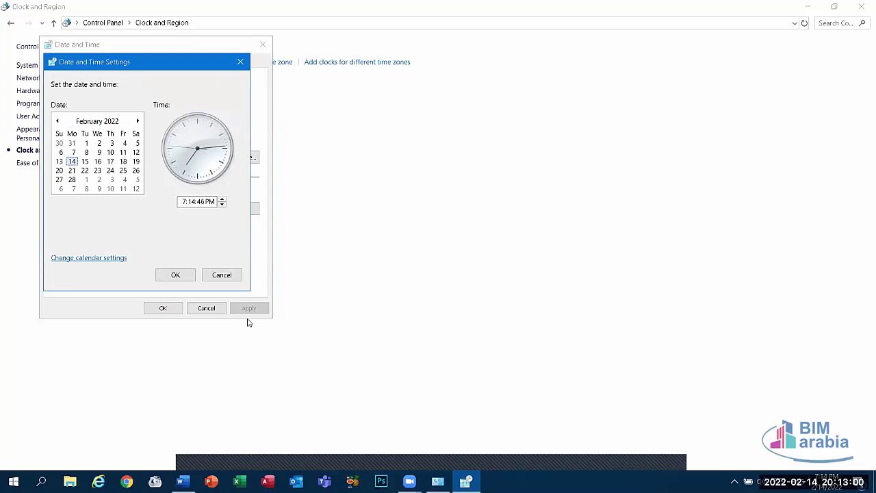
pyautogui.click(219, 277)
pyautogui.click(207, 308)
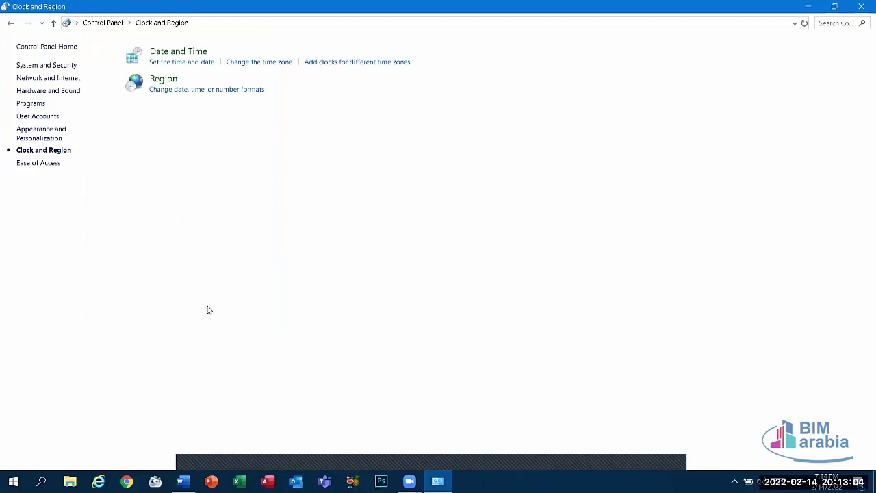
# View the date and time formats in the Region dialog, close it, and return to the Control Panel home
pyautogui.click(160, 82)
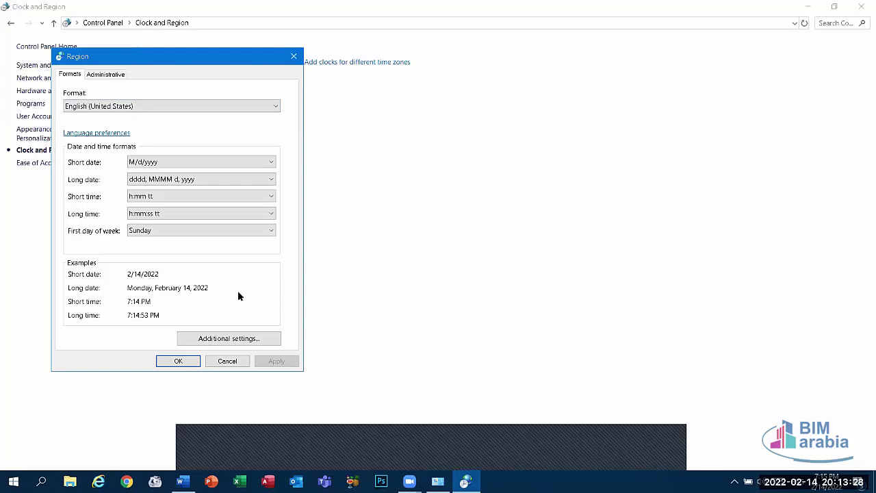
pyautogui.click(228, 362)
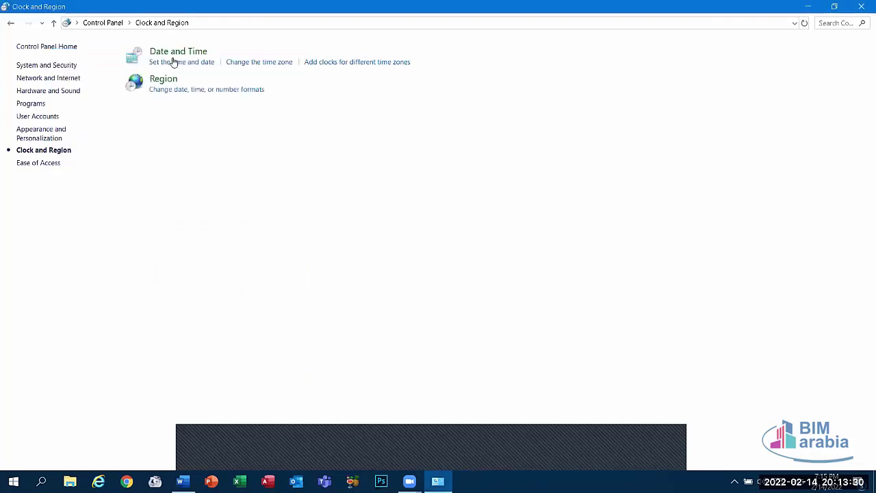
pyautogui.click(165, 80)
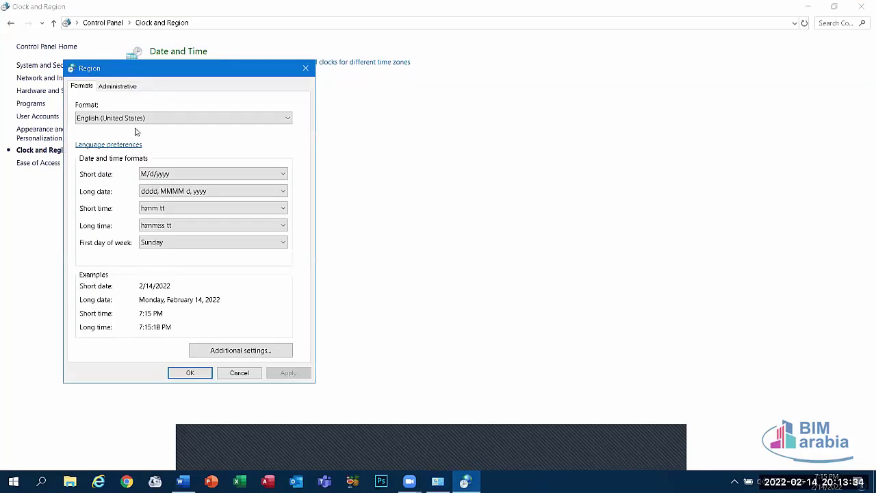
pyautogui.click(306, 69)
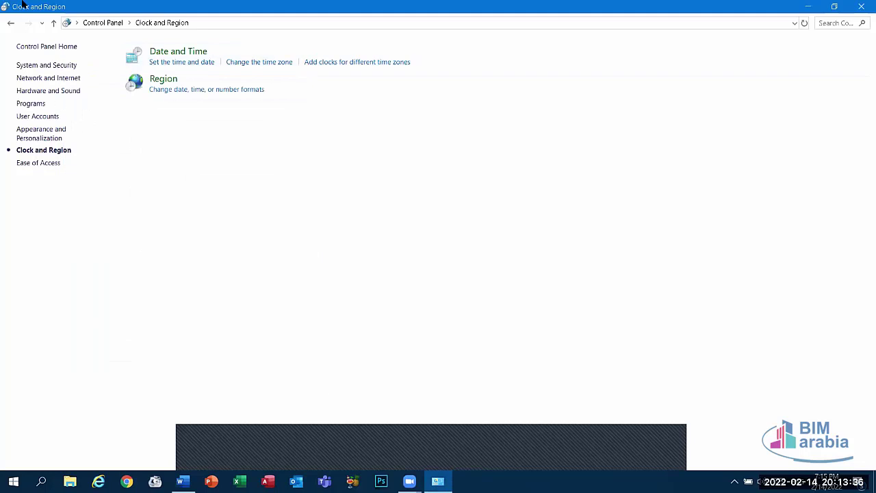
pyautogui.click(13, 24)
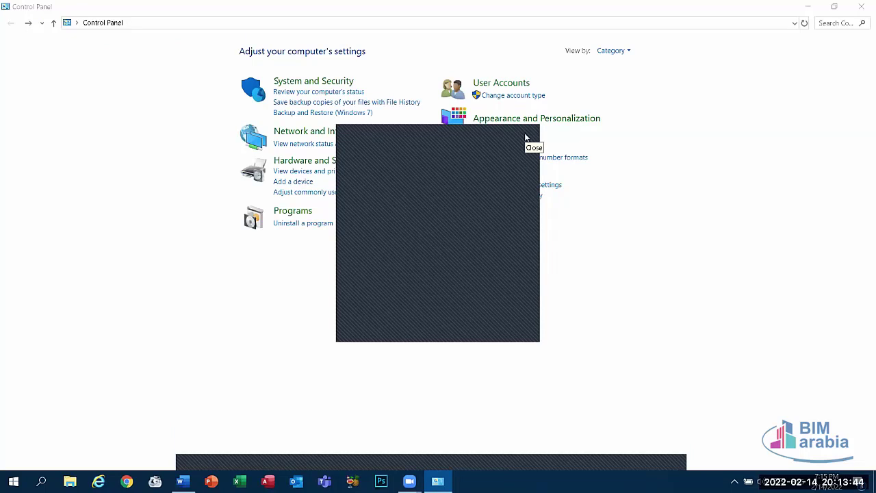
pyautogui.click(526, 137)
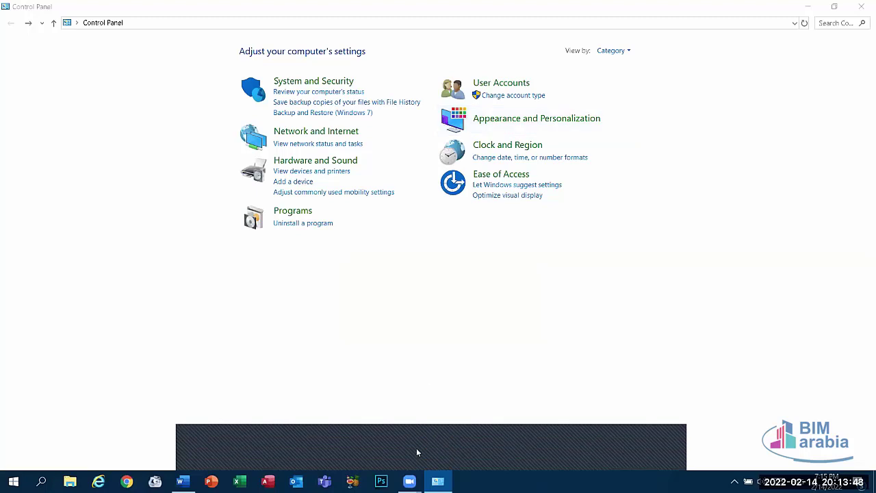
pyautogui.click(416, 452)
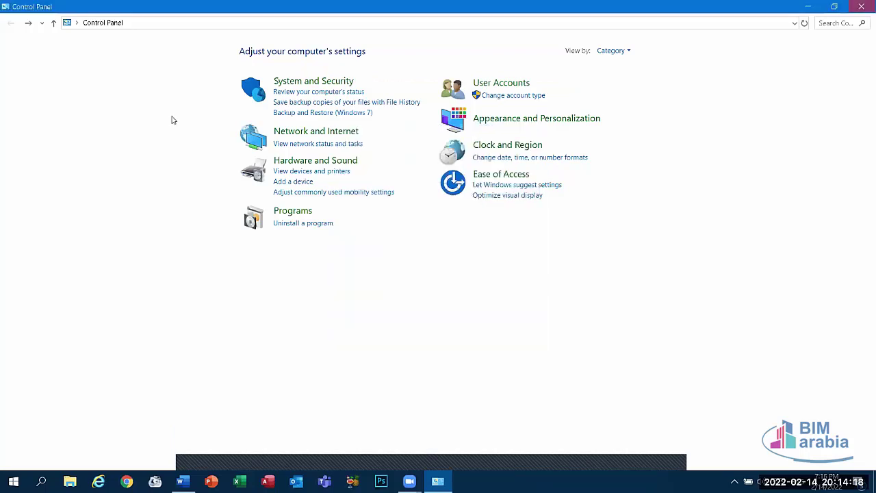
# Close Control Panel, view Apps & features through This PC's option to uninstall or change a program, and close both windows
pyautogui.click(861, 7)
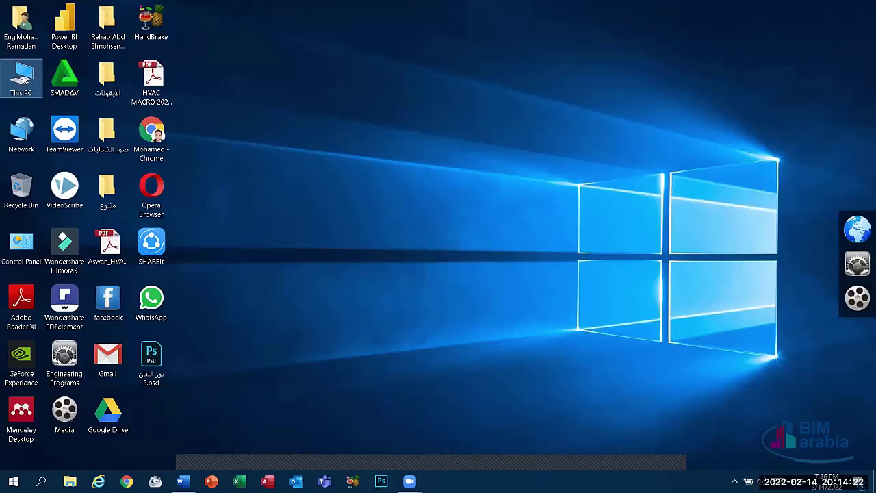
pyautogui.doubleClick(30, 94)
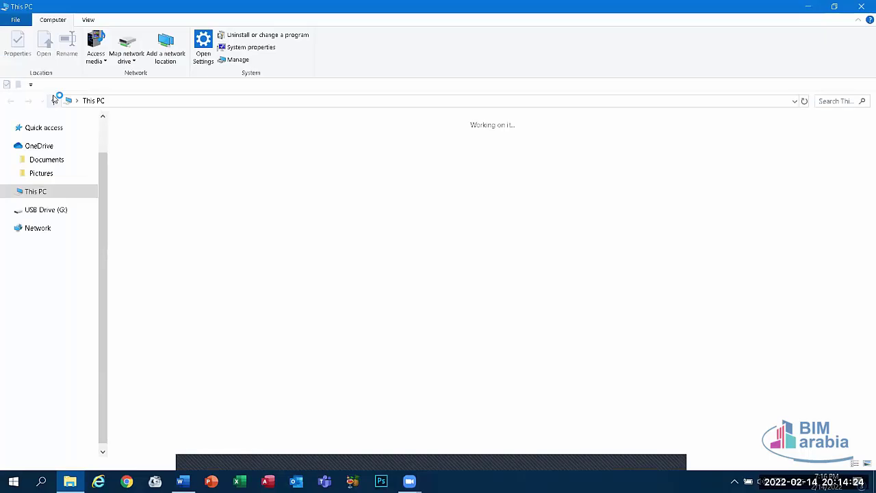
pyautogui.click(49, 22)
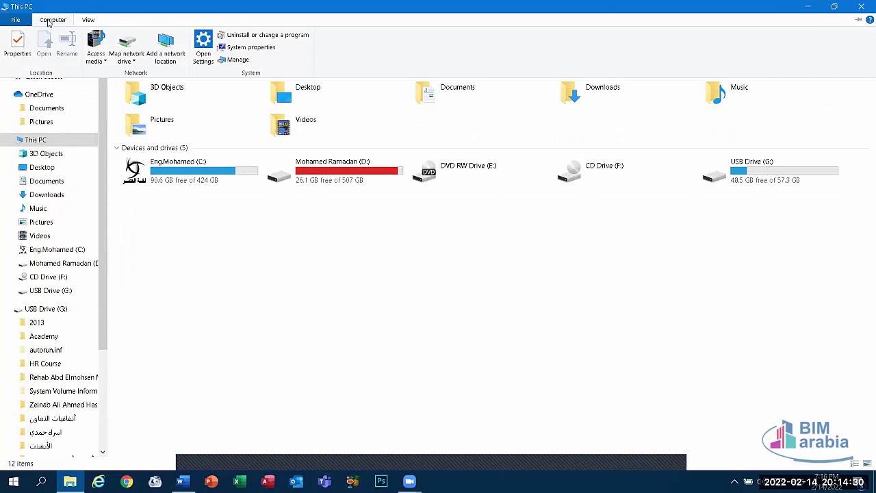
pyautogui.click(256, 38)
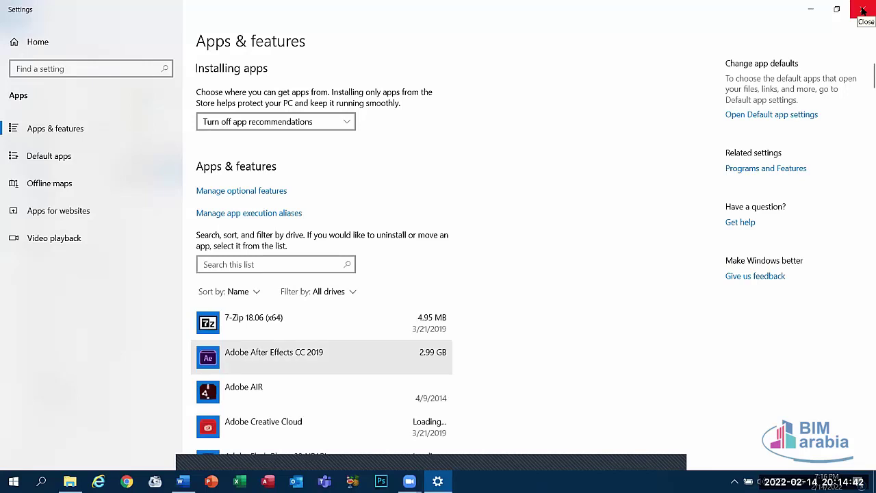
pyautogui.click(862, 11)
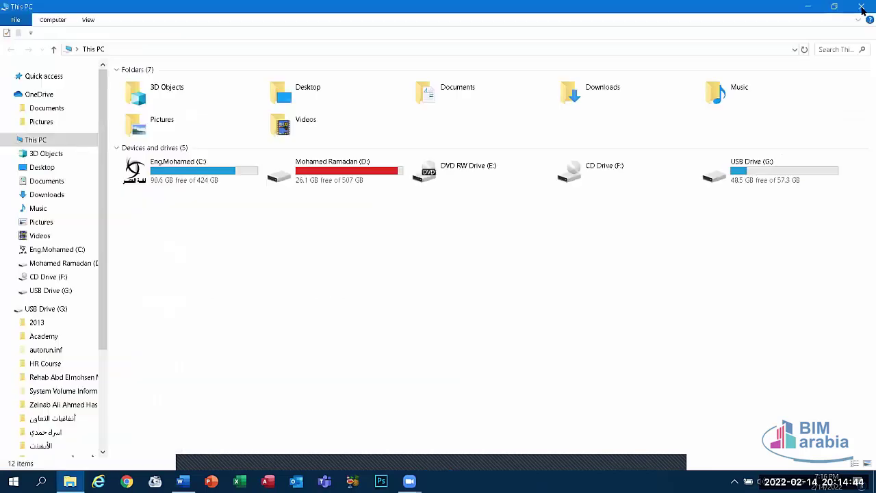
pyautogui.click(862, 10)
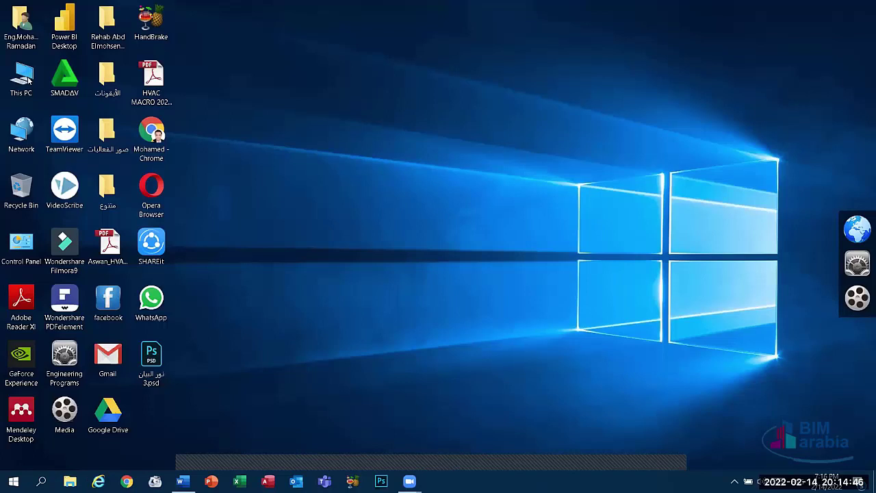
# Reopen This PC in File Explorer and keep the Computer ribbon permanently expanded
pyautogui.press('super+e')
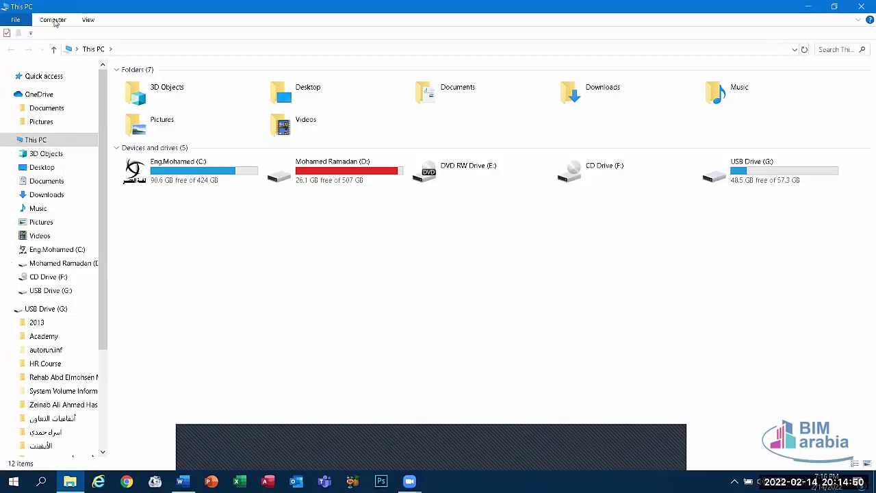
pyautogui.click(54, 21)
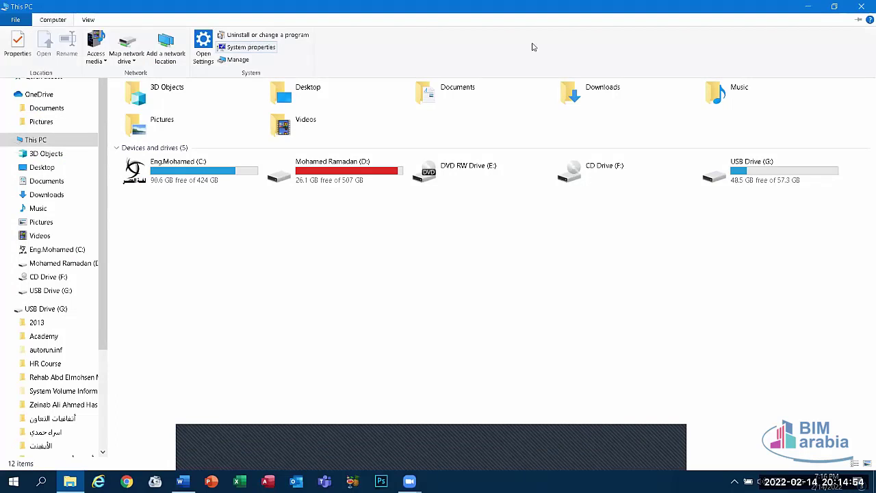
pyautogui.click(861, 21)
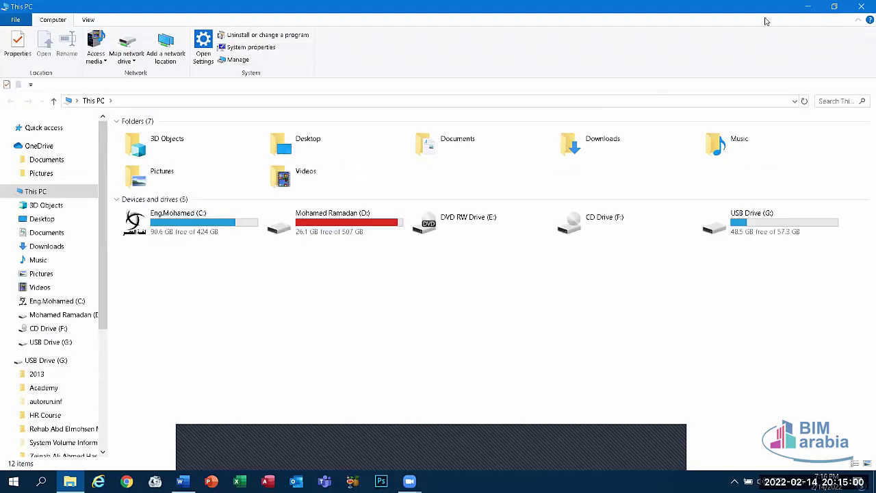
# Reopen This PC, collapse and re-expand the File Explorer ribbon, and return to the desktop
pyautogui.click(861, 7)
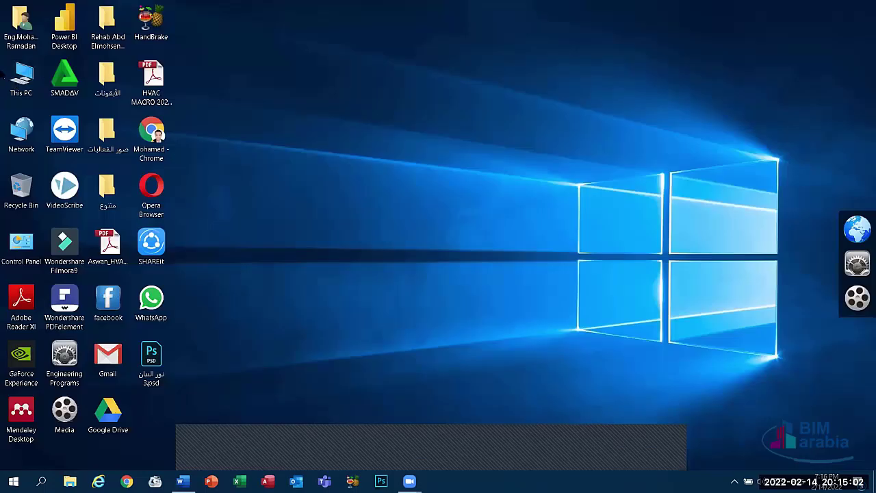
pyautogui.click(5, 86)
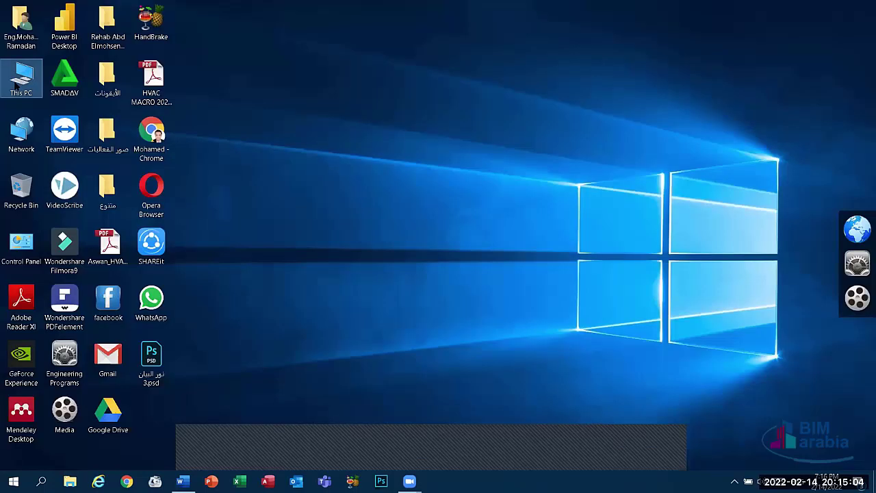
pyautogui.doubleClick(6, 85)
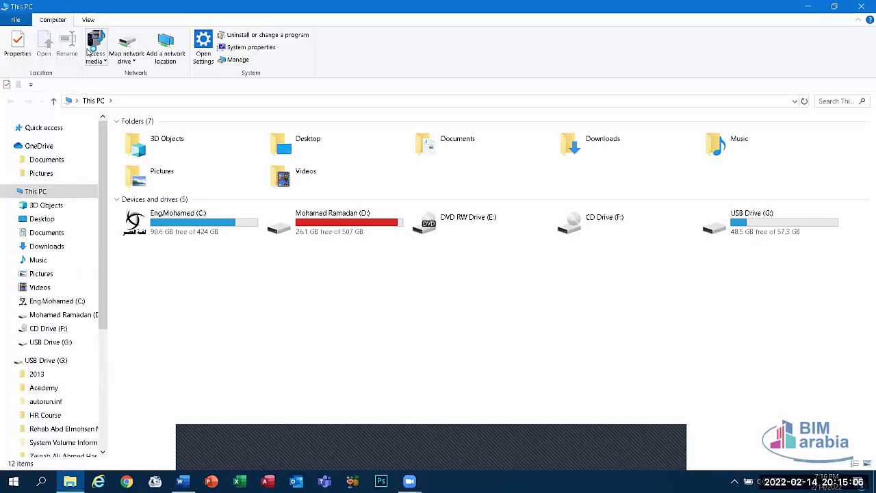
pyautogui.click(859, 24)
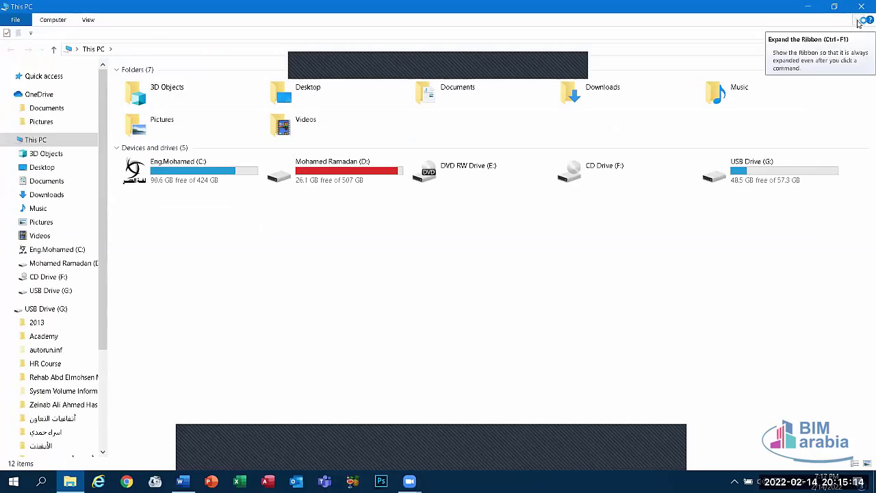
pyautogui.click(858, 24)
pyautogui.click(859, 23)
pyautogui.click(859, 23)
pyautogui.click(858, 23)
pyautogui.click(859, 24)
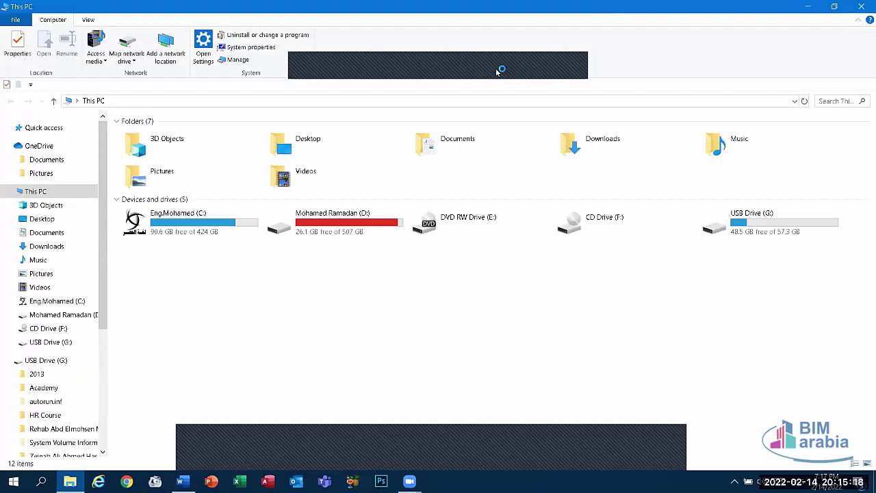
pyautogui.press('super+d')
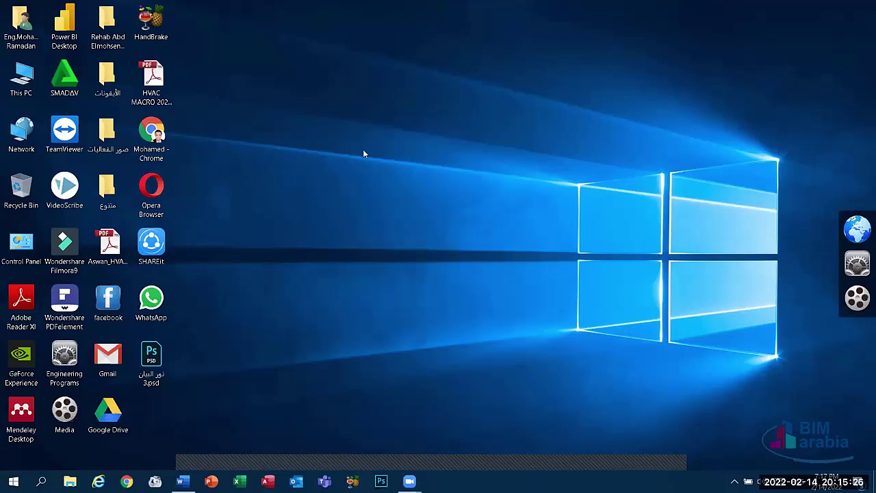
# Set the Hidden attribute on the desktop folder متنوع, applying it to the folder, subfolders and files
pyautogui.rightClick(102, 199)
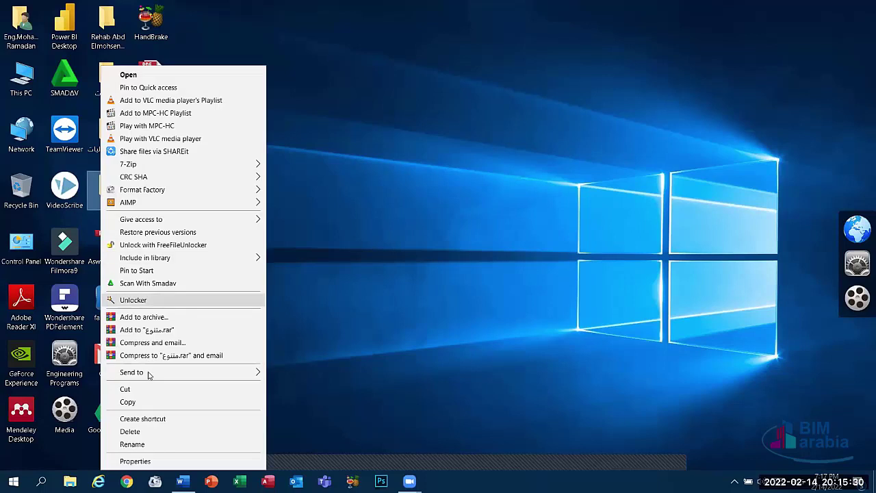
pyautogui.click(134, 461)
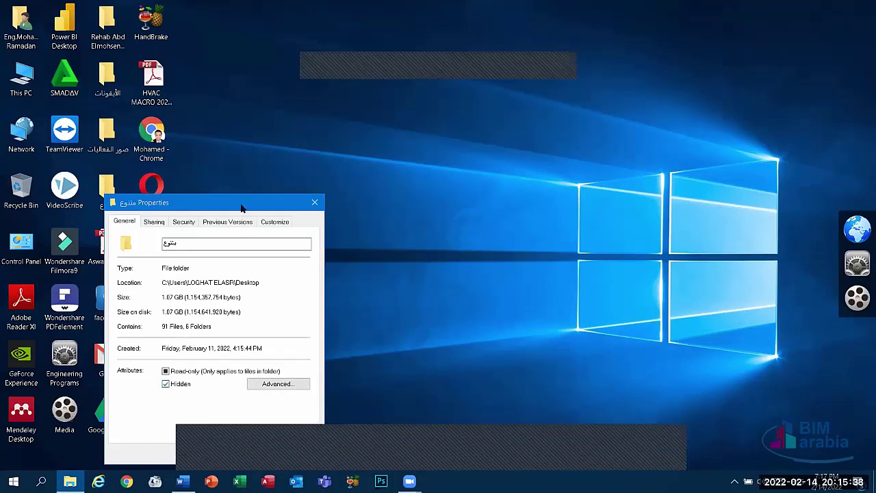
pyautogui.moveTo(240, 203); pyautogui.dragTo(280, 81)
pyautogui.click(205, 261)
pyautogui.click(335, 333)
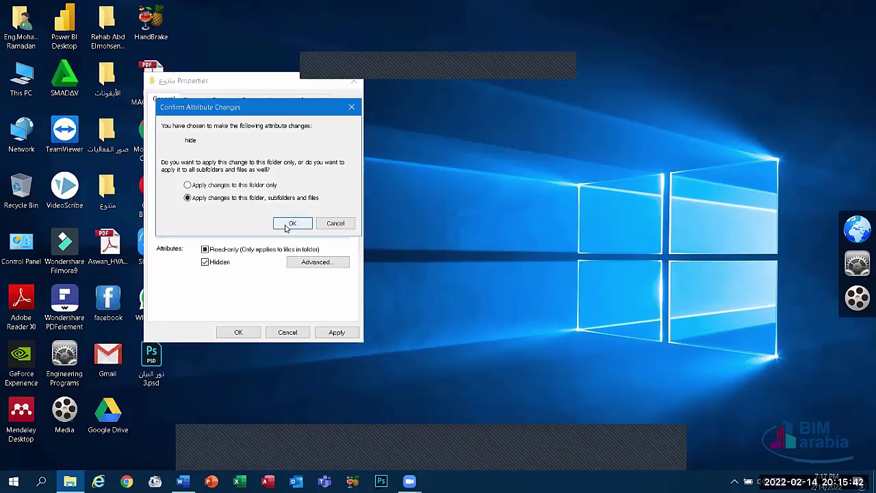
pyautogui.click(286, 225)
pyautogui.click(469, 261)
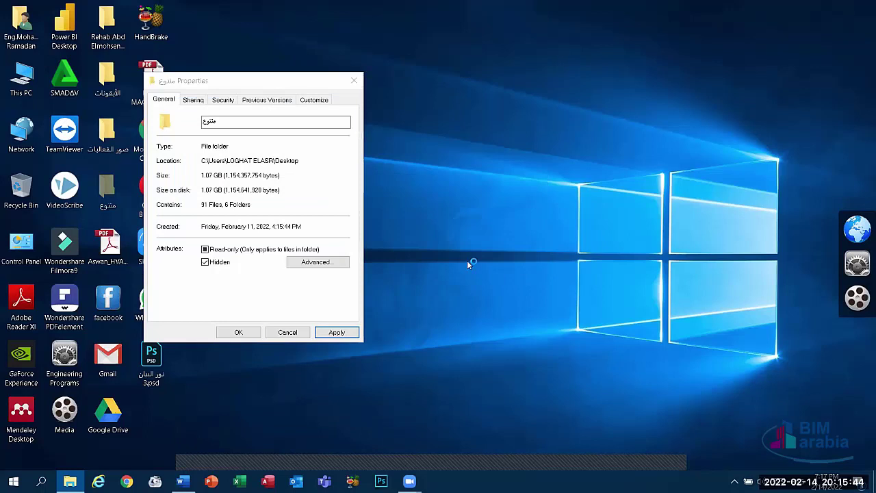
pyautogui.click(239, 332)
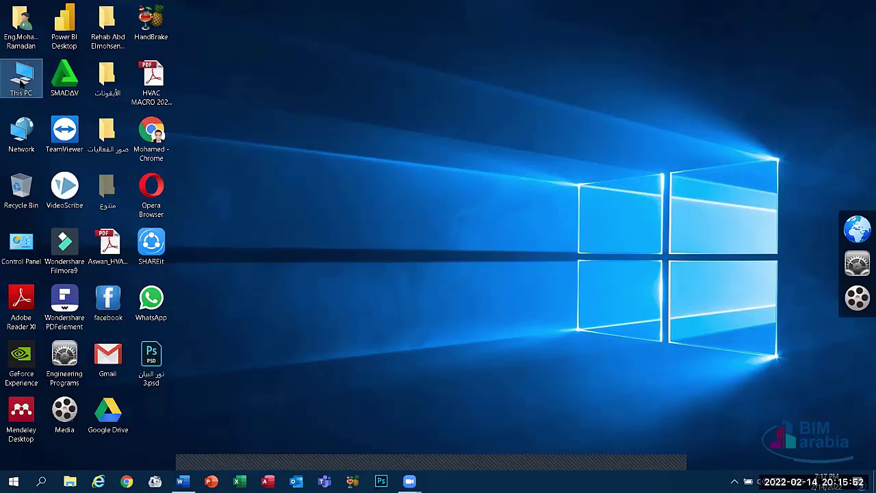
# Turn off the display of hidden items in This PC and minimize the window to check the desktop
pyautogui.doubleClick(21, 77)
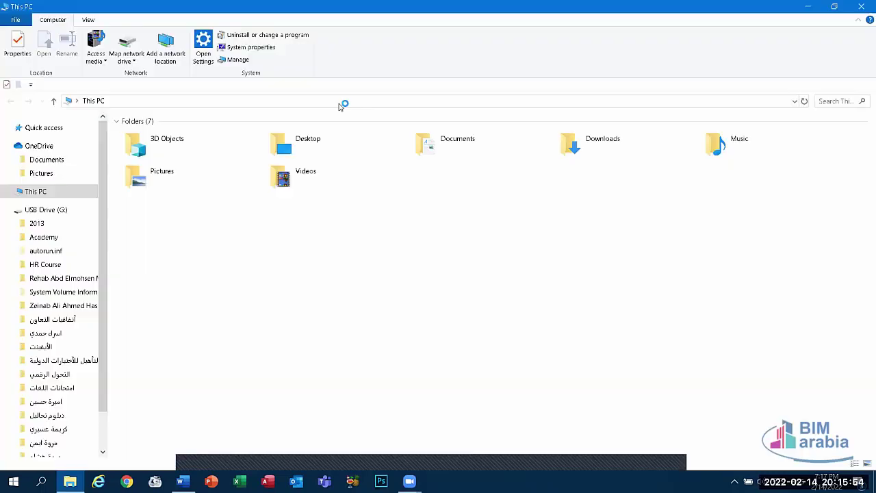
pyautogui.click(87, 21)
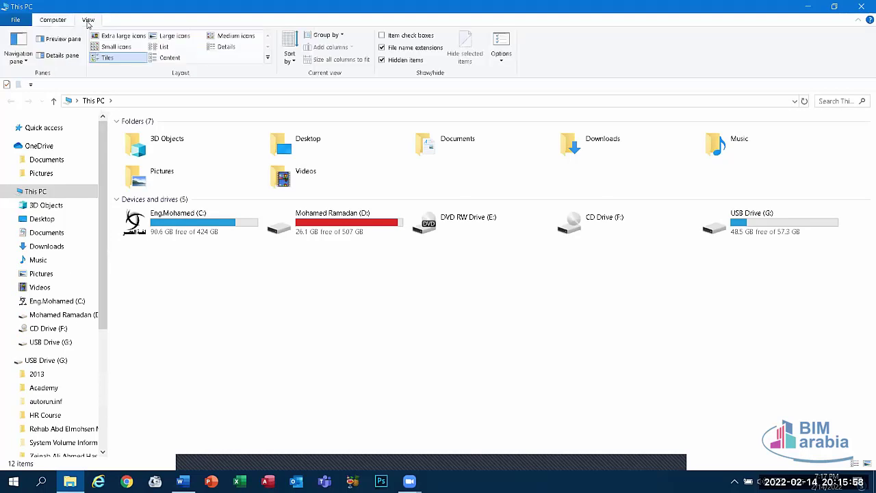
pyautogui.click(389, 60)
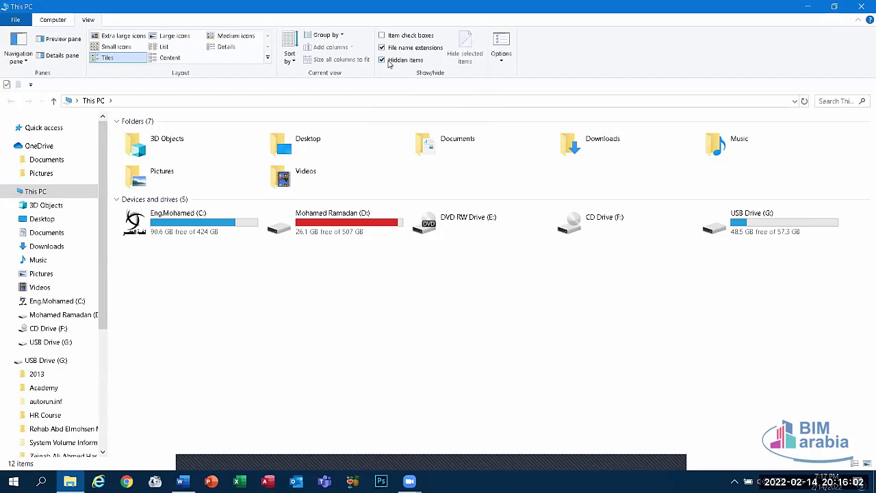
pyautogui.click(813, 6)
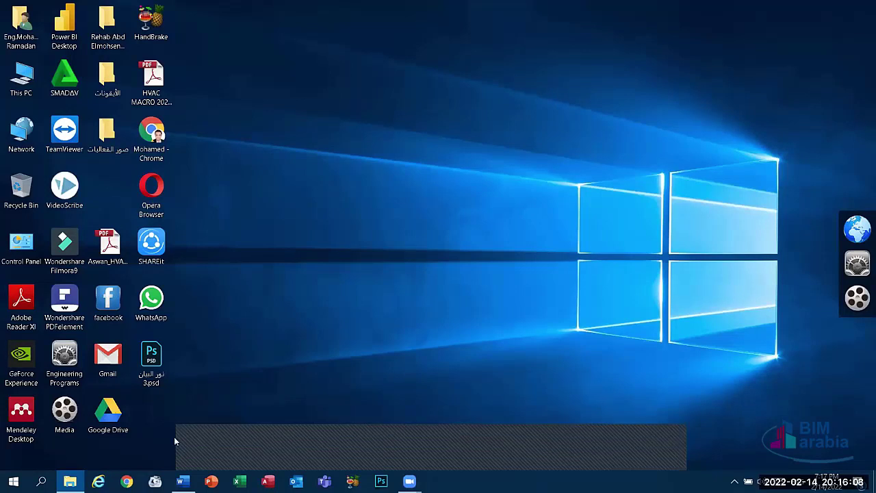
# Turn the display of hidden items back on, recheck the option in This PC, and refresh the desktop
pyautogui.click(69, 481)
pyautogui.click(861, 7)
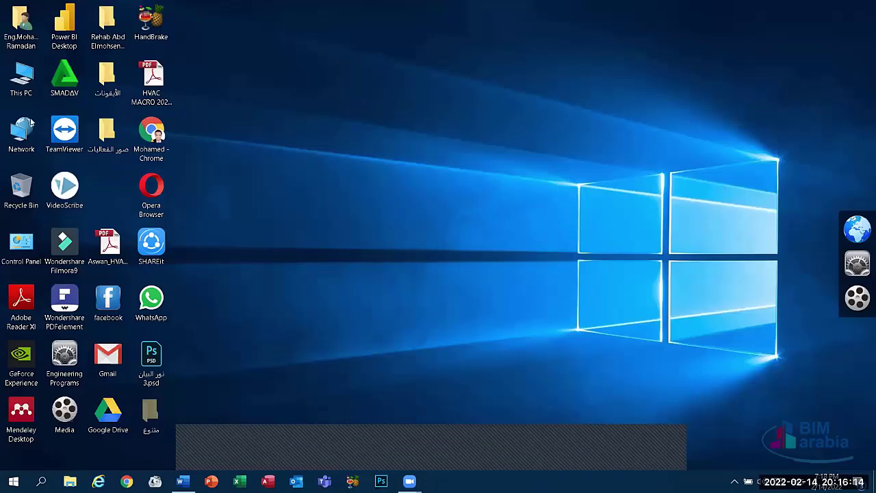
pyautogui.click(19, 45)
pyautogui.doubleClick(20, 76)
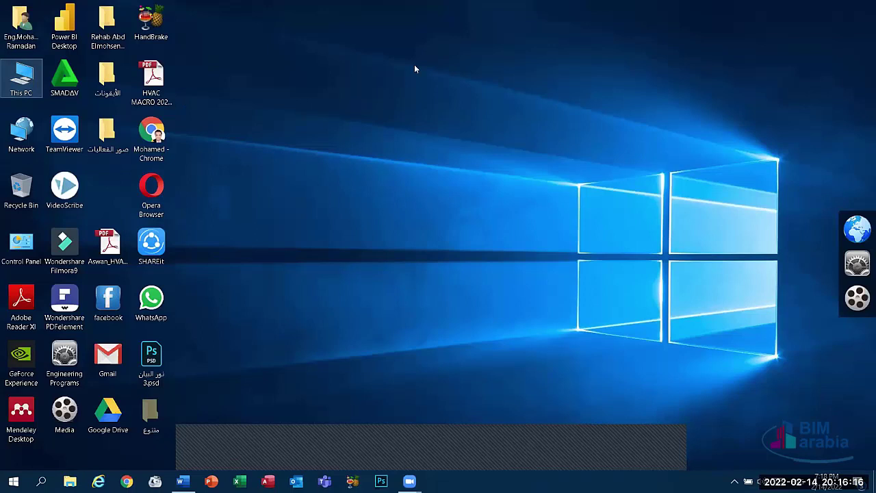
pyautogui.click(88, 20)
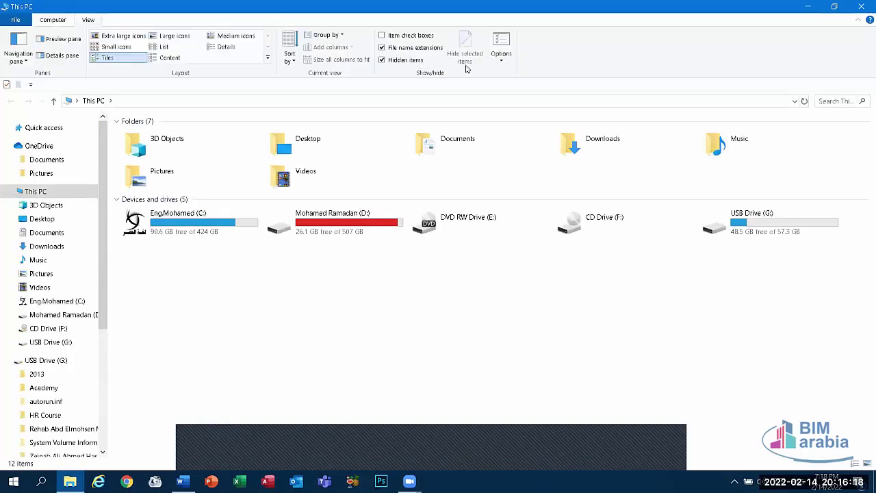
pyautogui.click(381, 60)
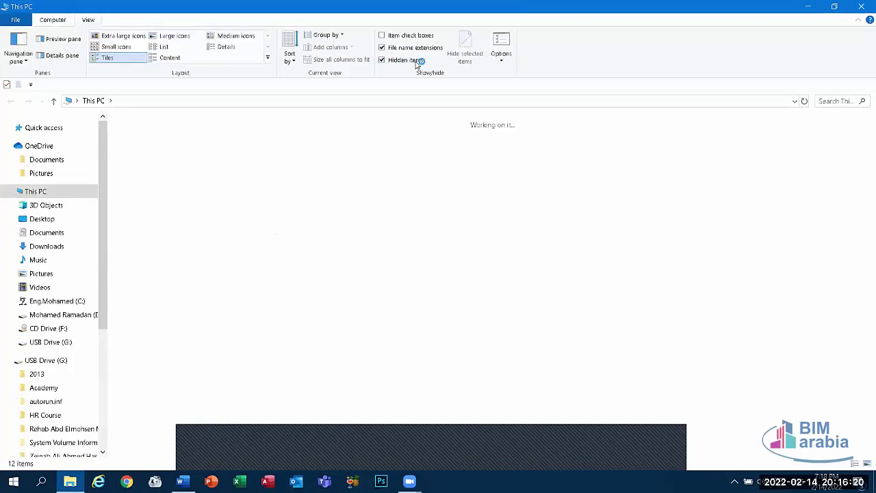
pyautogui.click(861, 6)
pyautogui.rightClick(323, 175)
pyautogui.click(355, 211)
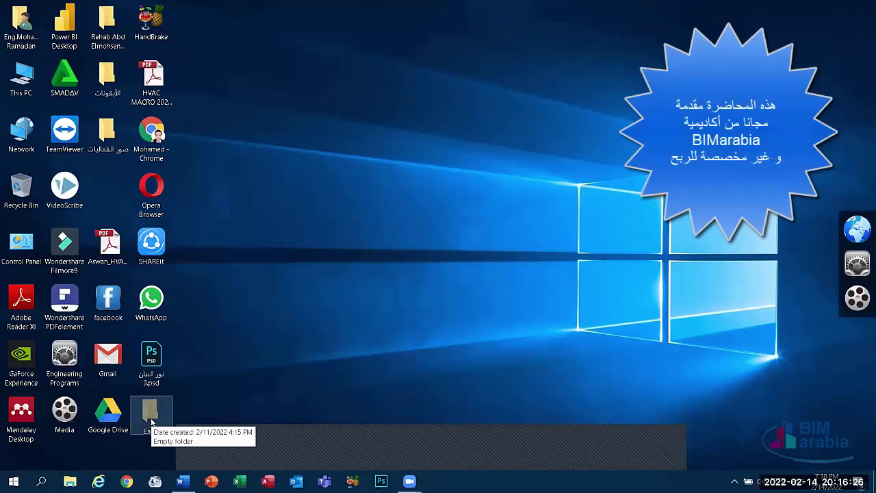
# Clear the Hidden attribute from the folder متنوع, its subfolders and files, granting administrator permission for the change
pyautogui.rightClick(151, 422)
pyautogui.click(188, 409)
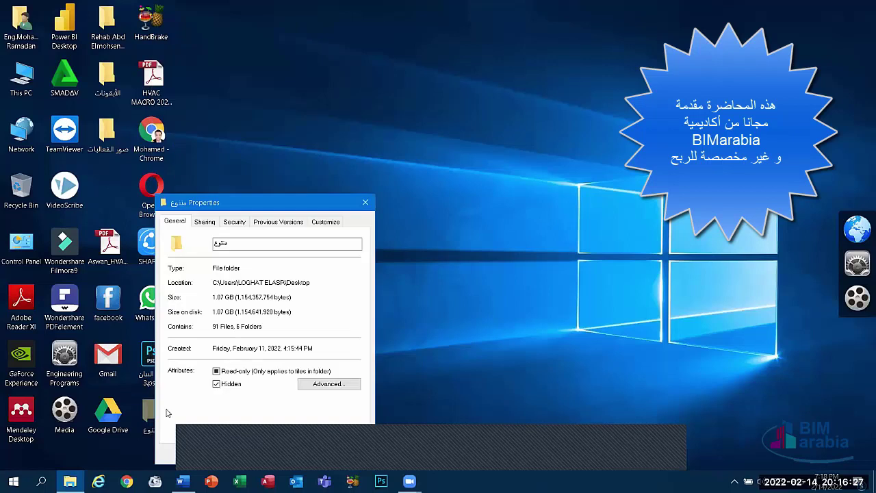
pyautogui.click(216, 384)
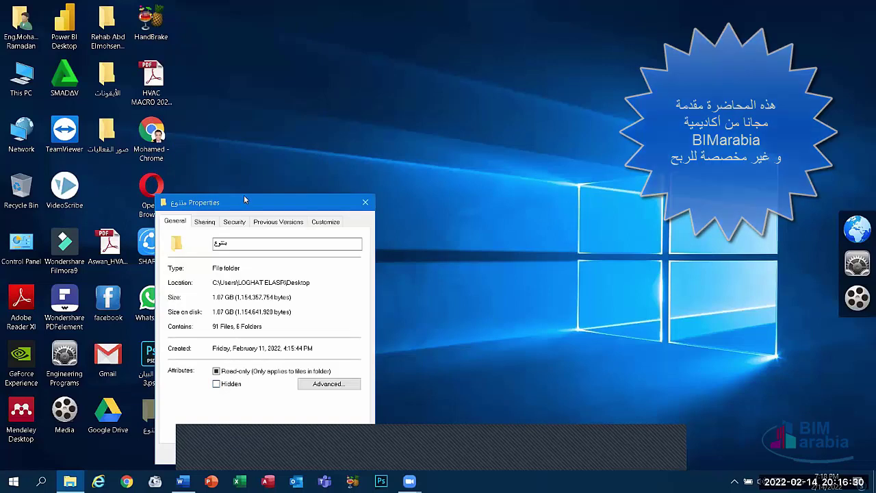
pyautogui.moveTo(241, 197); pyautogui.dragTo(269, 91)
pyautogui.click(375, 347)
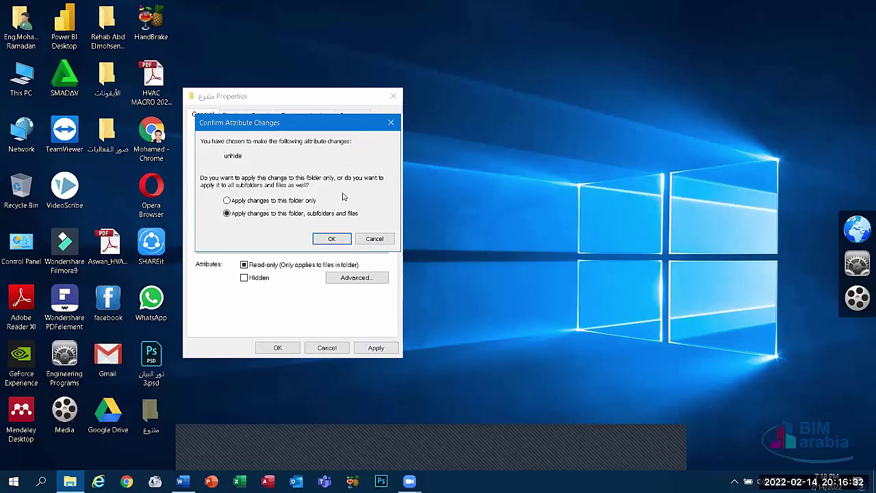
pyautogui.click(335, 237)
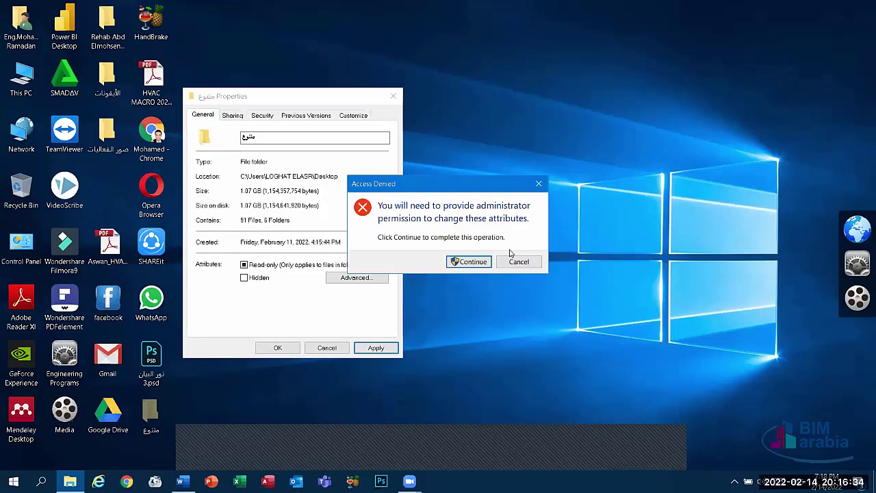
pyautogui.click(484, 261)
pyautogui.click(289, 347)
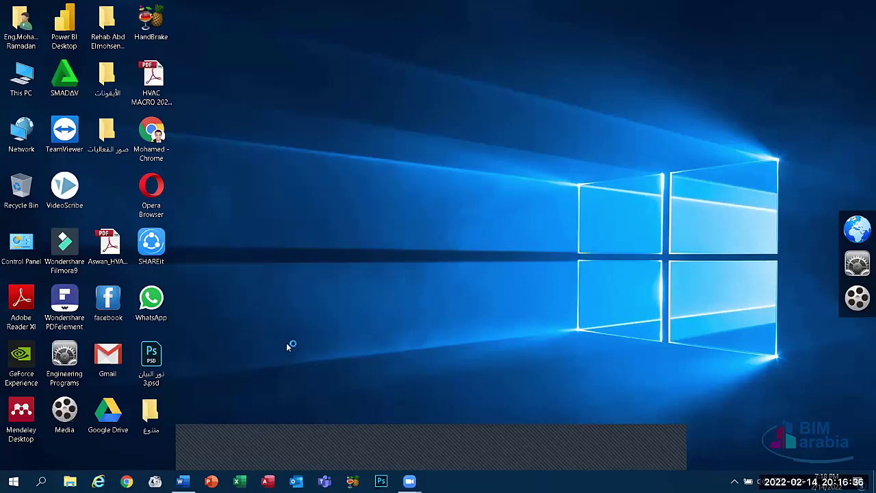
# Rearrange the desktop icons so the folder متنوع sits with the other folders, and refresh the desktop
pyautogui.rightClick(273, 177)
pyautogui.moveTo(356, 185)
pyautogui.click(435, 199)
pyautogui.rightClick(291, 136)
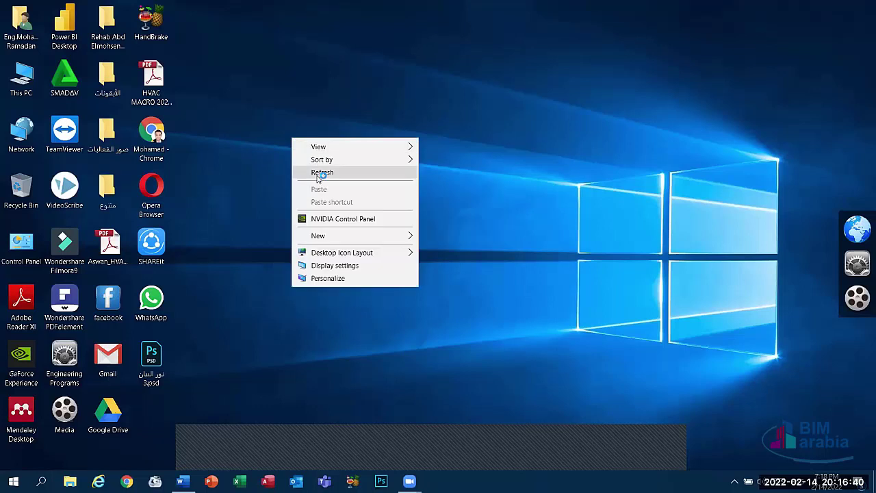
pyautogui.click(322, 172)
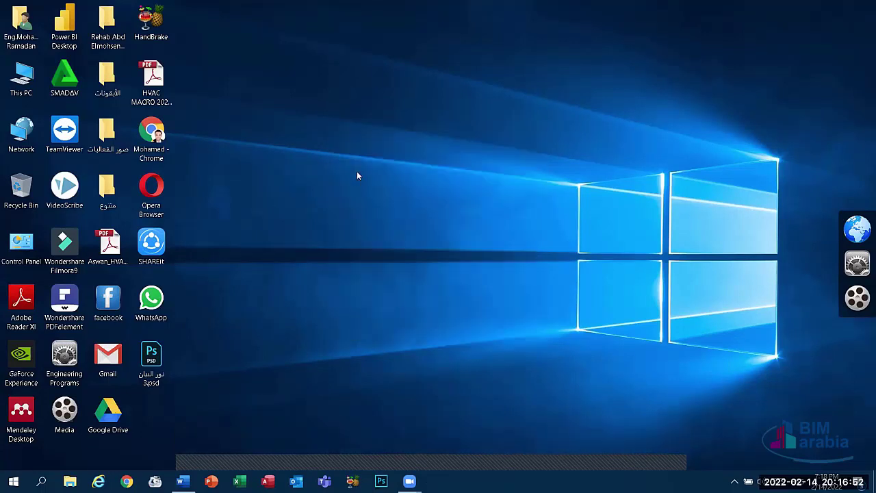
# View the Windows Settings home page, close it, and look over the Start menu before dismissing it
pyautogui.click(3, 476)
pyautogui.click(14, 427)
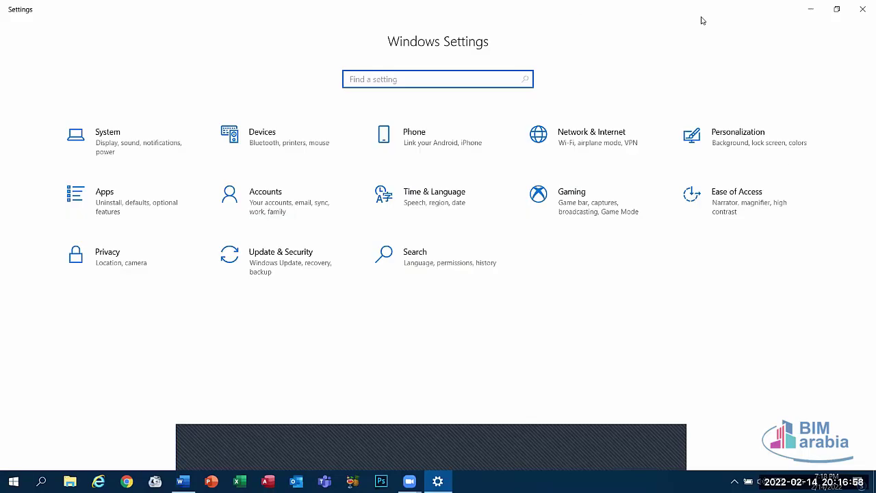
pyautogui.hotkey('alt', 'F4')
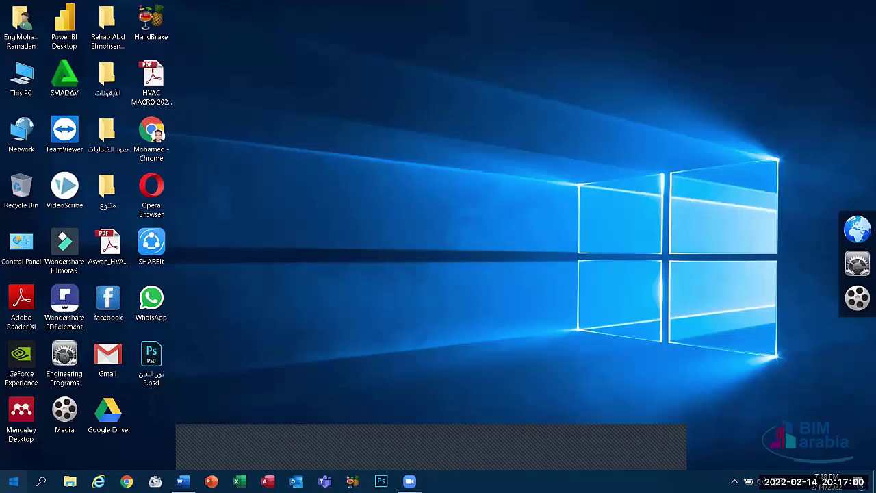
pyautogui.click(13, 481)
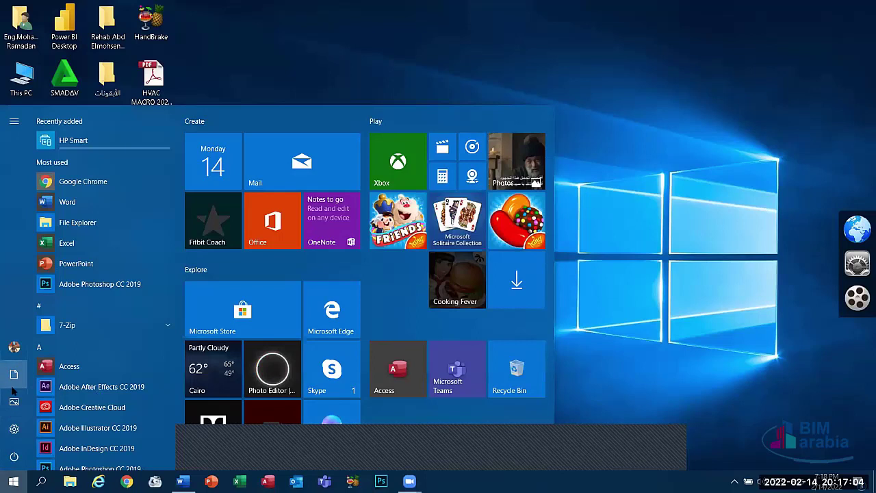
pyautogui.click(355, 4)
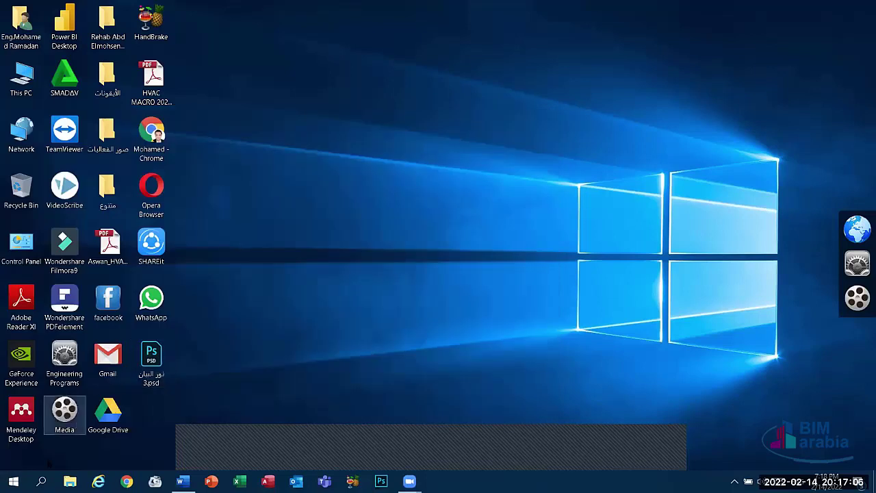
# Search Windows for apps matching "cal", and replace the search with "pait" to look for Paint
pyautogui.click(41, 481)
pyautogui.write('cal')
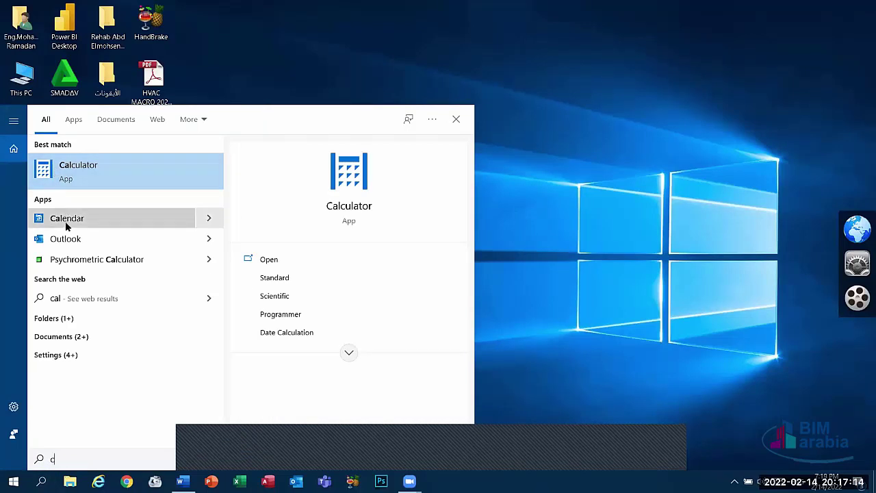
pyautogui.press('BackSpace')
pyautogui.press('BackSpace')
pyautogui.press('BackSpace')
pyautogui.write('pait')
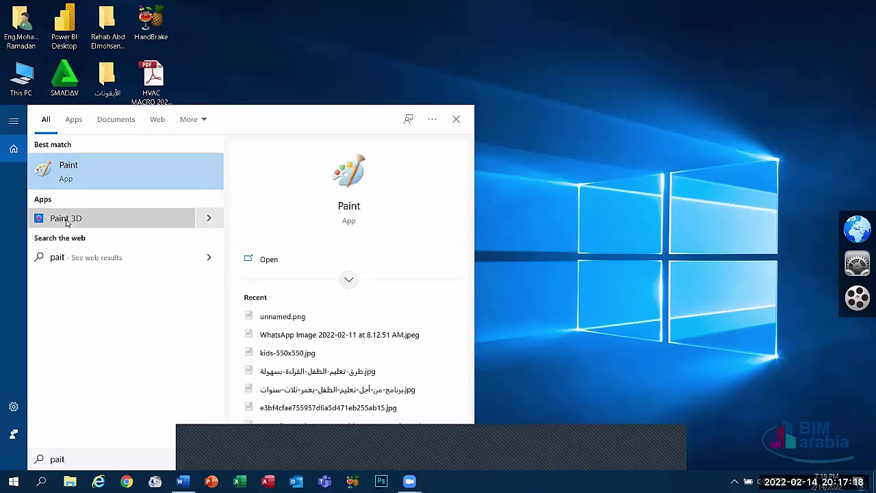
# Replace the Windows search text with "stic" to look for Sticky Notes
pyautogui.press('BackSpace')
pyautogui.press('BackSpace')
pyautogui.press('BackSpace')
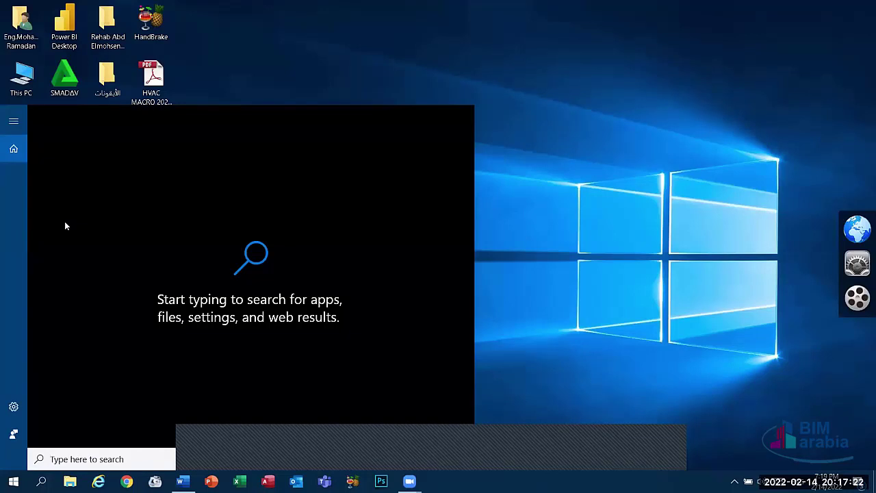
pyautogui.write('sticc')
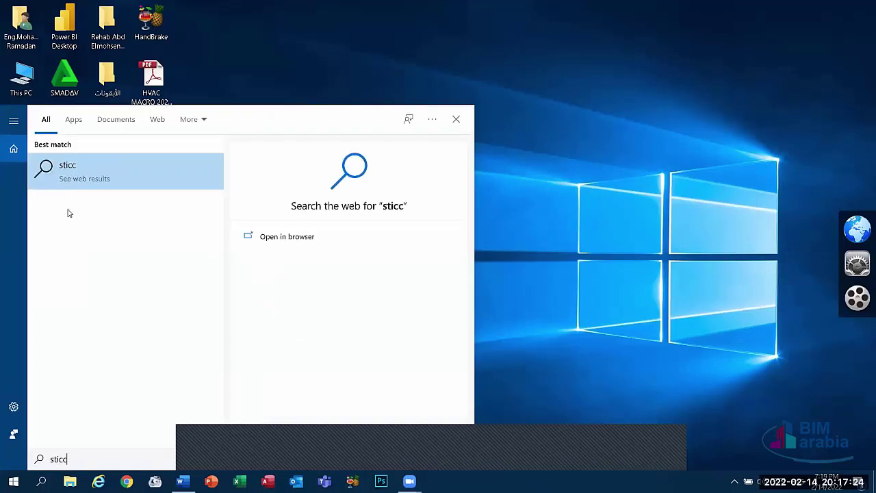
pyautogui.press('BackSpace')
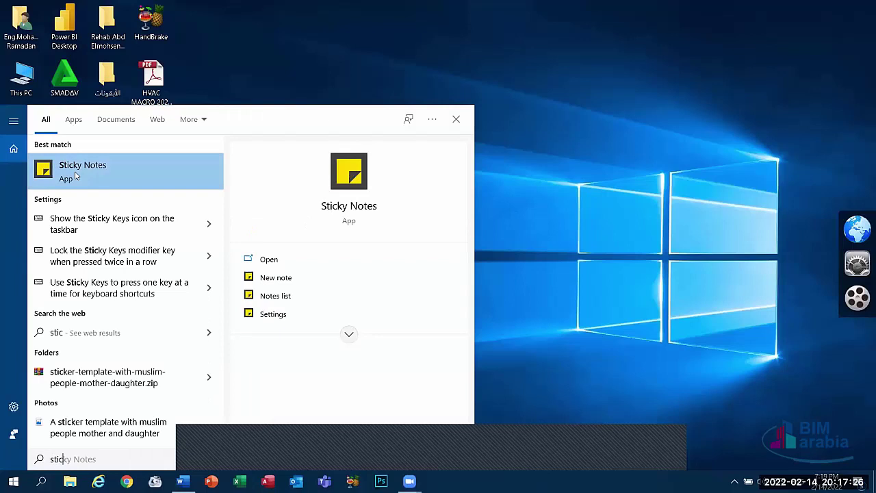
# Replace the Windows search text with "sip" to look for the Snipping Tool
pyautogui.press('BackSpace')
pyautogui.press('BackSpace')
pyautogui.press('BackSpace')
pyautogui.press('BackSpace')
pyautogui.write('s')
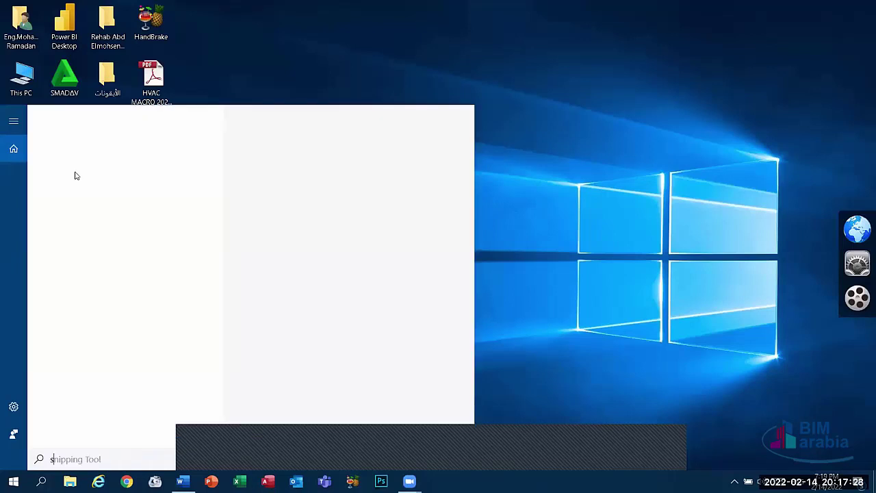
pyautogui.write('ip')
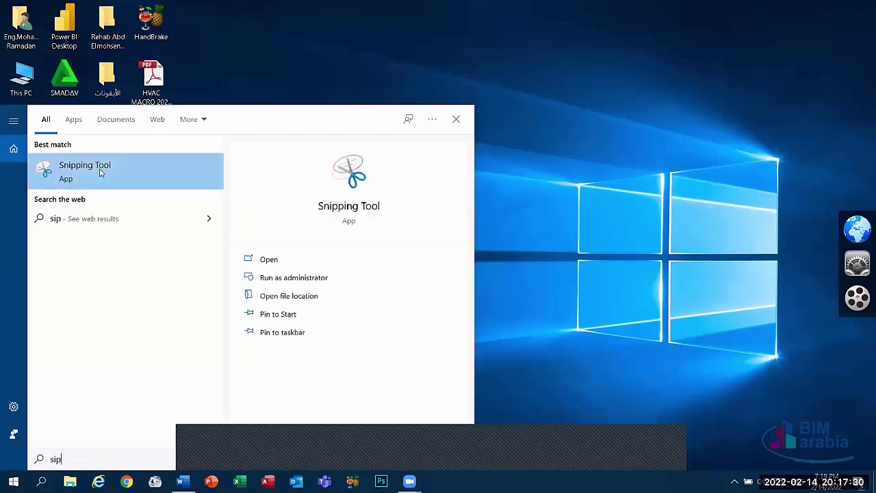
# Close the Windows search and refresh the desktop
pyautogui.click(457, 121)
pyautogui.rightClick(447, 149)
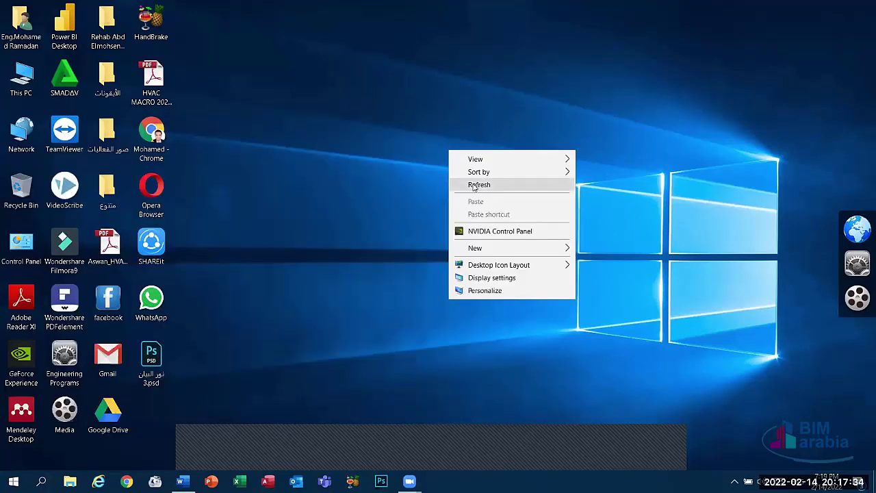
pyautogui.click(477, 185)
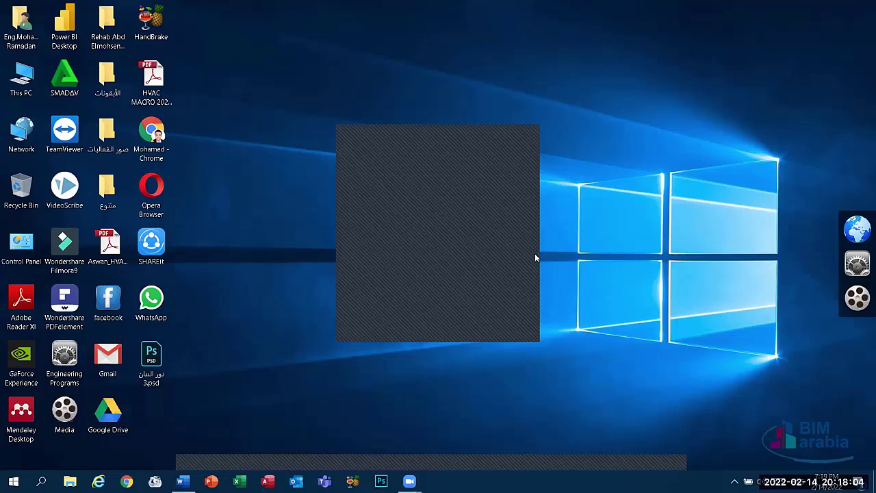
pyautogui.click(529, 128)
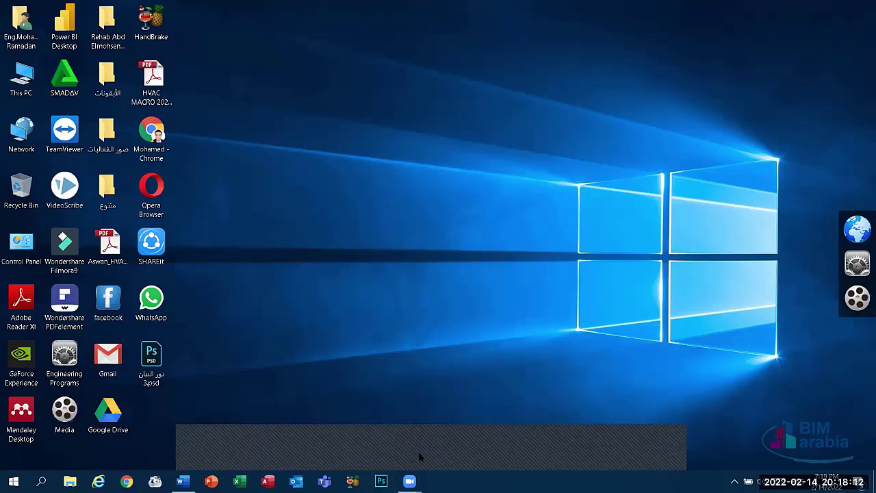
pyautogui.click(418, 451)
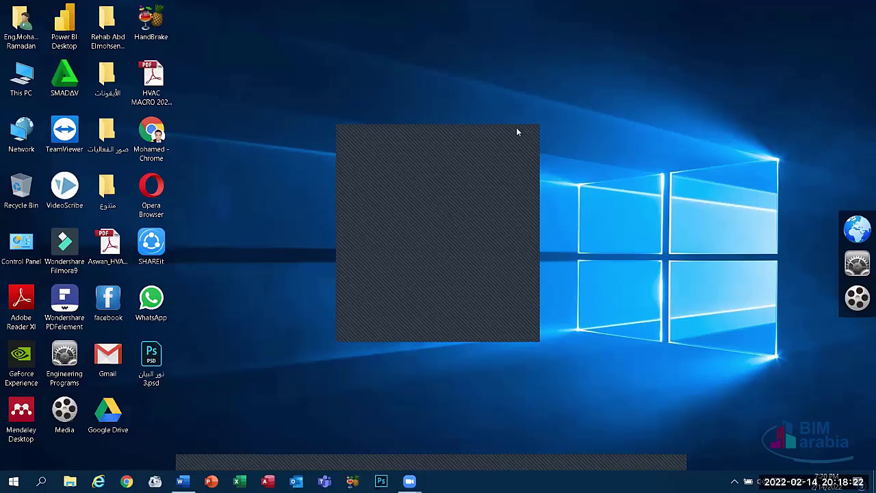
# View the desktop's Personalize settings on the Background page and close them
pyautogui.rightClick(423, 137)
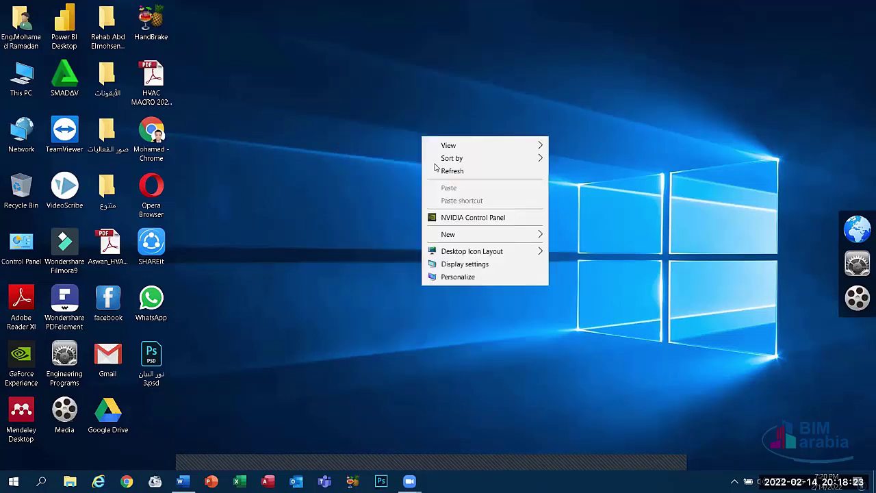
pyautogui.click(457, 276)
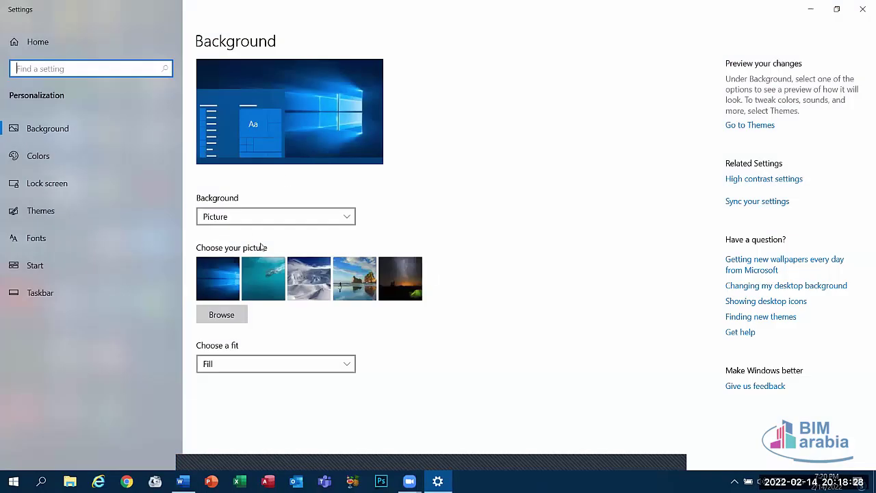
pyautogui.click(862, 6)
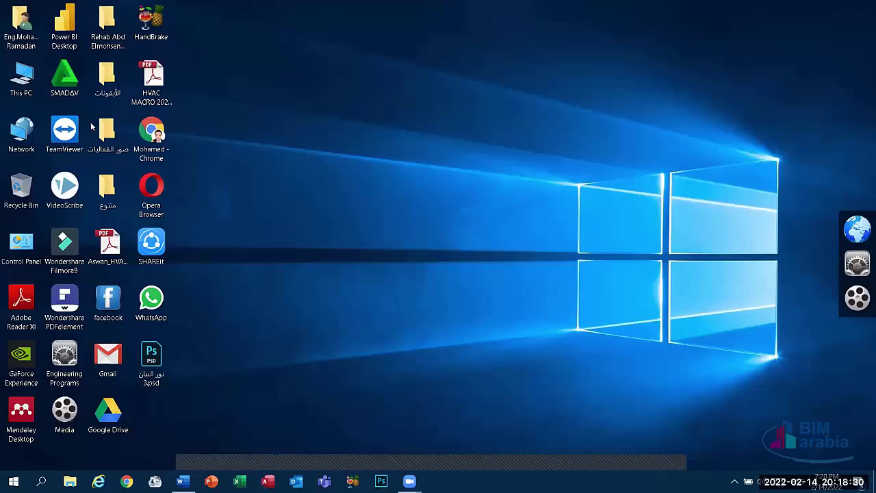
# Browse from This PC to drive D: and into office 2019, Office 2019 Fix and both nested Office_2019_Fix folders
pyautogui.doubleClick(11, 84)
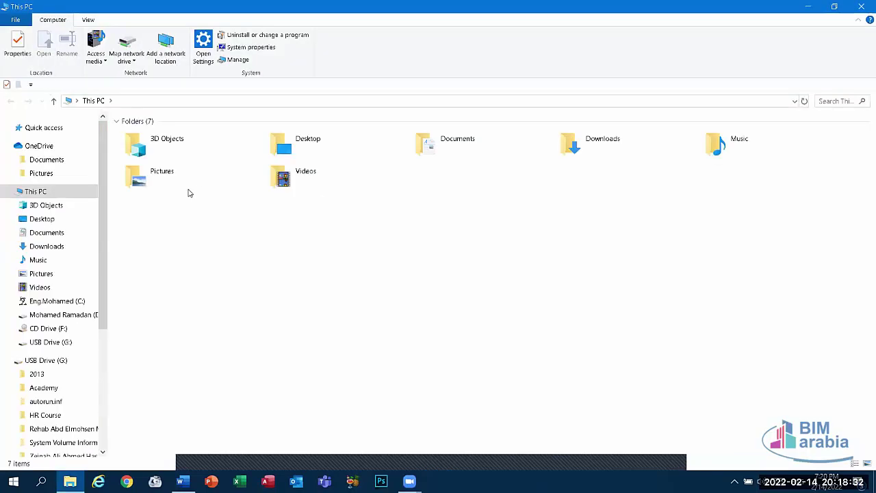
pyautogui.click(325, 220)
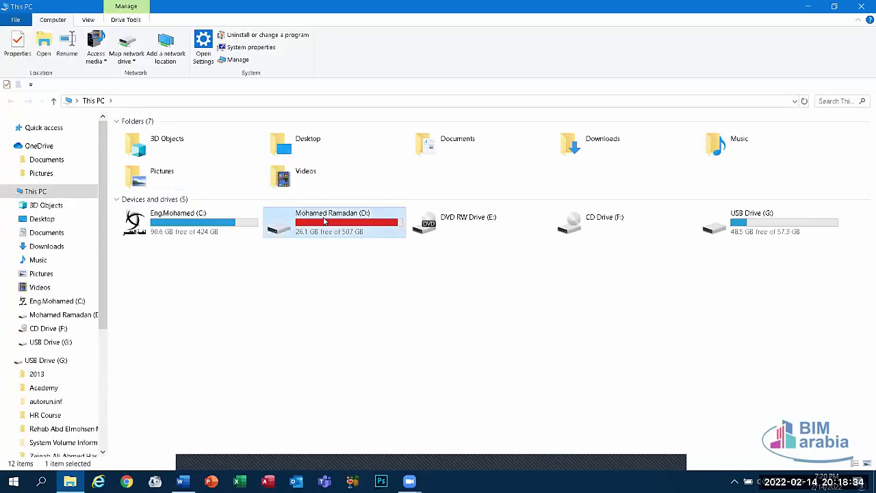
pyautogui.doubleClick(325, 220)
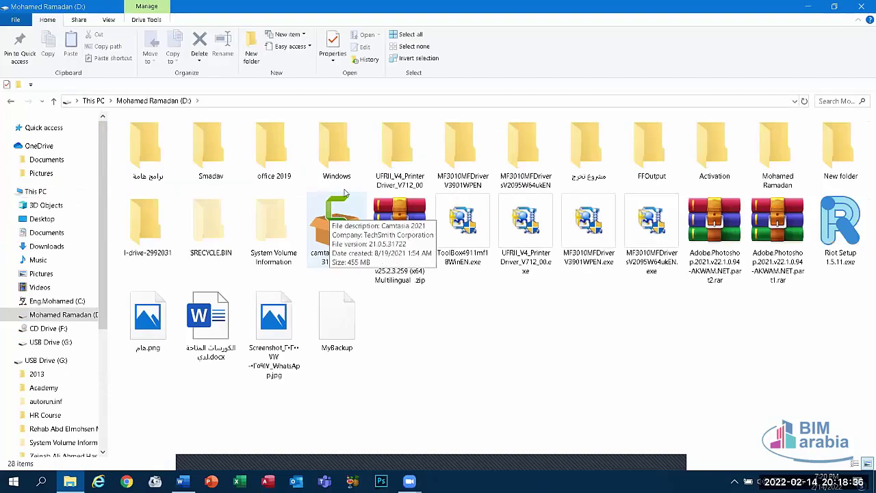
pyautogui.click(280, 155)
pyautogui.doubleClick(280, 155)
pyautogui.doubleClick(219, 156)
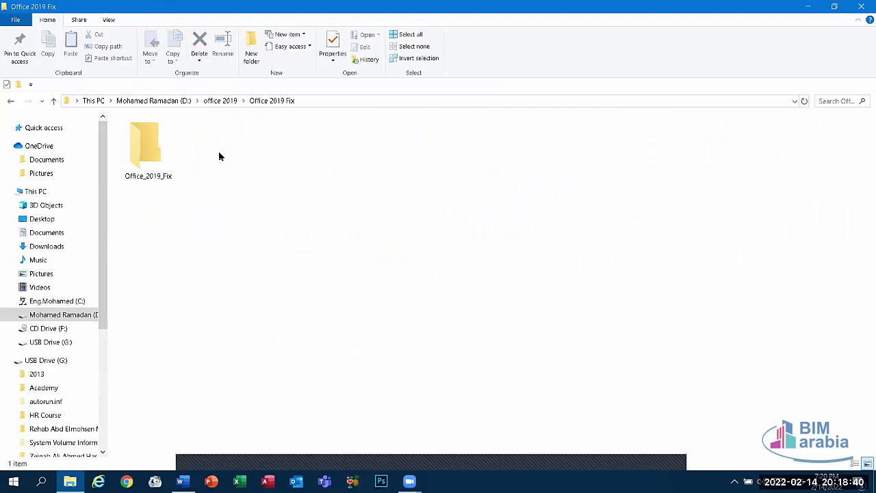
pyautogui.press('Down')
pyautogui.press('Return')
pyautogui.press('Down')
pyautogui.press('Return')
# Run KMSTools.exe with administrator permission, try Windows Activation in AAct Portable, and close the KMS Tools window
pyautogui.click(221, 156)
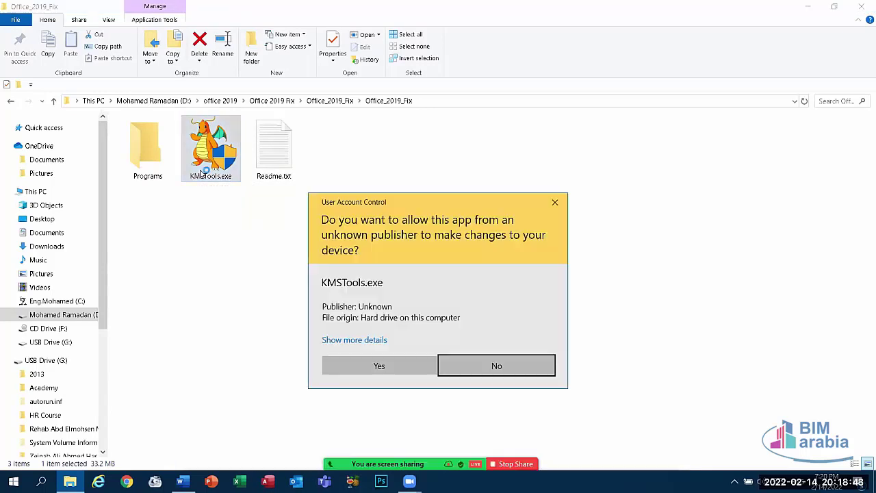
pyautogui.click(389, 366)
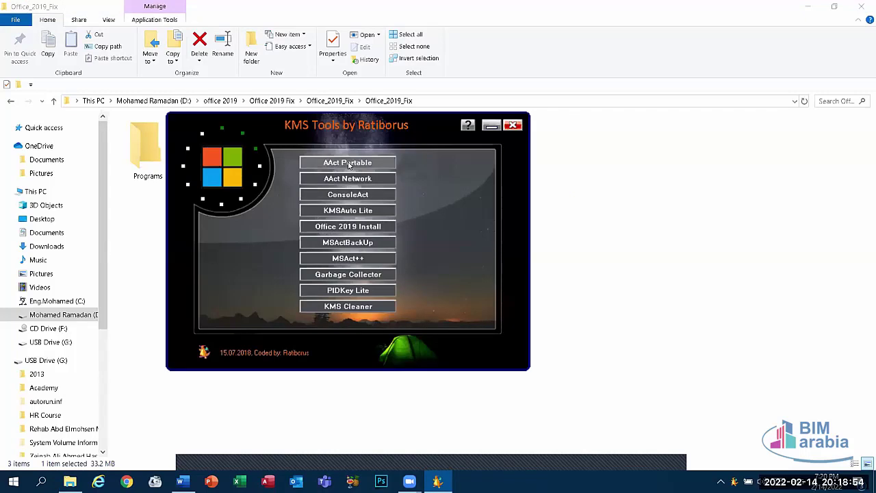
pyautogui.click(348, 164)
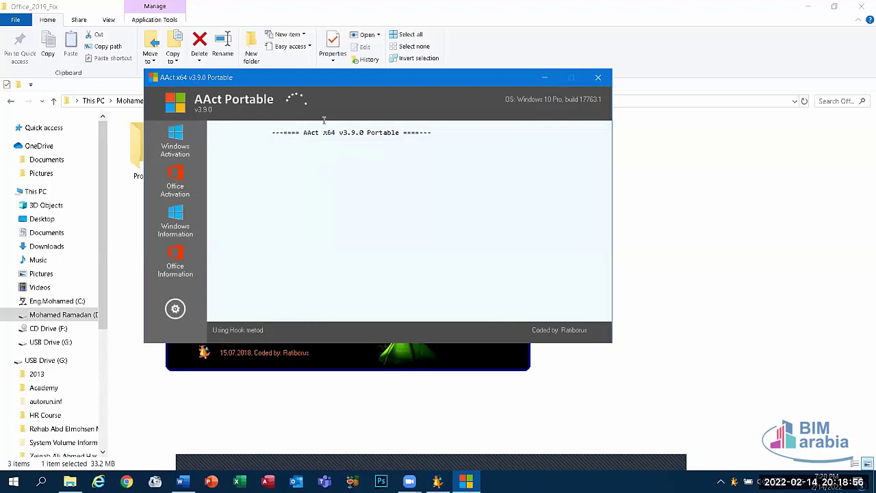
pyautogui.click(174, 149)
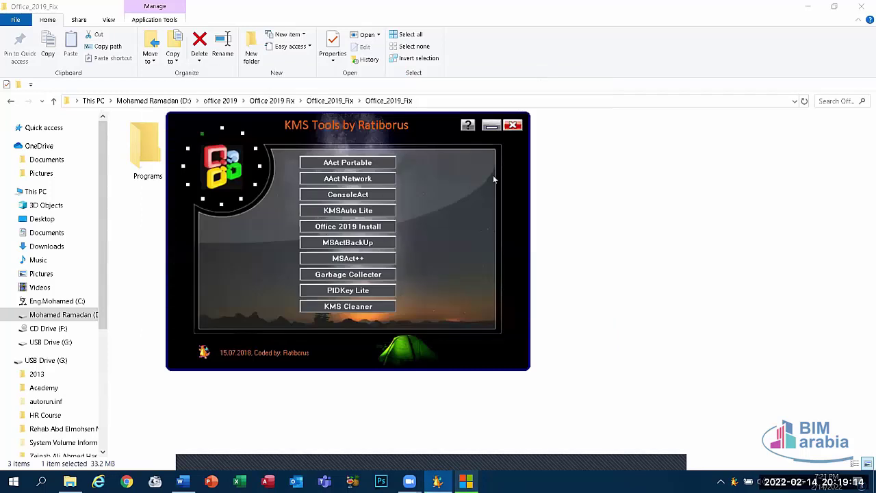
pyautogui.click(513, 124)
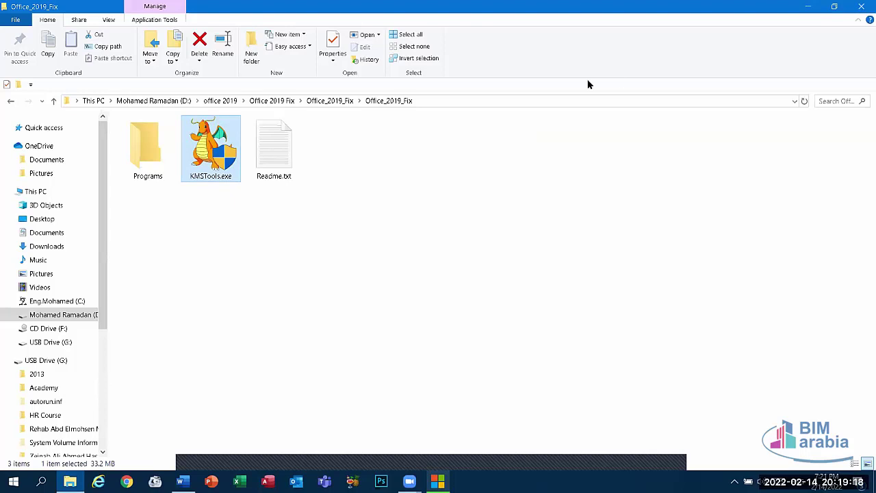
# End the AAct x64 task in Task Manager, and close Task Manager and the Office_2019_Fix folder window
pyautogui.rightClick(491, 438)
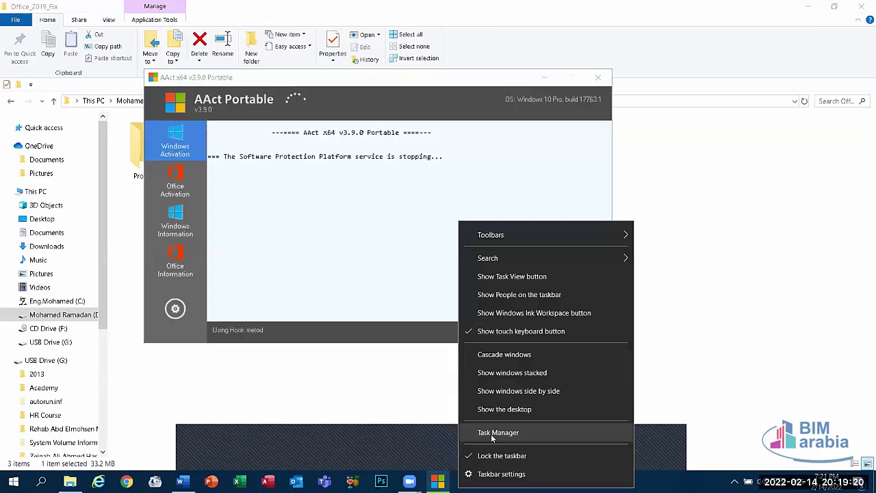
pyautogui.press('Return')
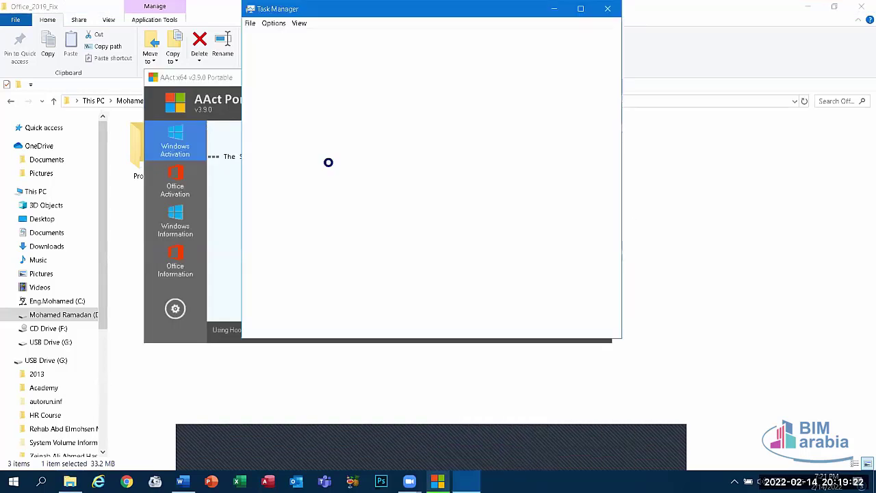
pyautogui.click(306, 124)
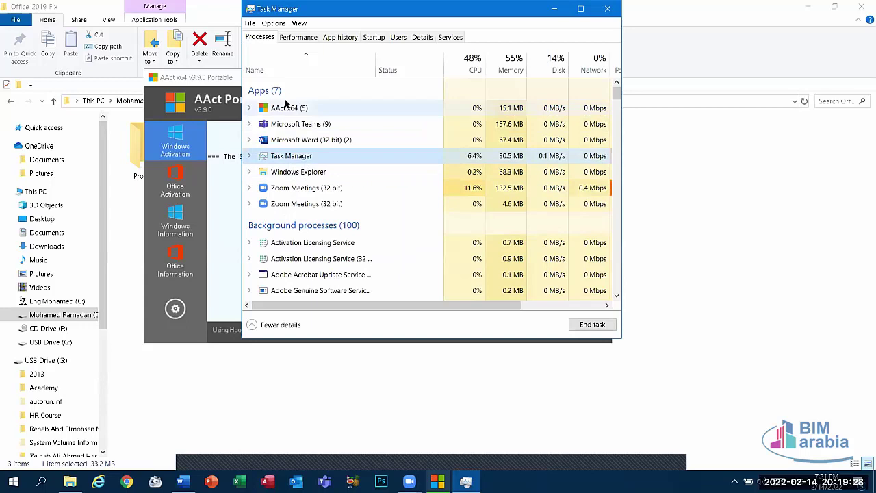
pyautogui.click(286, 107)
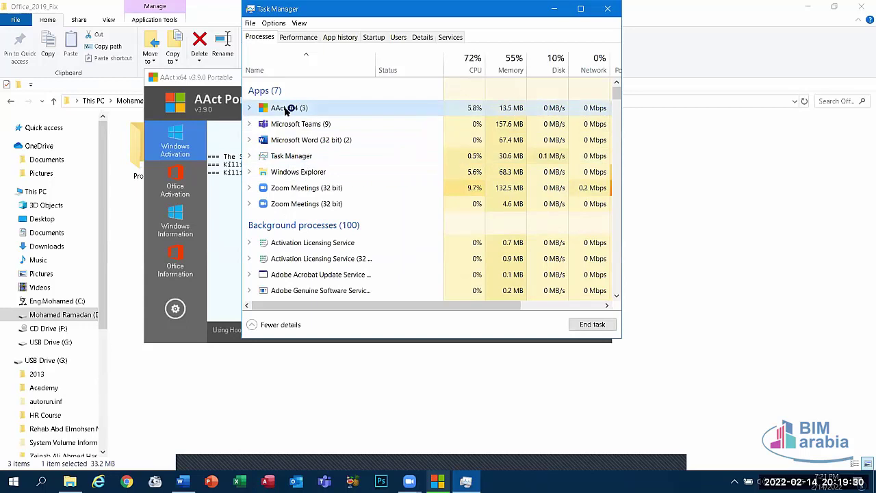
pyautogui.click(592, 323)
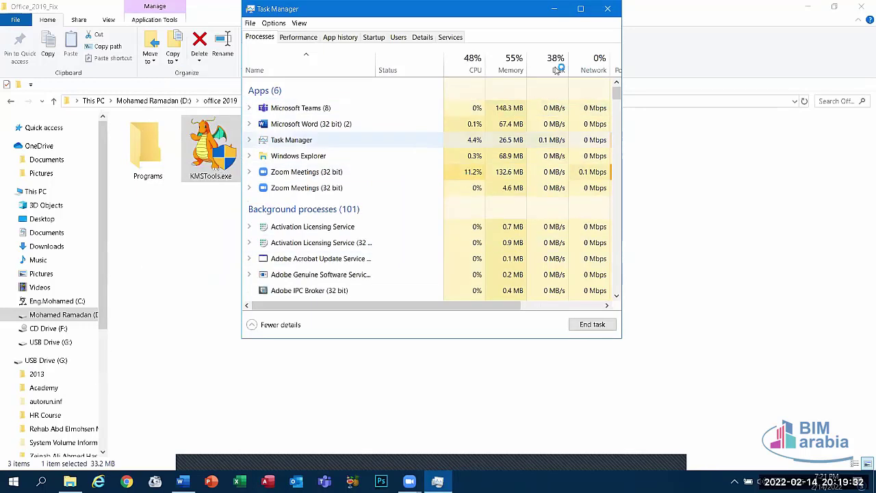
pyautogui.click(607, 8)
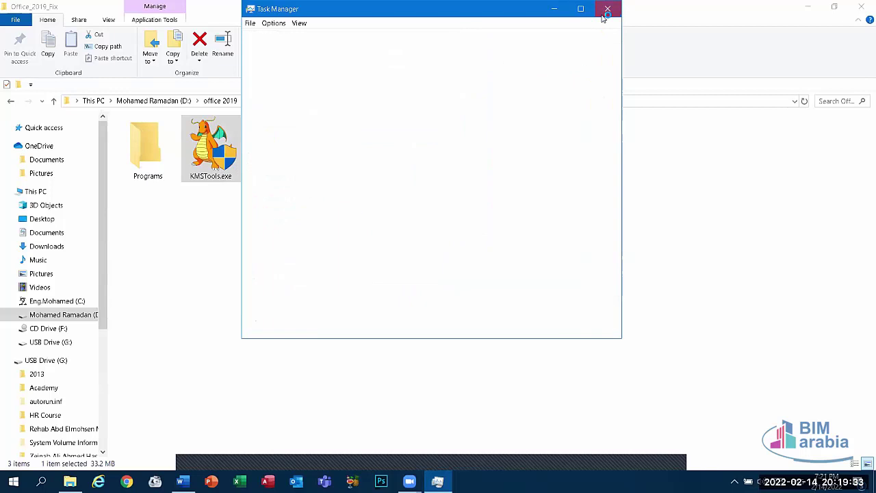
pyautogui.click(530, 253)
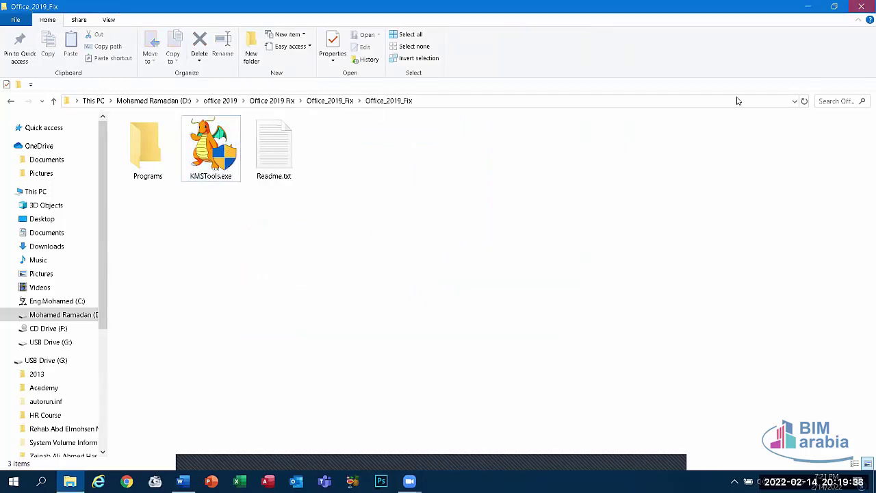
pyautogui.click(861, 6)
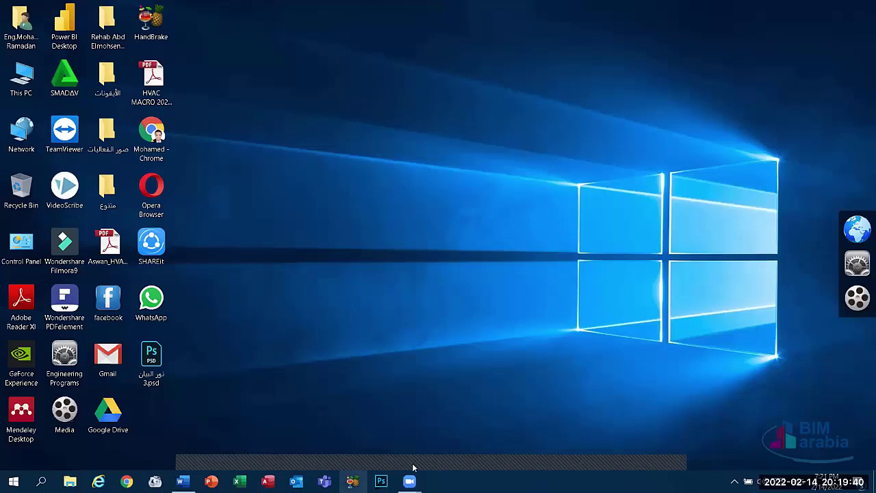